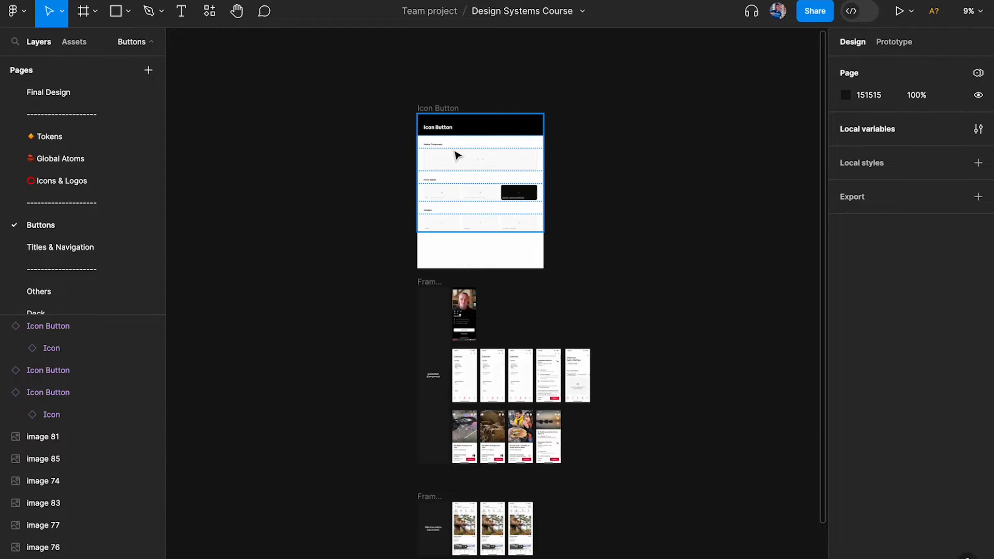
- Examine the Icon Button sheet's master component, hover states and variants on the Buttons page
scroll(452, 156, "up", 5)
scroll(395, 136, "up", 2)
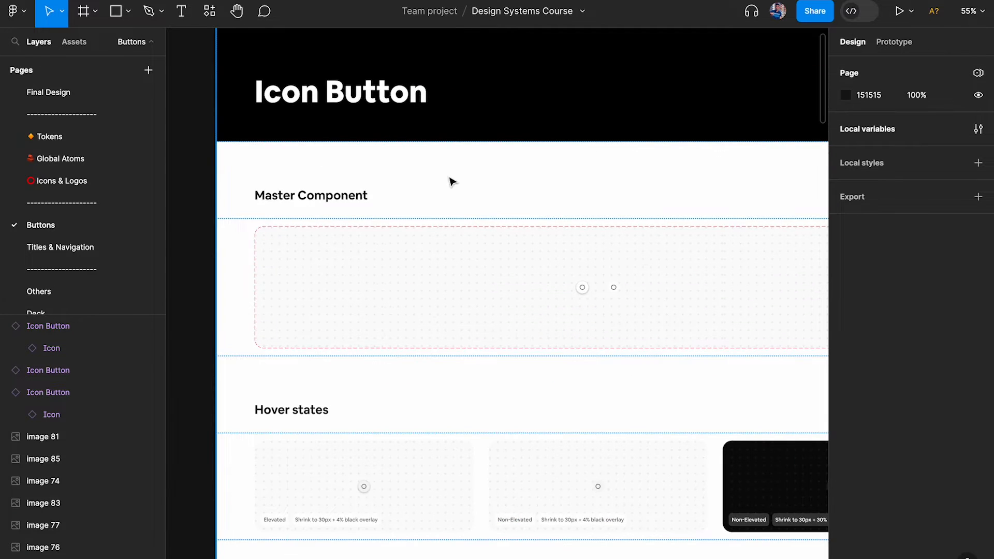
scroll(451, 183, "down", 4)
scroll(451, 183, "right", 3)
scroll(513, 222, "up", 5)
scroll(518, 154, "down", 6)
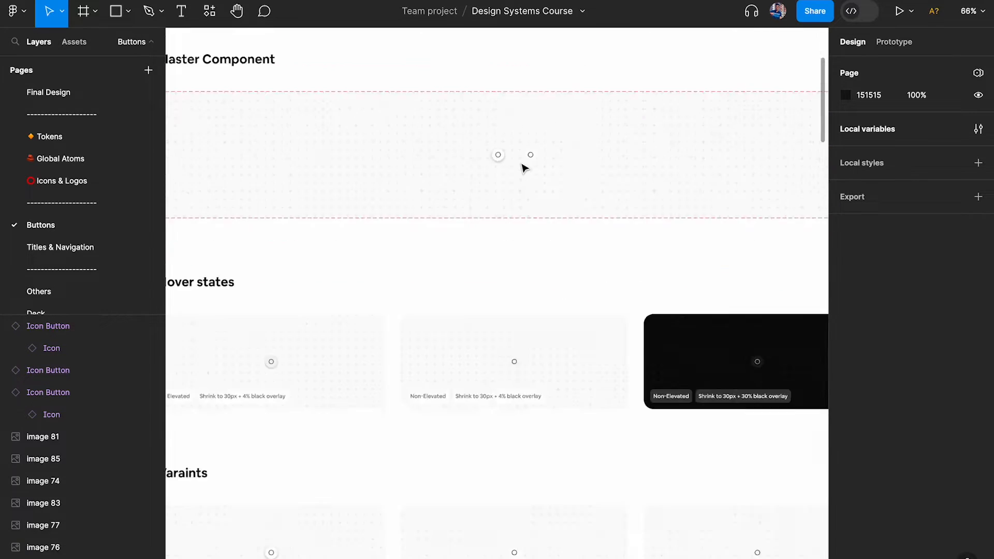
scroll(524, 164, "up", 2)
- Open the Titles & Navigation page and examine the Navigation Bar's master component and local atoms
left_click(84, 248)
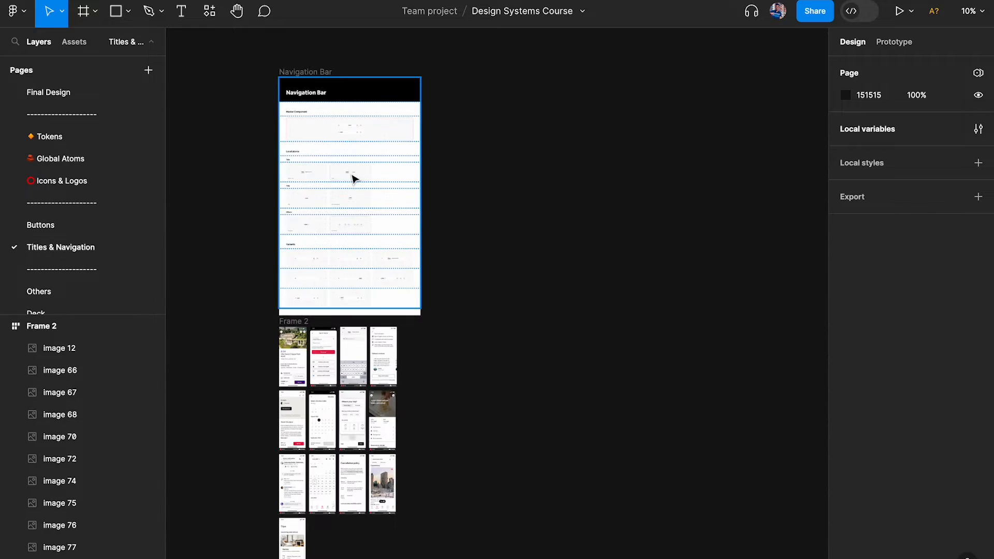
scroll(355, 177, "up", 8)
scroll(393, 150, "up", 1)
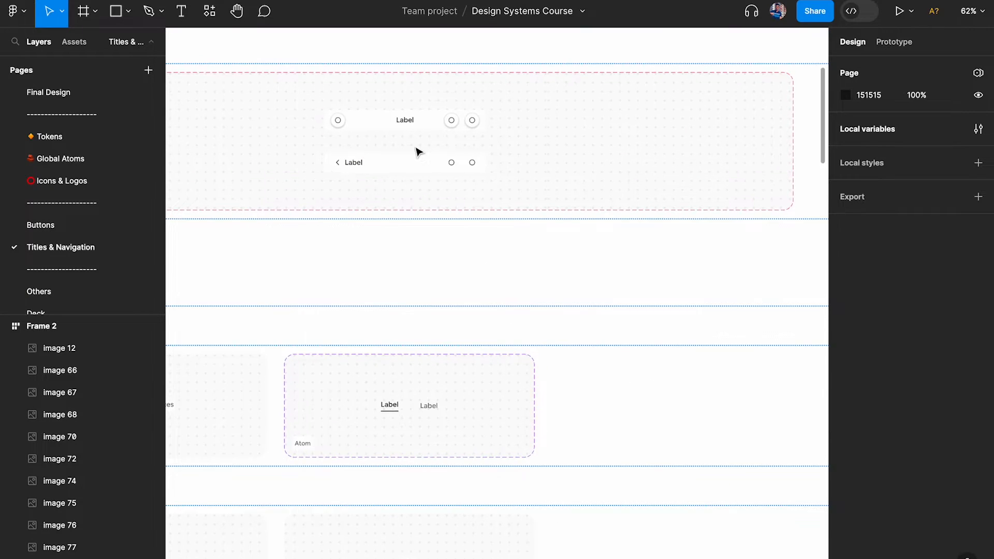
scroll(417, 150, "up", 8)
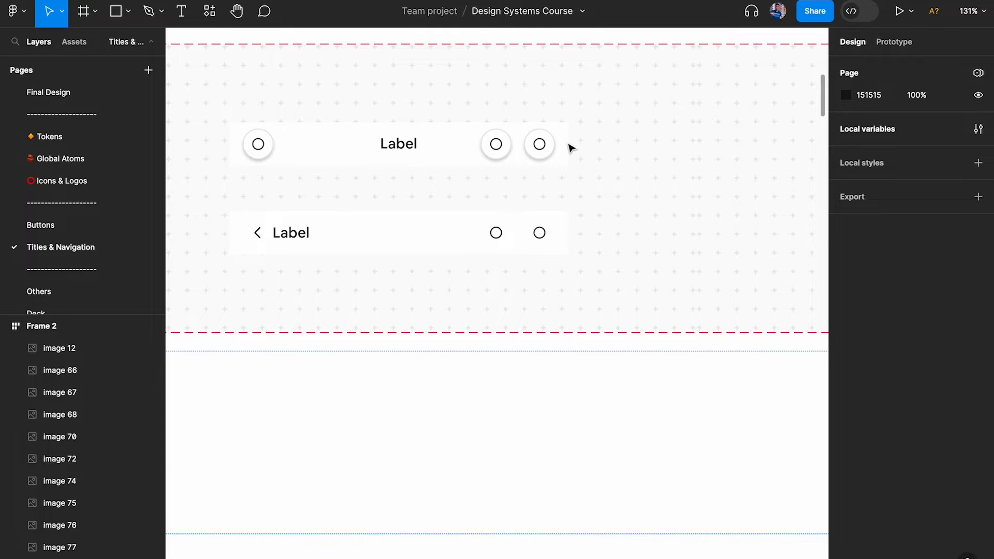
scroll(568, 148, "up", 10)
scroll(482, 185, "down", 20)
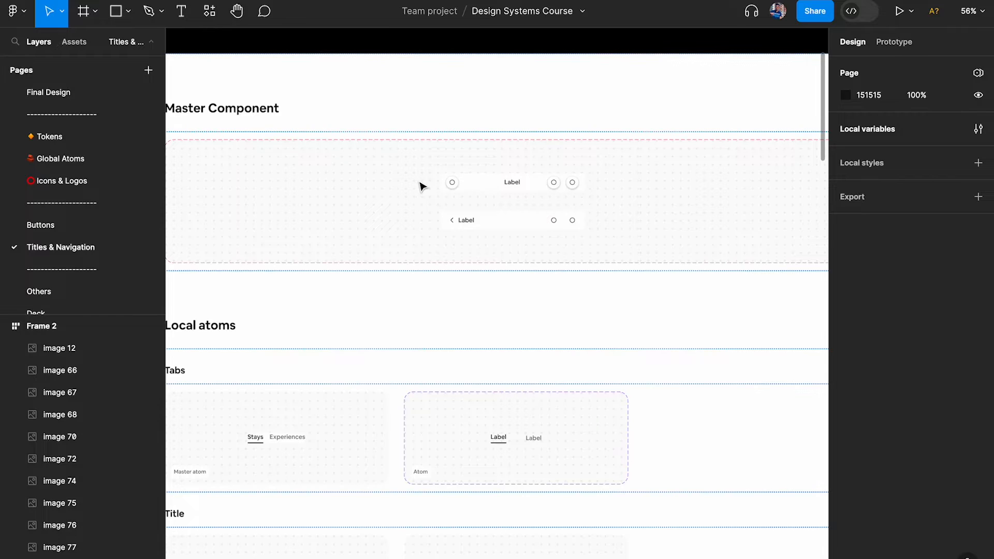
scroll(422, 187, "left", 2)
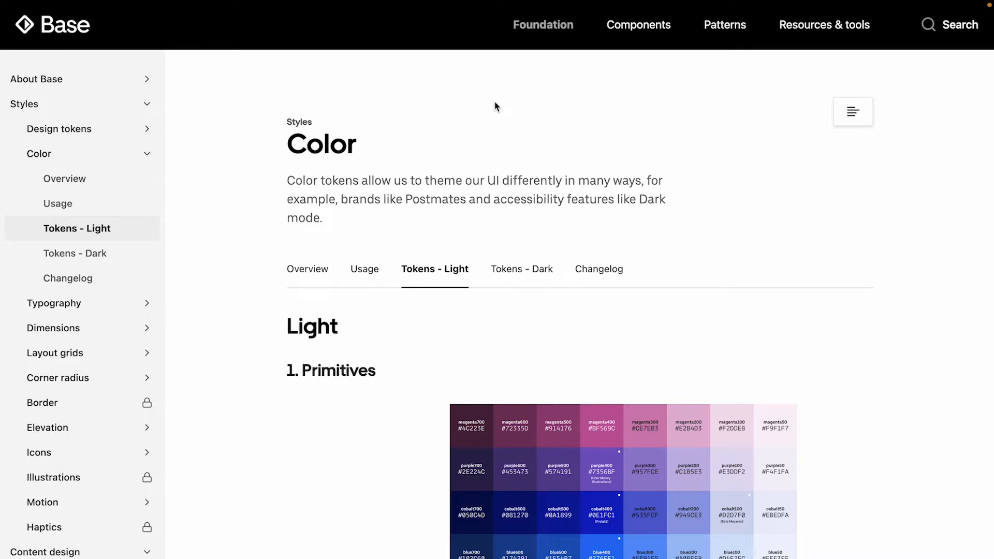
- Review the primitive colour palette on the Base website's light colour tokens page, from magenta down to the greys
scroll(494, 102, "down", 5)
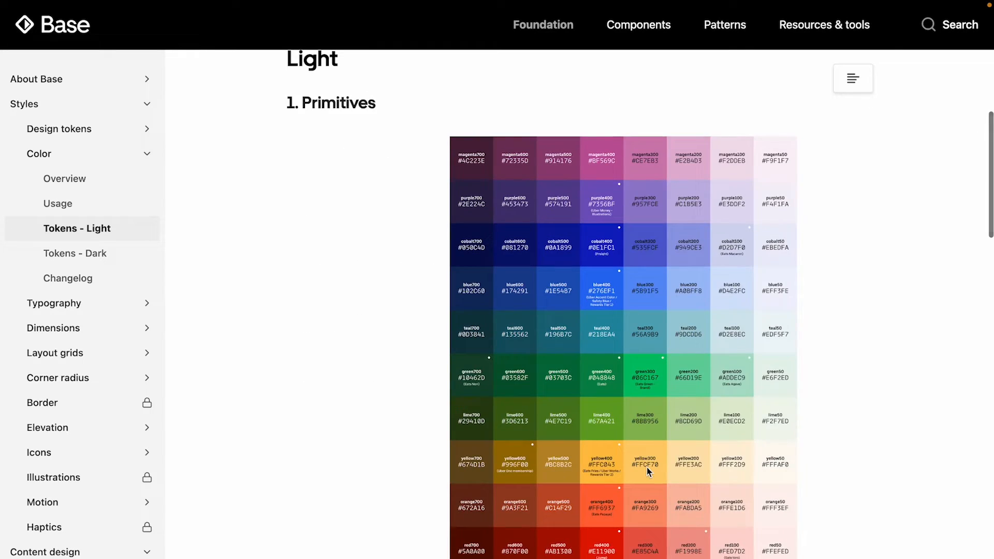
scroll(647, 467, "down", 3)
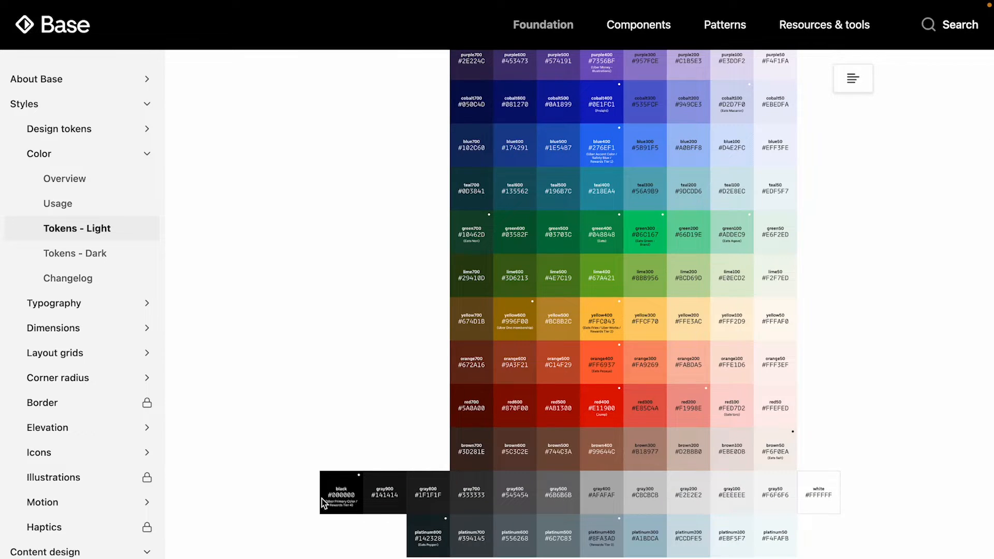
scroll(841, 497, "up", 3)
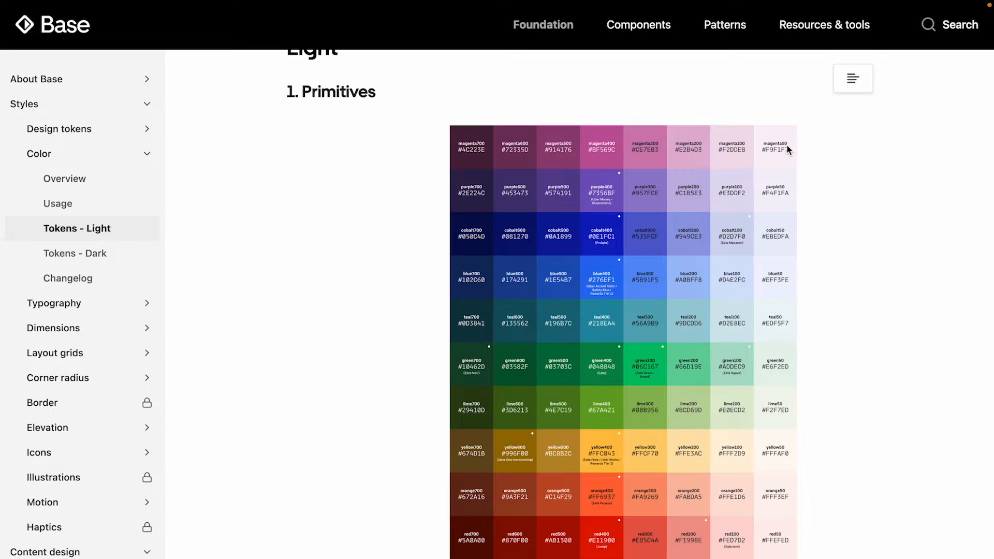
scroll(741, 291, "down", 4)
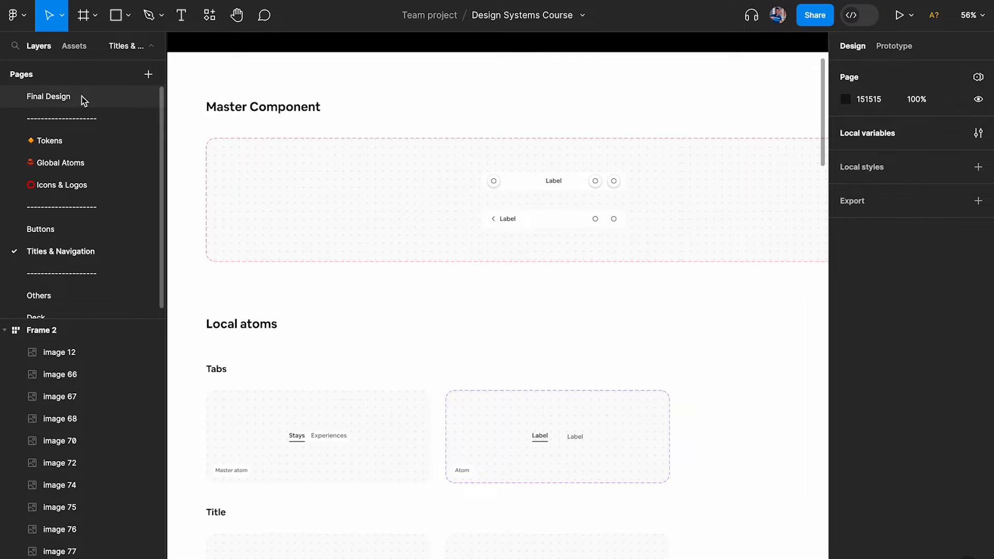
- On the Final Design page, draw a rectangle about 90 × 82 beside the header photo of the Luxe screen
left_click(83, 100)
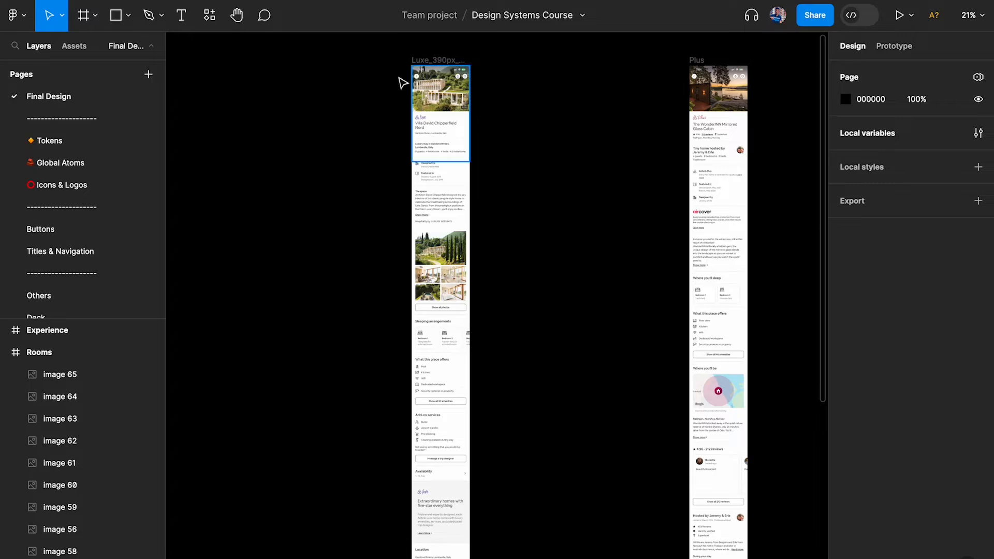
scroll(383, 73, "up", 10)
key("r")
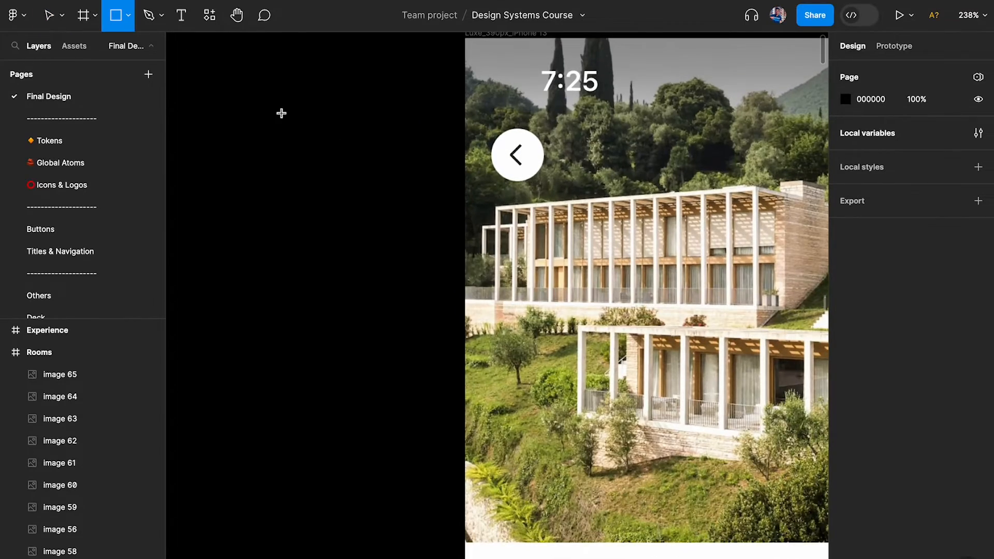
left_click_drag(280, 111, 428, 244)
- Fill the rectangle with the dark colour 222222 sampled from the back arrow on the Luxe header photo
scroll(564, 161, "up", 5)
scroll(410, 135, "up", 5)
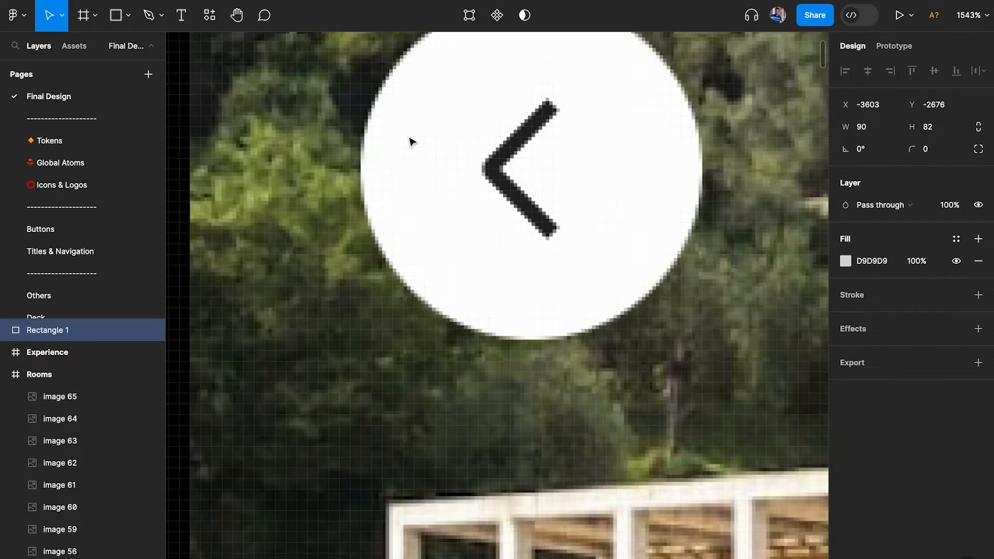
scroll(410, 141, "up", 5)
key("i")
left_click(688, 134)
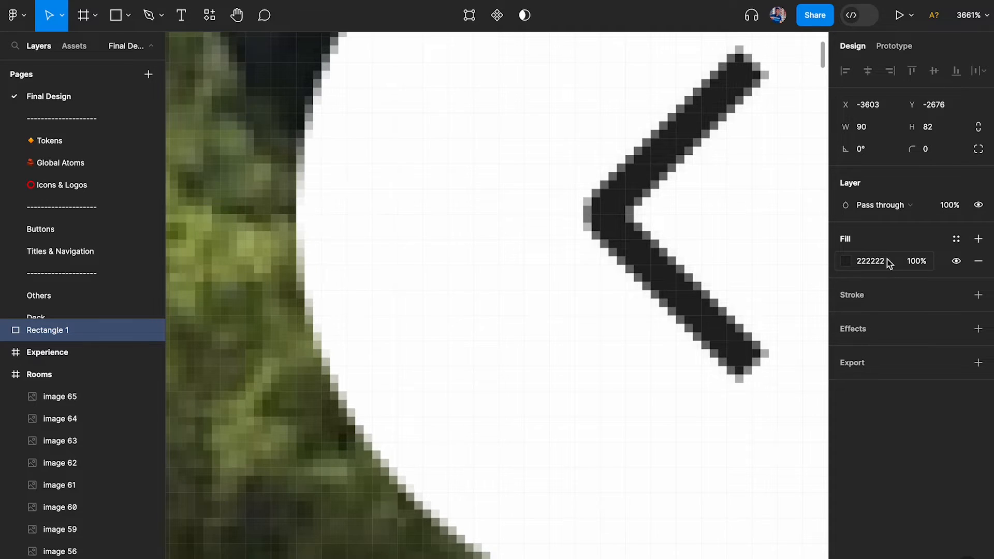
- Duplicate the dark swatch down beside the "Luxury stay" section and fill the copy with DDDDDD sampled from the divider line
scroll(604, 293, "down", 15)
scroll(606, 293, "down", 5)
scroll(605, 293, "right", 3)
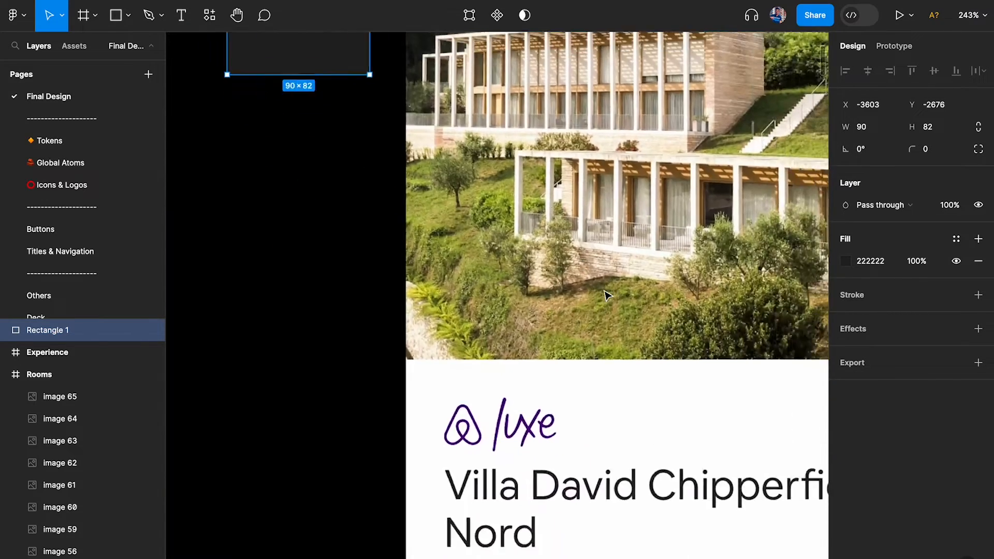
scroll(607, 295, "down", 5)
scroll(535, 280, "up", 2)
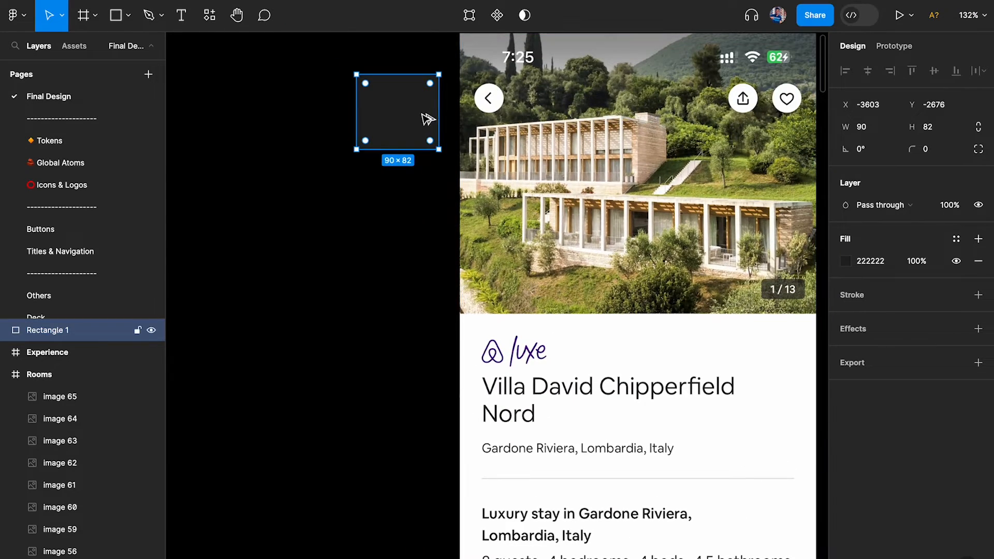
left_click_drag(429, 115, 484, 514)
scroll(492, 520, "up", 5)
scroll(500, 526, "up", 10)
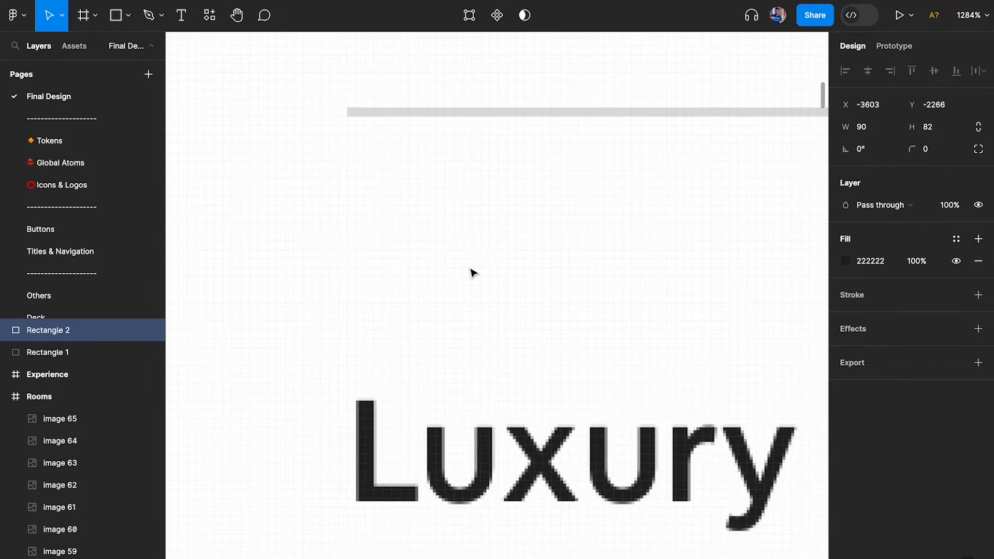
key("i")
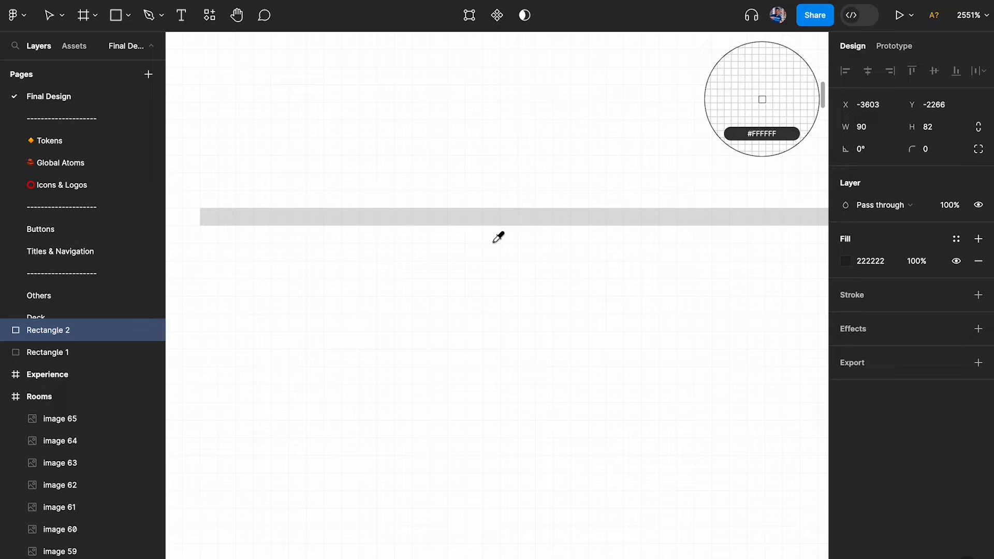
left_click(489, 216)
- Duplicate the DDDDDD swatch down beside the "Designed by" section and fill the copy with 717171 sampled from its secondary text
scroll(486, 220, "down", 15)
scroll(488, 223, "down", 4)
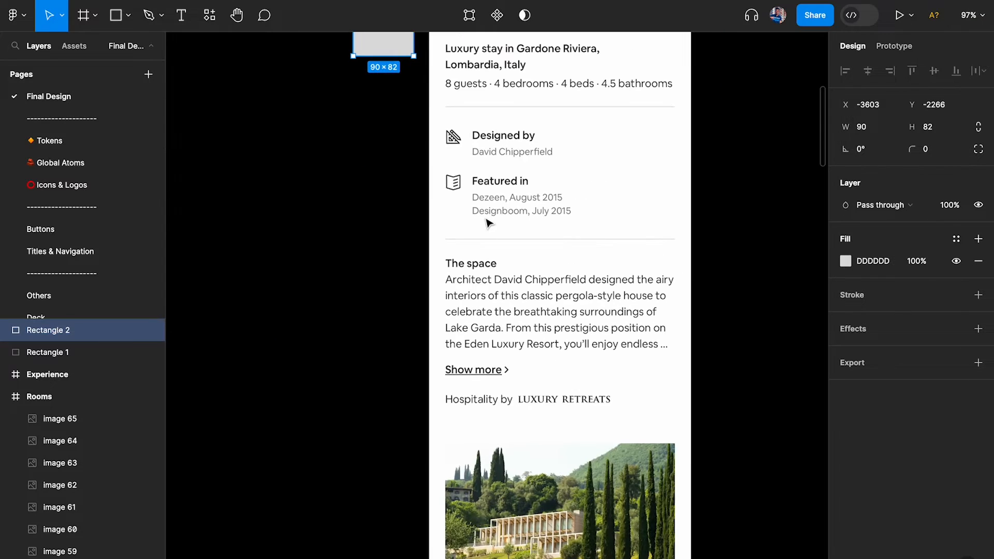
scroll(484, 127, "up", 8)
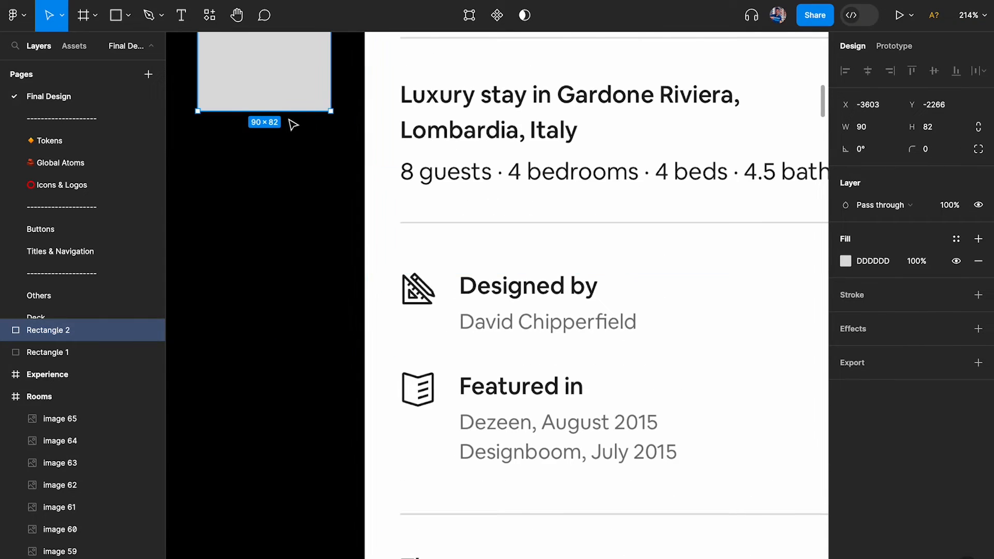
left_click_drag(290, 93, 304, 349)
scroll(561, 306, "up", 10)
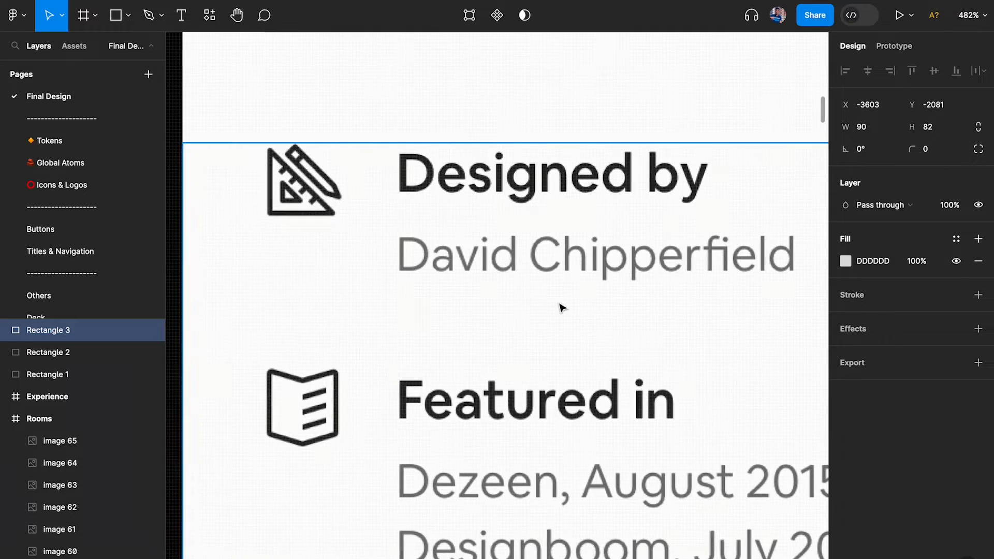
scroll(486, 151, "up", 5)
key("i")
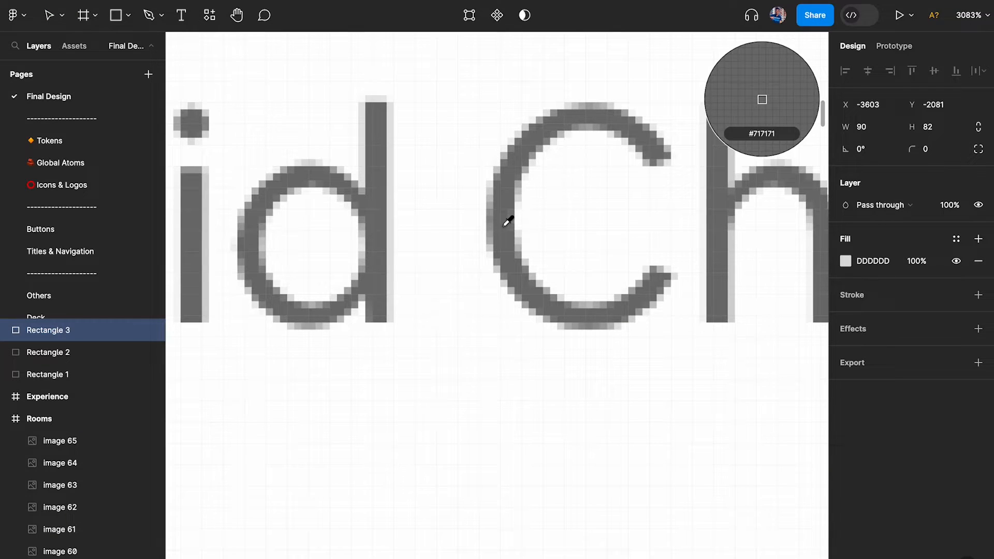
left_click(512, 252)
- Examine the Luxe screen from the "Designed by" section down to the grey Luxe promo block for further neutral colours
scroll(509, 254, "down", 15)
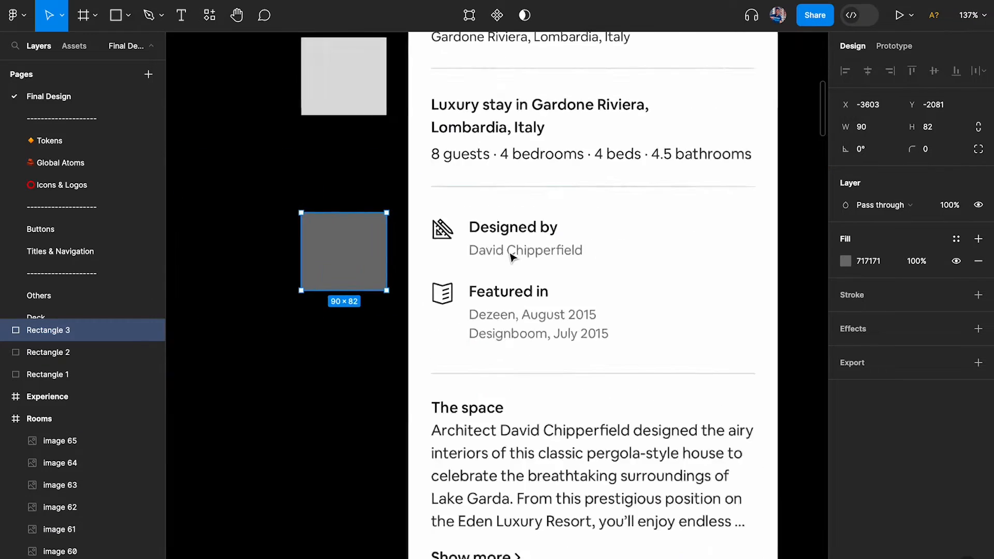
scroll(403, 129, "up", 2)
scroll(403, 130, "down", 2)
scroll(433, 223, "down", 5)
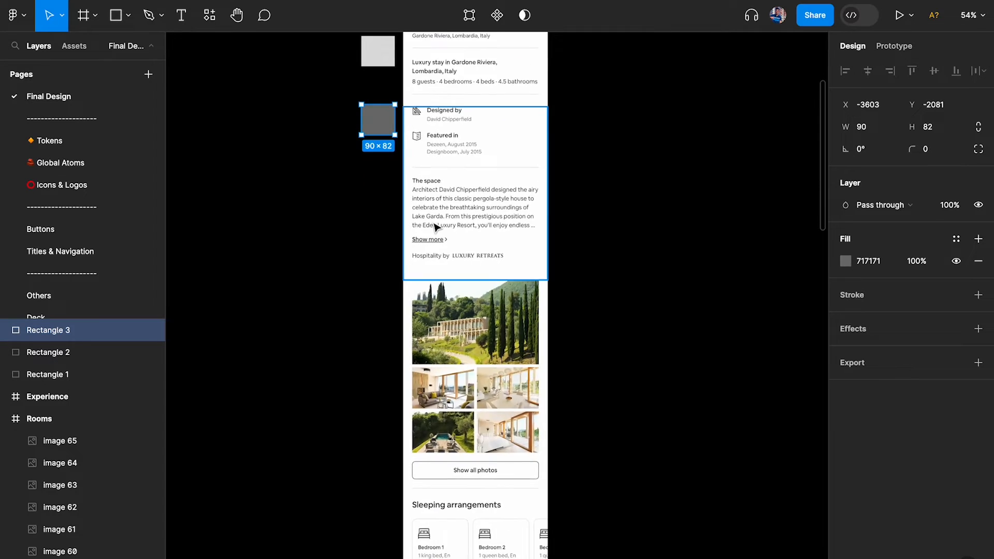
scroll(434, 223, "up", 5)
scroll(434, 223, "down", 2)
scroll(435, 249, "down", 6)
scroll(450, 309, "up", 4)
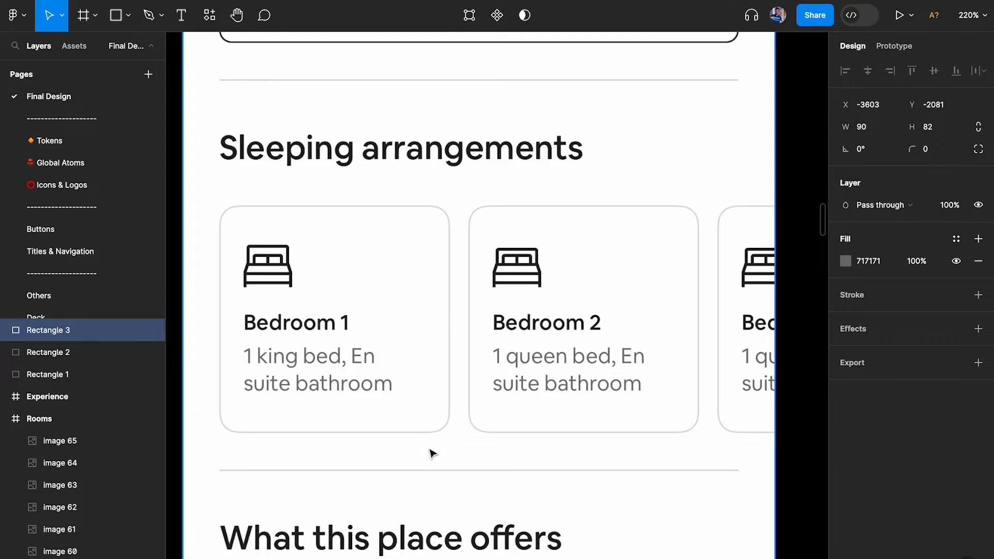
scroll(440, 476, "down", 5)
scroll(440, 476, "down", 4)
scroll(440, 473, "down", 2)
scroll(455, 313, "up", 3)
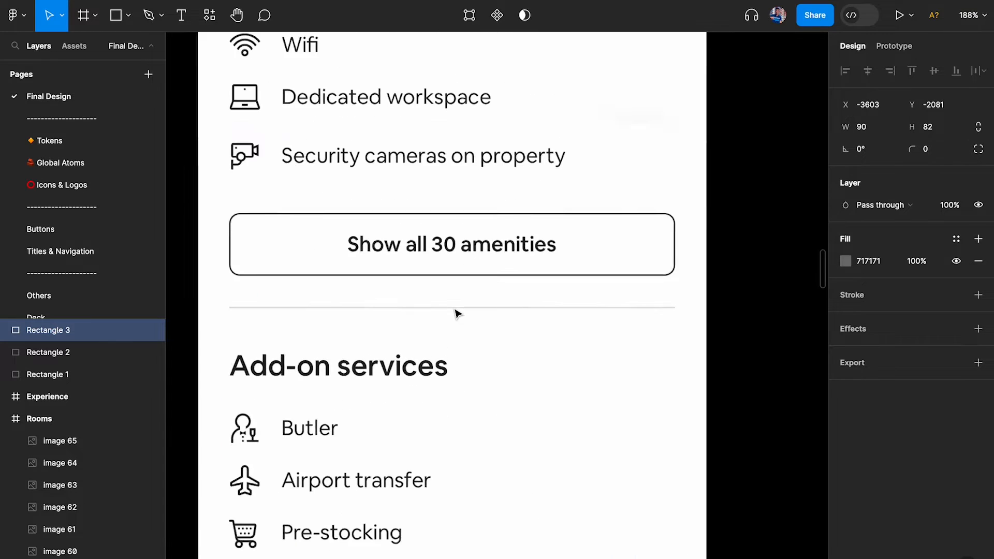
scroll(456, 300, "down", 5)
scroll(443, 227, "down", 5)
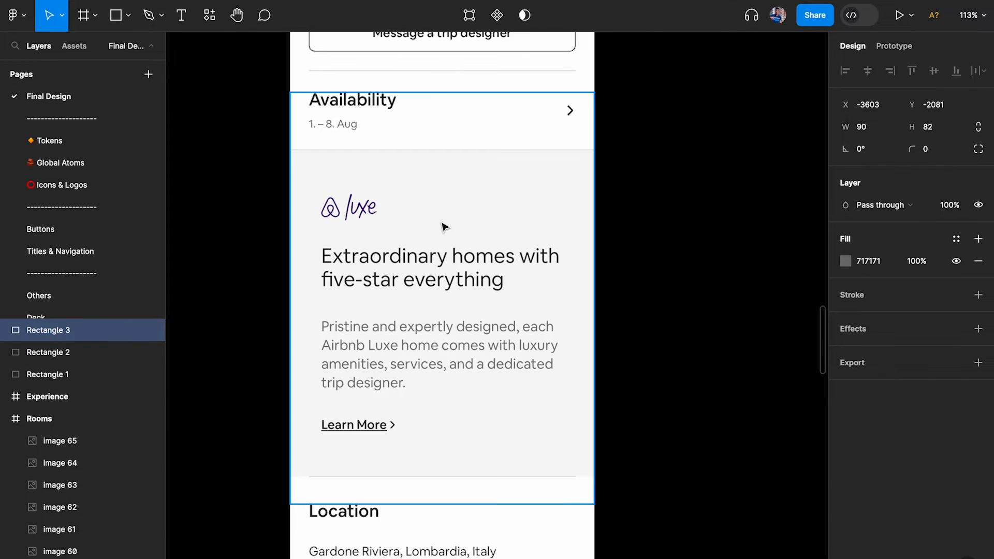
- Duplicate the 717171 swatch down beside the Luxe promo block and fill the copy with F7F7F7 sampled from the design
scroll(443, 227, "down", 6)
scroll(433, 124, "down", 3)
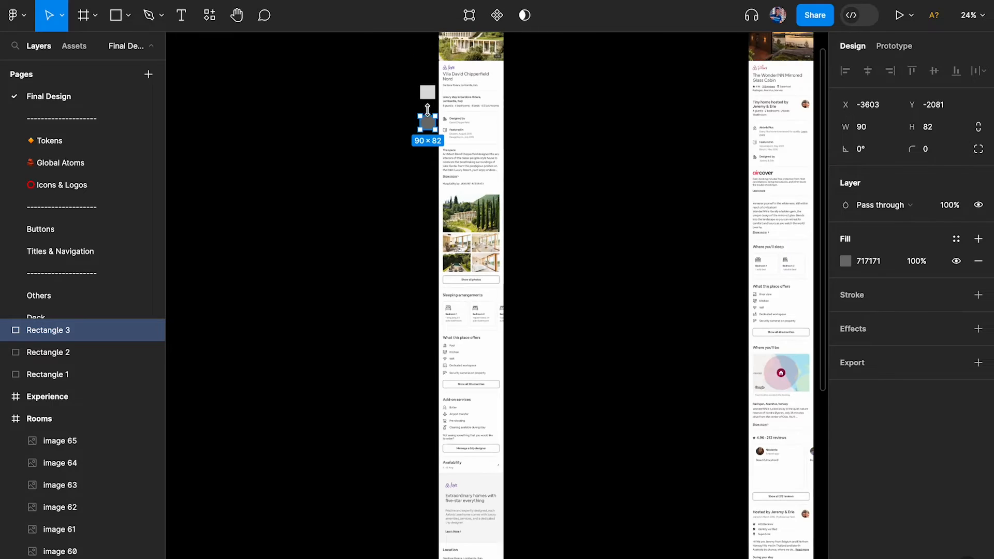
left_click_drag(431, 129, 430, 497)
scroll(439, 505, "up", 10)
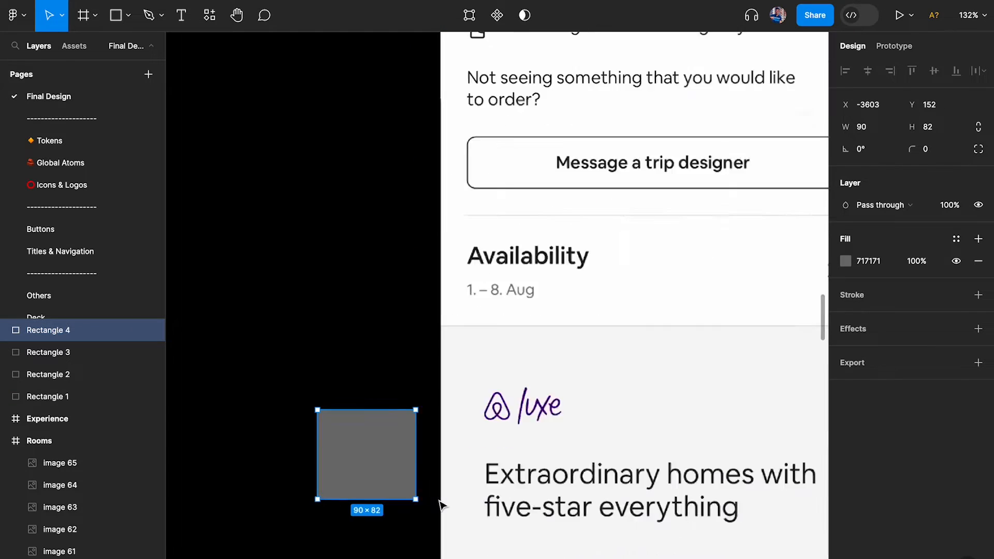
key("i")
left_click(488, 296)
- Check the DDDDDD and F7F7F7 swatches, and review the rest of the Luxe screen down to the Reserve footer
scroll(348, 402, "down", 8)
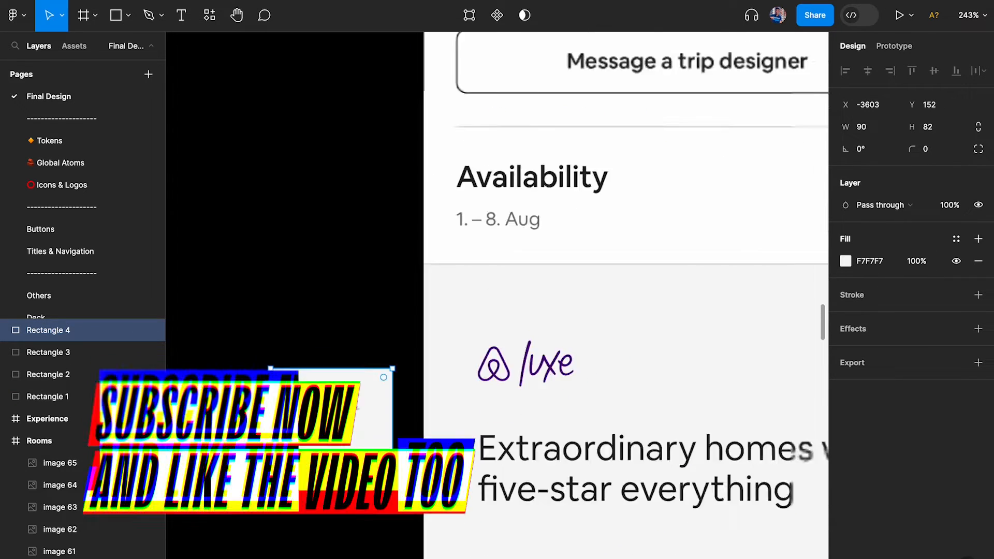
scroll(349, 402, "down", 4)
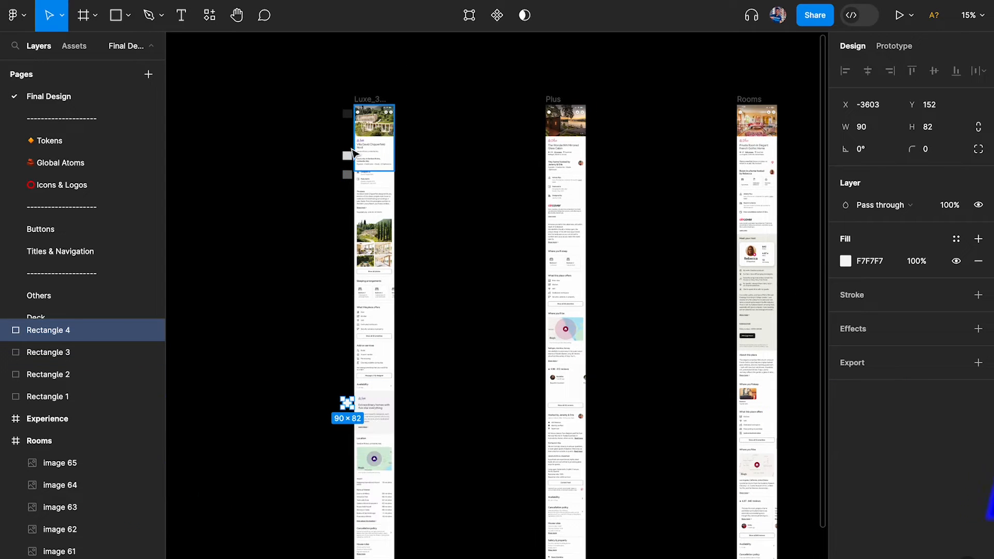
left_click(347, 156)
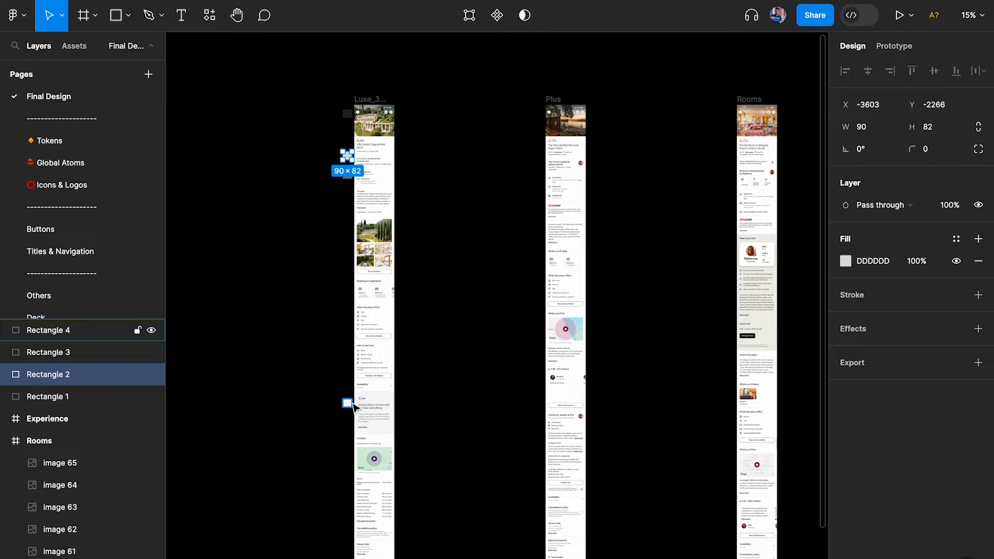
left_click(347, 403)
scroll(349, 437, "up", 6)
scroll(475, 373, "down", 15)
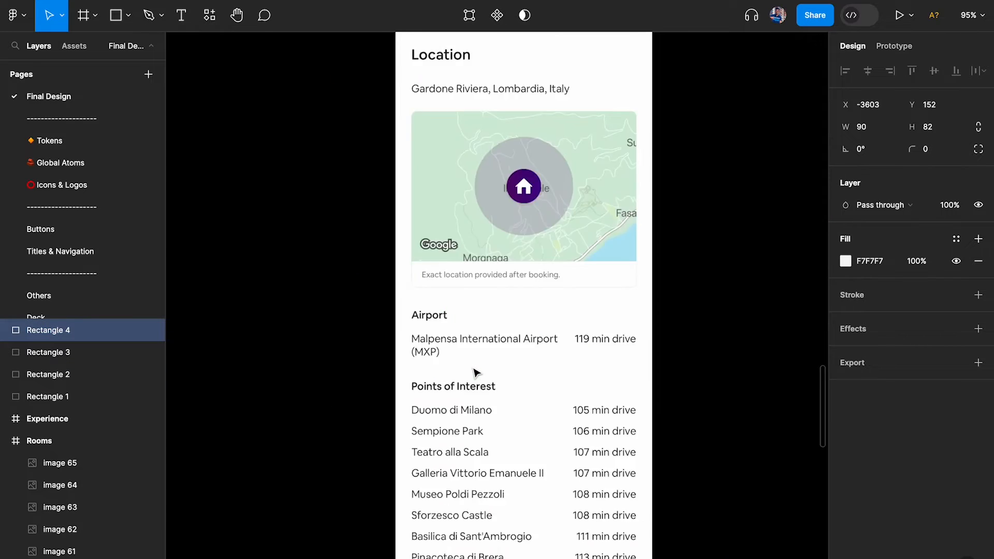
scroll(475, 372, "down", 5)
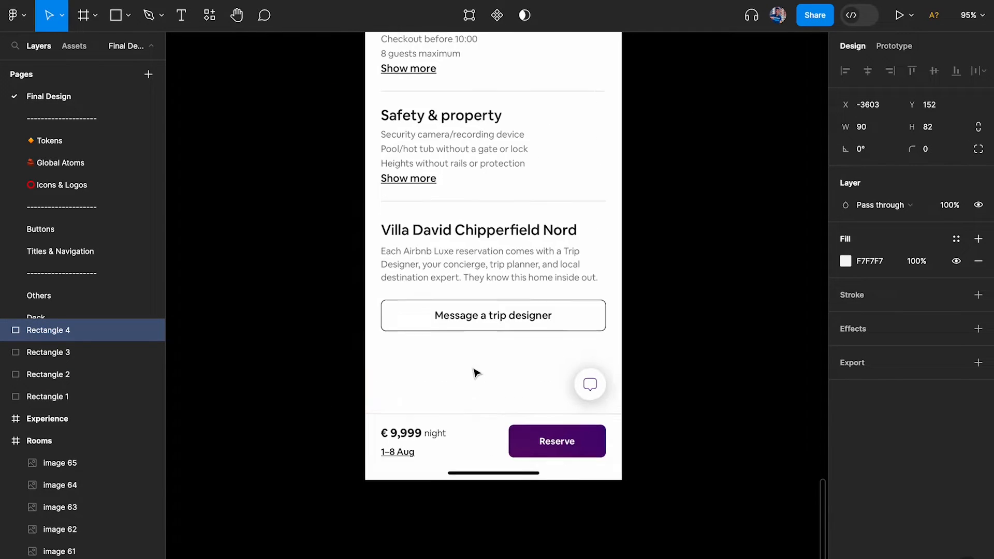
- Open the Buttons page and delete the white icon button and the two extra dark play buttons from the host introduction screen
scroll(497, 326, "up", 2)
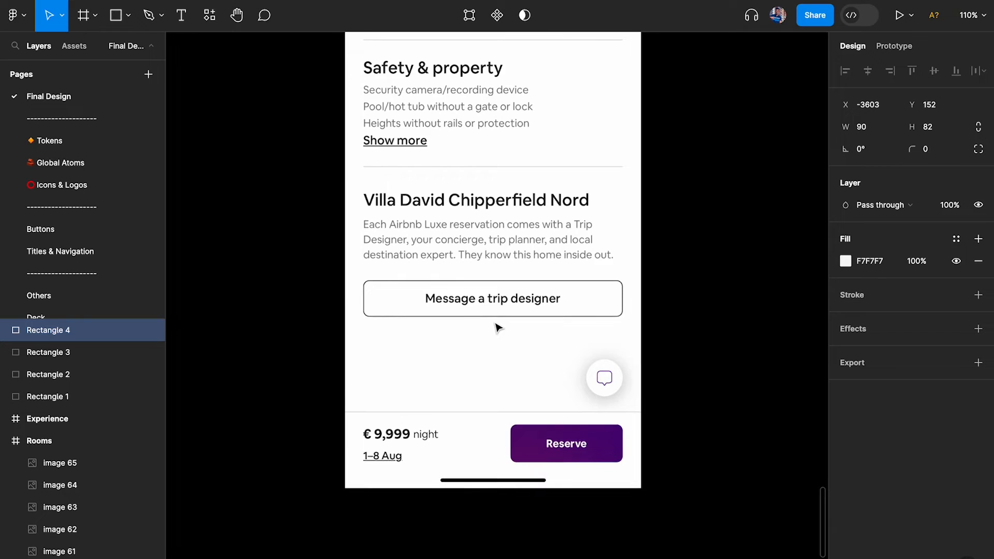
scroll(497, 326, "down", 3)
scroll(497, 326, "up", 5)
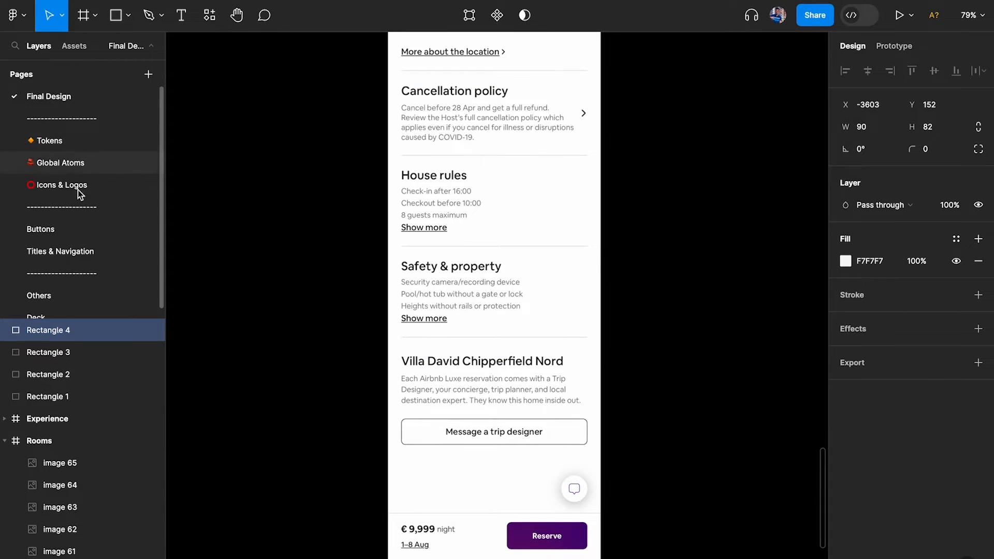
left_click(64, 229)
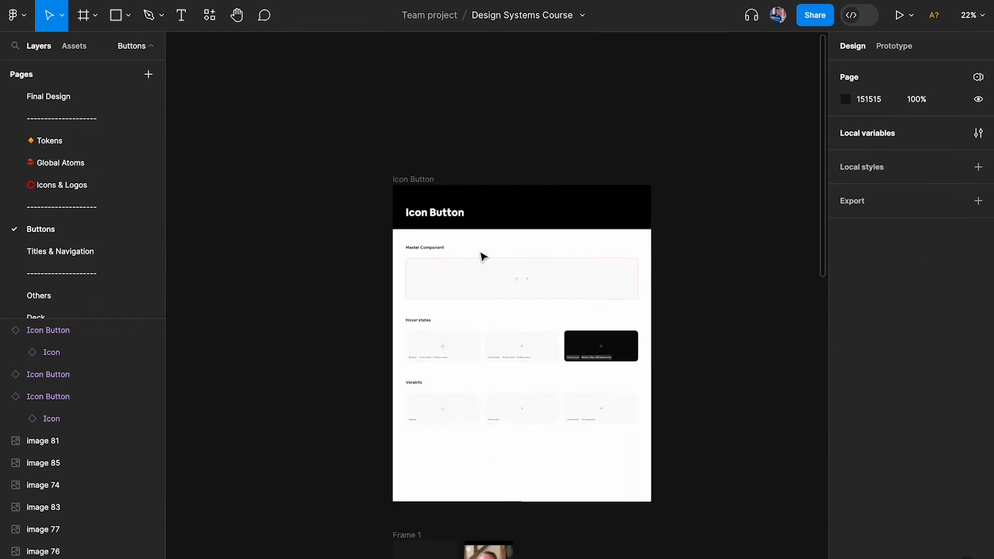
scroll(482, 257, "up", 10)
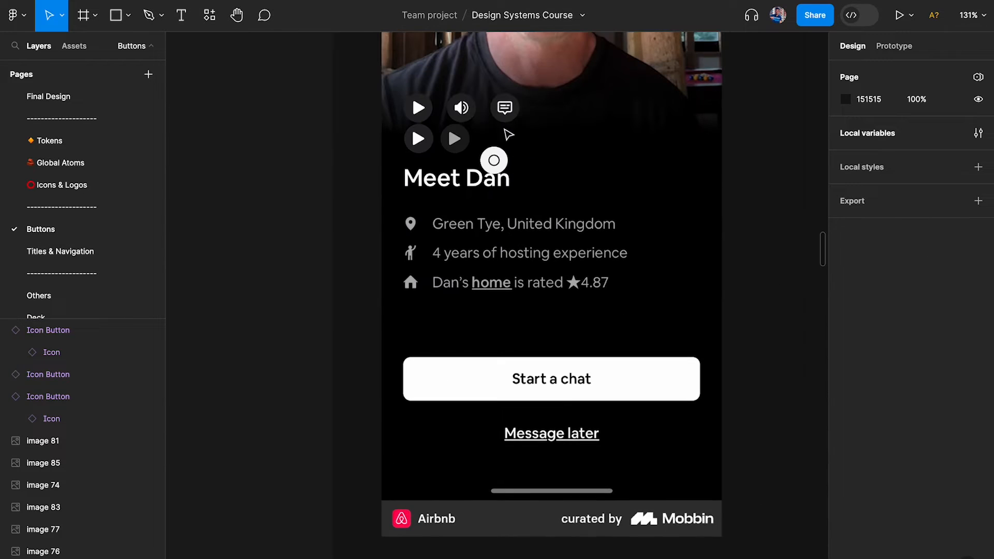
left_click(492, 160)
key("Delete")
scroll(490, 157, "up", 5)
left_click(337, 125)
left_click(391, 123, "shift")
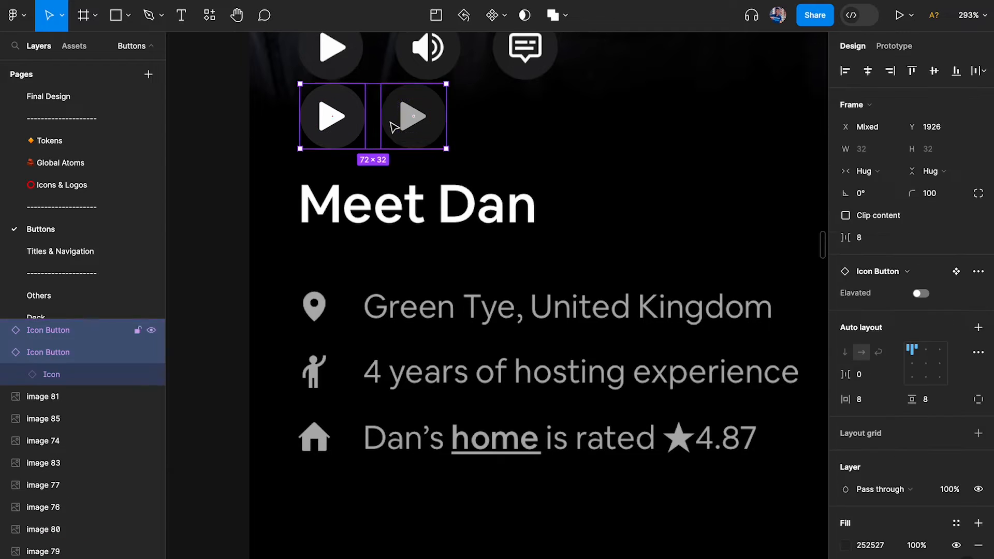
key("Delete")
- Draw a rectangle about 29 × 23 below the media icon buttons and fill it with 252527 sampled from the play button's background
scroll(391, 165, "up", 3)
scroll(398, 217, "up", 5)
key("r")
left_click_drag(388, 264, 483, 340)
key("i")
left_click(395, 222)
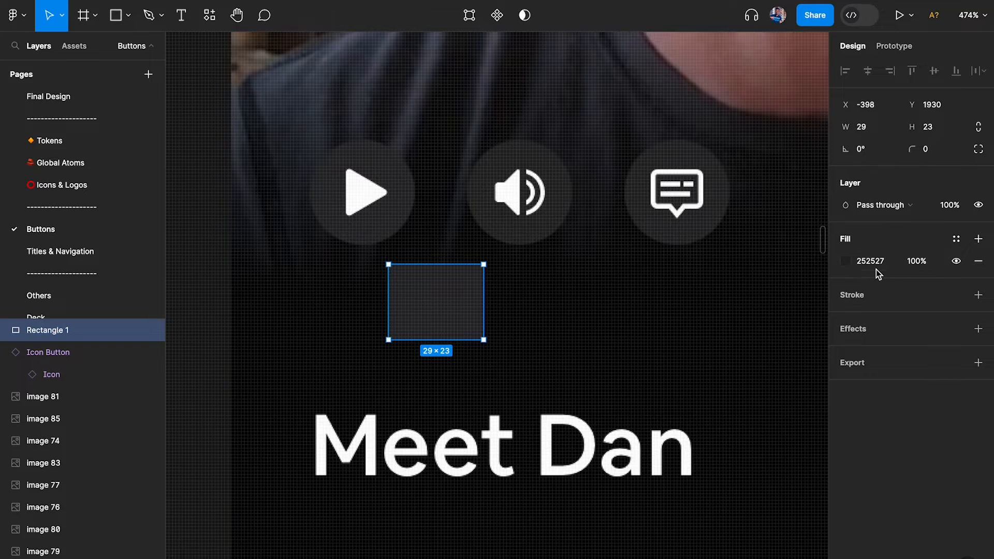
scroll(559, 304, "down", 6)
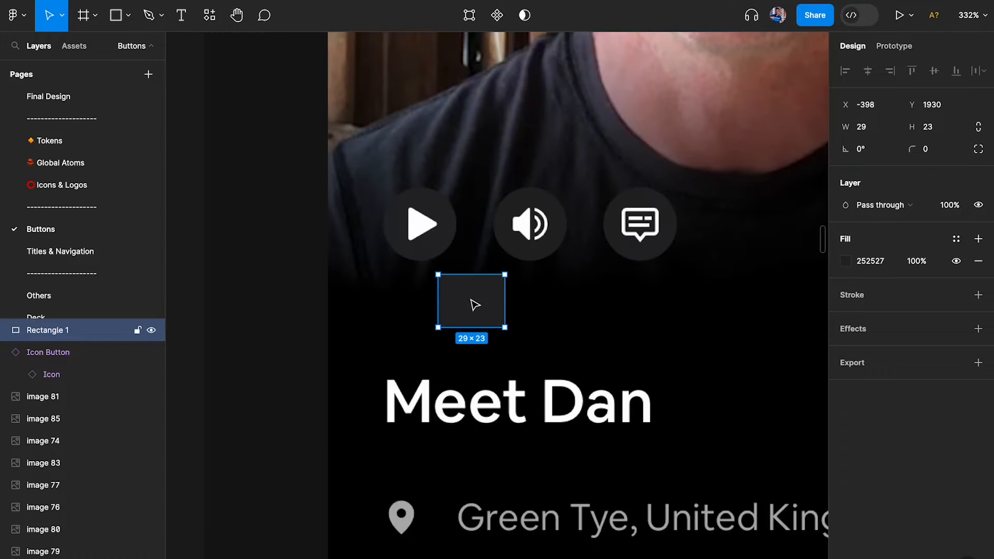
scroll(474, 303, "down", 3)
key("Delete")
scroll(475, 304, "down", 3)
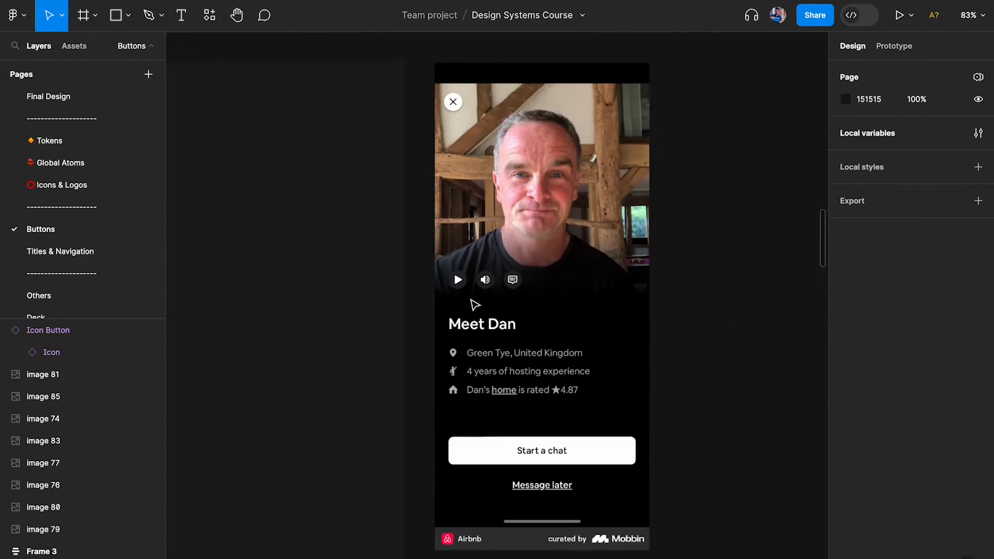
scroll(484, 316, "down", 3)
scroll(497, 300, "up", 4)
scroll(628, 233, "up", 4)
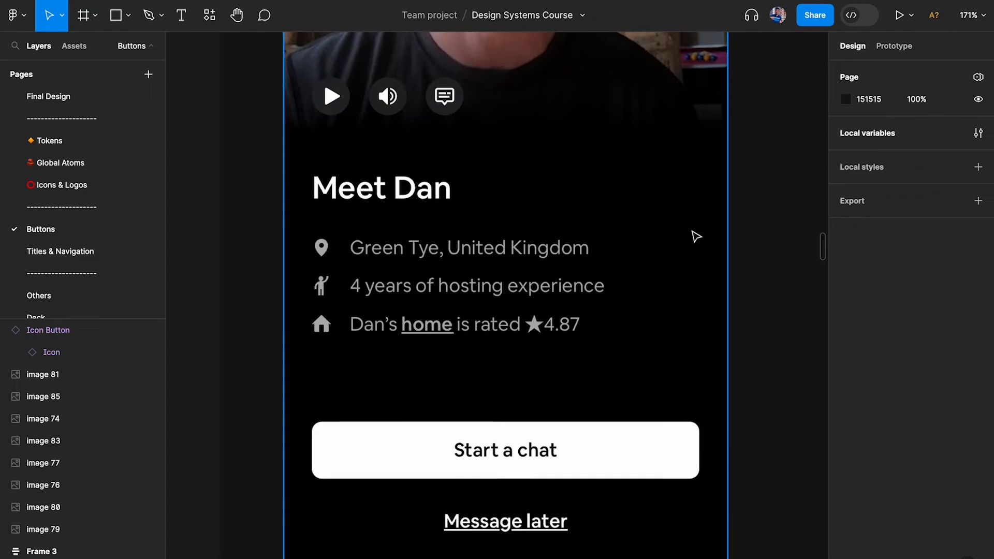
scroll(672, 241, "right", 2)
scroll(672, 242, "down", 2)
key("ctrl+z")
- Place the 252527 swatch beside the host introduction screen at about 29 × 57 and duplicate it below
scroll(715, 234, "right", 2)
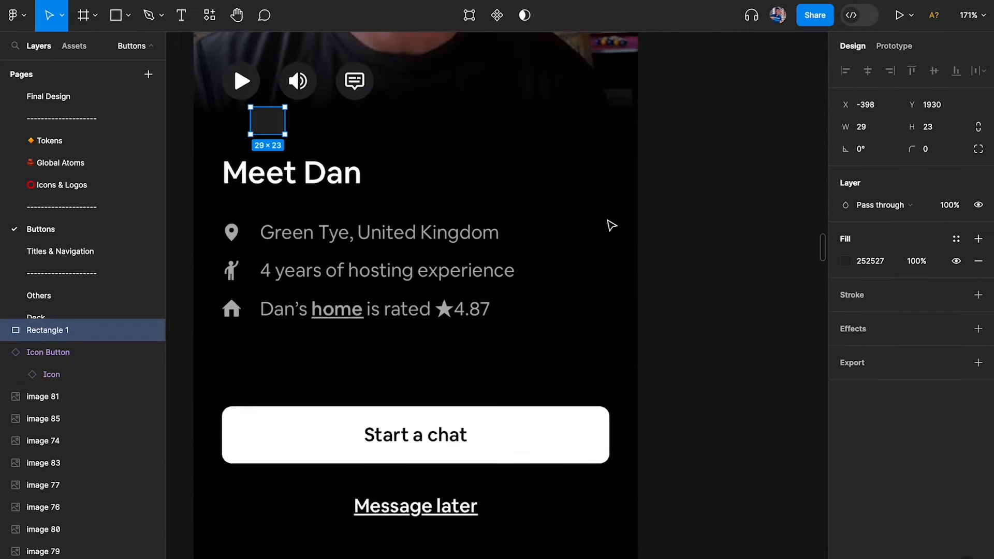
left_click_drag(718, 121, 721, 258)
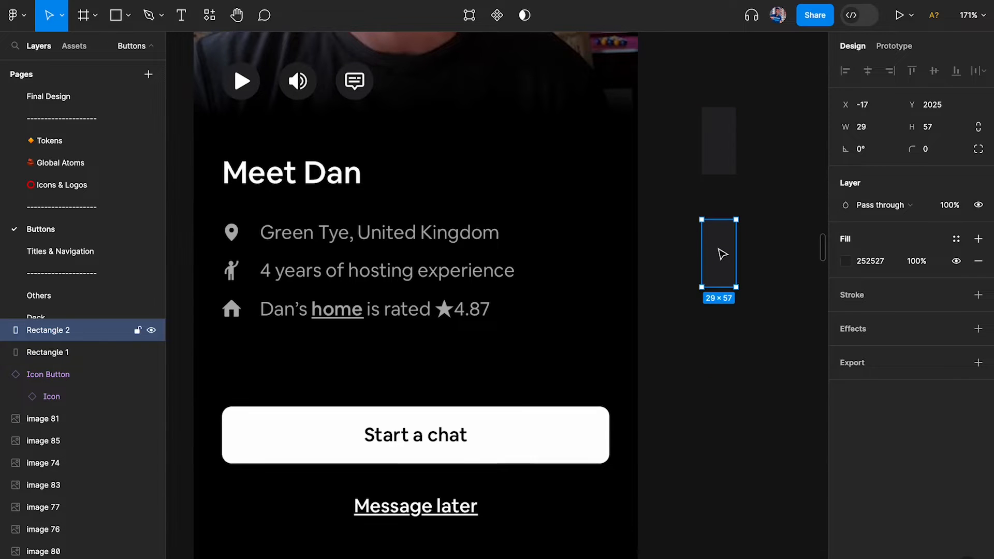
left_click(718, 155)
key("i")
key("Escape")
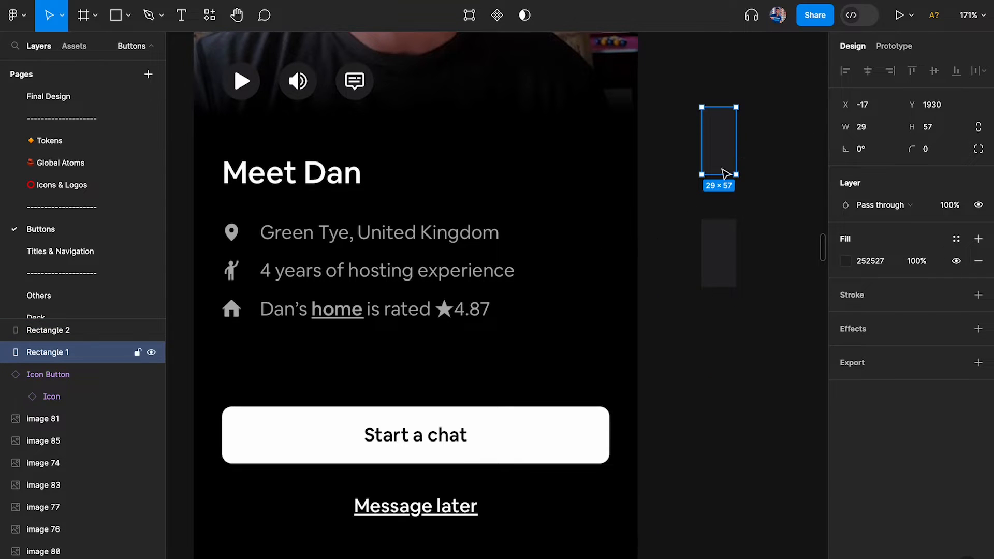
- Fill the lower 252527 swatch copy with 000000 sampled from the host introduction screen's background
left_click(723, 252)
key("i")
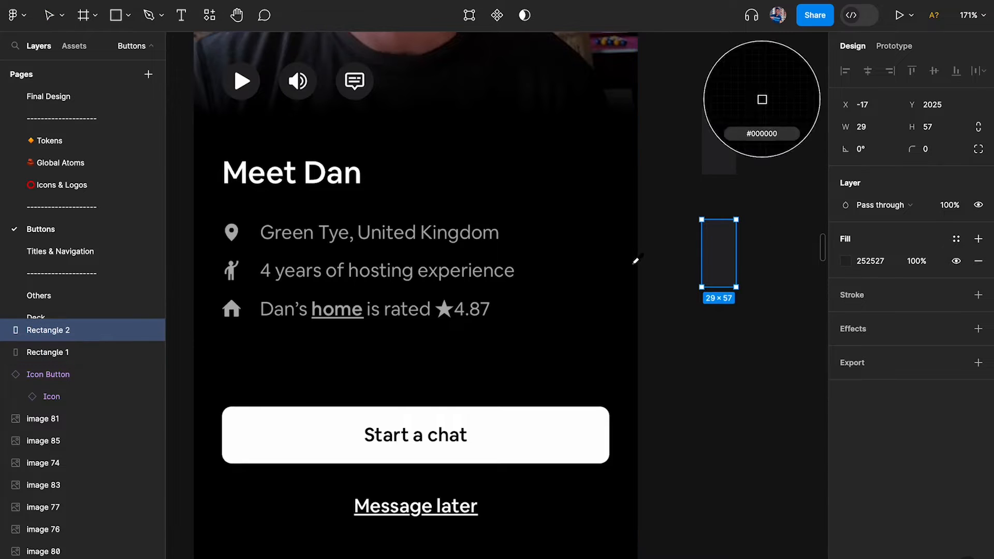
left_click(635, 259)
- Duplicate the black swatch below itself and fill the copy with FFFFFF sampled from the "Start a chat" button
left_click_drag(731, 251, 732, 340, "alt")
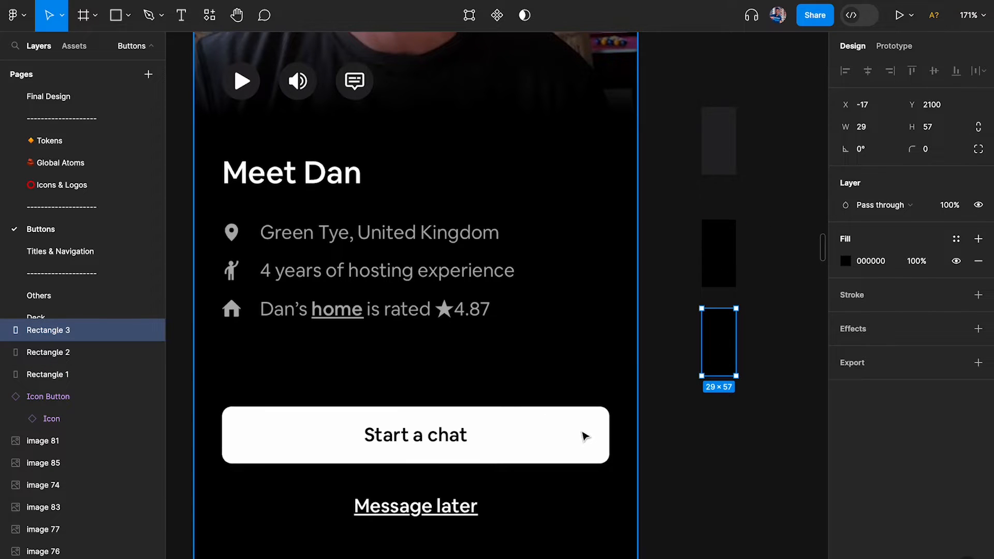
key("i")
left_click(575, 433)
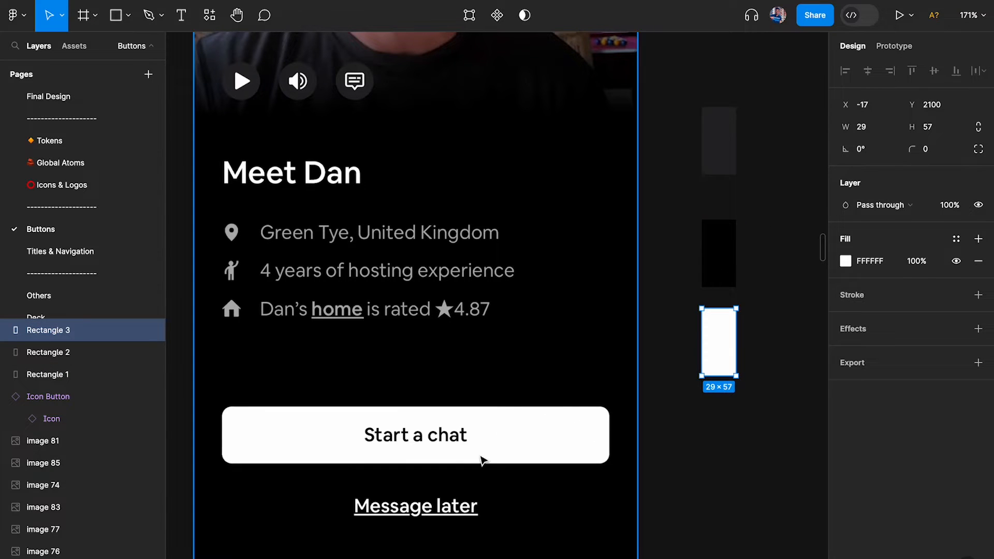
- Move the black and white swatches down and add a copy of the black swatch in the gap below the 252527 one
scroll(475, 466, "down", 3)
scroll(464, 450, "down", 3)
scroll(422, 239, "down", 3)
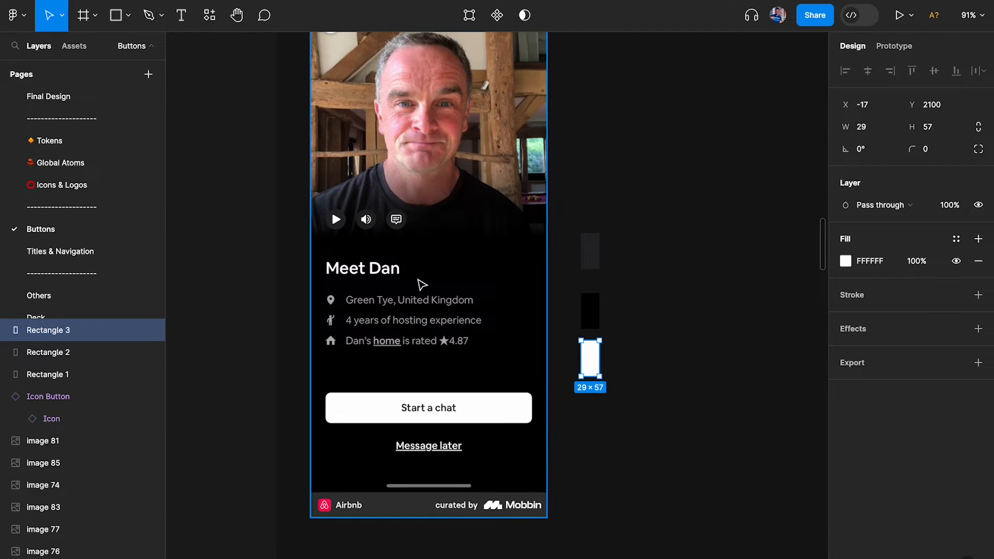
scroll(428, 311, "up", 3)
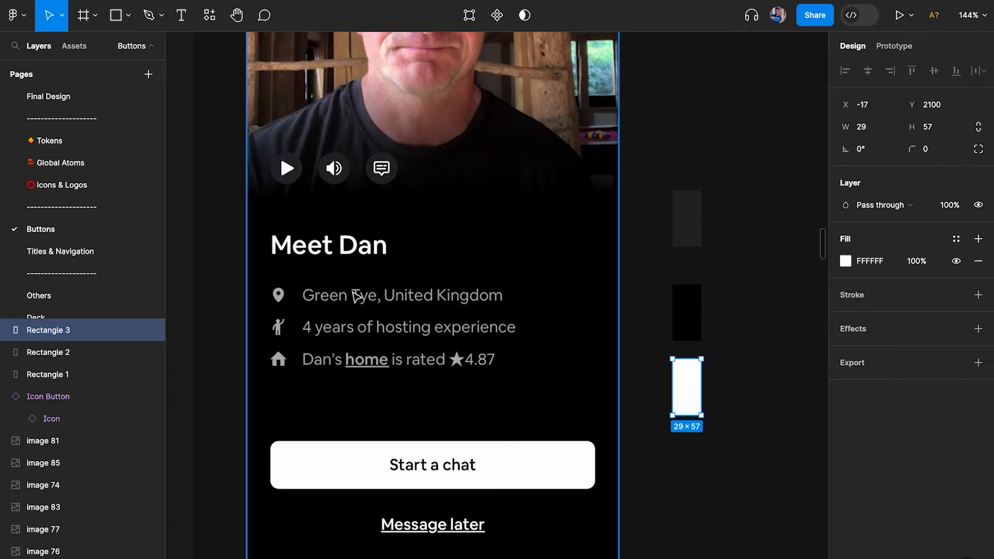
left_click(691, 317, "shift")
mouse_move(696, 303)
left_mouse_down()
mouse_move(696, 389)
mouse_move(692, 287)
mouse_move(692, 310)
left_mouse_up()
left_click(668, 366)
left_click(691, 378)
- Fill the new swatch copy with ACACAC sampled from the grey location text on the host introduction screen
scroll(442, 296, "up", 10)
scroll(442, 298, "up", 2)
key("i")
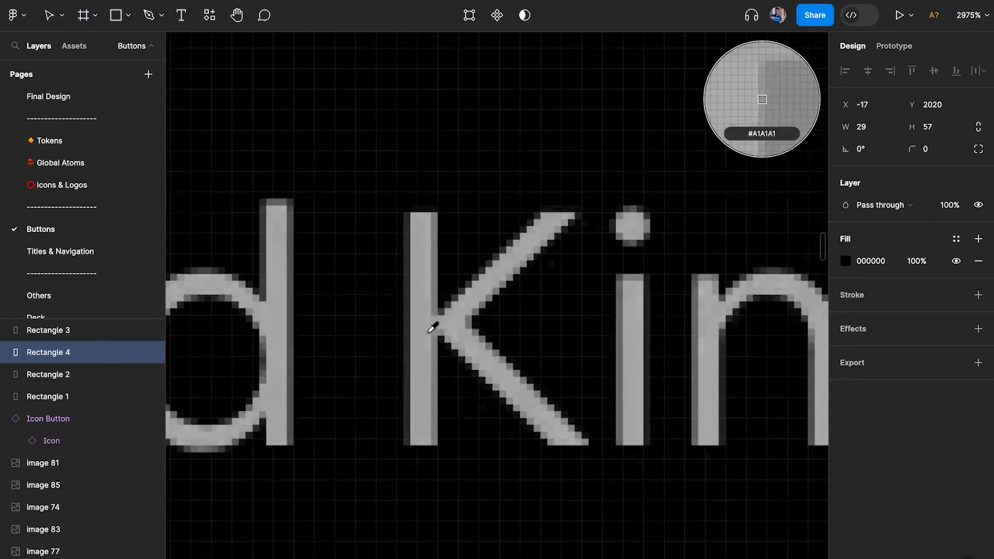
left_click(422, 326)
scroll(422, 326, "down", 10)
scroll(420, 325, "down", 5)
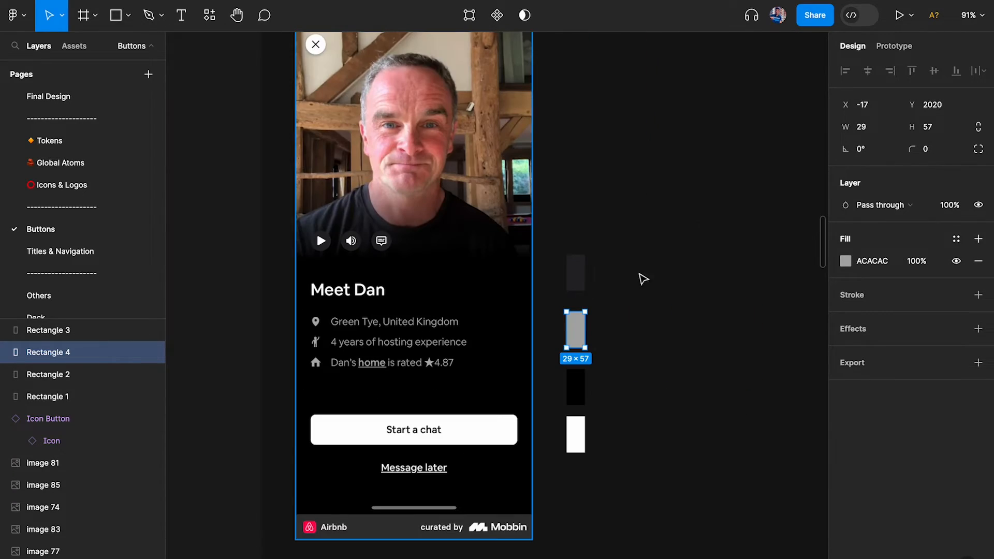
- Select the four swatches to check their colours, and review the Calendar, experience and houseboat screens for further neutral colours
left_click(595, 277)
left_click_drag(565, 231, 636, 465)
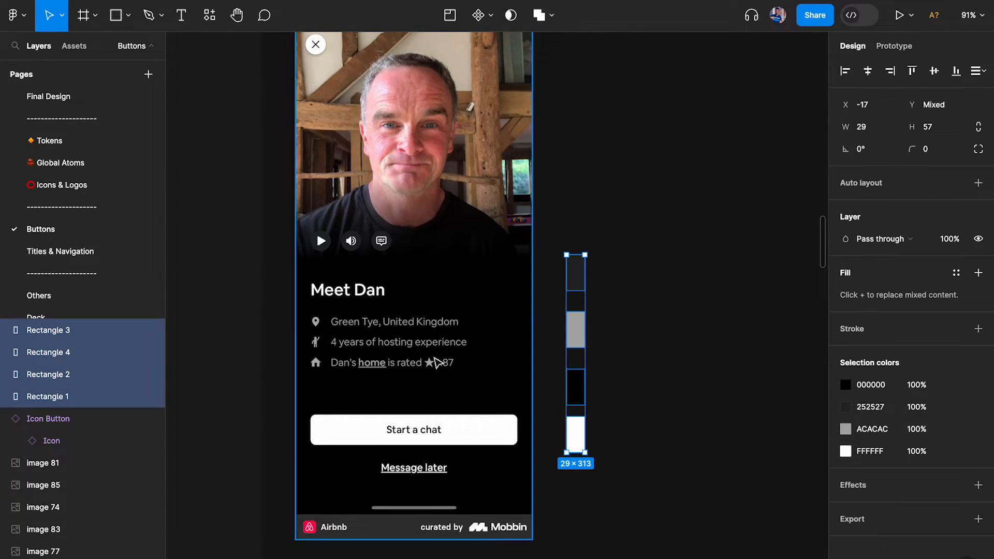
scroll(437, 363, "down", 5)
scroll(436, 363, "down", 2)
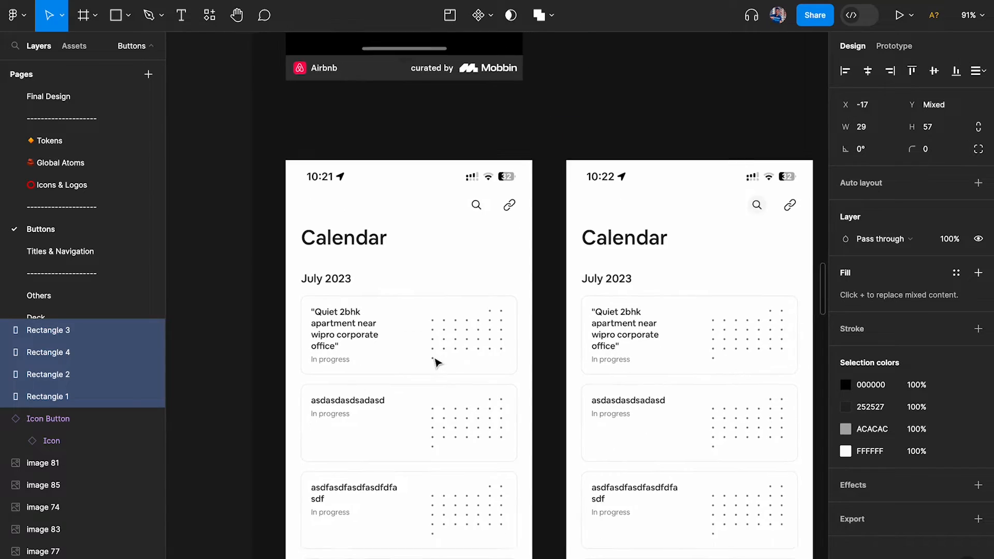
scroll(556, 349, "down", 10)
scroll(556, 349, "down", 3)
scroll(556, 349, "right", 4)
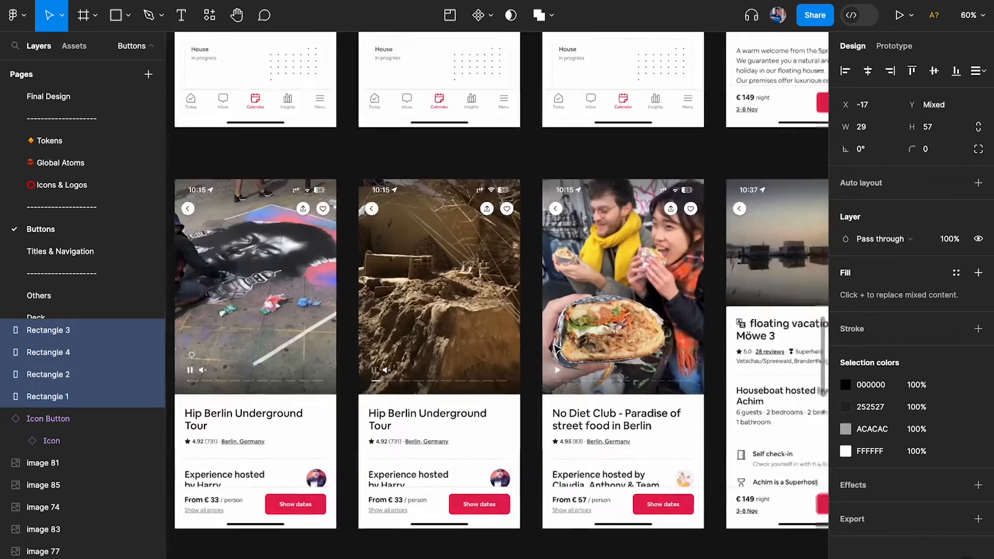
scroll(555, 349, "down", 4)
scroll(556, 349, "right", 3)
scroll(561, 241, "up", 4)
scroll(559, 240, "down", 2)
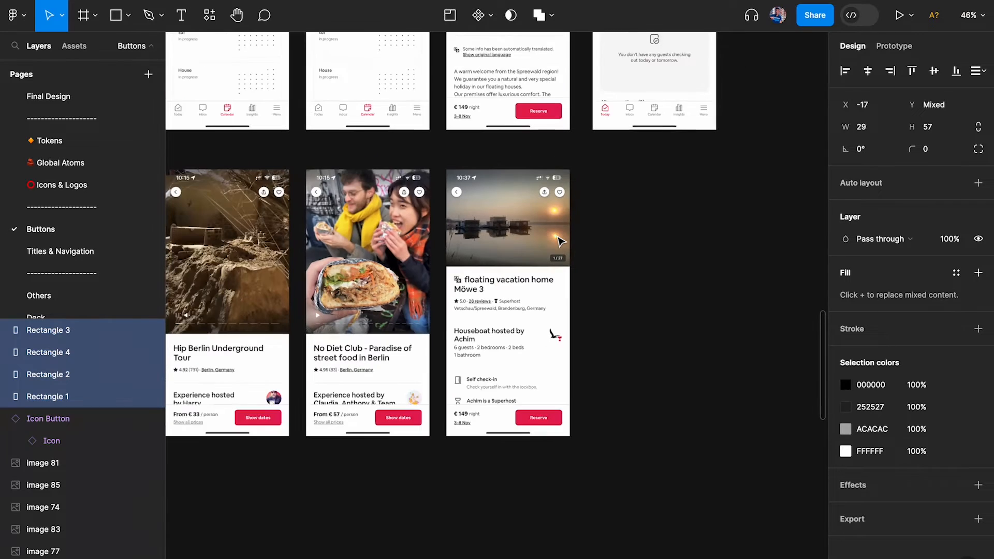
- Examine the photo counter badge on the houseboat listing and check the colour of the Map button with the eyedropper
scroll(570, 259, "up", 10)
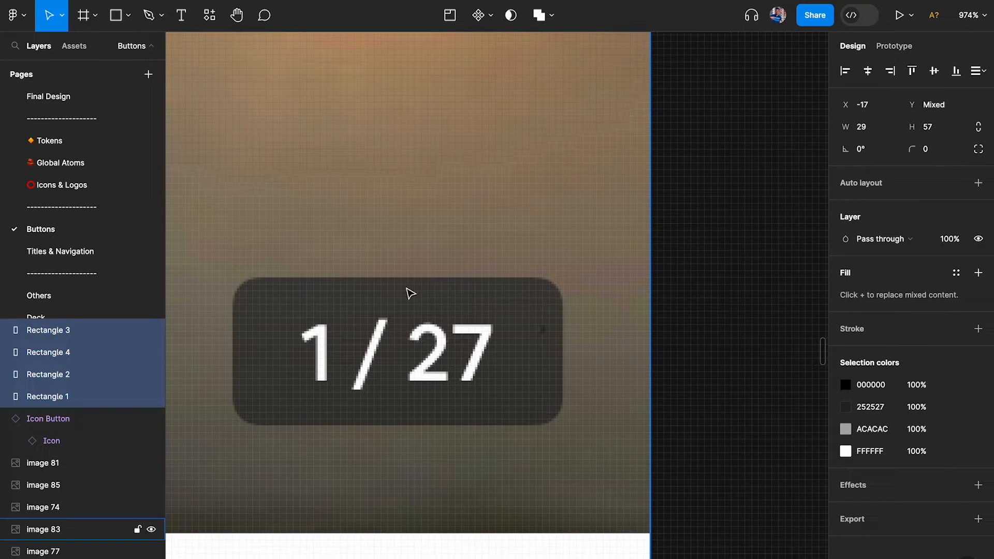
scroll(564, 303, "down", 15)
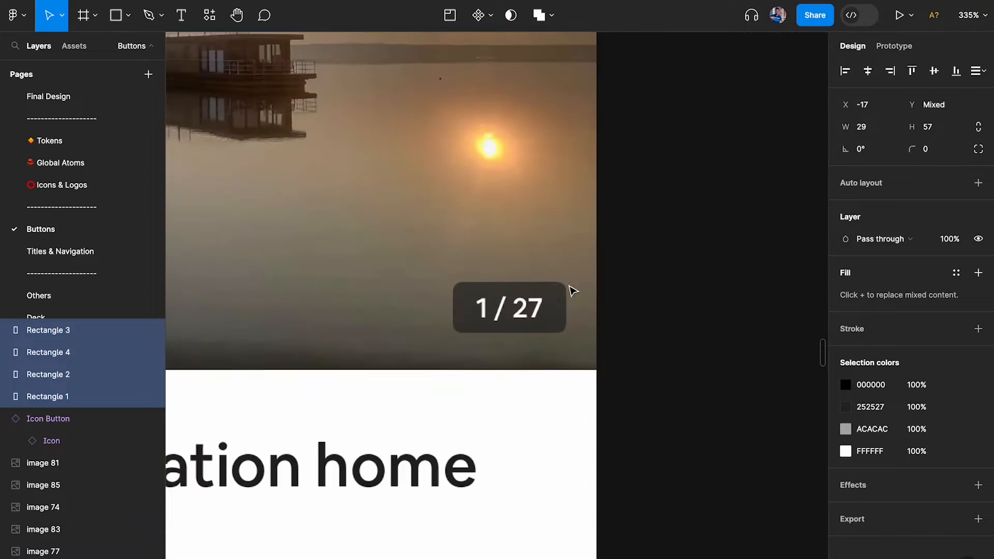
scroll(572, 290, "up", 5)
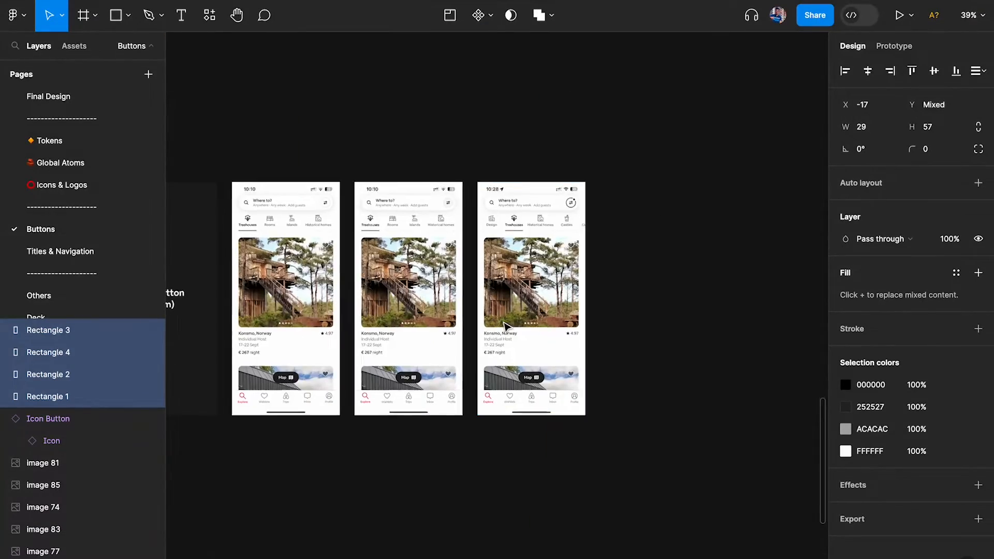
scroll(565, 445, "up", 10)
scroll(518, 321, "up", 2)
key("i")
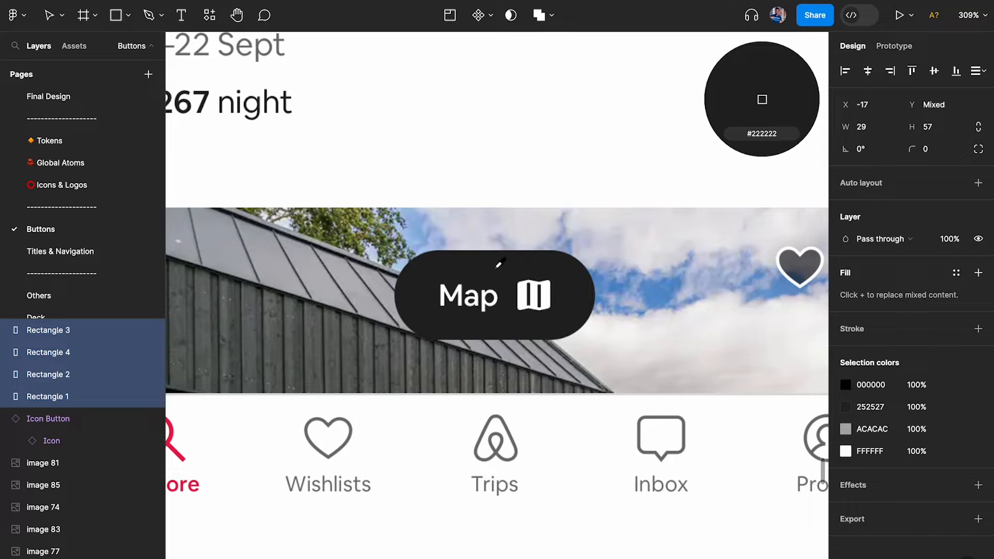
key("Escape")
- Review the remaining filter and toggle screens, and recheck the four swatches beside the host introduction screen
scroll(498, 264, "down", 12)
scroll(497, 270, "down", 5)
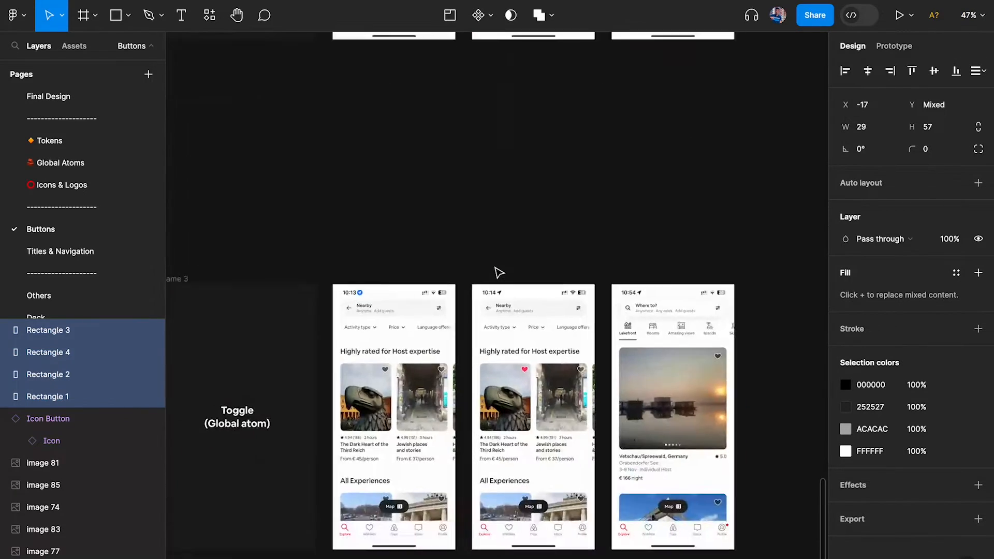
scroll(502, 299, "up", 5)
scroll(502, 300, "down", 8)
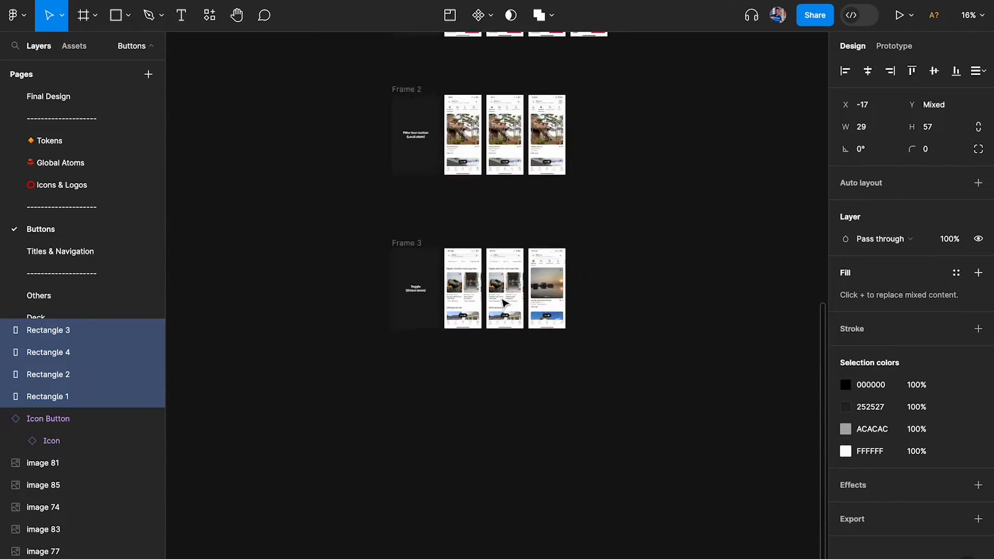
scroll(501, 299, "up", 10)
scroll(538, 528, "down", 3)
scroll(466, 395, "up", 8)
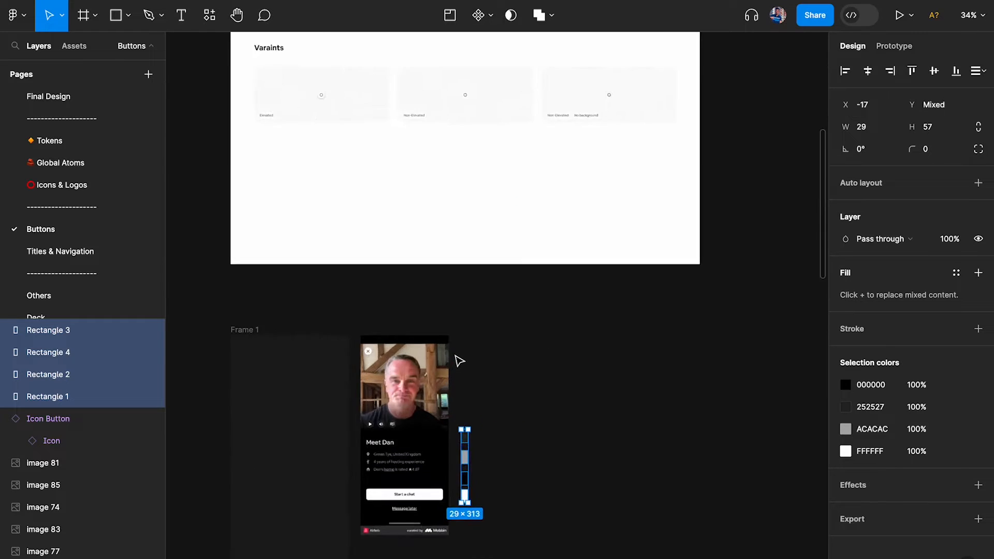
scroll(457, 360, "down", 1)
left_click(458, 453)
left_click_drag(448, 262, 493, 545)
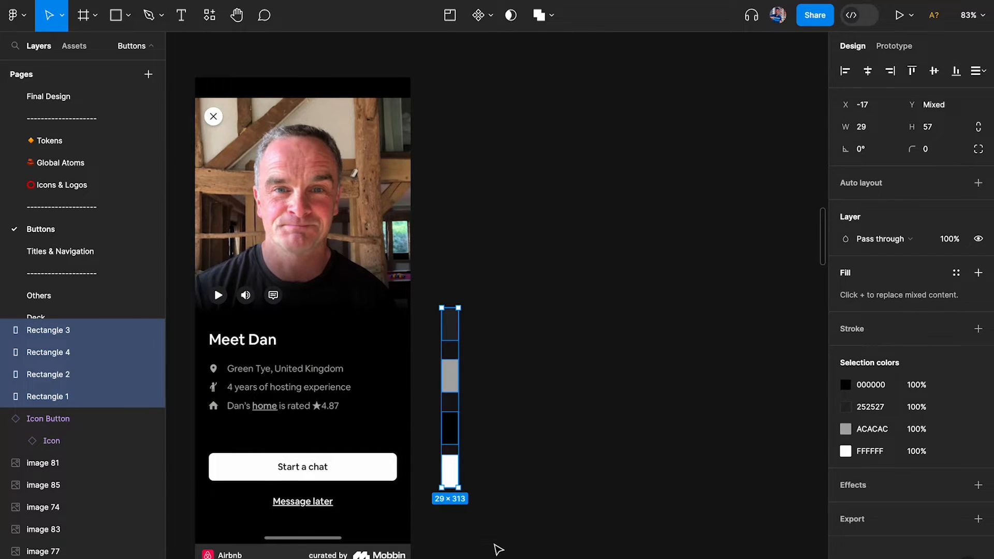
left_click(498, 550)
- Return to the Final Design page and review the swatches collected beside the Luxe screen
left_click(51, 96)
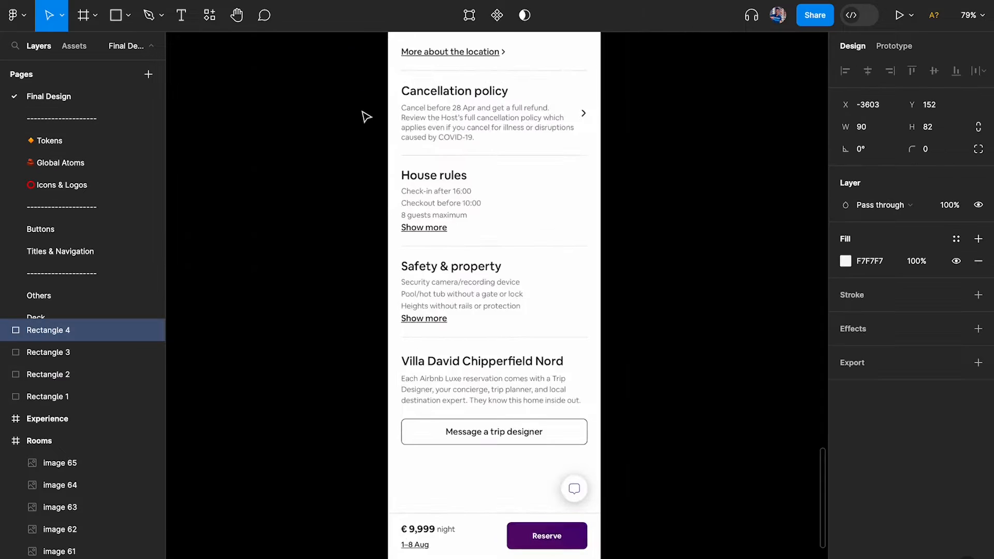
scroll(366, 116, "down", 4)
scroll(366, 116, "up", 7)
scroll(366, 117, "down", 1)
scroll(366, 116, "up", 6)
scroll(366, 116, "down", 6)
scroll(366, 116, "up", 2)
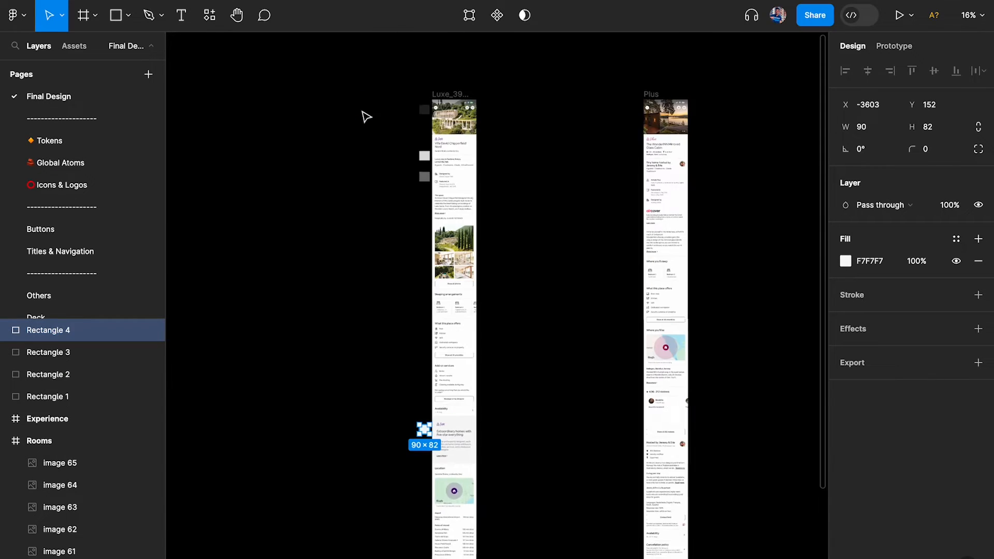
scroll(366, 117, "up", 2)
- Open the Tokens page at the Neutral colors section of the Colors frame
left_click(32, 143)
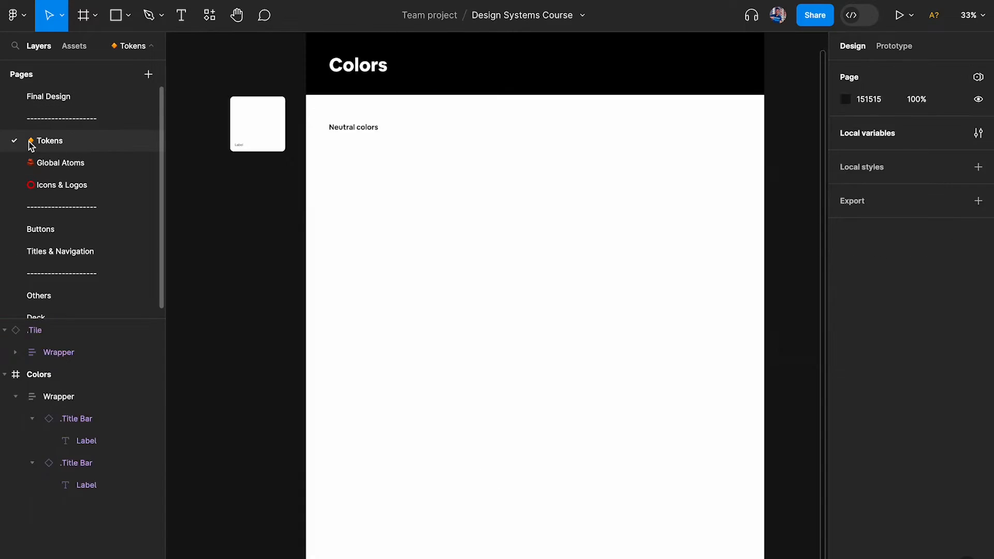
scroll(344, 102, "up", 2)
scroll(344, 102, "left", 1)
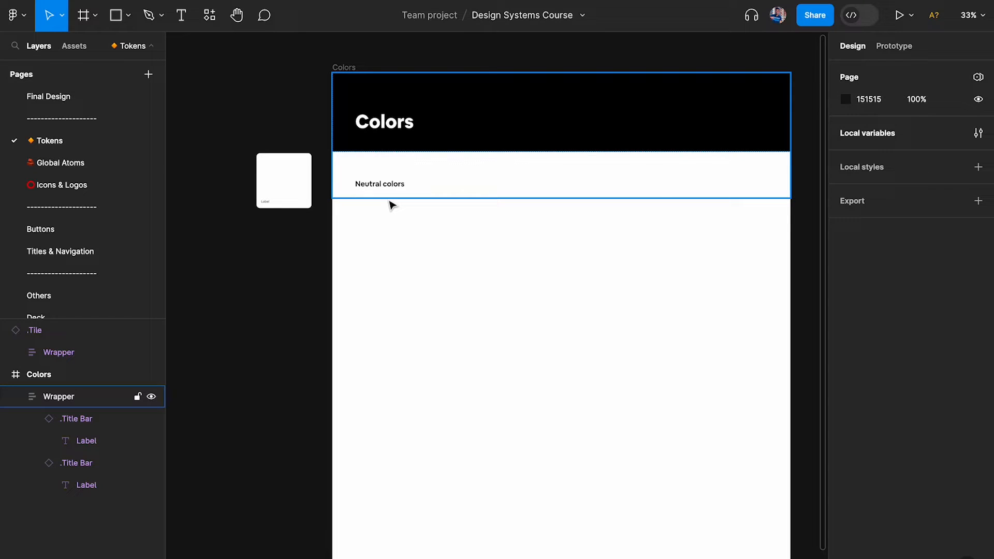
- Paste the four copied swatches below the Neutral colors title, lined up with the title's left edge
scroll(408, 243, "up", 5)
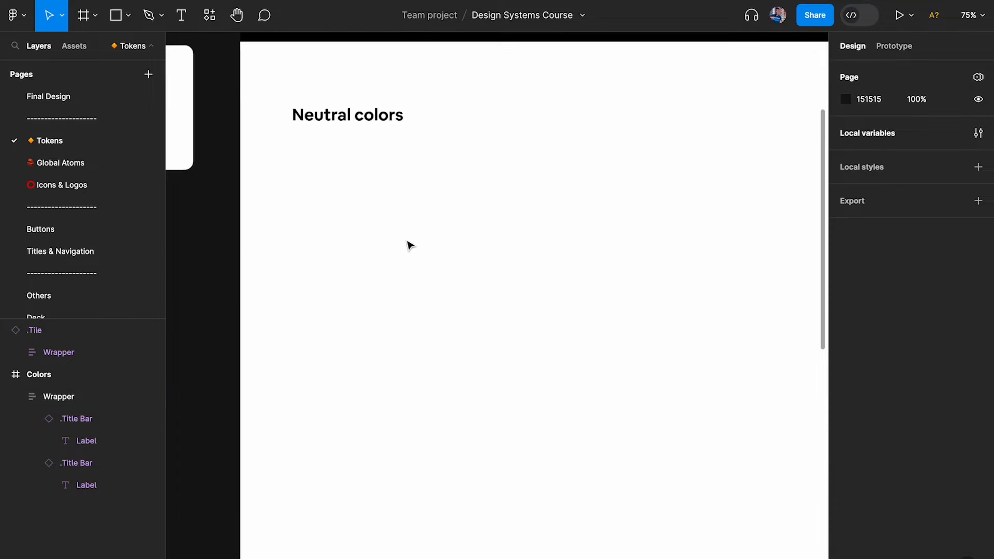
key("ctrl+v")
left_click_drag(497, 251, 439, 248)
left_click(471, 248)
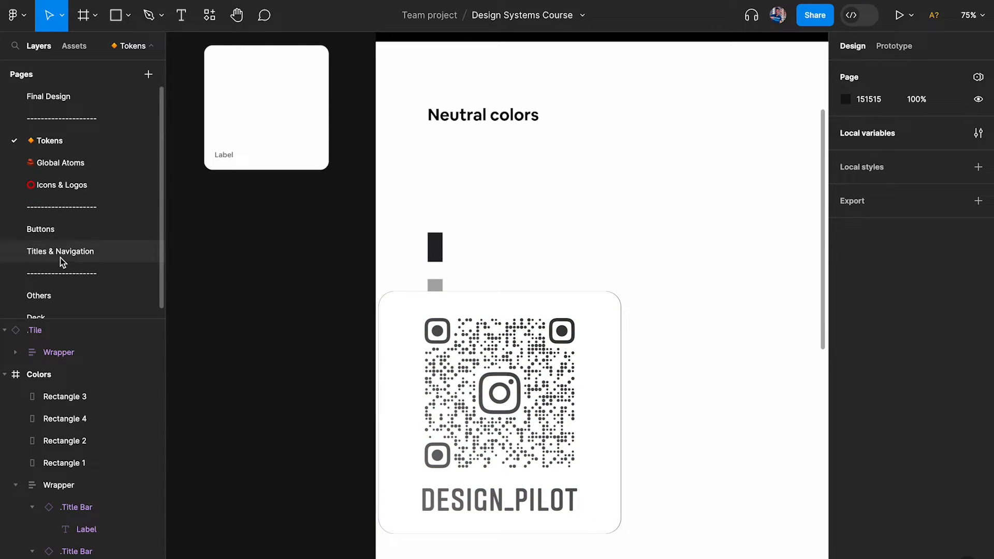
- Cut the four swatches beside the Luxe screen on the Final Design page and paste them on the Tokens page
left_click(62, 97)
left_click_drag(389, 92, 440, 556)
key("Delete")
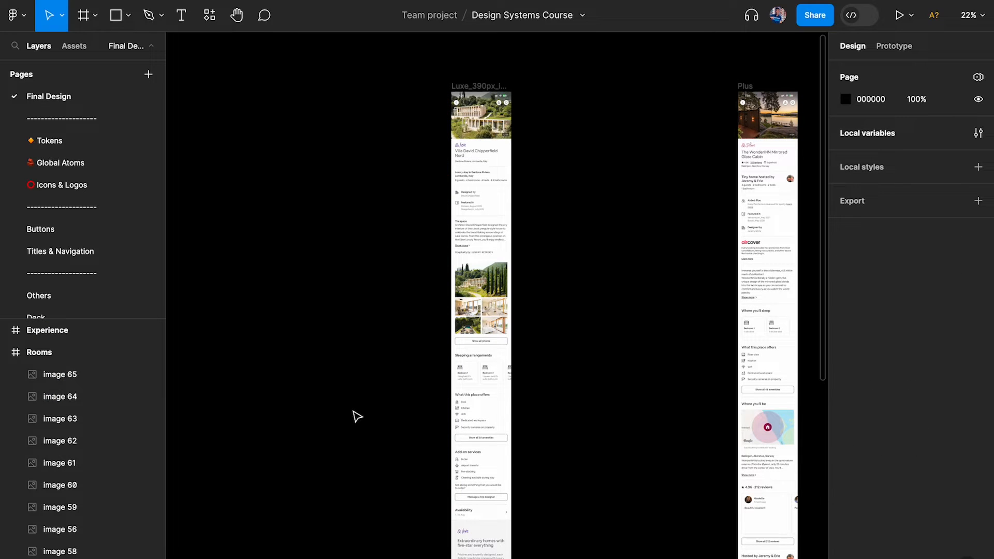
left_click(62, 140)
scroll(652, 328, "down", 3)
key("ctrl+v")
scroll(548, 280, "down", 3)
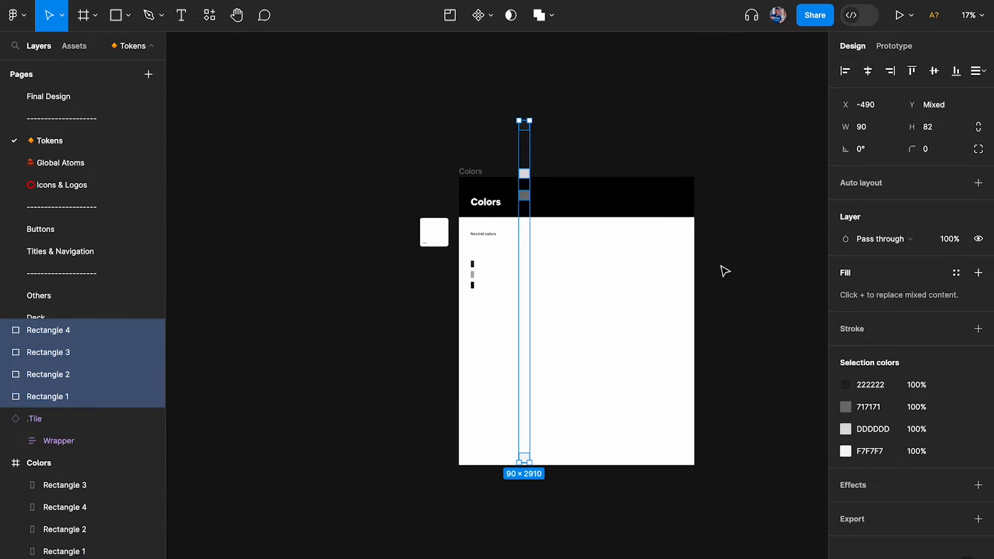
- Arrange the four newly pasted swatches in a horizontal auto layout with a gap of 10
key("shift+a")
scroll(577, 273, "up", 3)
left_click(862, 274)
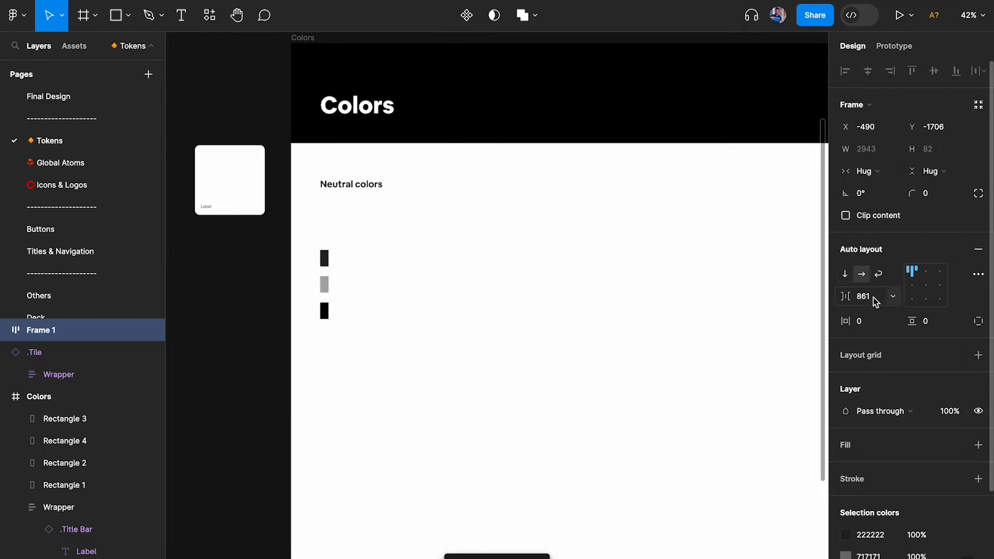
type("10")
key("Return")
scroll(577, 166, "down", 5)
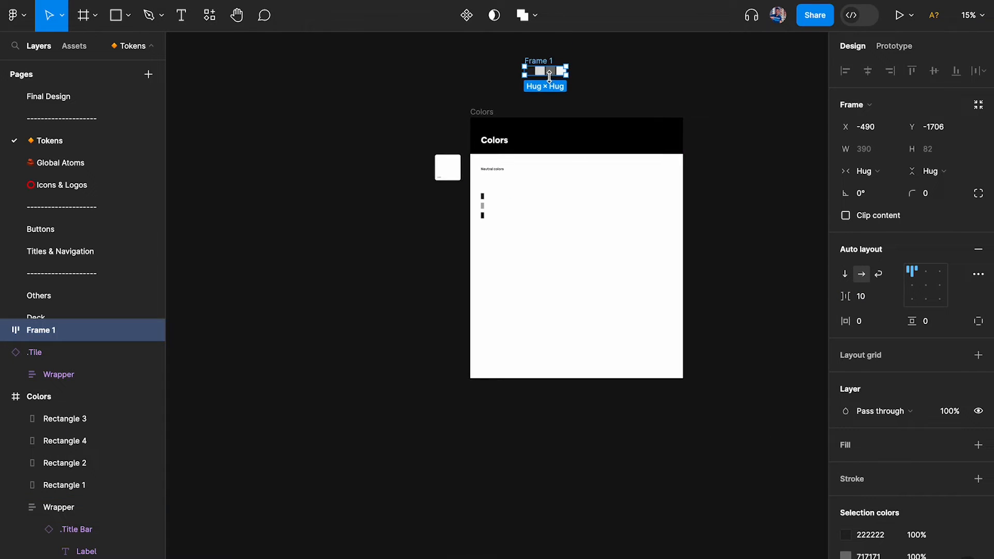
- Move the horizontal swatch row into the Colors frame, beside the vertical column of small swatches
left_click(549, 75)
left_click_drag(549, 75, 539, 220)
scroll(534, 215, "up", 10)
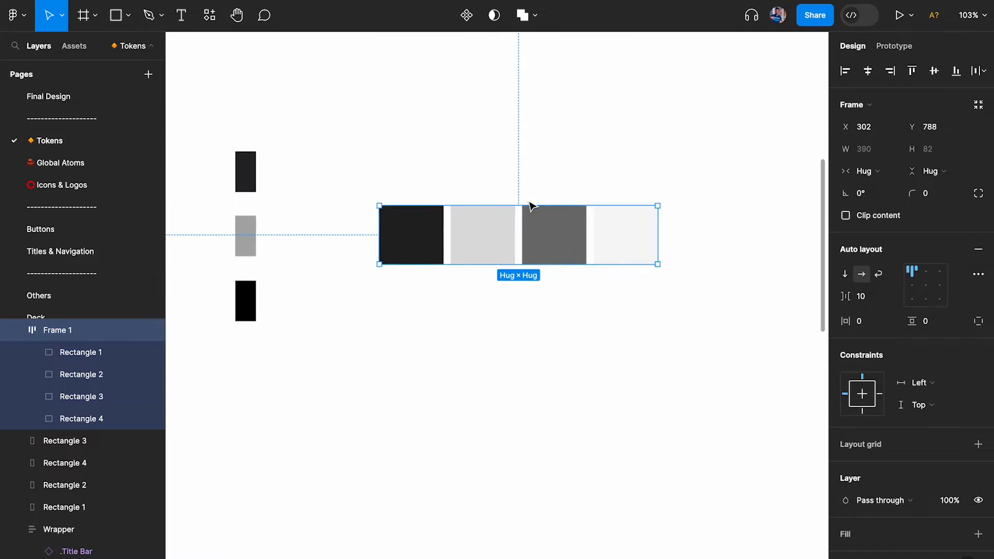
- Put the column of small swatches in an auto layout and switch its direction to wrap
left_click(427, 161)
left_click_drag(239, 156, 284, 275)
key("shift+a")
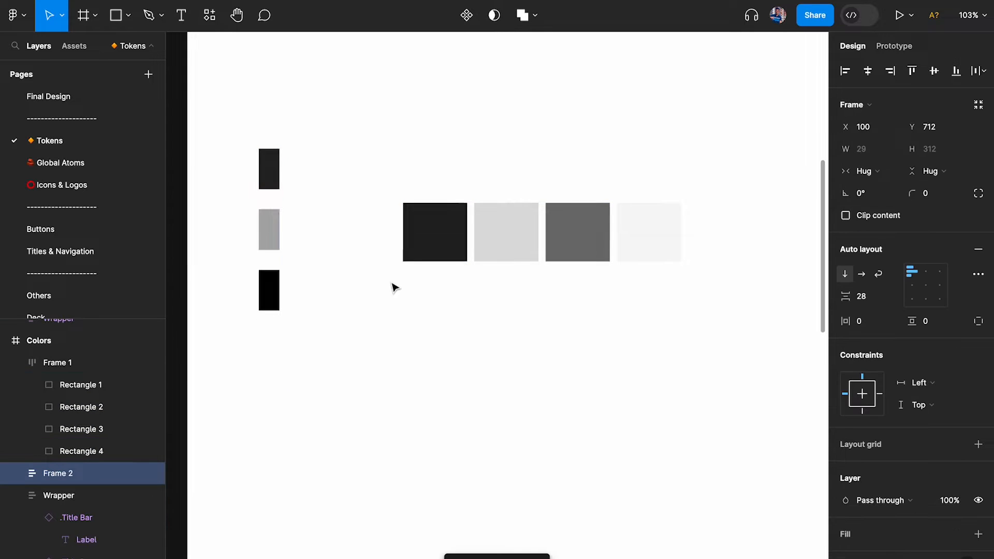
left_click(878, 274)
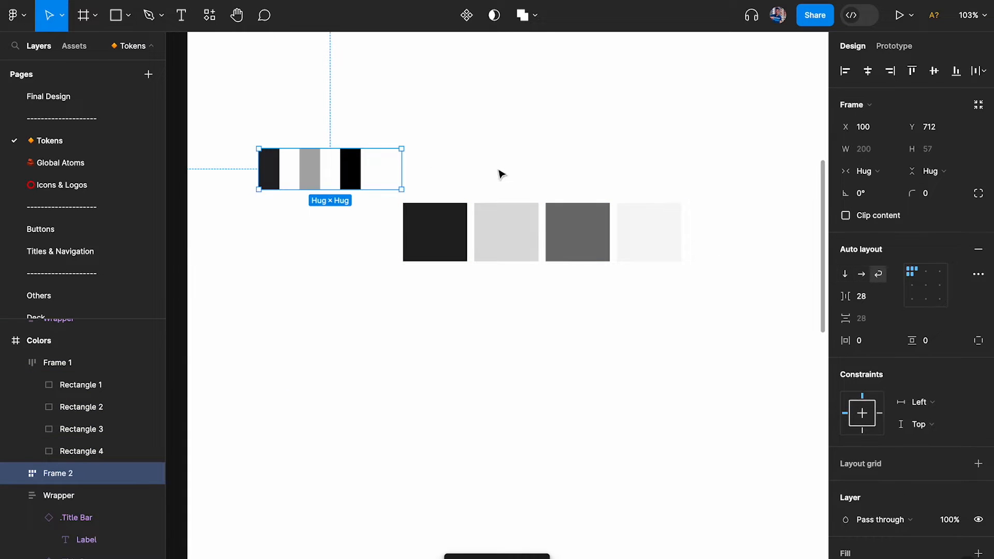
- Add a stroke at 10% opacity to the white swatch at the end of the small swatch row
left_click(391, 169)
left_click(978, 318)
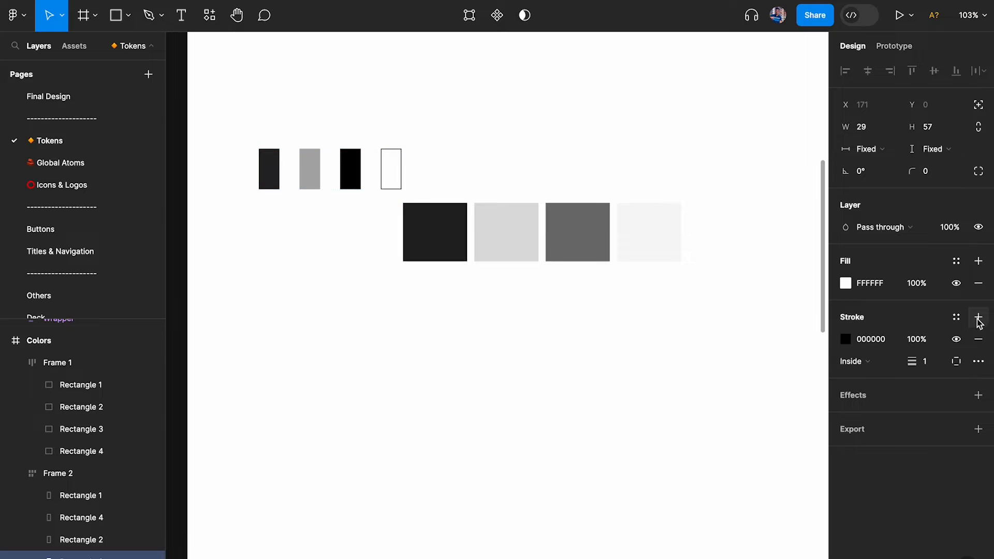
type("10")
key("Return")
left_click(629, 391)
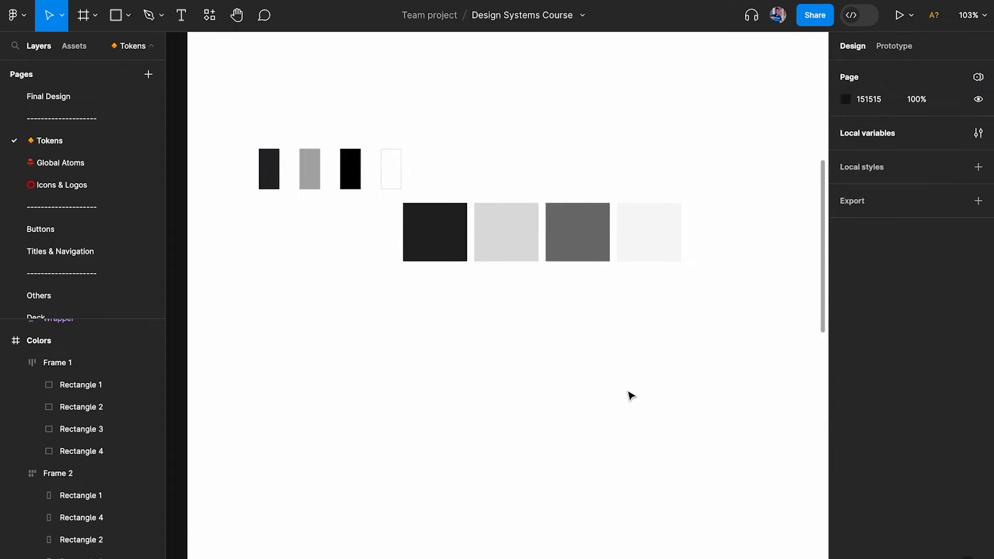
- Move both swatch rows further down the Colors frame to free space below the Neutral colors title
scroll(351, 244, "down", 3)
left_click_drag(331, 151, 596, 308)
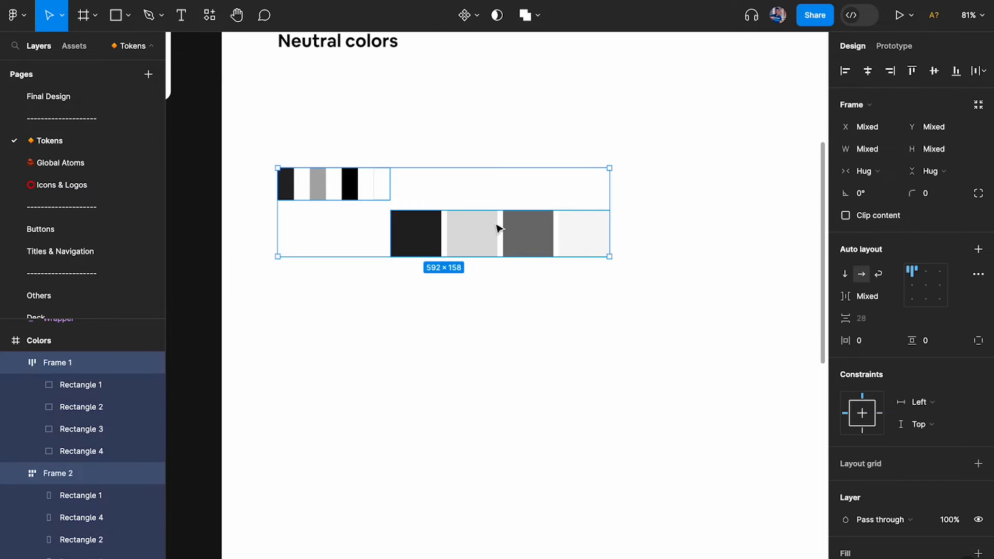
left_click_drag(497, 227, 497, 436)
- Select the .Tile instance beside the Colors frame and inspect its main component on the Others page
scroll(497, 437, "down", 2)
scroll(497, 436, "left", 4)
left_click(379, 201)
scroll(373, 189, "up", 4)
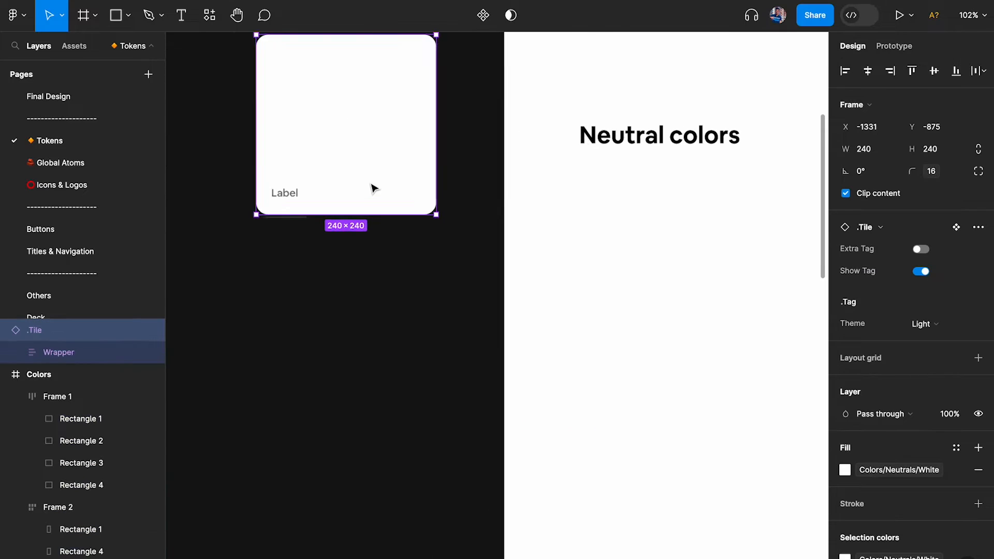
scroll(61, 229, "down", 1)
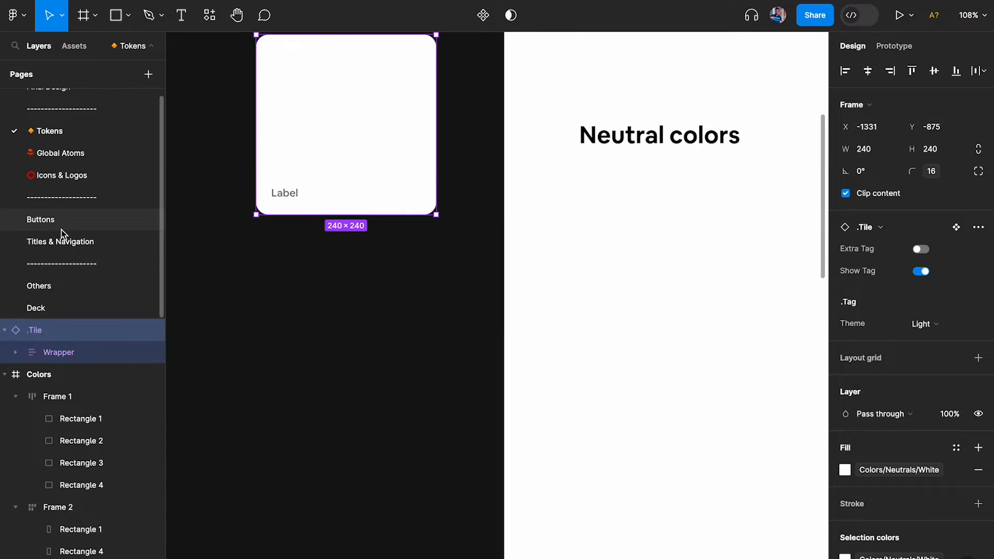
left_click(53, 287)
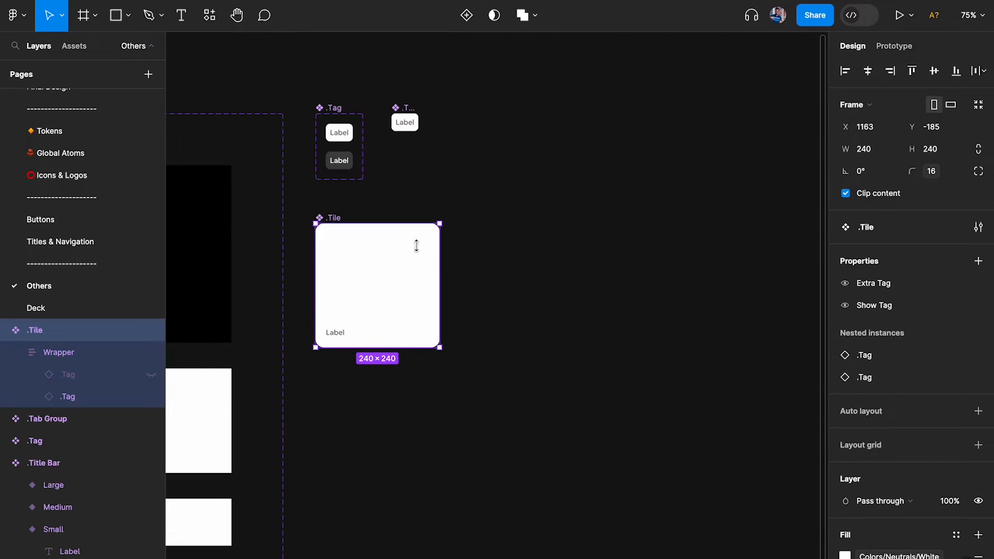
scroll(83, 166, "up", 1)
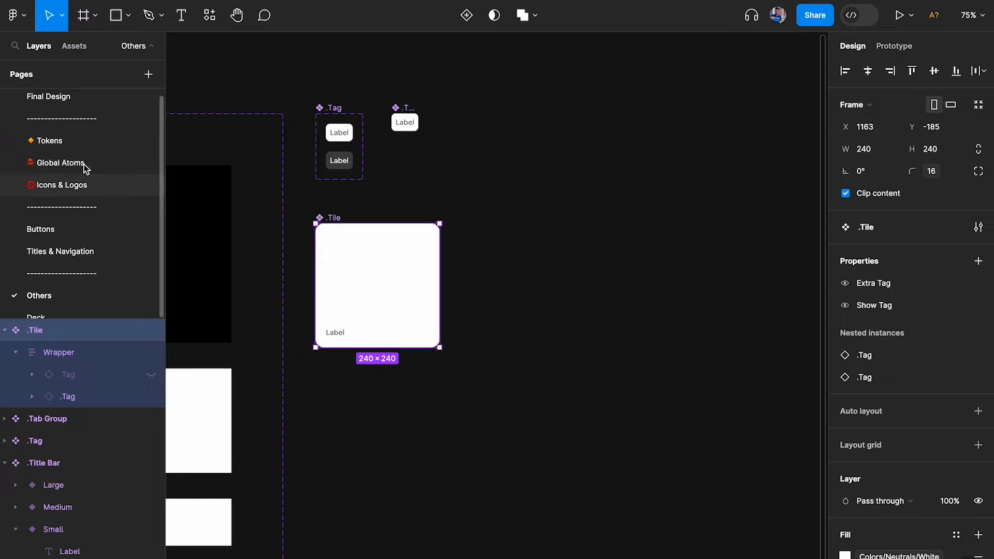
- Return to the Tokens page and move the .Tile instance into the Colors frame under the Neutral colors title
left_click(76, 145)
scroll(393, 170, "down", 4)
left_click_drag(346, 122, 561, 284)
scroll(561, 284, "right", 1)
scroll(564, 287, "right", 1)
scroll(497, 267, "up", 4)
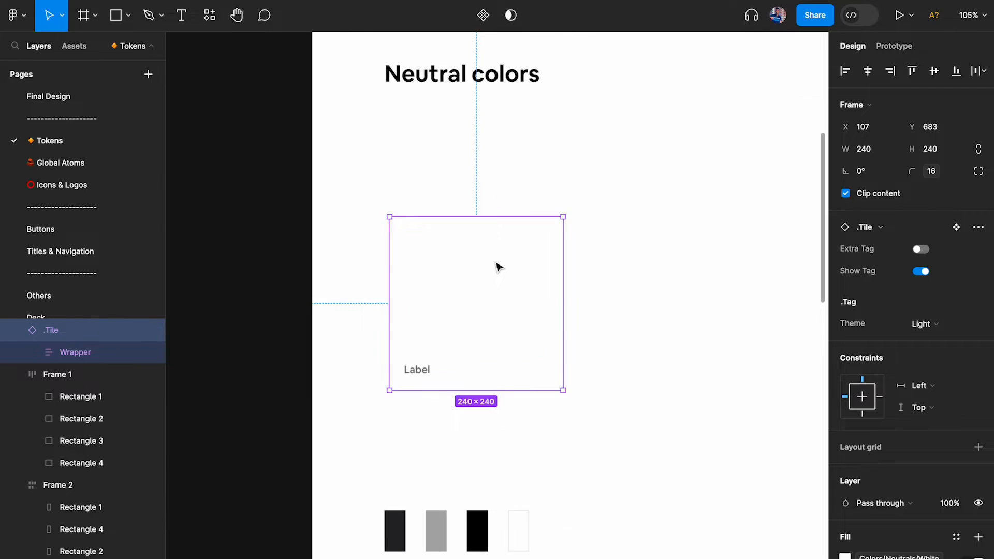
- Align the tile with the title at X 100, Y 568 and place a copy of it alongside
scroll(497, 267, "down", 5)
scroll(497, 267, "up", 2)
scroll(497, 267, "right", 2)
left_click_drag(452, 267, 543, 212)
key("alt")
left_click(421, 230)
- Combine the two tiles in a horizontal auto layout frame with a gap of 20
scroll(420, 228, "down", 3)
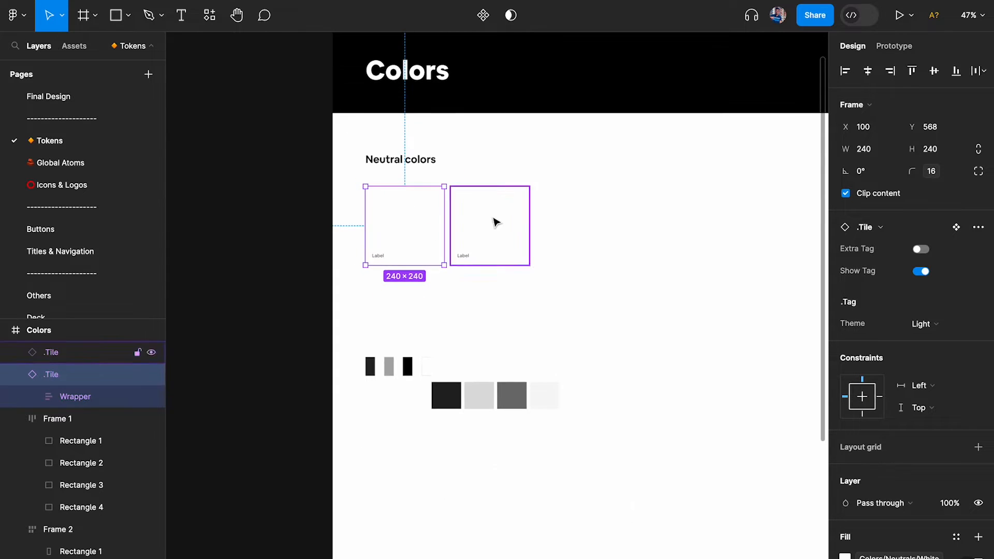
left_click(495, 223, "shift")
key("shift+a")
scroll(466, 221, "right", 2)
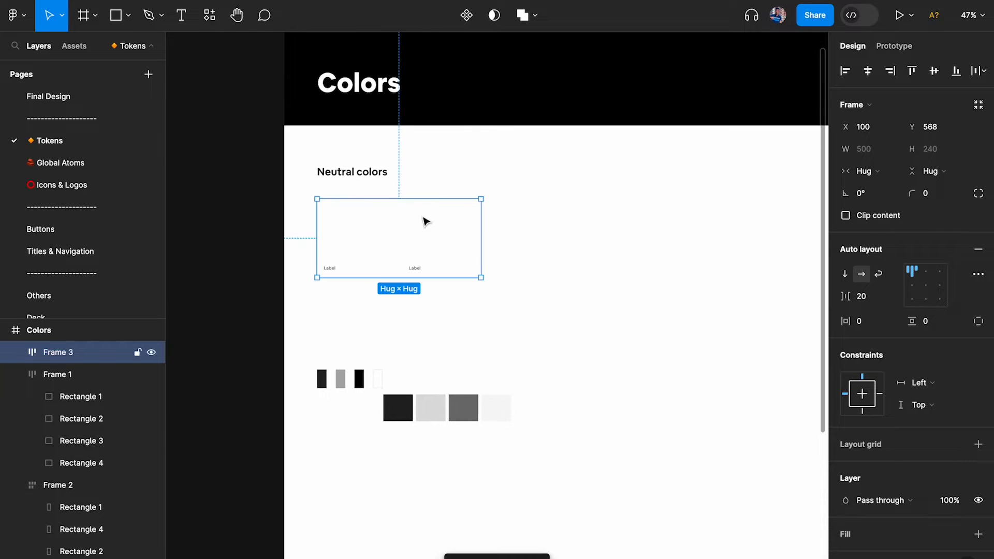
- Check the title's spacing, then set the tile frame's vertical padding to 20 and horizontal padding to 100
left_click(286, 176)
left_click(334, 178)
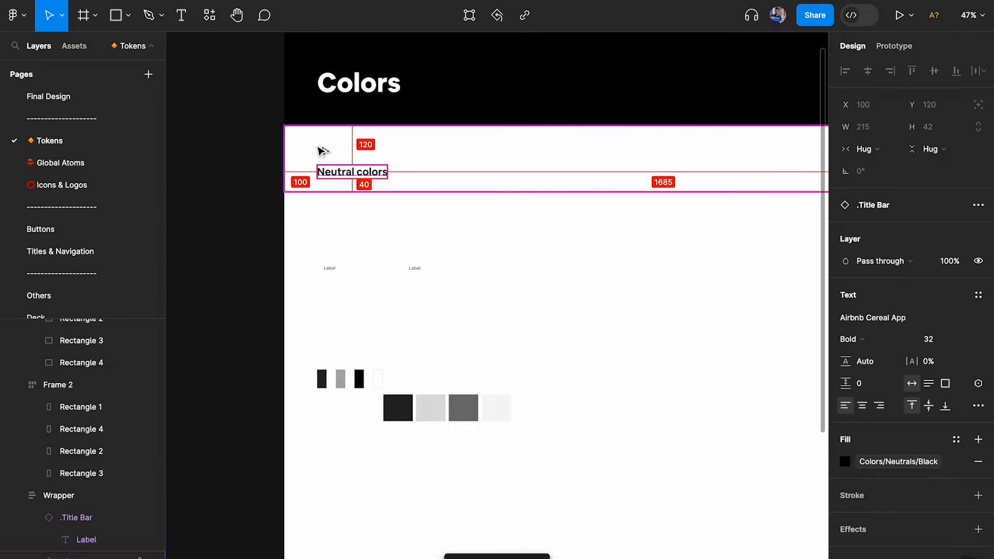
left_click(400, 248)
type("20")
key("Return")
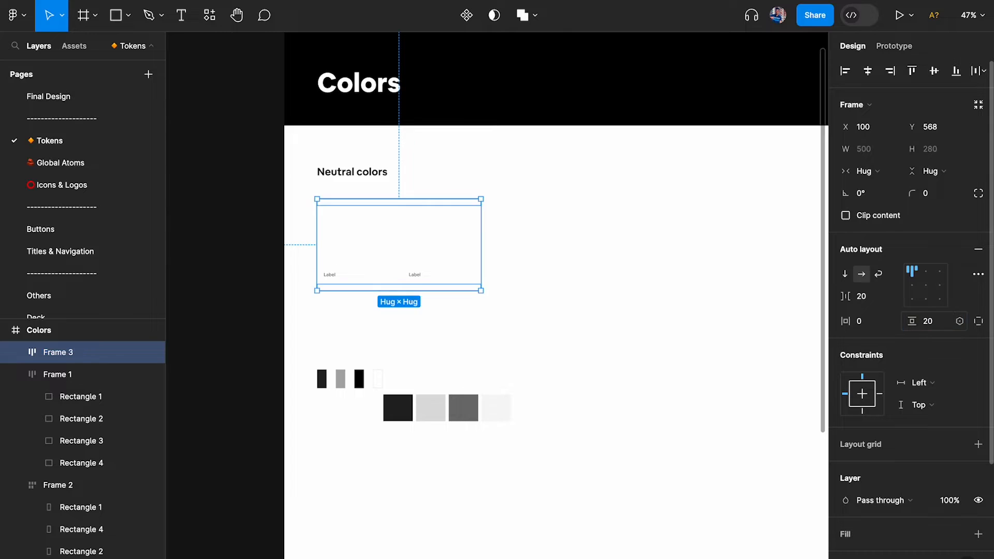
key("Return")
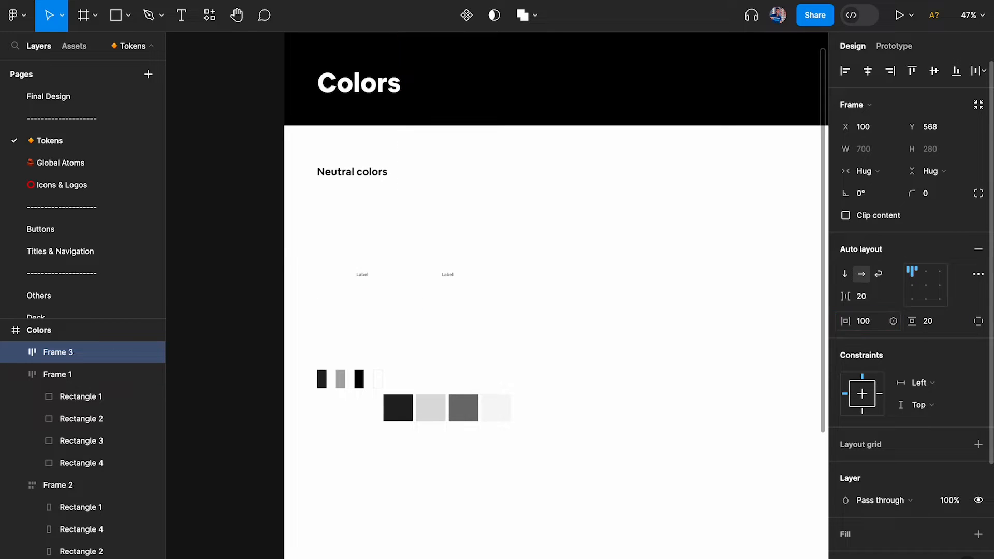
- Move the tile frame to X -3, Y 546, directly under the Neutral colors title section
left_click_drag(408, 235, 390, 235)
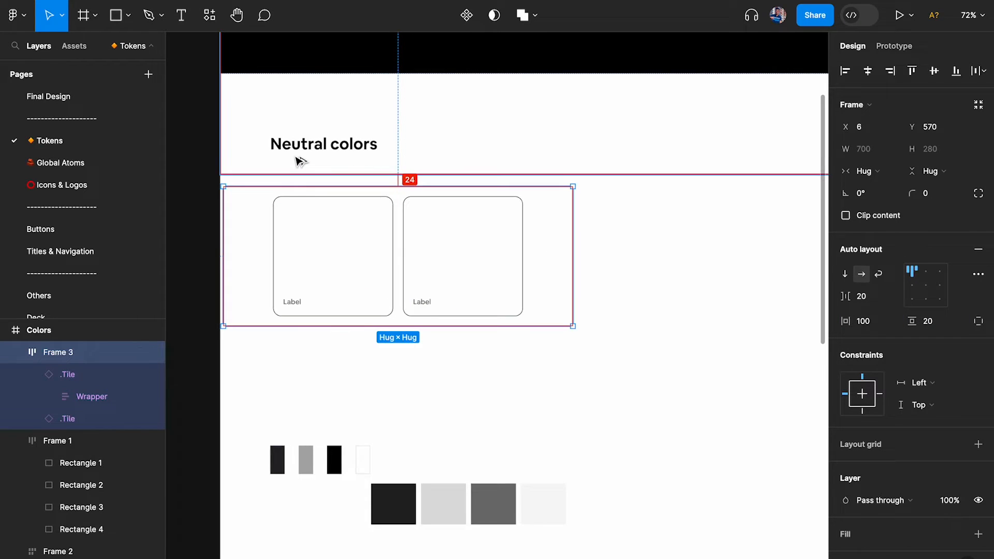
key("shift+Up")
key("shift+Up")
left_click_drag(323, 228, 320, 228)
- Stretch the tile frame to a fixed width of 2003 so it spans the Colors frame
scroll(377, 140, "down", 4)
scroll(505, 200, "down", 4)
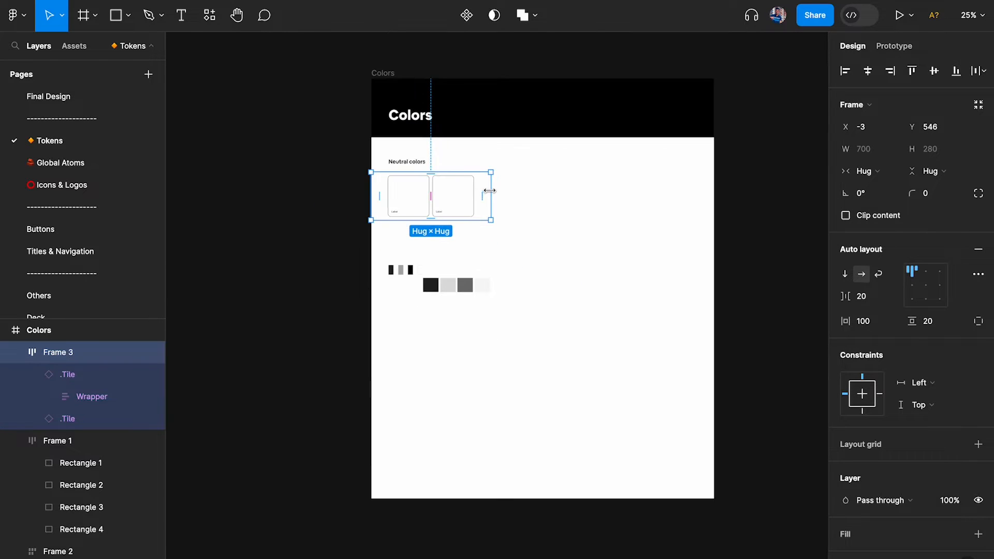
left_click_drag(492, 195, 721, 196)
scroll(472, 195, "up", 4)
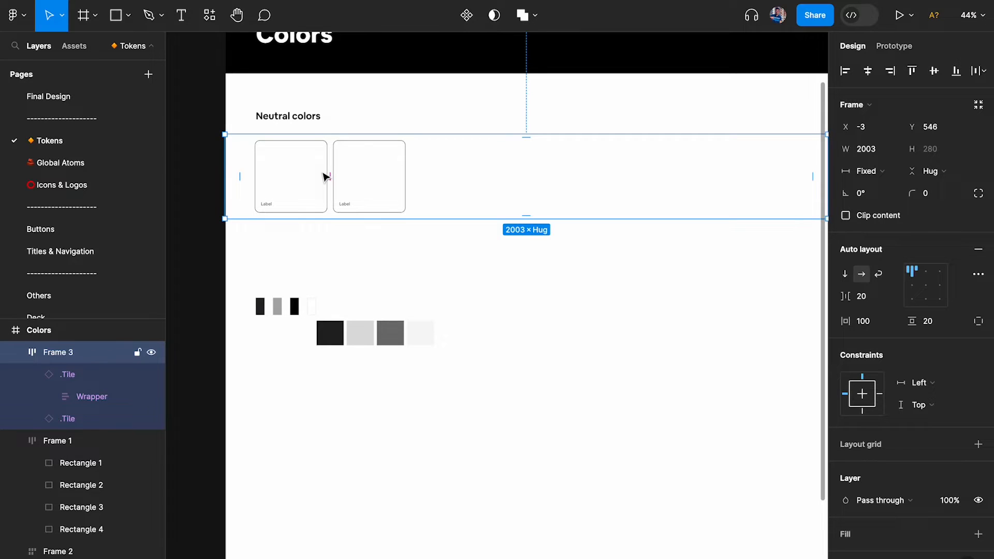
- Duplicate the second tile until the frame holds ten tiles, and set the frame's auto layout to wrap
left_click(360, 165)
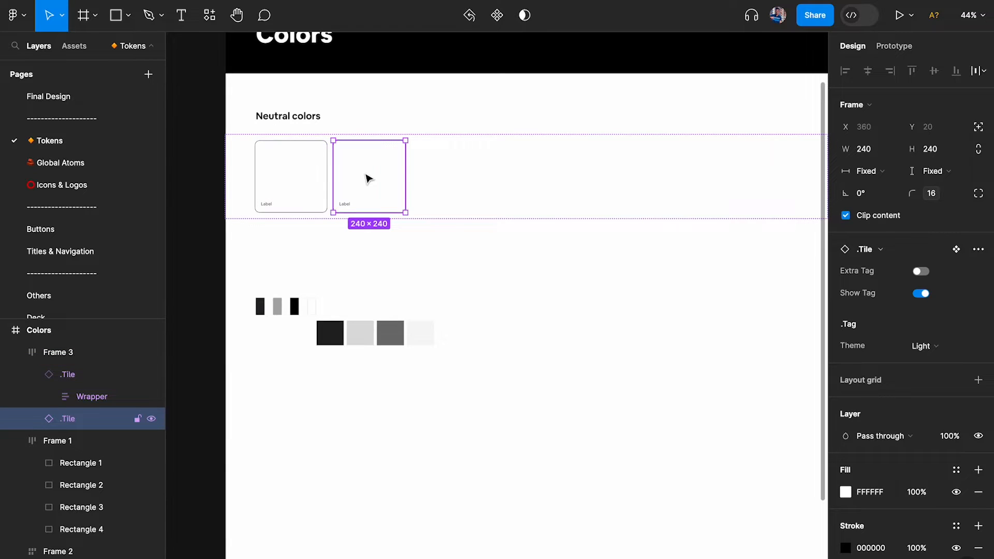
key("ctrl+d")
key("ctrl+d")
key("ctrl+d")
key("ctrl+d")
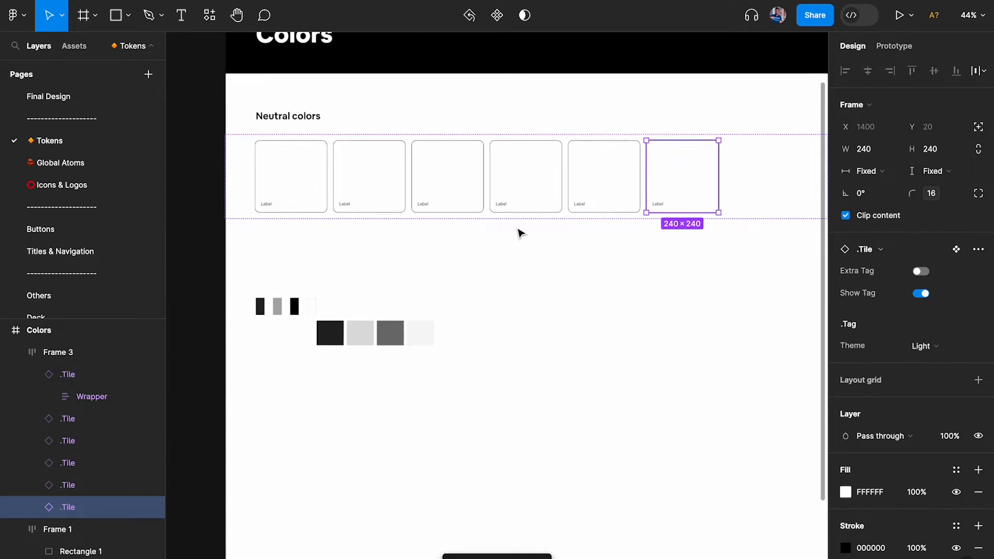
scroll(520, 233, "down", 2)
key("ctrl+d")
key("ctrl+d")
key("ctrl+d")
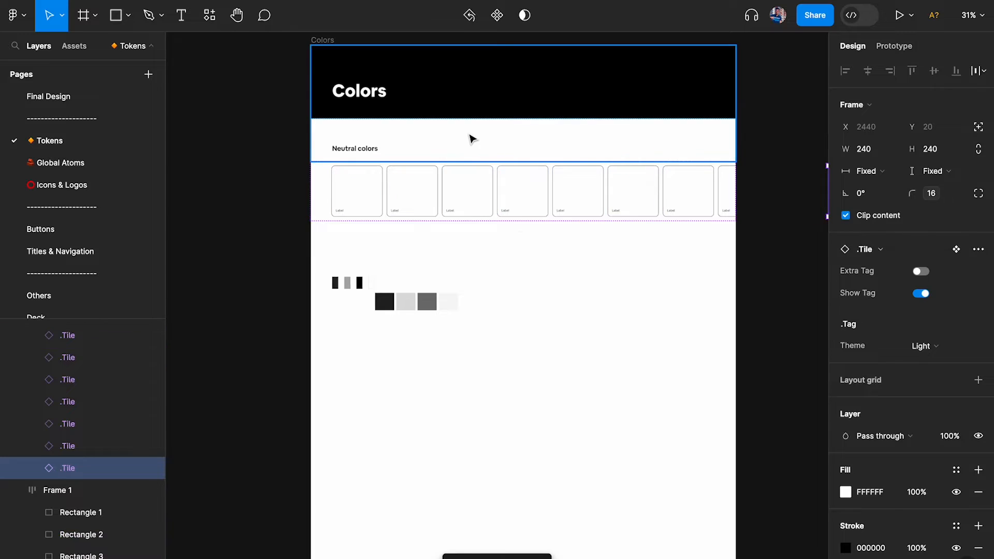
left_click(497, 210)
left_click(878, 274)
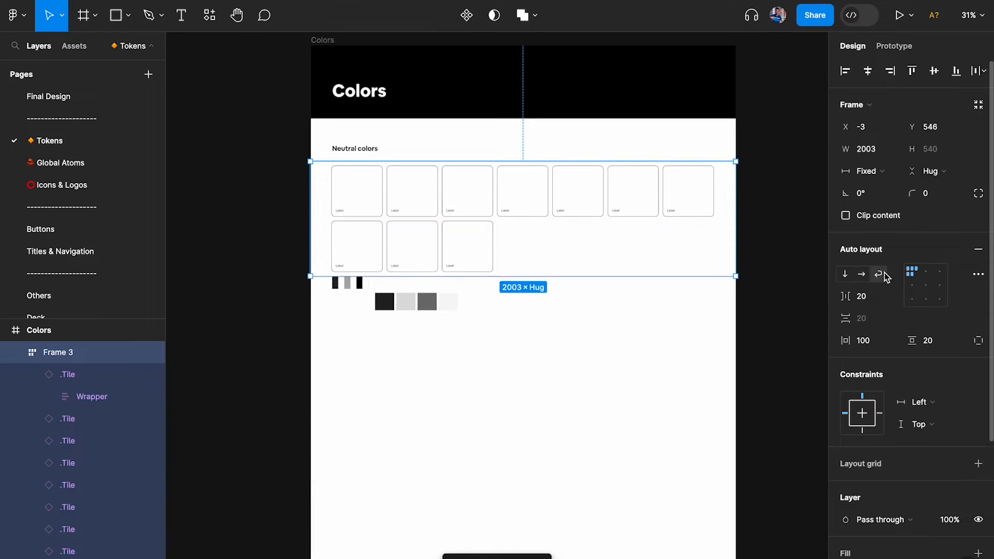
- Move both swatch rows down so they sit clear below the second row of tiles
left_click_drag(297, 281, 507, 354)
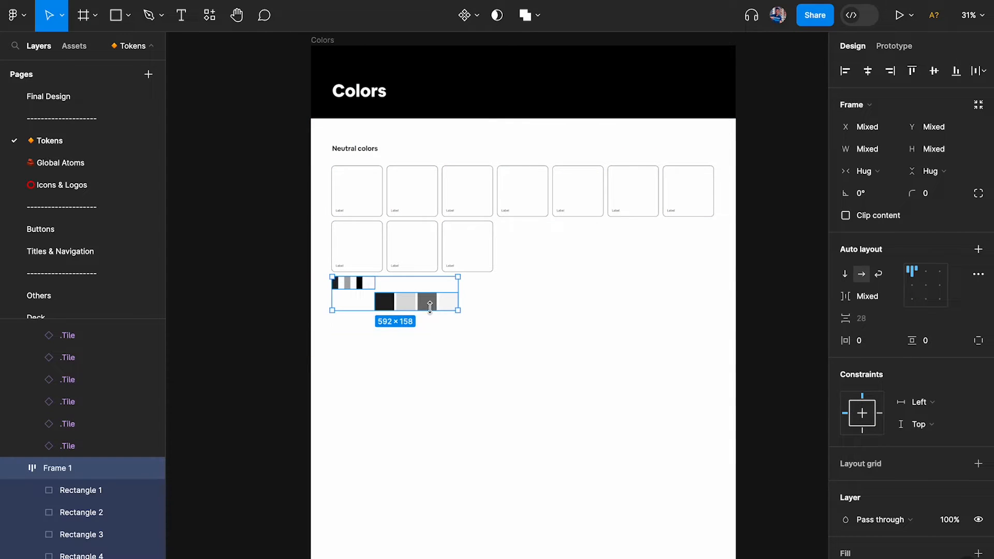
left_click_drag(428, 305, 428, 365)
scroll(395, 251, "up", 5)
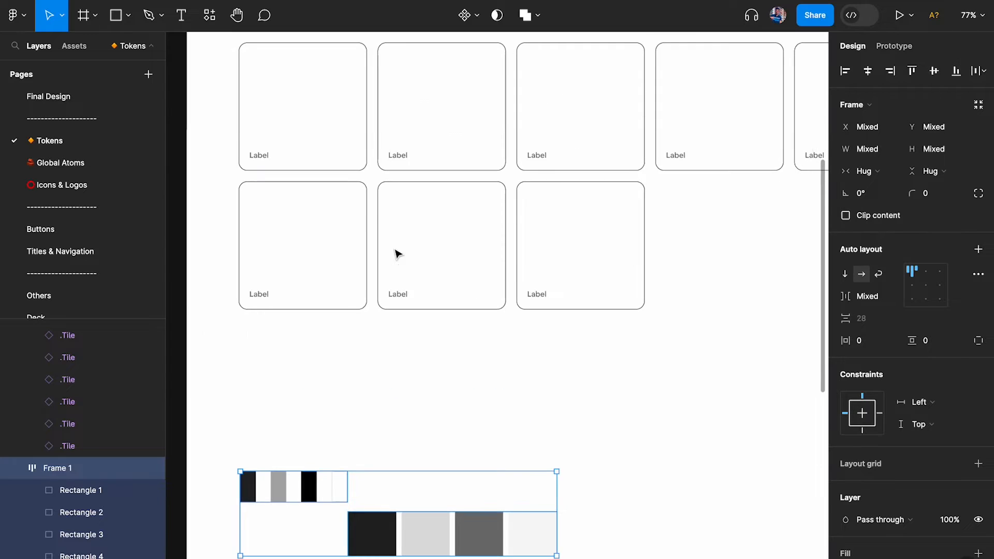
scroll(396, 253, "down", 2)
left_click_drag(386, 479, 381, 435)
left_click(554, 380)
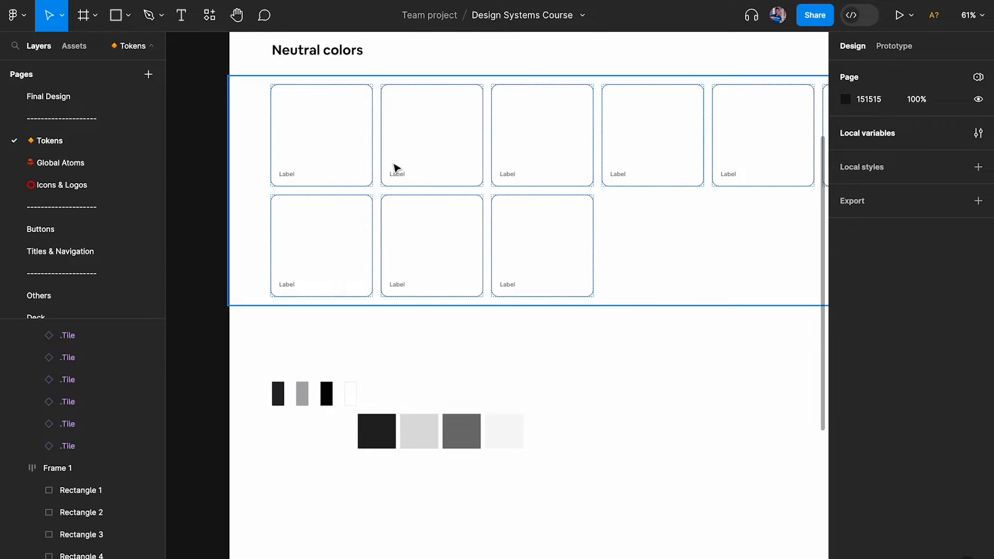
- Apply the first small swatch's colour, 252527, to the first tile's stroke with the eyedropper
left_click(317, 164, "super")
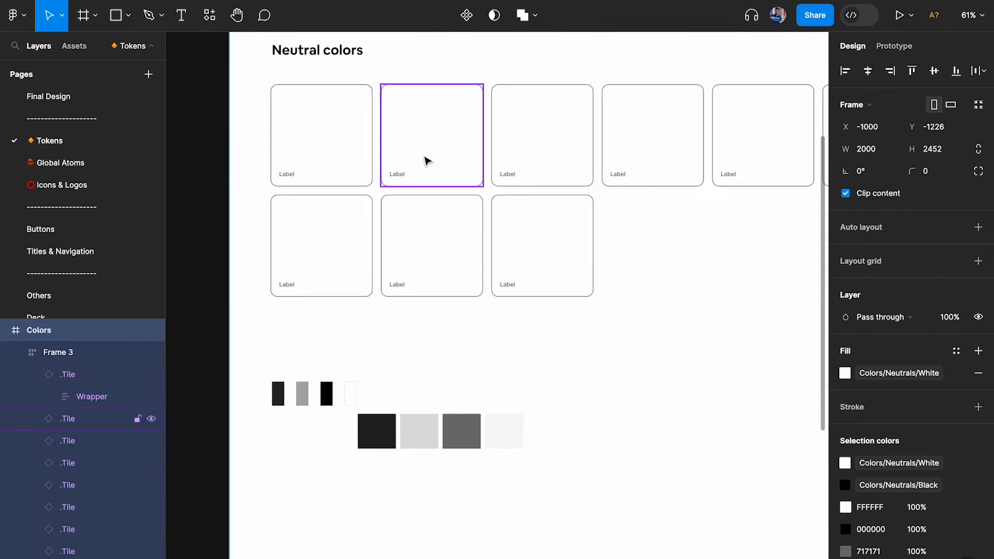
left_click(424, 160, "super")
left_click(357, 151, "super")
key("i")
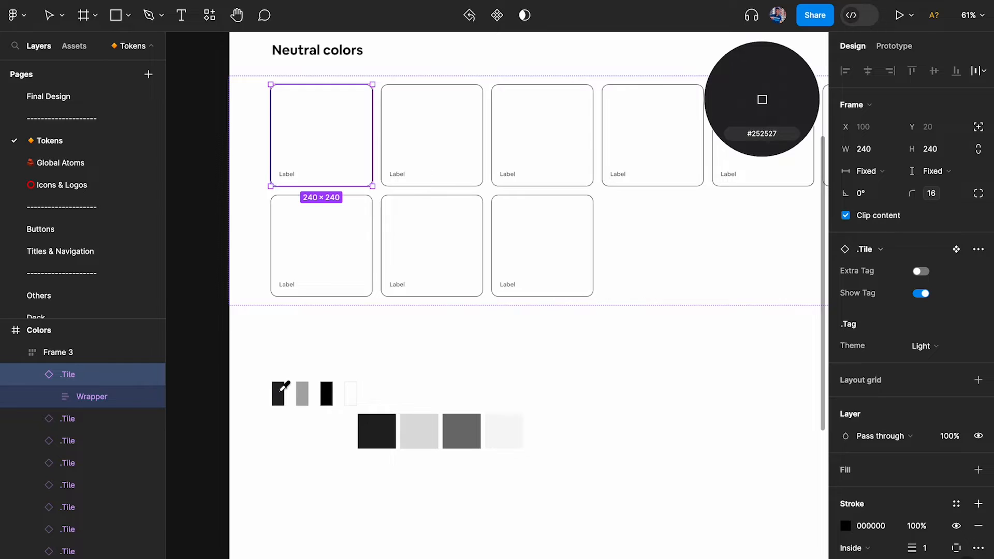
left_click(282, 389)
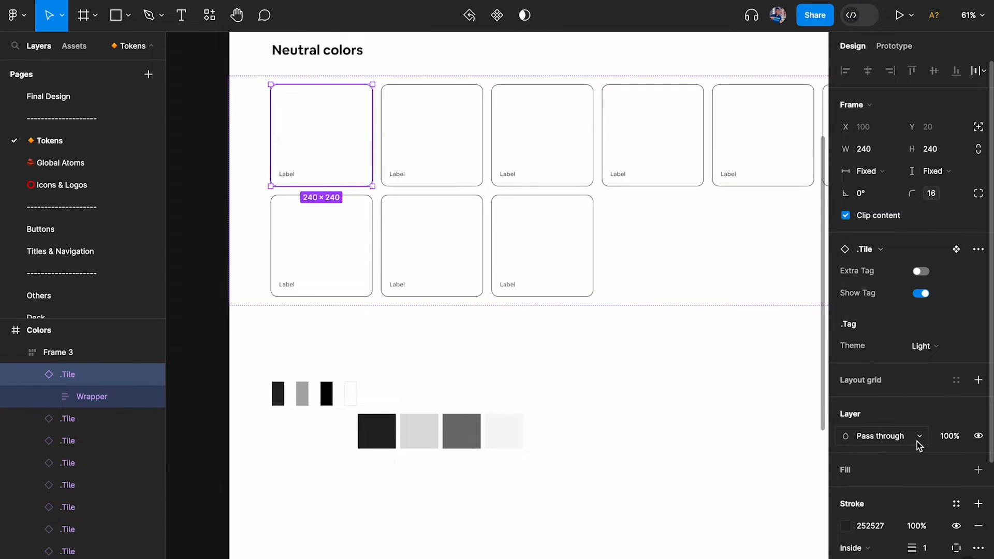
- Remove the first tile's stroke and give it a solid fill sampled from the first small swatch, 252527
scroll(927, 440, "down", 3)
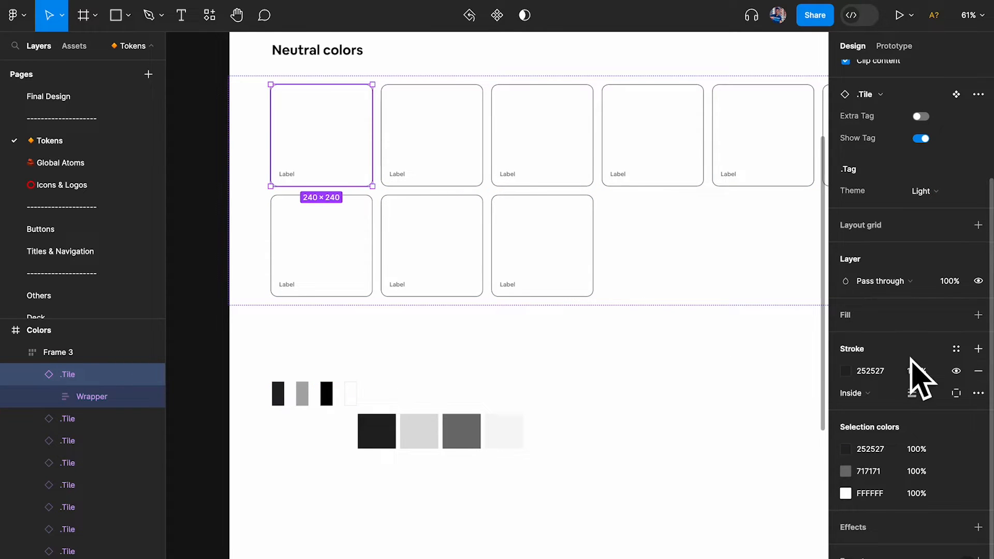
left_click(980, 372)
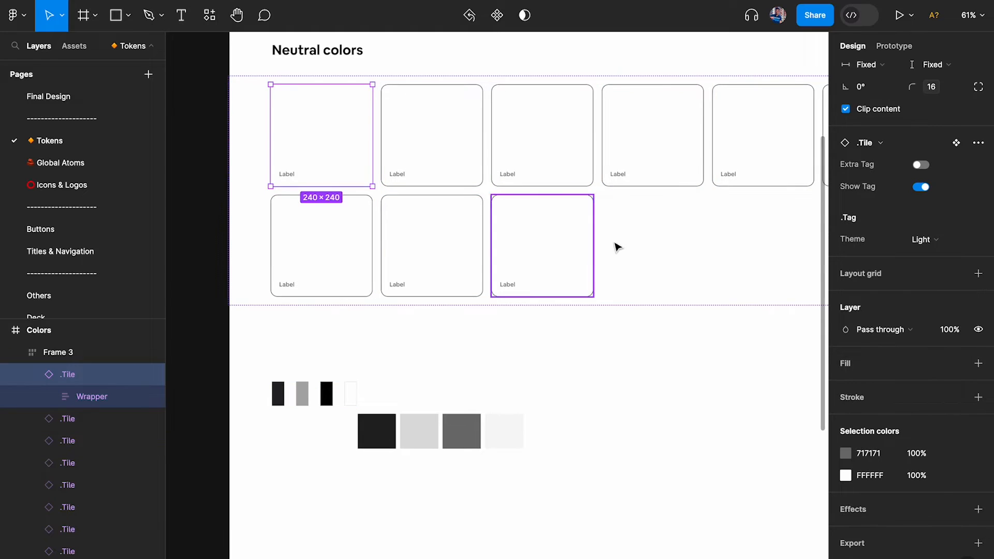
left_click(978, 363)
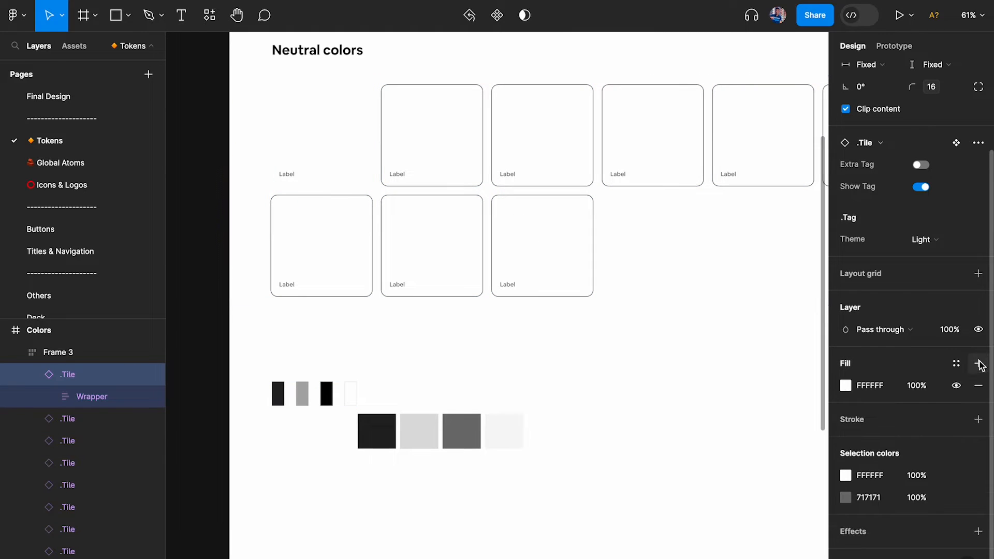
left_click(846, 385)
left_click(682, 435)
left_click(278, 394)
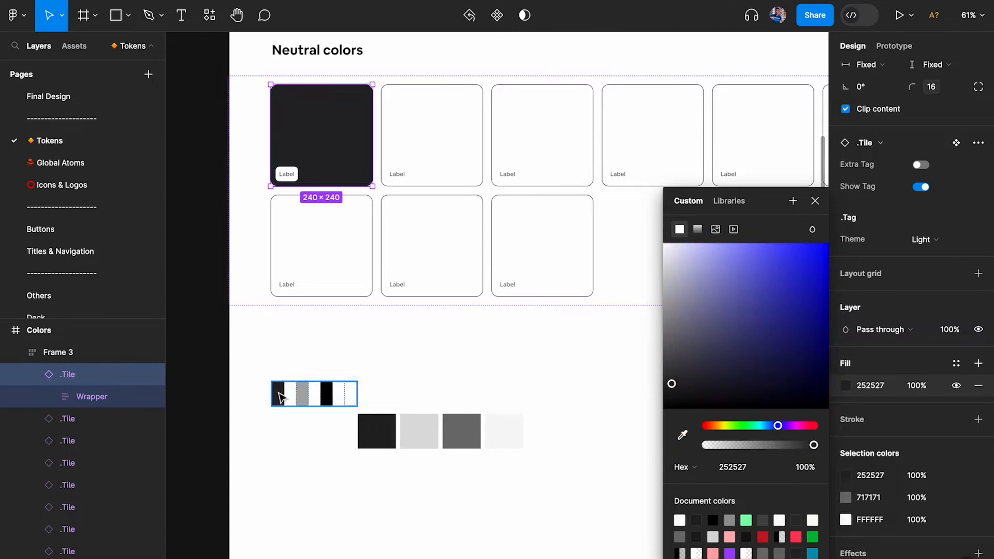
left_click(476, 369)
- Copy the first tile's properties onto the second tile and sample its fill from the small grey swatch, ACACAC
left_click(324, 124)
key("ctrl+alt+c")
left_click(434, 124)
key("ctrl+alt+v")
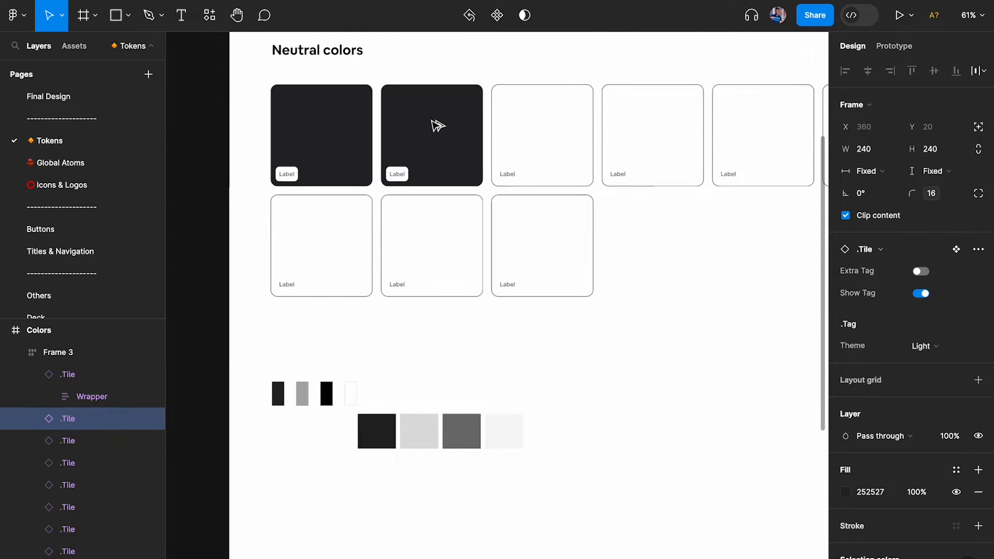
key("i")
left_click(301, 393)
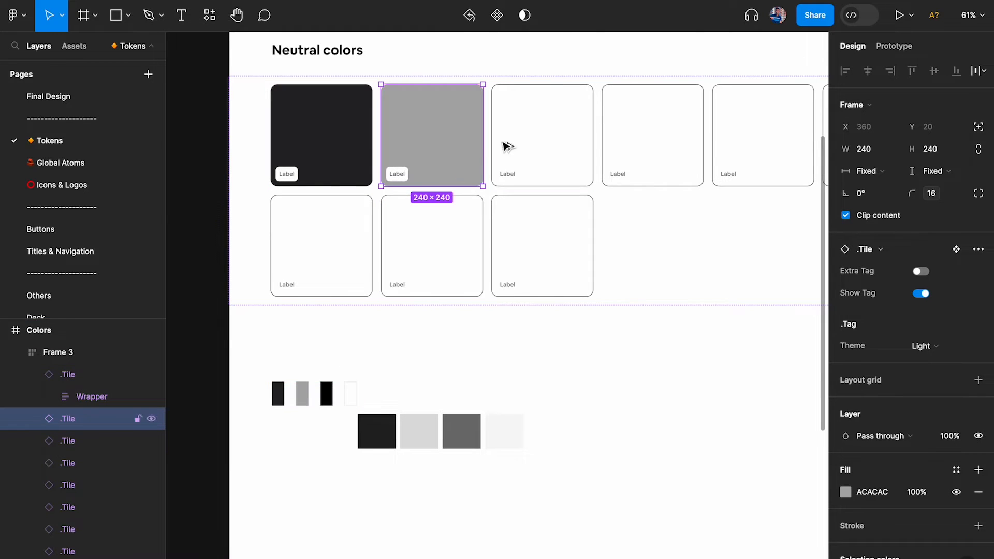
- Copy the second tile's properties onto the third tile and sample its fill from the small black swatch, 000000
key("ctrl+alt+c")
left_click(533, 142)
key("ctrl+alt+v")
key("i")
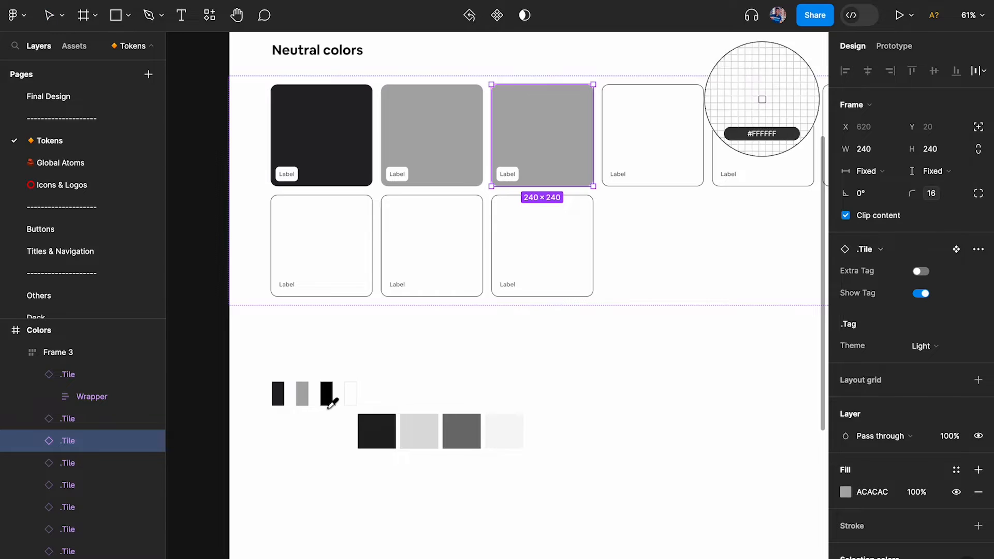
left_click(326, 396)
- Leave the fourth tile white, remove the fifth tile's stroke and fill it with the colour of the first large dark swatch
left_click(644, 143)
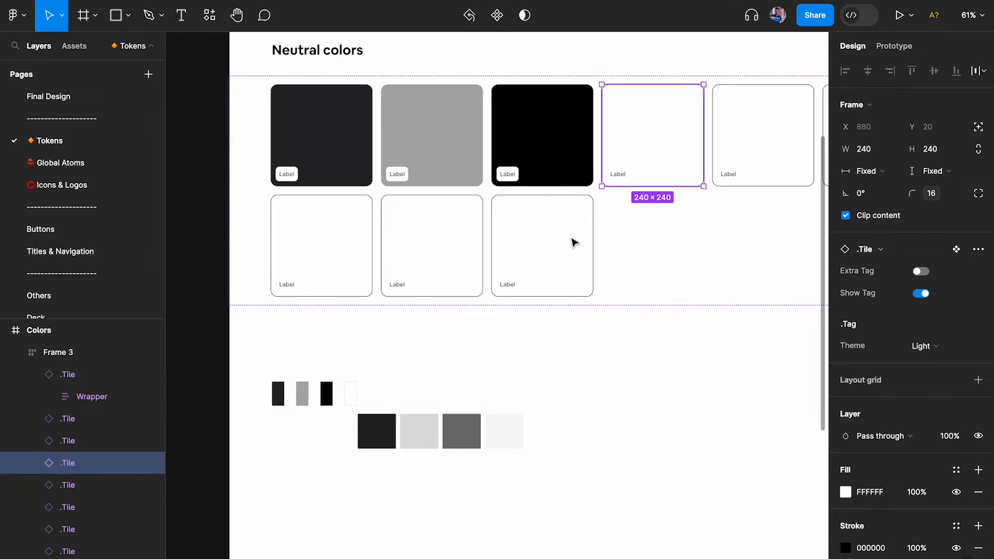
scroll(668, 155, "right", 3)
left_click(675, 149)
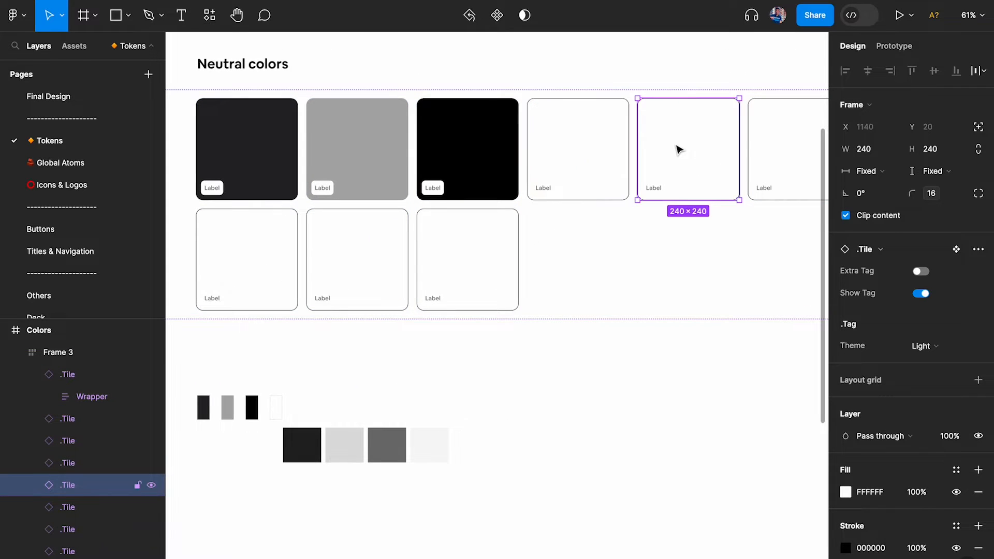
scroll(679, 150, "right", 2)
left_click(667, 167)
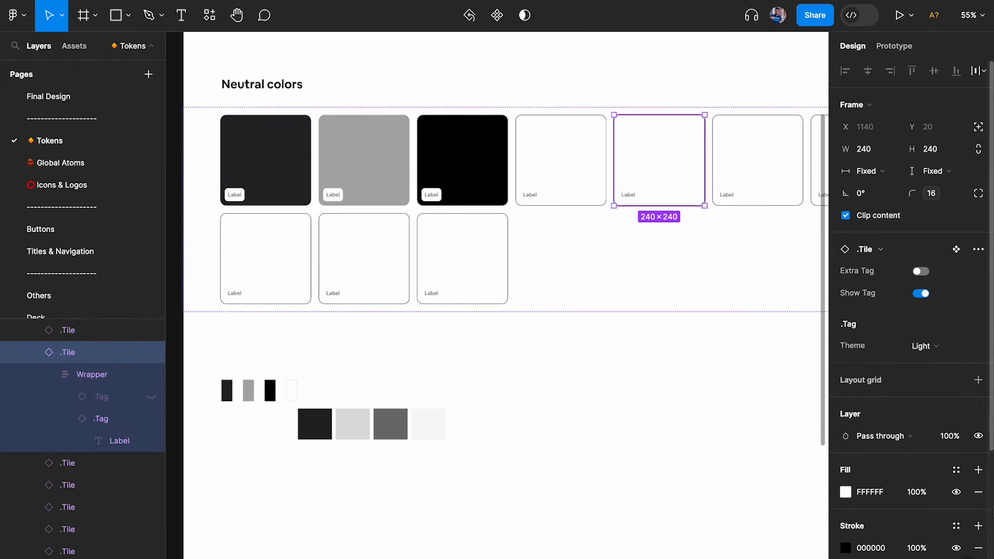
scroll(978, 488, "down", 4)
left_click(978, 366)
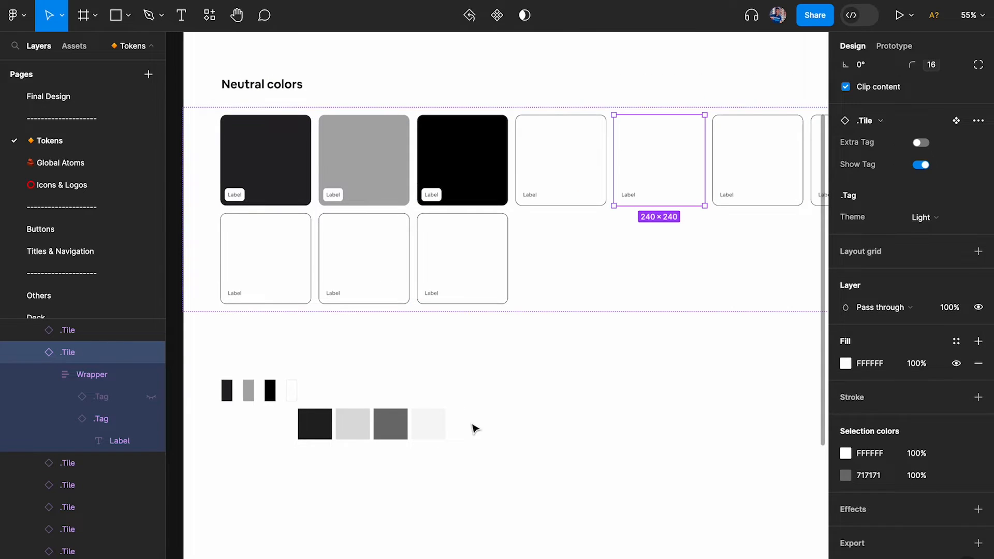
key("i")
left_click(312, 423)
- Remove the sixth tile's stroke and fill it with the colour of the large light grey swatch
scroll(616, 238, "right", 3)
left_click(647, 184)
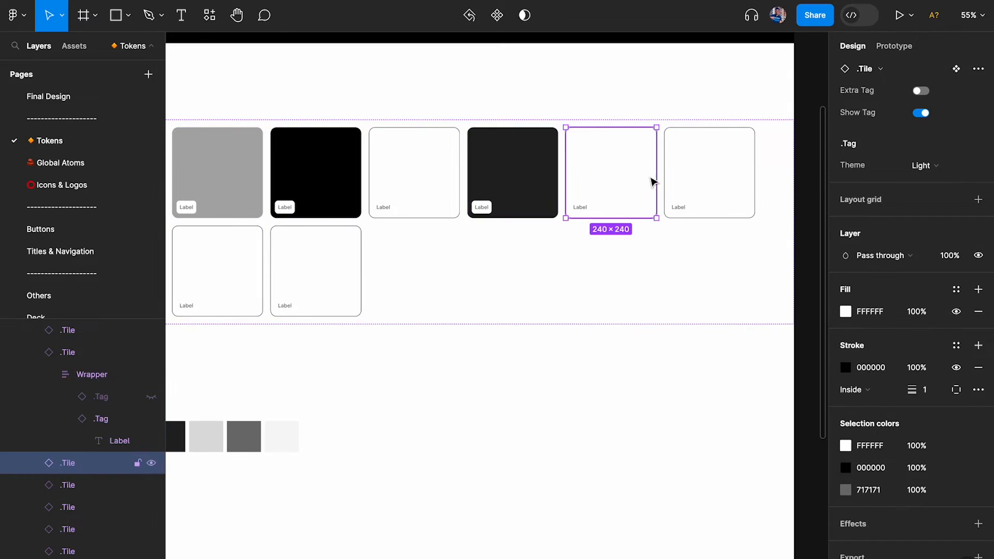
left_click(978, 366)
scroll(692, 411, "left", 3)
key("i")
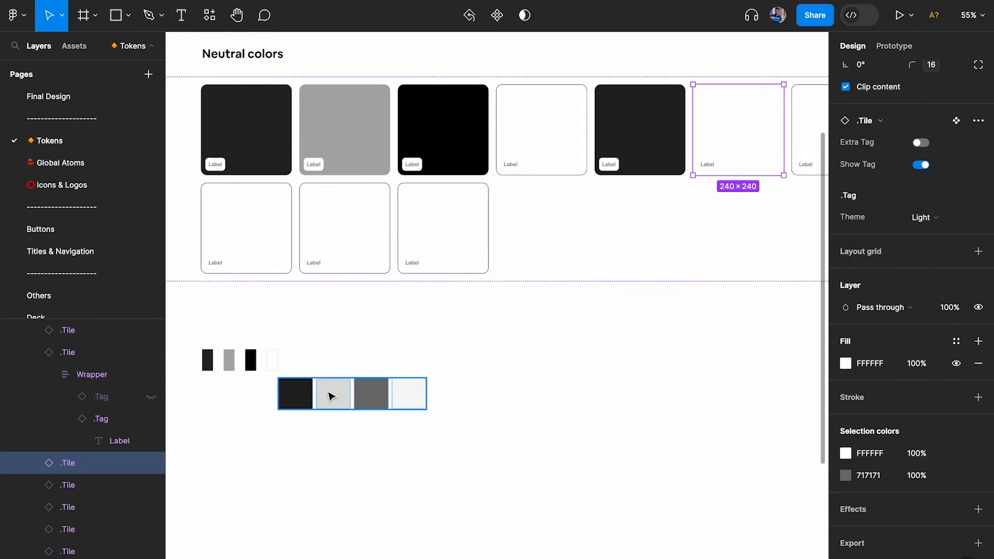
left_click(332, 394)
- Remove the seventh tile's stroke and fill it with the large dark grey swatch's colour, 717171
scroll(693, 129, "right", 4)
left_click(694, 128)
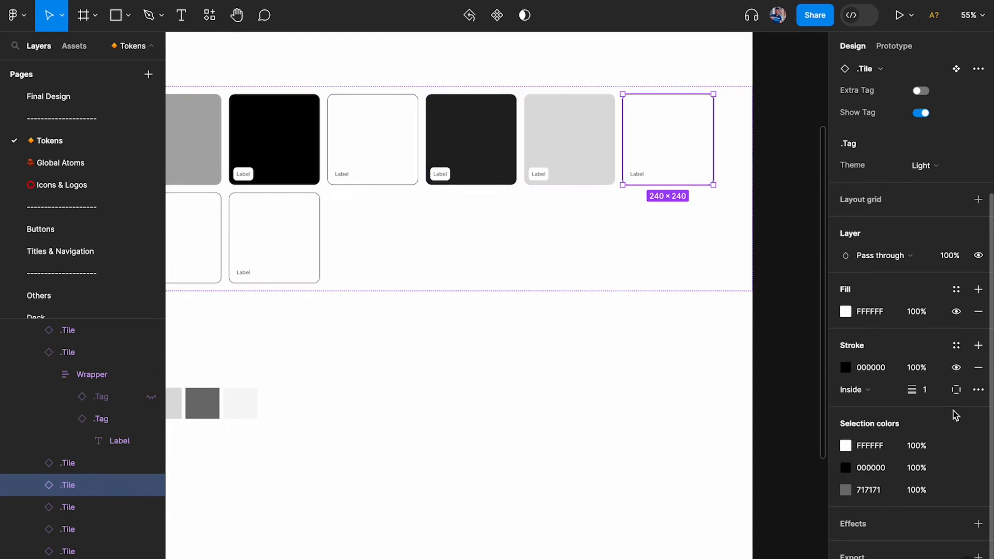
left_click(978, 368)
scroll(654, 433, "left", 4)
scroll(654, 433, "down", 1)
key("i")
left_click(406, 357)
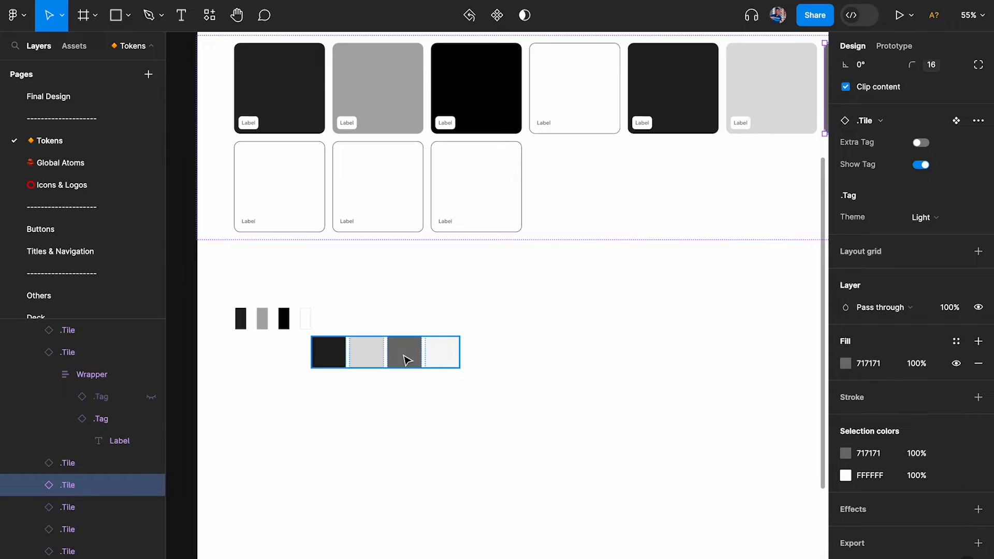
- Fill the first tile of the second row with the palest large swatch's colour, F7F7F7, and remove its stroke
scroll(406, 358, "down", 2)
left_click(303, 215)
key("i")
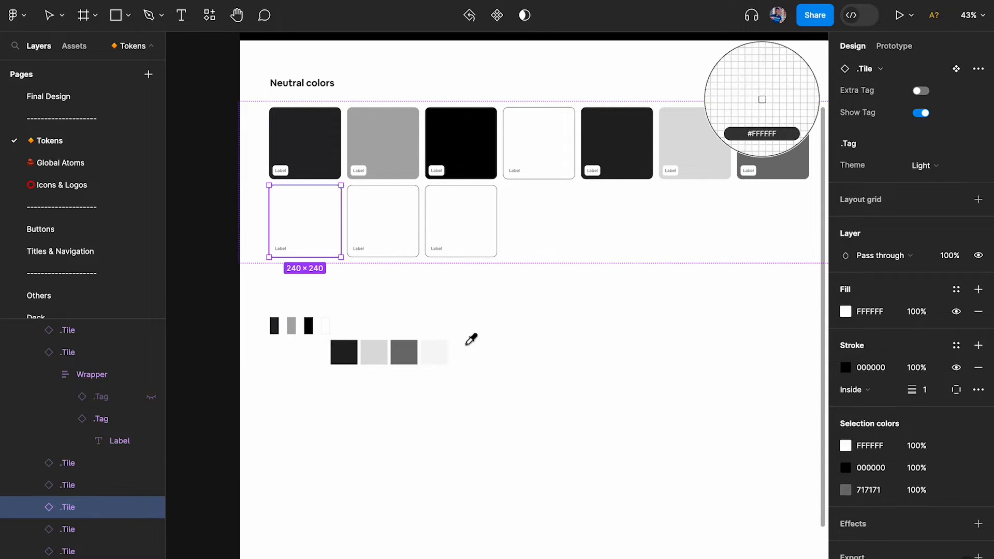
left_click(434, 352)
left_click(979, 368)
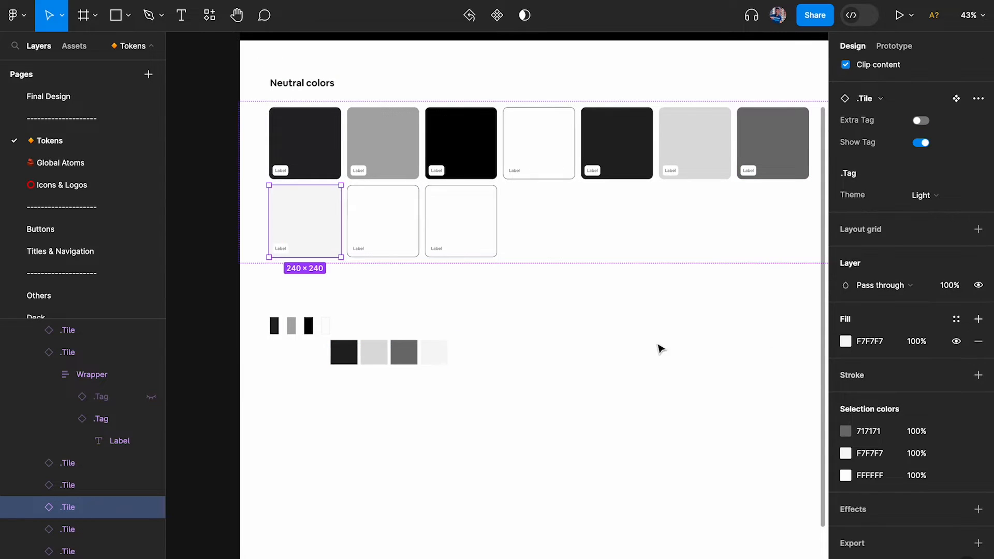
left_click(386, 235)
left_click(453, 222, "shift")
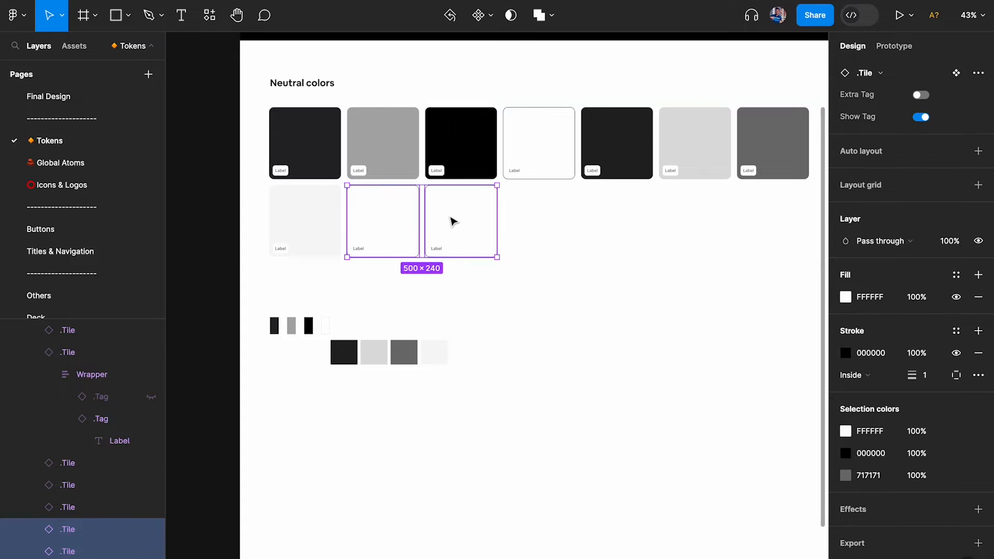
scroll(485, 327, "up", 2)
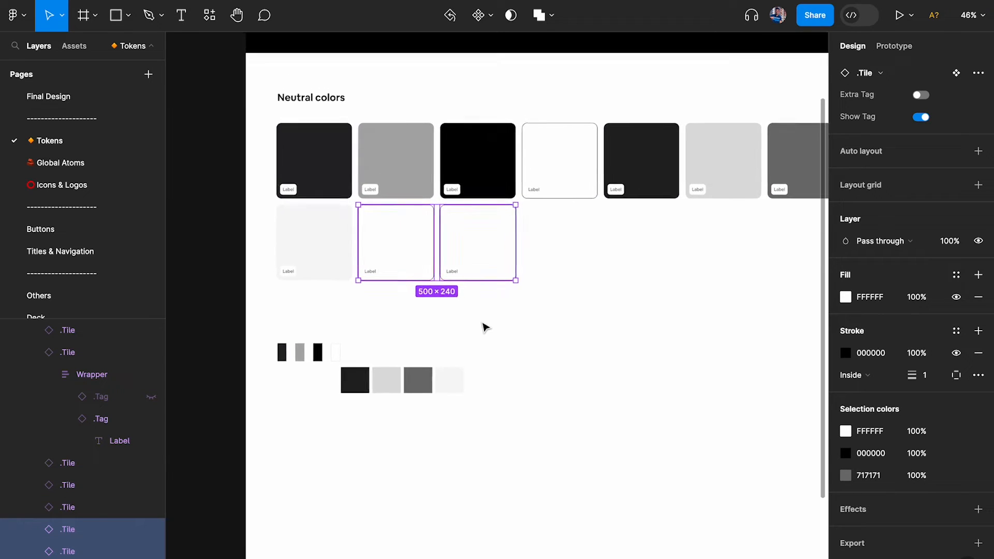
scroll(348, 324, "up", 4)
scroll(348, 325, "up", 2)
scroll(348, 325, "right", 2)
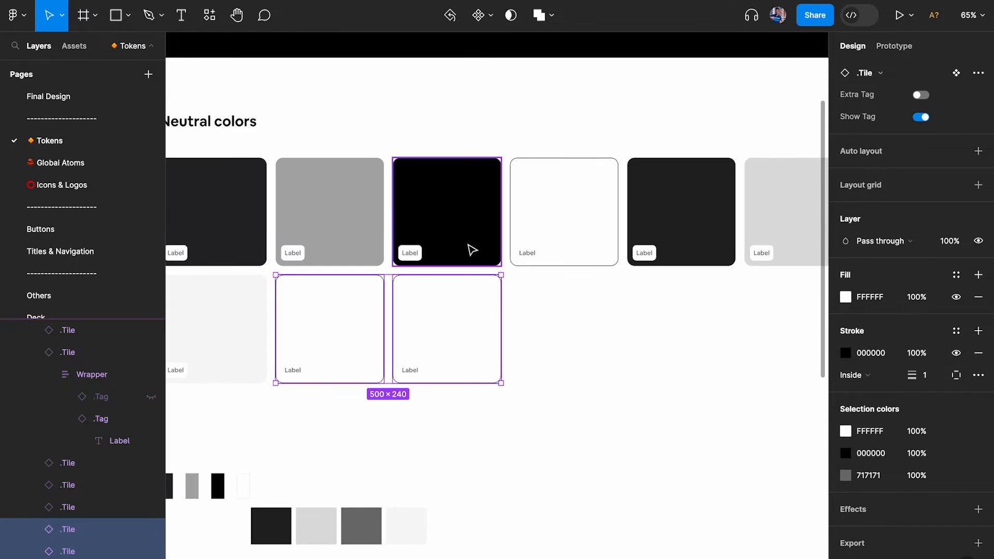
- Move the black tile and the white tile beside it out of the tile frame, to the empty area below the swatches
left_click(473, 250)
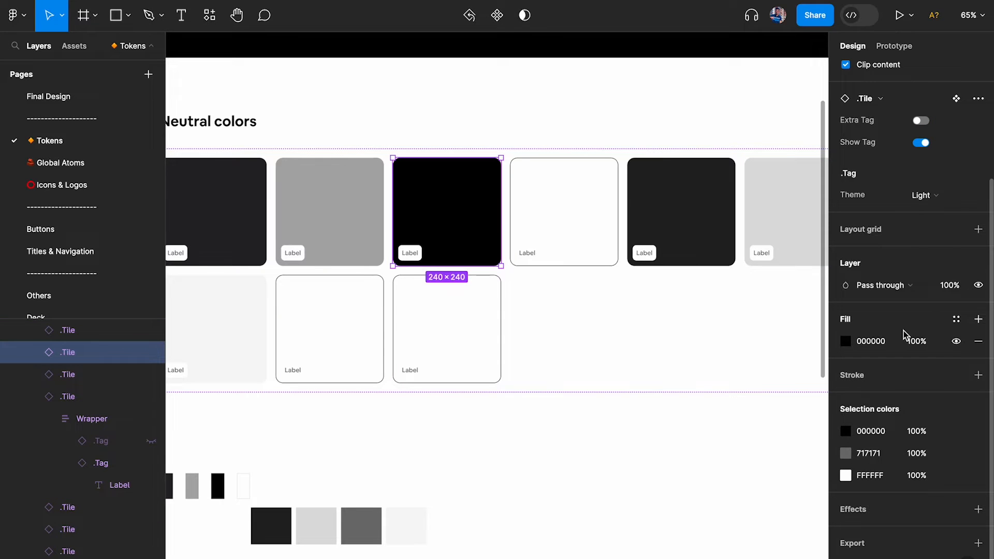
left_click(582, 223)
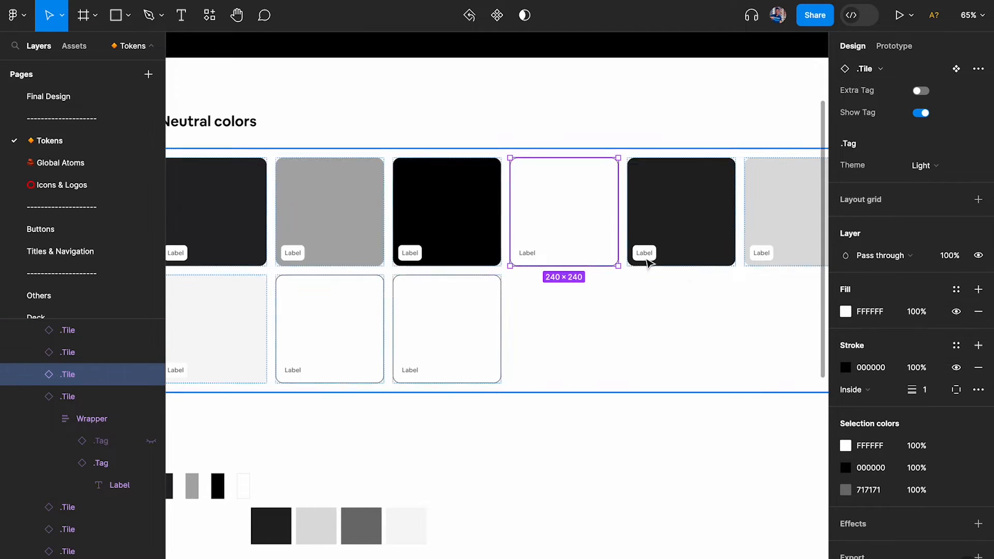
left_click(466, 228, "shift")
scroll(512, 237, "down", 5)
scroll(513, 237, "up", 1)
left_click_drag(418, 509, 371, 519)
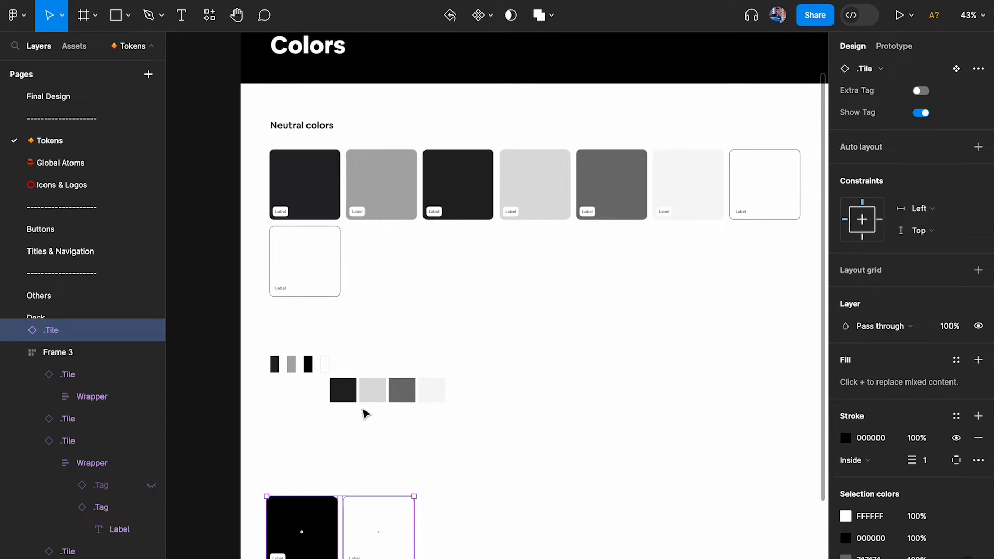
- Duplicate the last white tile twice so the second row of the tile frame holds three tiles
scroll(539, 187, "up", 3)
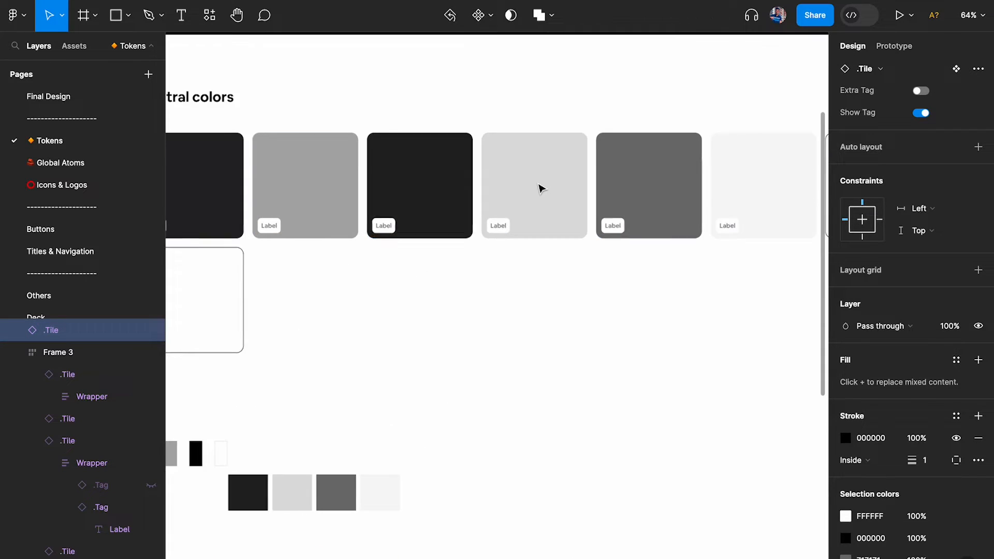
scroll(539, 187, "down", 3)
scroll(539, 186, "up", 3)
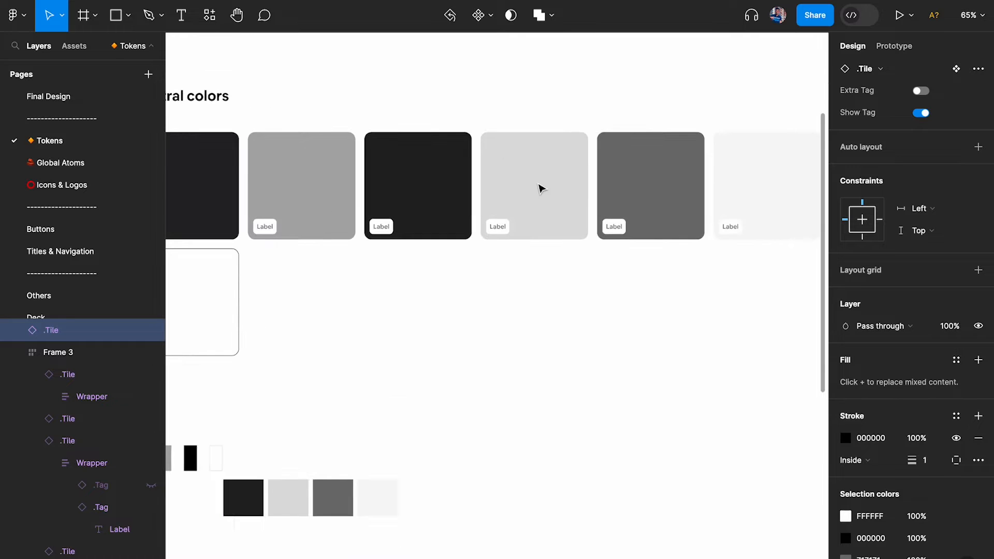
scroll(446, 195, "down", 4)
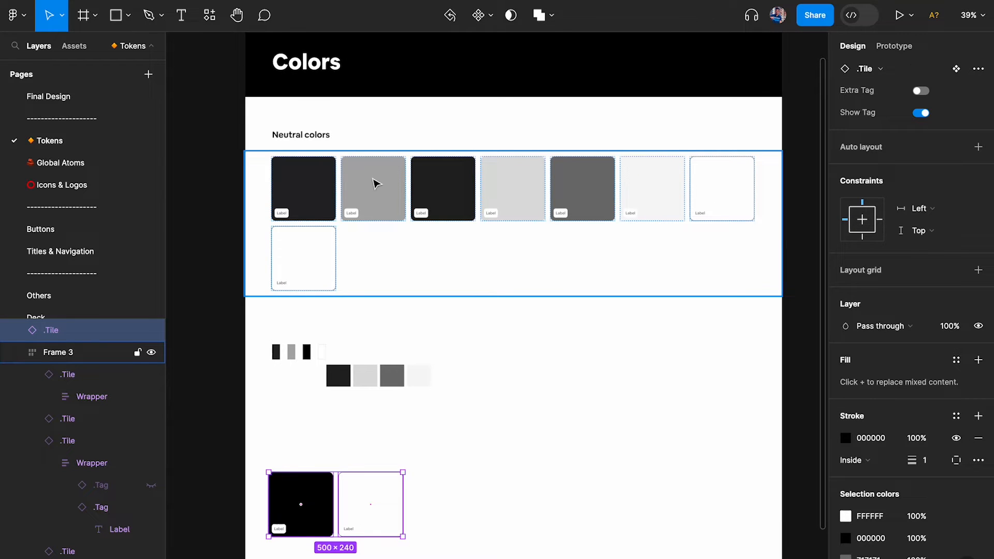
left_click(303, 280)
left_click(306, 276)
key("ctrl+d")
key("ctrl+d")
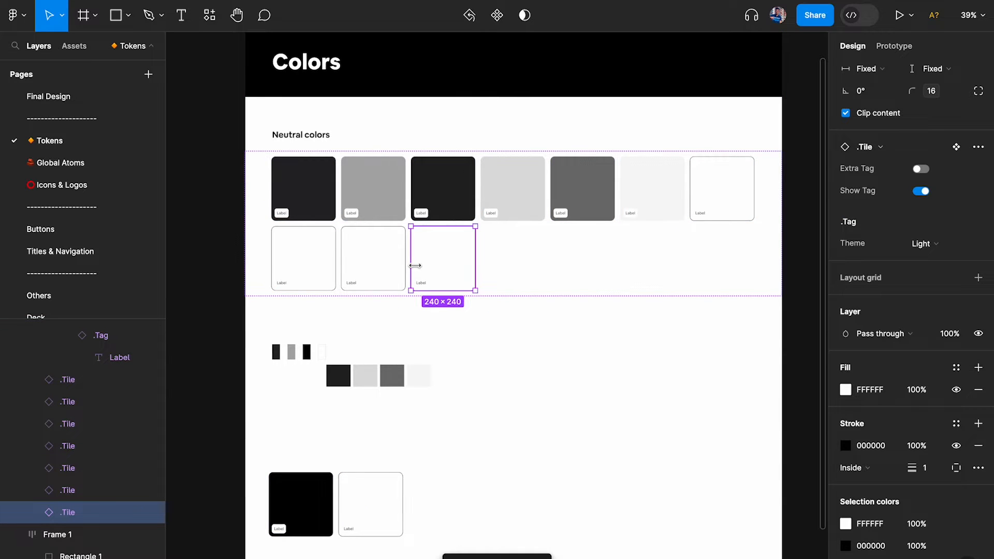
- Hide the interface so only the canvas with the neutral tiles is shown
scroll(417, 268, "up", 3)
scroll(417, 270, "down", 2)
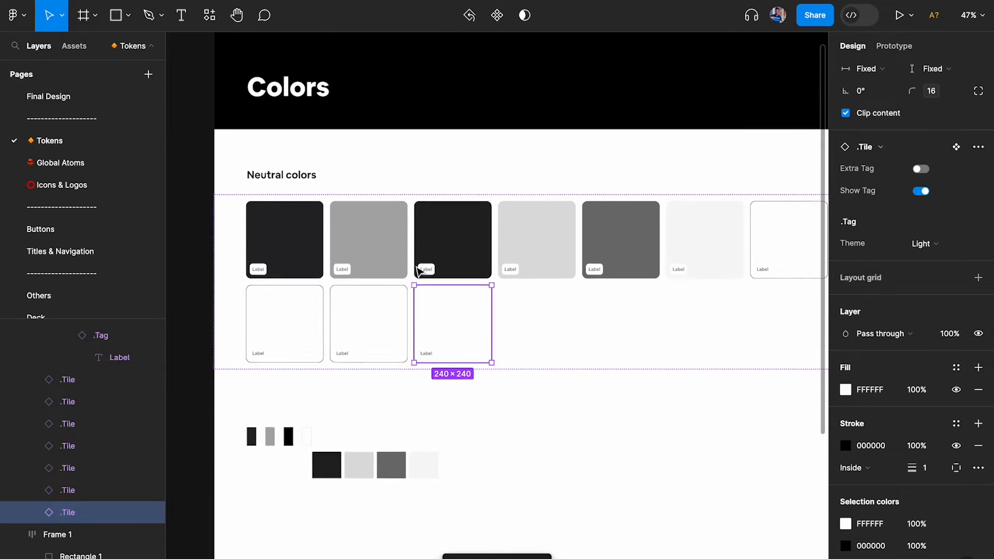
scroll(418, 269, "up", 2)
key("ctrl+backslash")
scroll(345, 251, "up", 3)
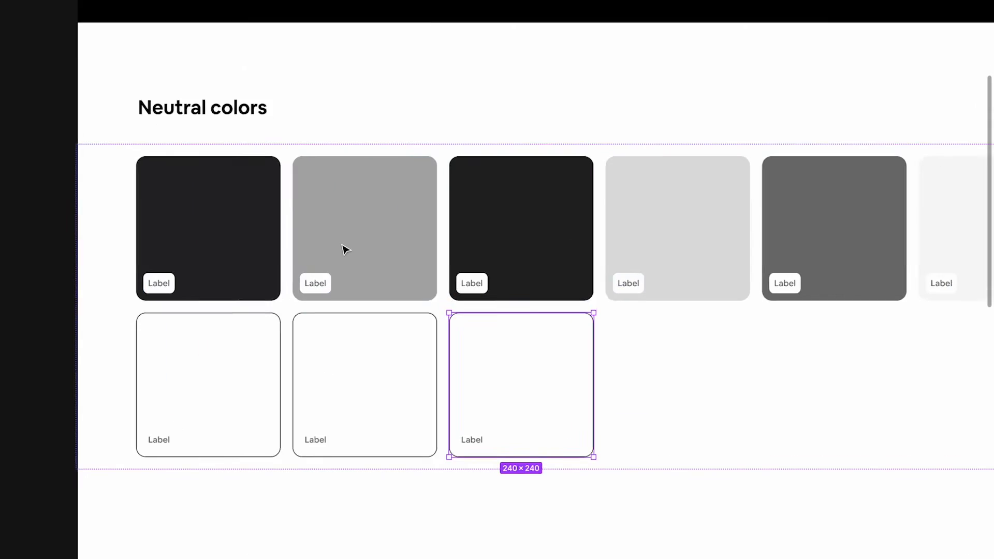
scroll(344, 250, "right", 2)
scroll(344, 249, "down", 2)
scroll(344, 249, "left", 2)
- Move the dark third tile three places along the row so it follows the palest grey tile
left_click(460, 226)
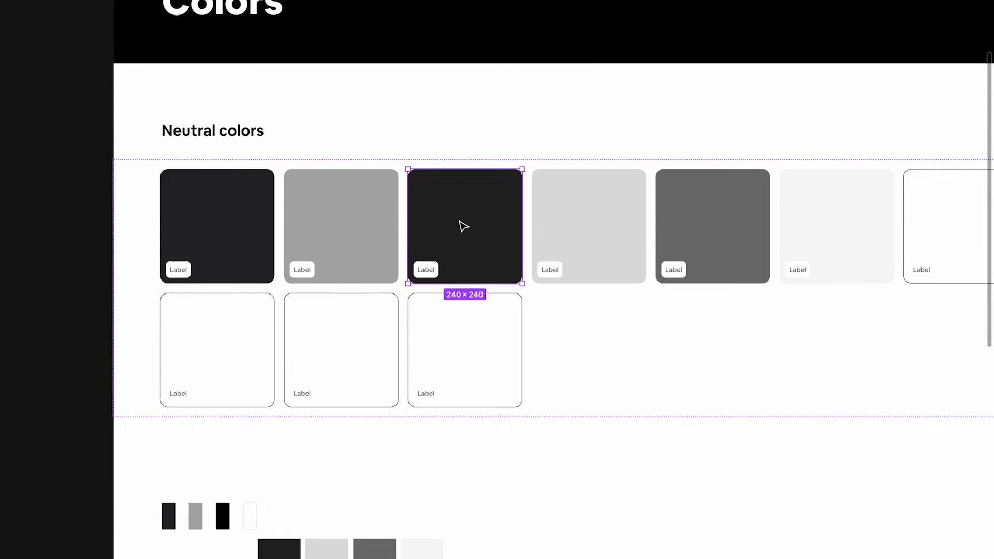
scroll(463, 226, "down", 2)
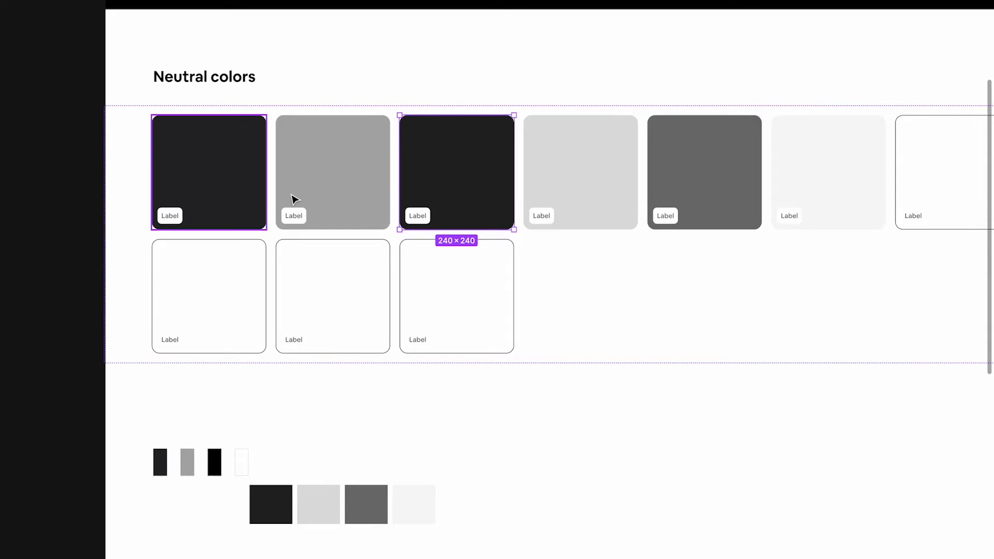
scroll(553, 215, "right", 3)
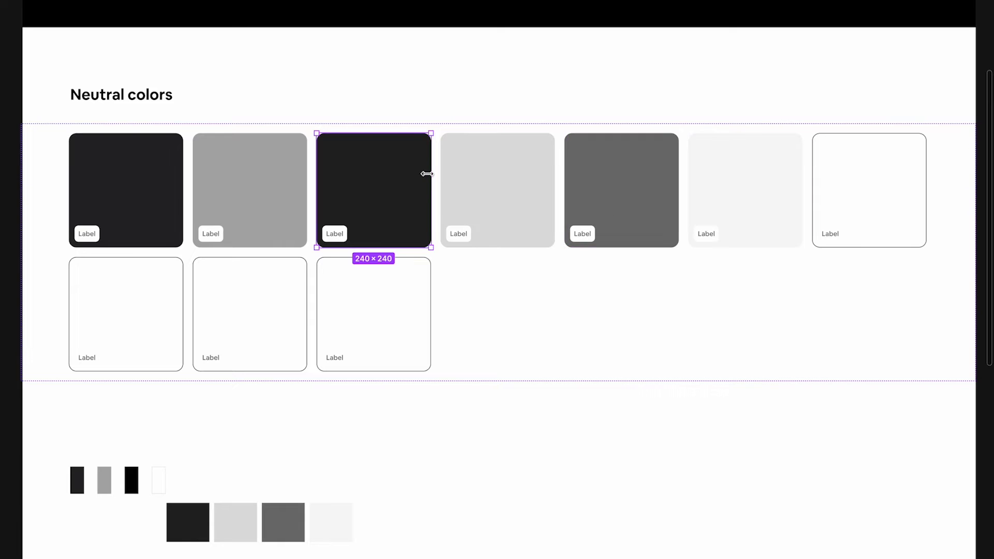
key("Right")
key("Right")
key("Right")
- Move the dark first tile four places along the row so it sits directly before the other dark tile
left_click(145, 185)
key("Right")
key("Right")
key("Right")
key("Right")
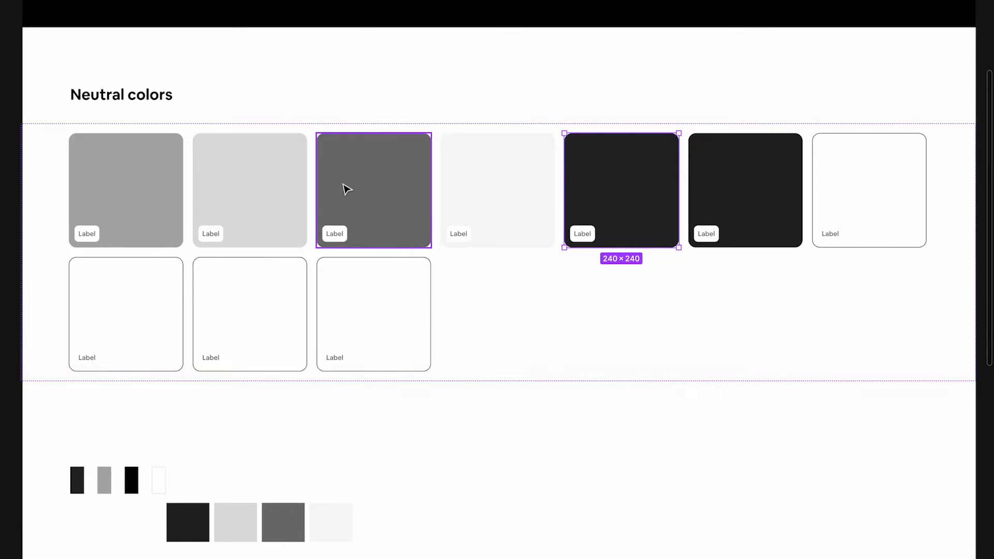
- Move the palest grey tile to the first place and the light grey tile to second, ahead of the mid-grey tile
left_click(284, 190)
left_click(551, 180)
key("Left")
key("Left")
key("Left")
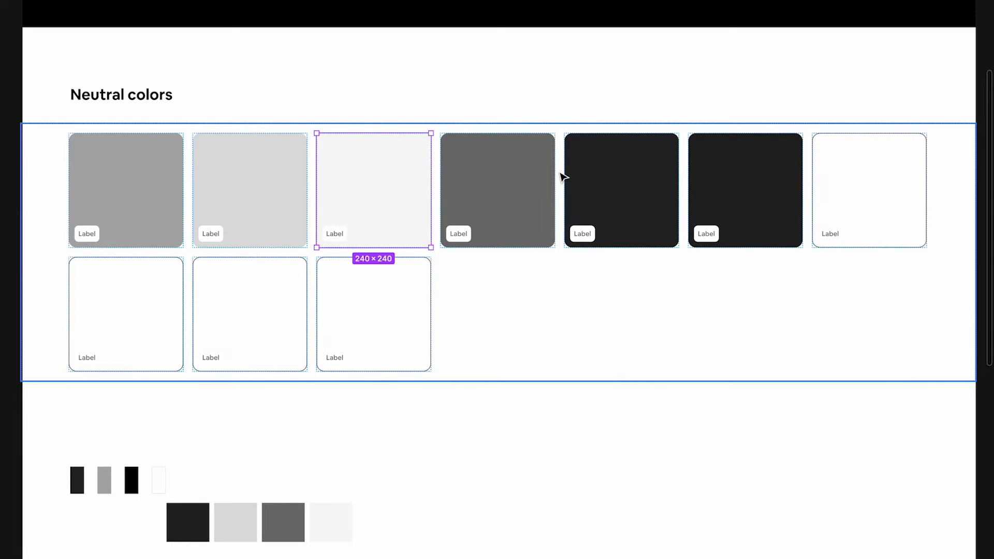
left_click(362, 191)
key("Left")
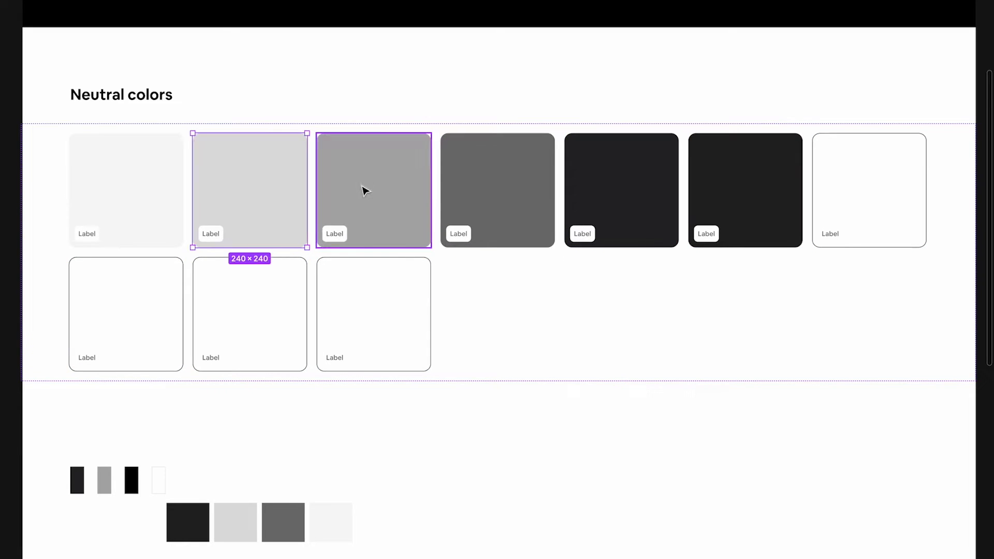
- Show the interface again and compare the fill colors of the two neighboring dark tiles in the neutral row
left_click(488, 464)
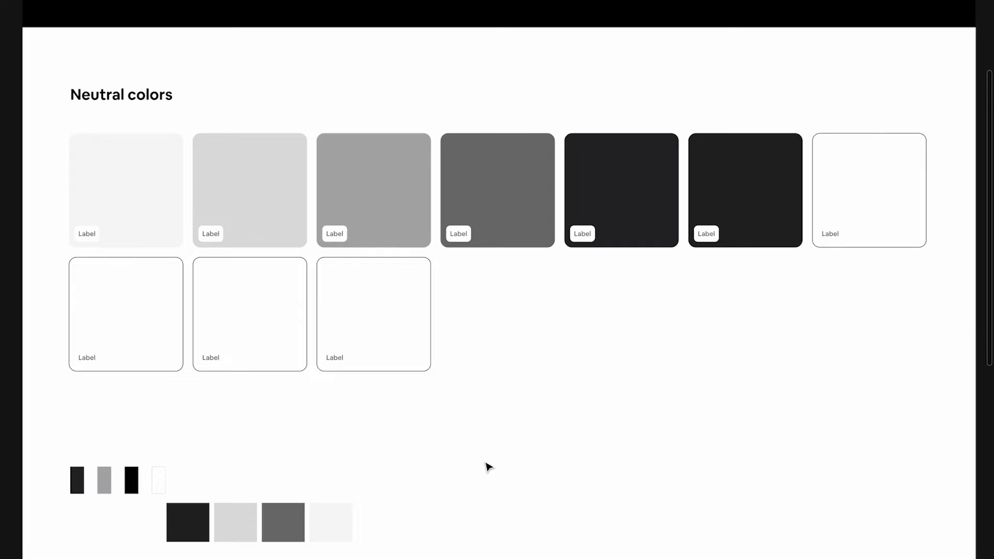
left_click(754, 225)
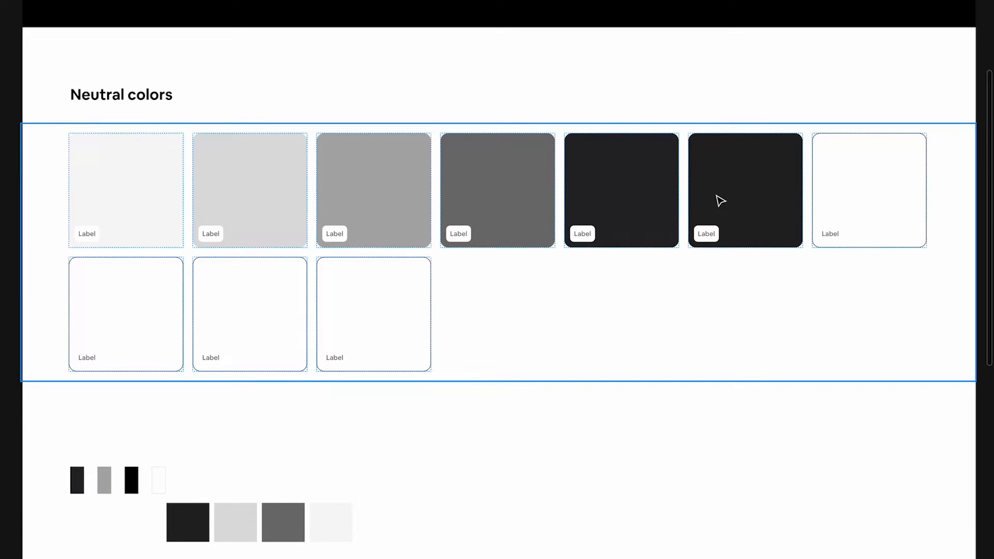
double_click(720, 200)
key("ctrl+backslash")
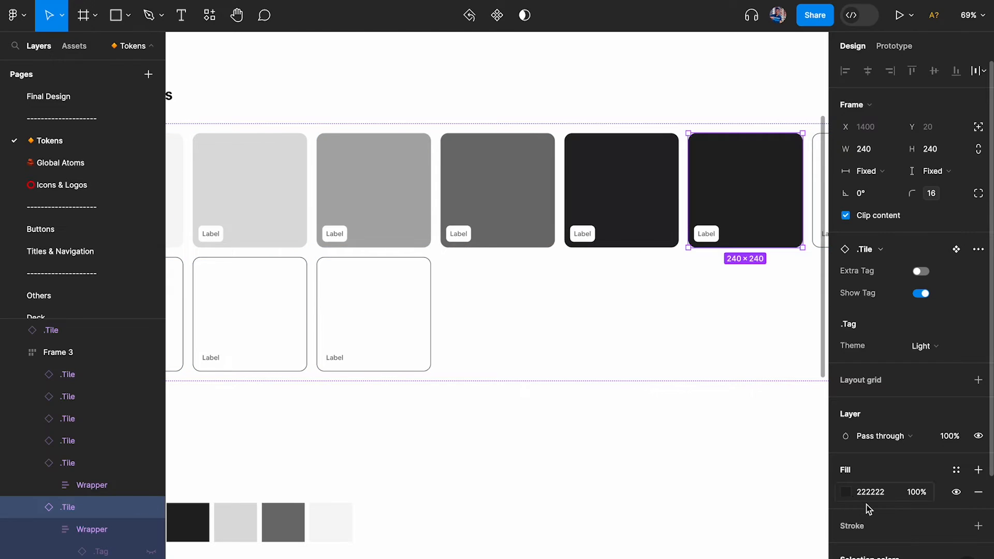
left_click(650, 191)
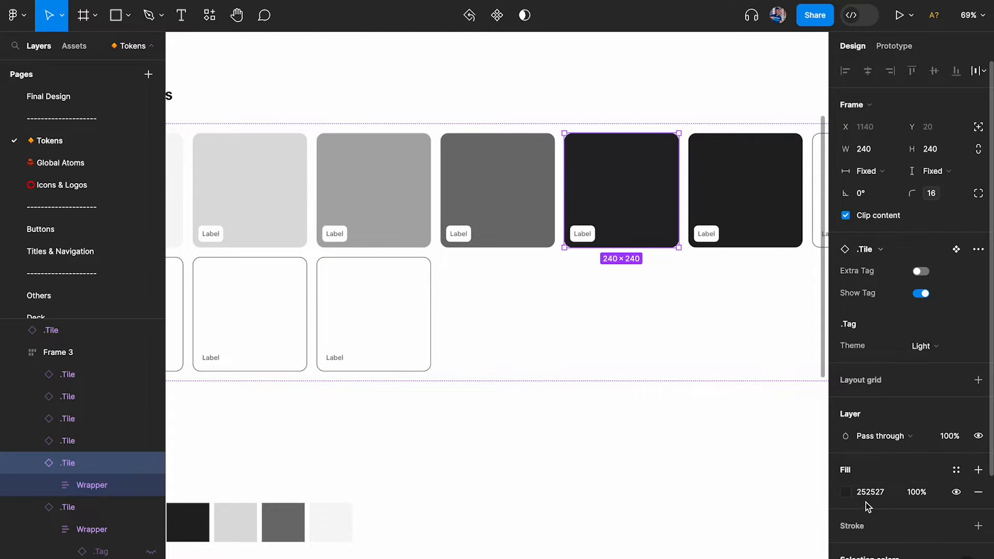
scroll(758, 221, "up", 5)
left_click(636, 371)
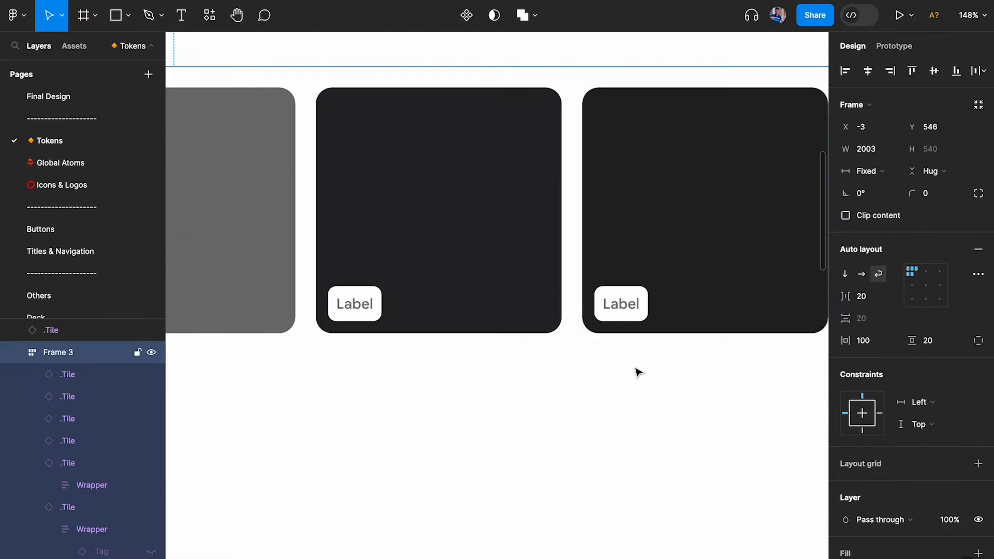
scroll(623, 184, "up", 3)
scroll(490, 231, "down", 5)
left_click(426, 238)
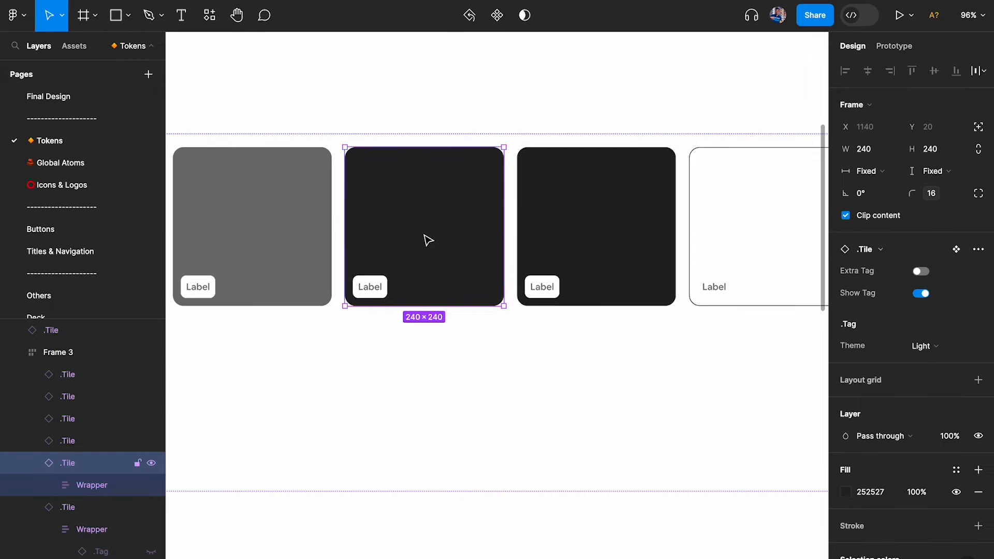
scroll(73, 233, "down", 1)
- Look through the Titles & Navigation and Global Atoms pages, then open the Buttons page with the host profile screenshot
left_click(73, 239)
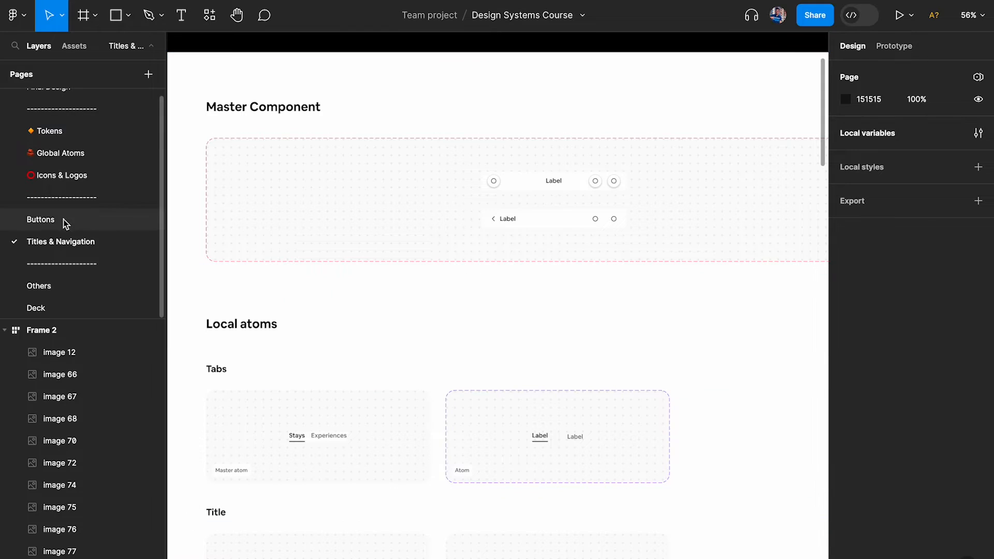
scroll(215, 235, "down", 5)
scroll(215, 239, "down", 5)
scroll(215, 239, "down", 4)
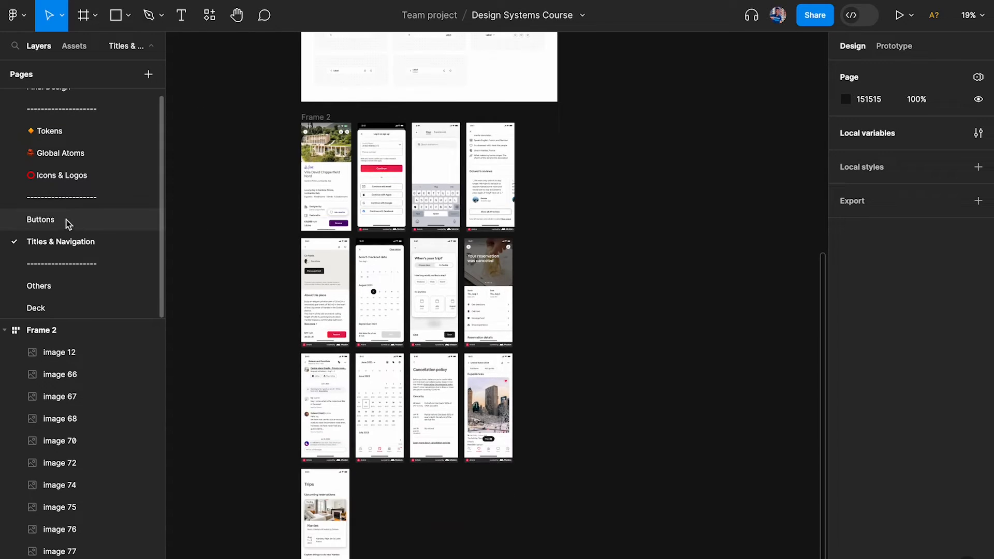
left_click(49, 153)
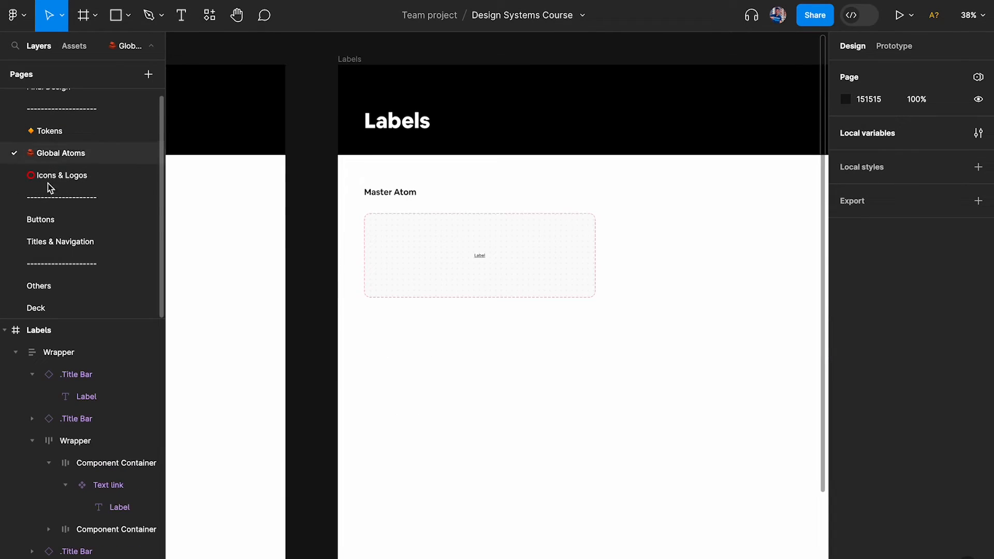
left_click(48, 219)
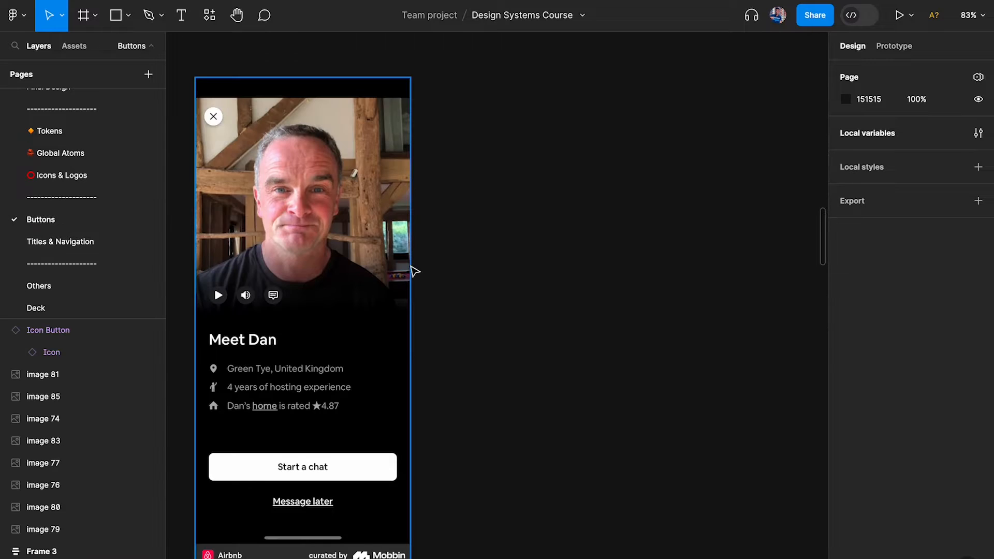
- Sample the dark color of the round media buttons in the host profile screenshot with the eyedropper
scroll(275, 388, "up", 5)
scroll(277, 253, "up", 5)
key("i")
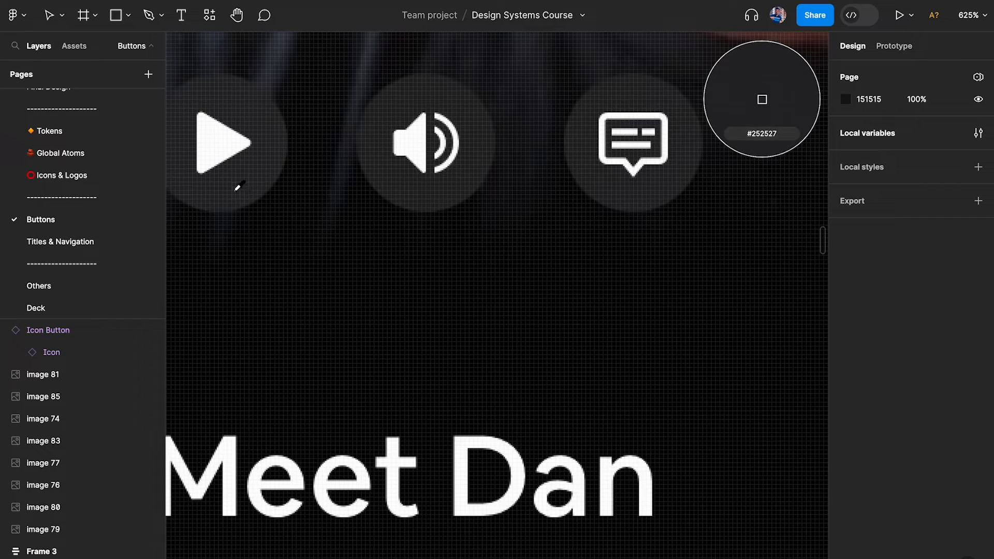
key("Escape")
- Check the color of the "Start a chat" button's text in the host profile screenshot with the eyedropper
scroll(238, 196, "down", 2)
scroll(239, 195, "down", 8)
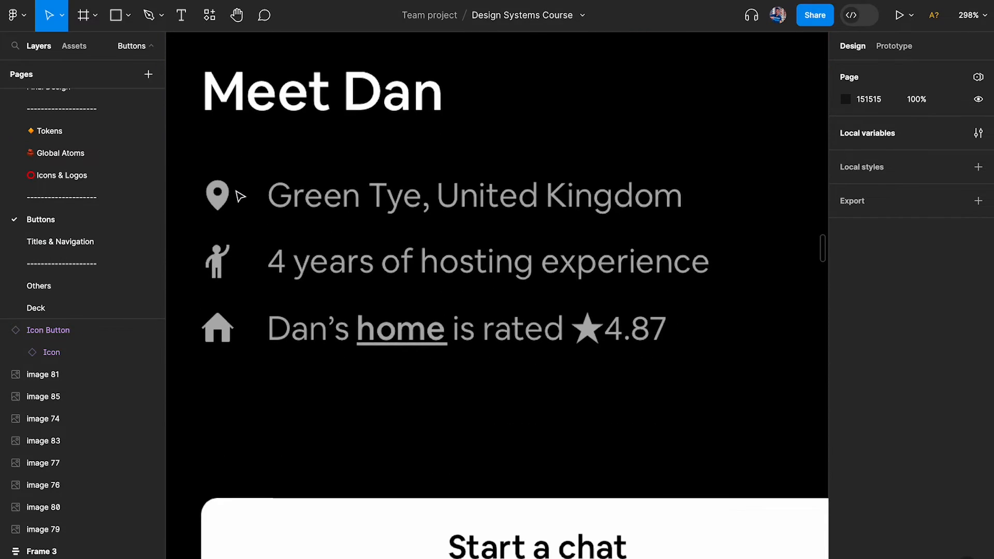
scroll(512, 400, "up", 3)
scroll(510, 401, "up", 3)
key("i")
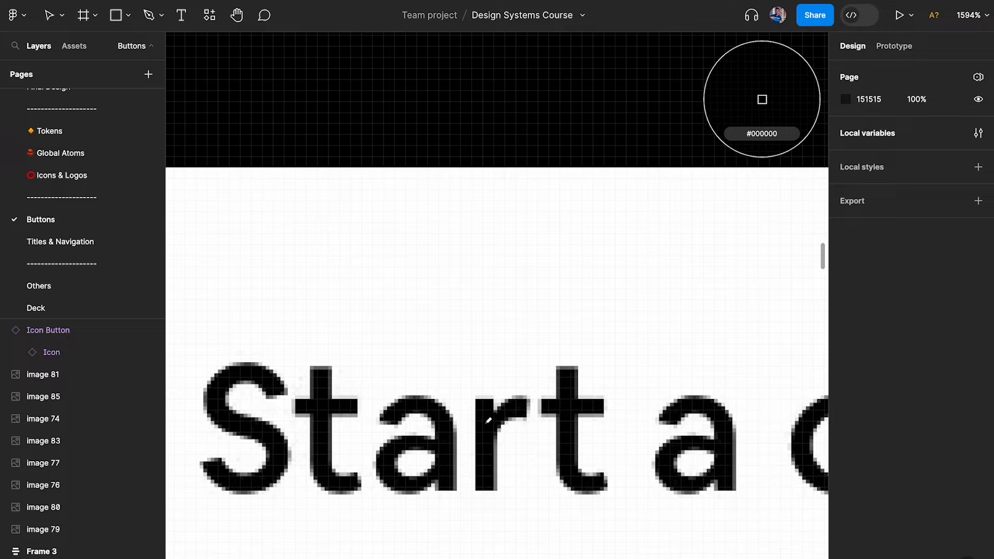
scroll(488, 425, "down", 6)
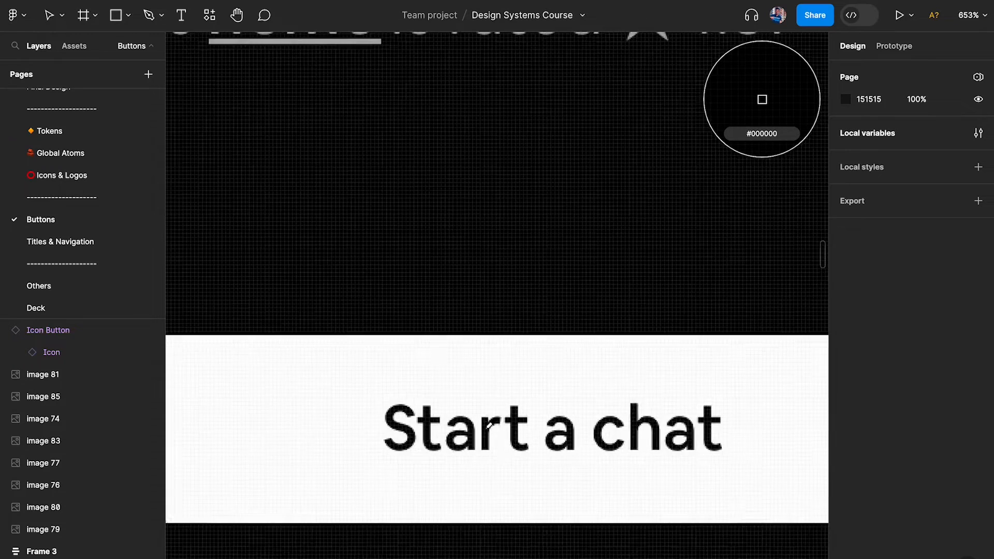
key("Escape")
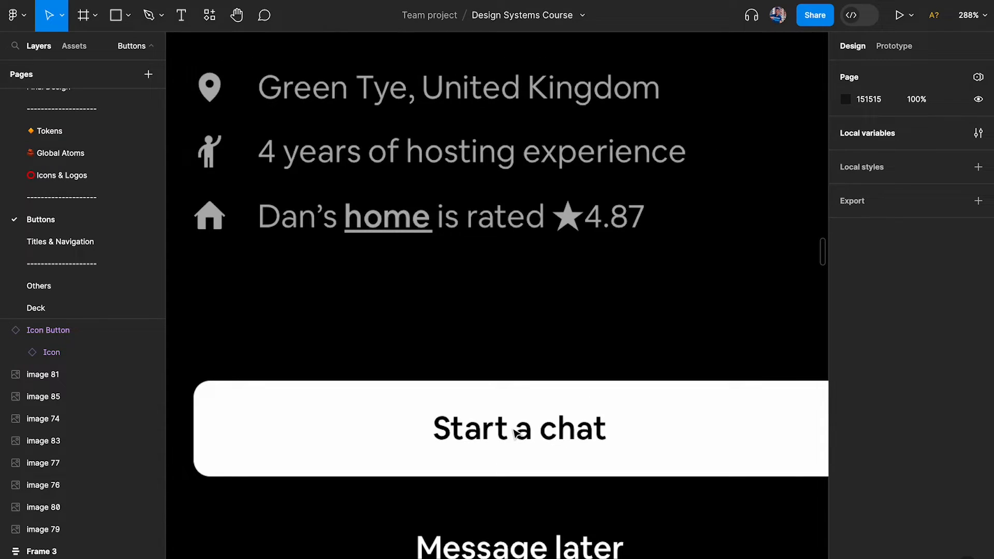
- Return to the Tokens page and hide the interface so the neutral tiles on the Colors frame fill the view
scroll(62, 152, "up", 1)
left_click(47, 97)
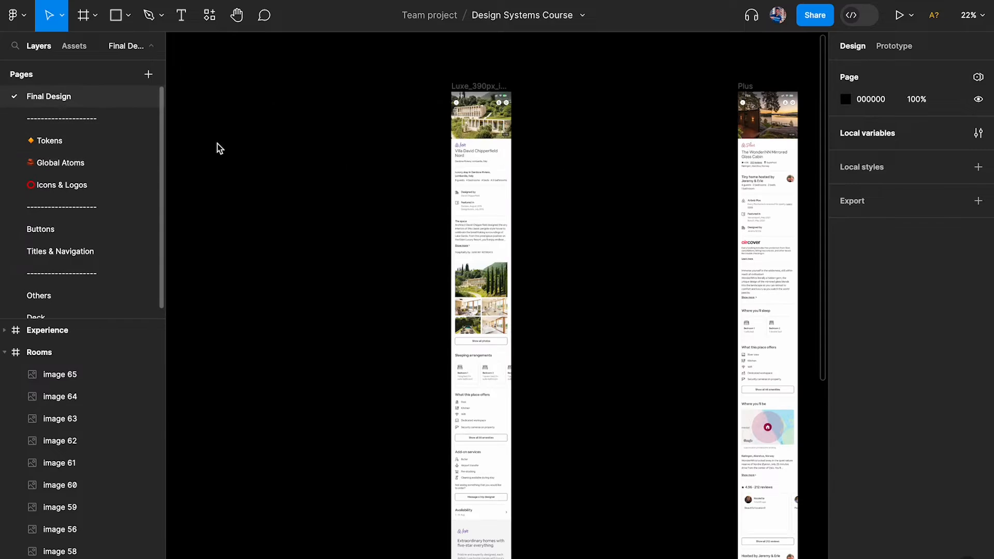
left_click(49, 140)
scroll(459, 269, "down", 3)
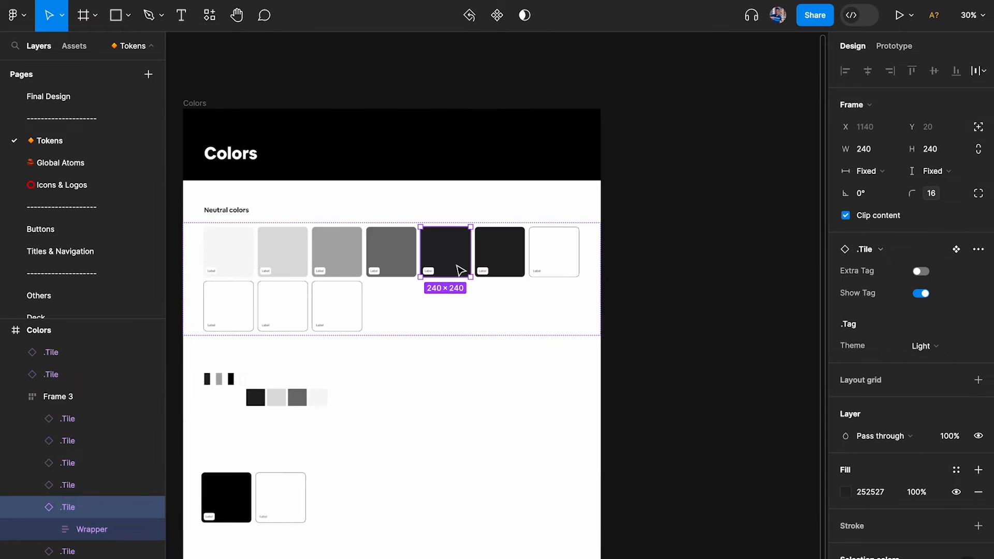
scroll(434, 354, "left", 2)
scroll(434, 354, "up", 3)
left_click(455, 393)
key("ctrl+backslash")
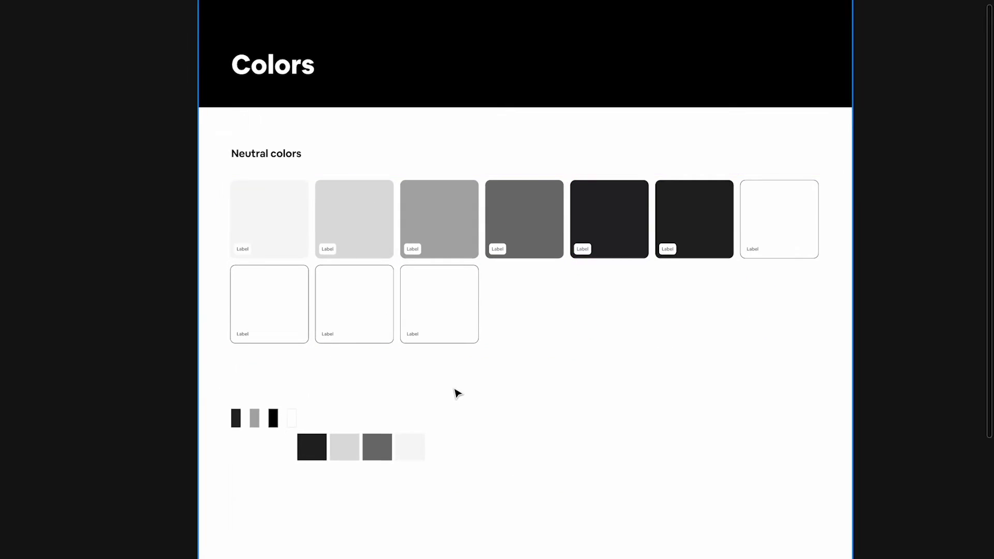
scroll(476, 341, "up", 3)
scroll(475, 339, "down", 2)
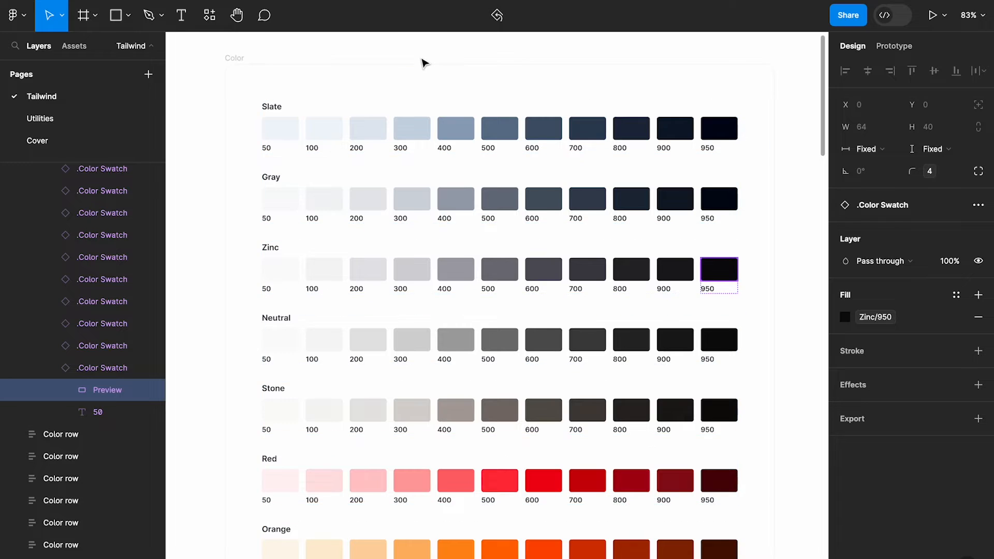
- Switch to the Tailwind CSS Variables file and examine how its color rows are graded from 50 to 950, especially the gray families
scroll(409, 65, "down", 6)
left_click(441, 91)
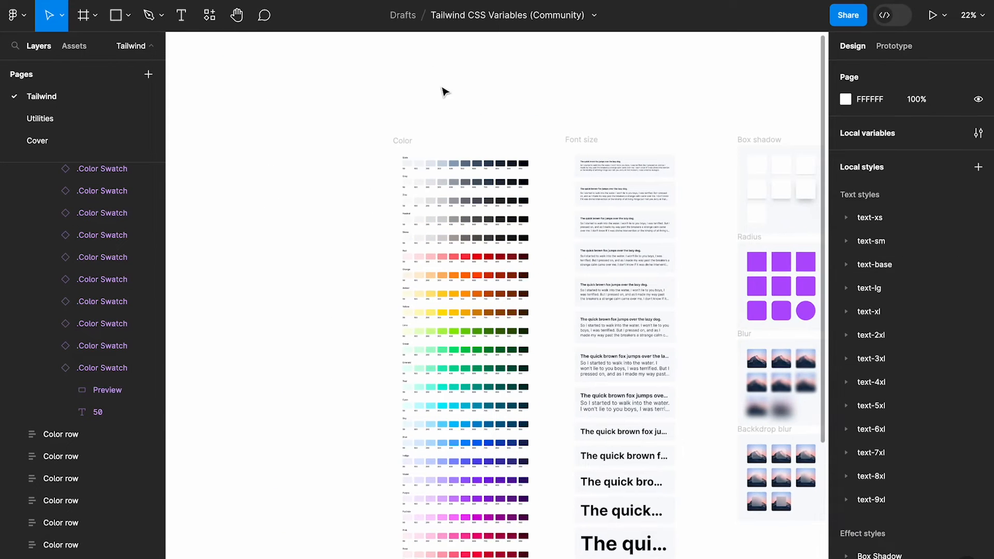
scroll(478, 117, "up", 2)
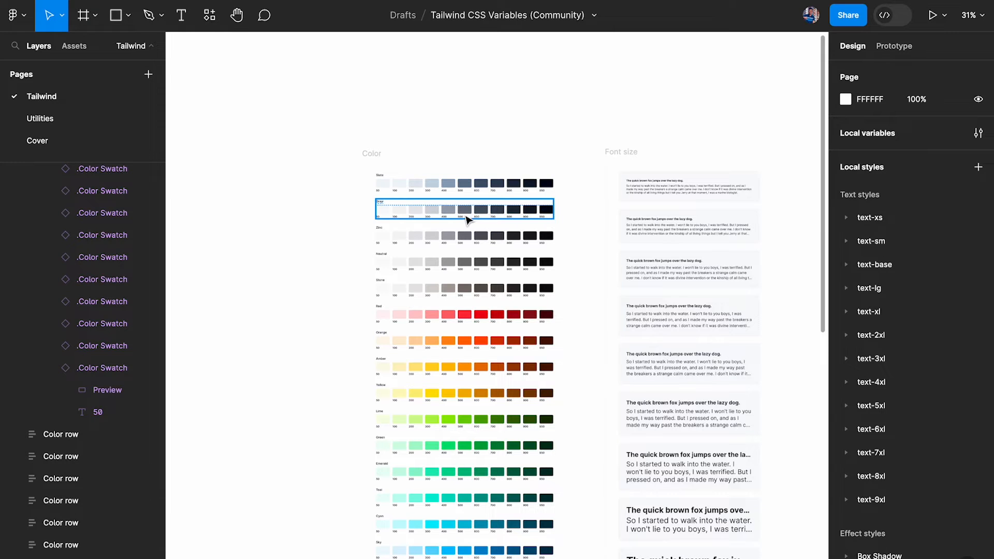
scroll(466, 214, "down", 4)
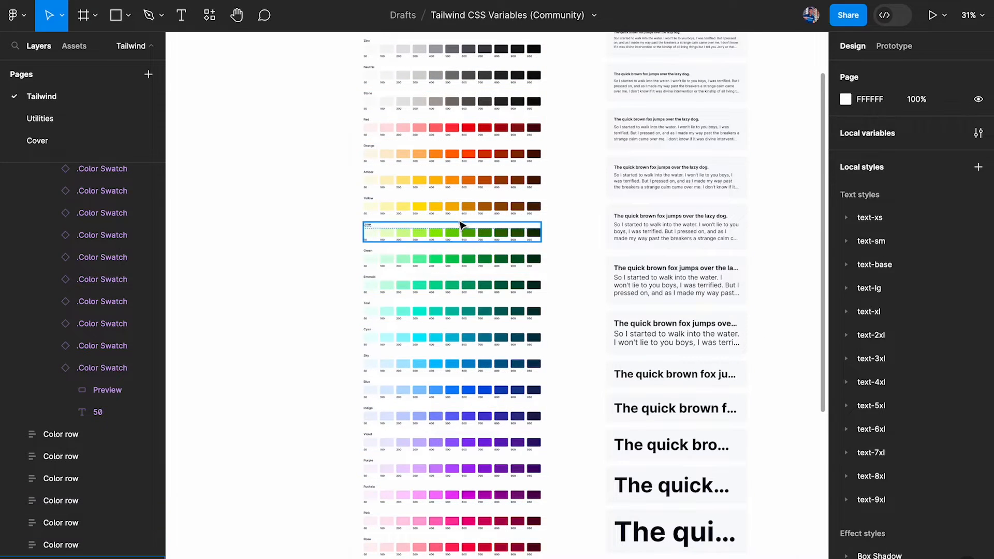
scroll(461, 226, "down", 3)
scroll(462, 223, "up", 1)
scroll(456, 119, "up", 4)
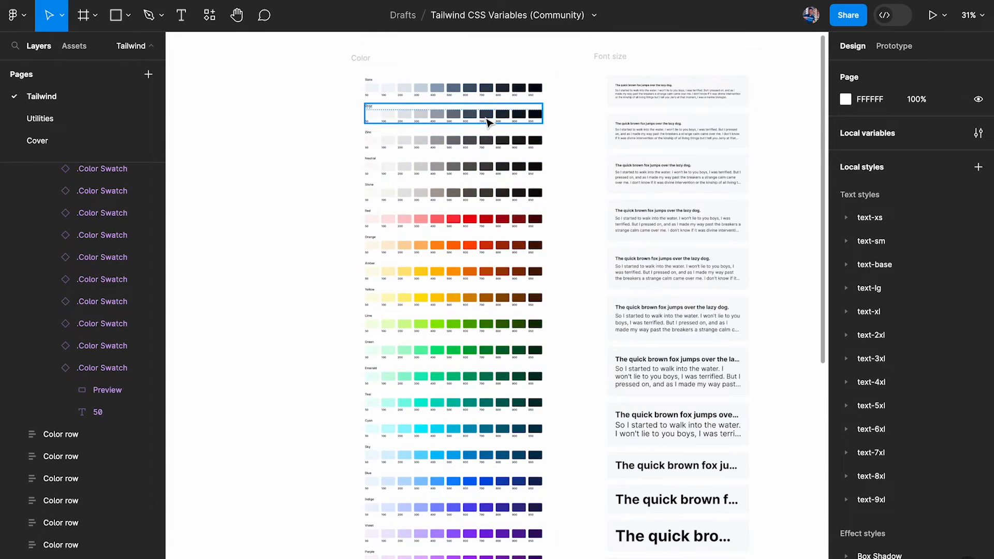
scroll(489, 123, "up", 3)
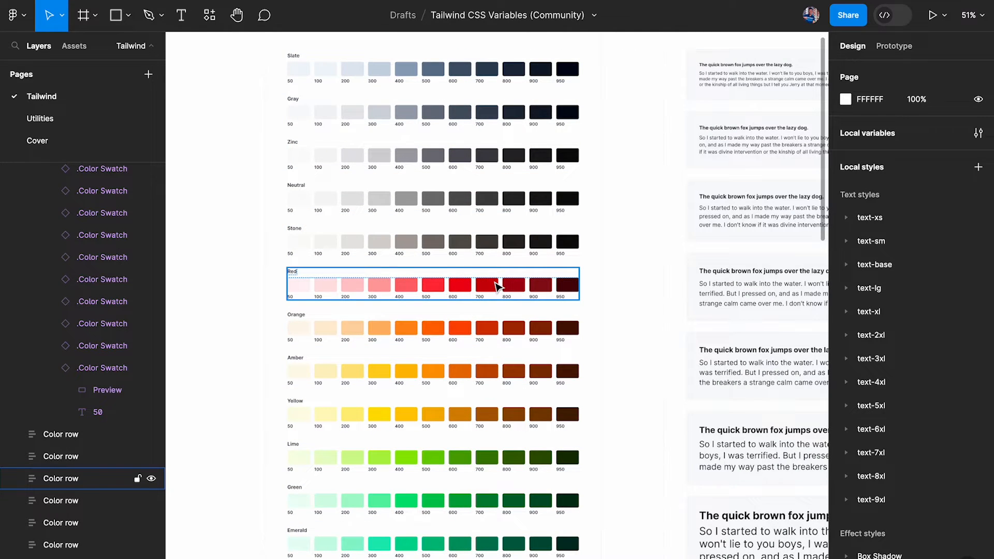
scroll(496, 286, "up", 3)
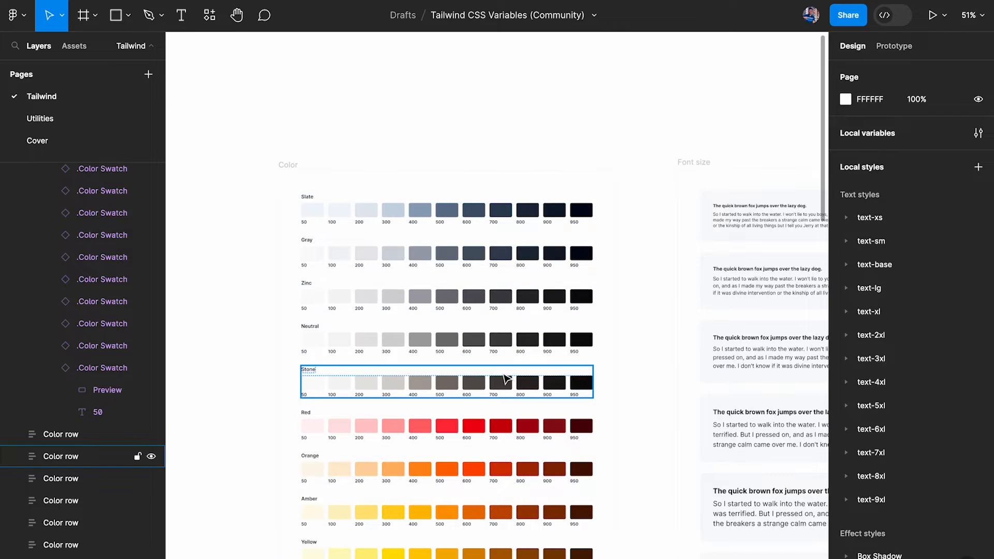
scroll(492, 377, "up", 4)
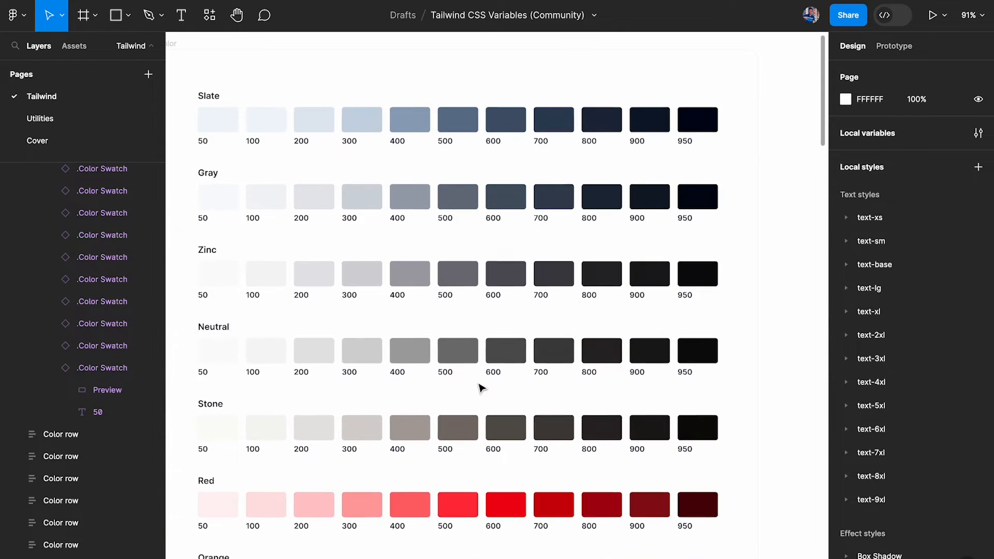
scroll(435, 359, "up", 3)
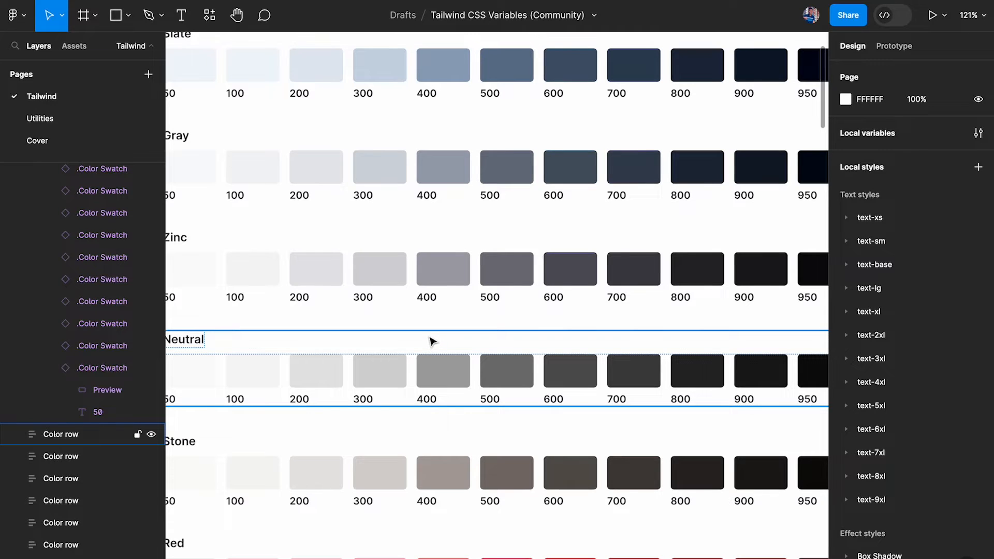
- Copy the whole Neutral color row from the Tailwind palette and return to the neutral tiles on the Tokens page
scroll(434, 342, "down", 2)
left_click(455, 357)
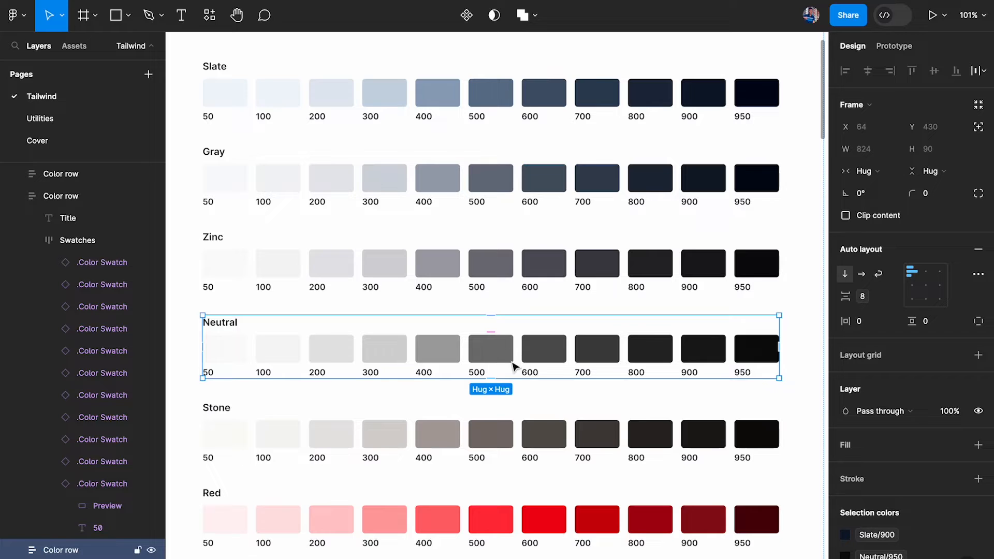
scroll(516, 354, "up", 3)
scroll(516, 353, "down", 3)
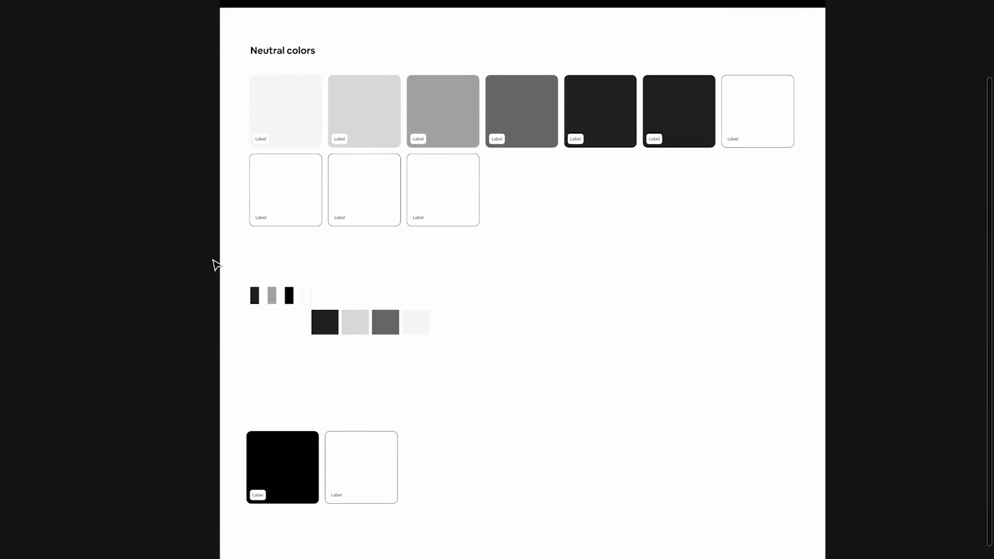
- Delete all the loose collected neutral swatches between the tile grid and the black and white tiles
left_click_drag(216, 265, 431, 387)
key("Delete")
scroll(426, 328, "up", 2)
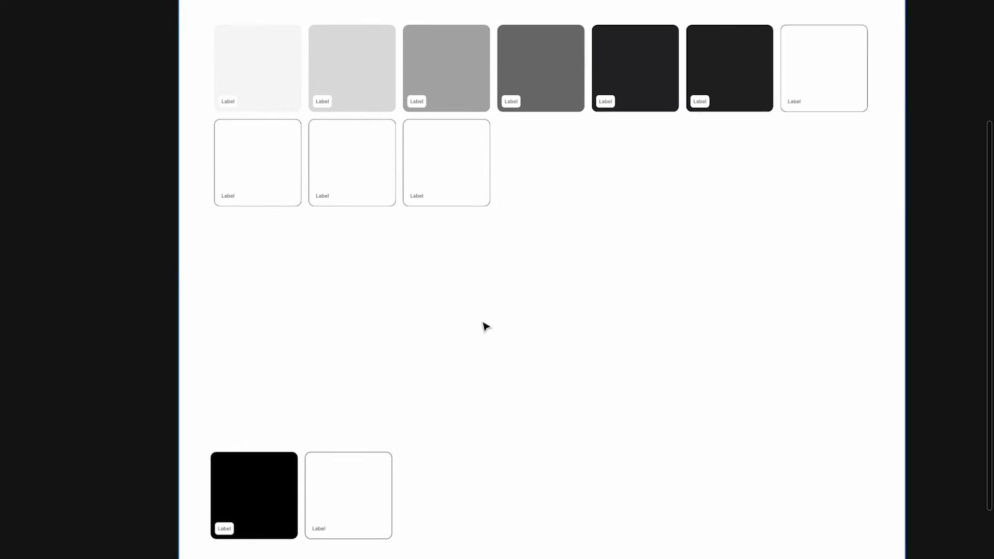
- Paste the copied Neutral row, place it just below the tile grid, and ungroup it
key("ctrl+v")
left_click_drag(435, 54, 436, 339)
scroll(435, 339, "up", 3)
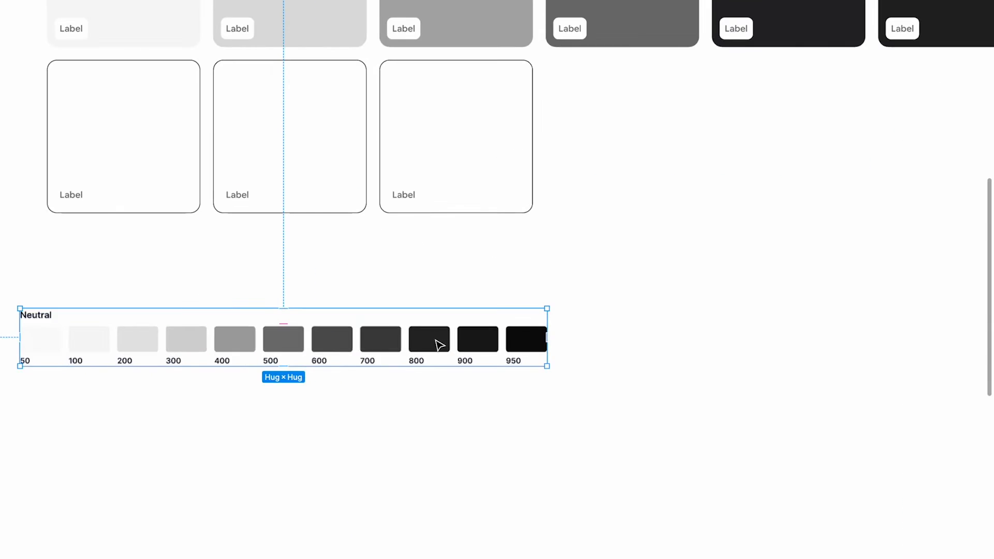
scroll(439, 345, "up", 1)
scroll(439, 345, "left", 1)
key("ctrl+shift+g")
left_click(533, 439)
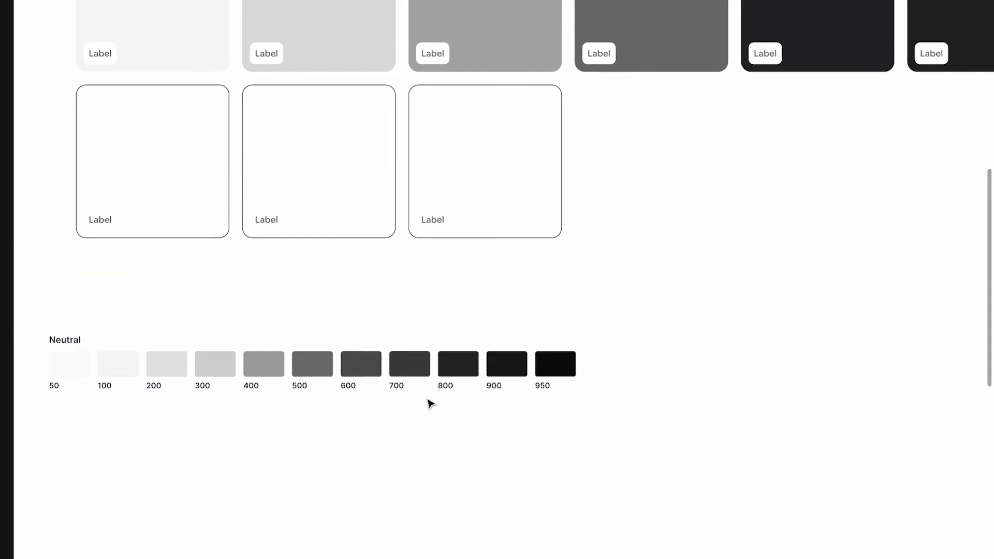
- Select the swatch labeled 50 in the pasted Neutral row and compare the row with the neutral tiles above
left_click(108, 371)
key("Return")
left_click(158, 432)
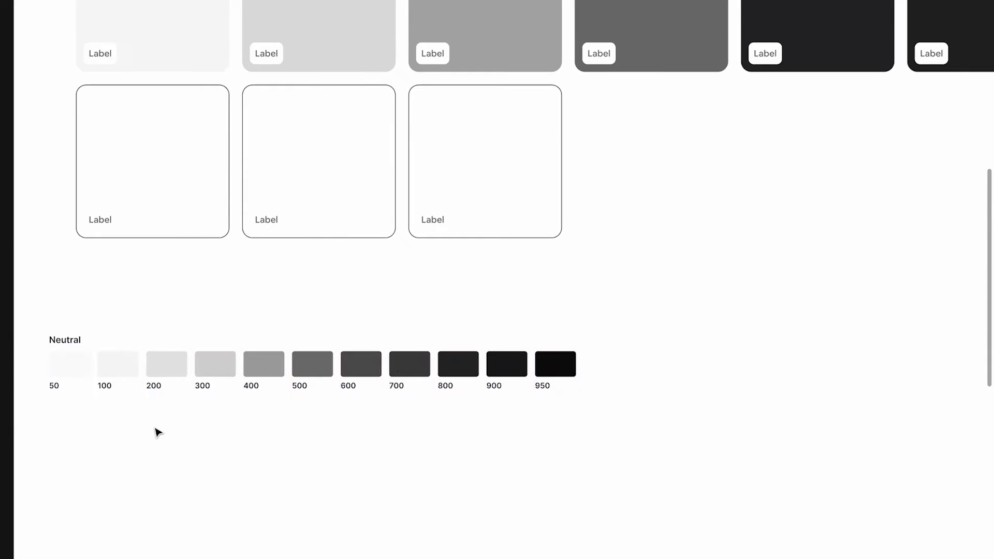
scroll(234, 378, "up", 1)
scroll(235, 379, "left", 1)
scroll(234, 379, "down", 1)
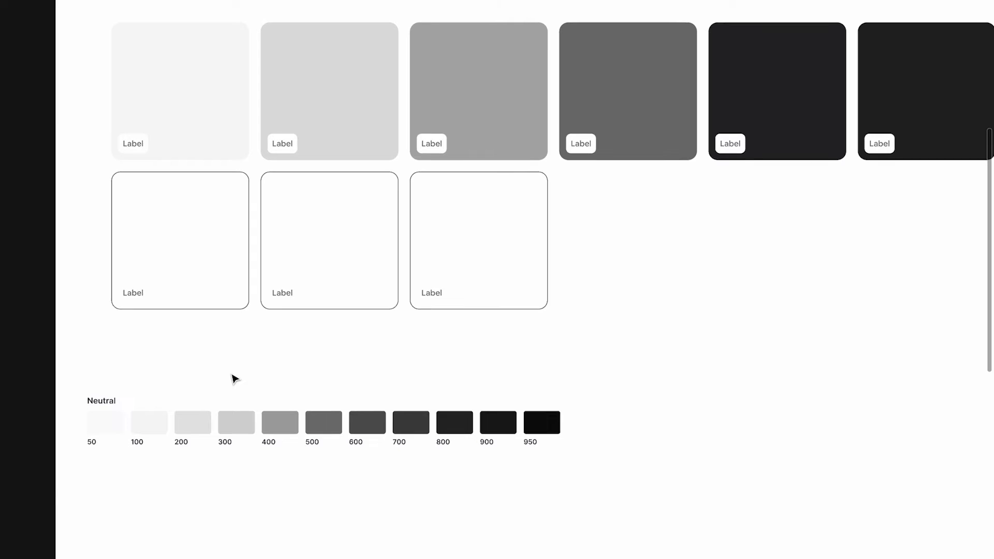
left_click(116, 426)
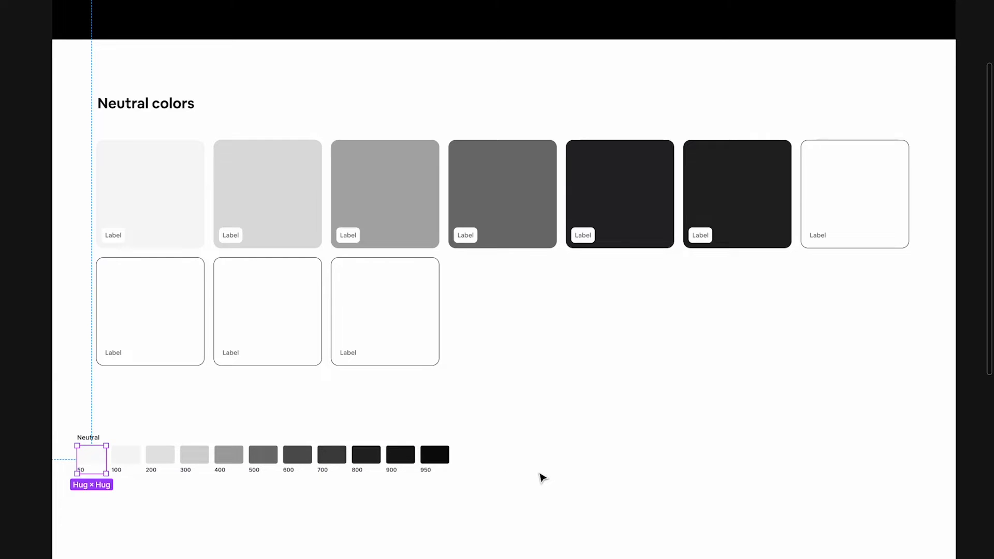
- Select the darkest neutral tile, filled 222222, and compare it with the reference row and the black and white tiles below
left_click(735, 196)
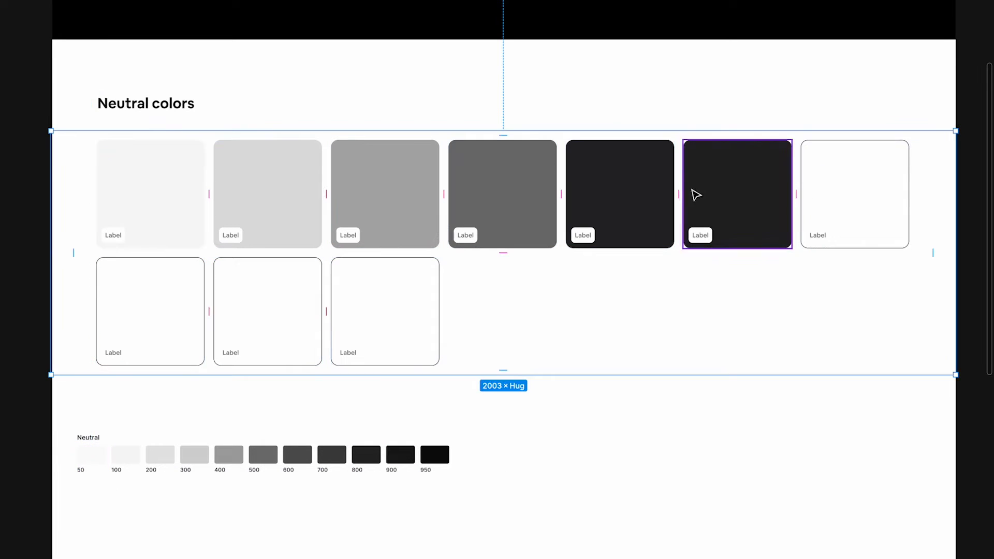
left_click(646, 192, "super")
left_click(718, 192)
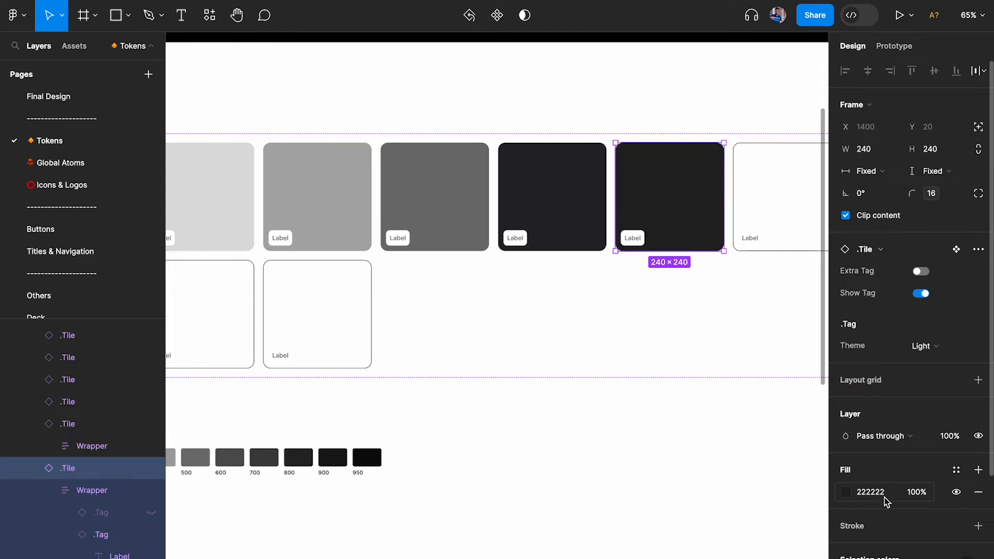
scroll(657, 402, "down", 5)
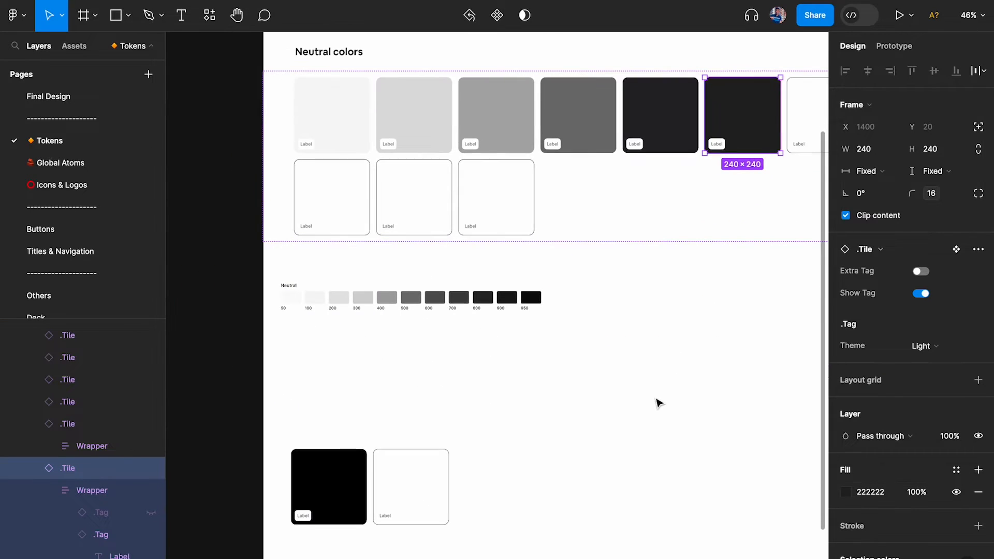
scroll(751, 380, "up", 3)
scroll(652, 272, "up", 5)
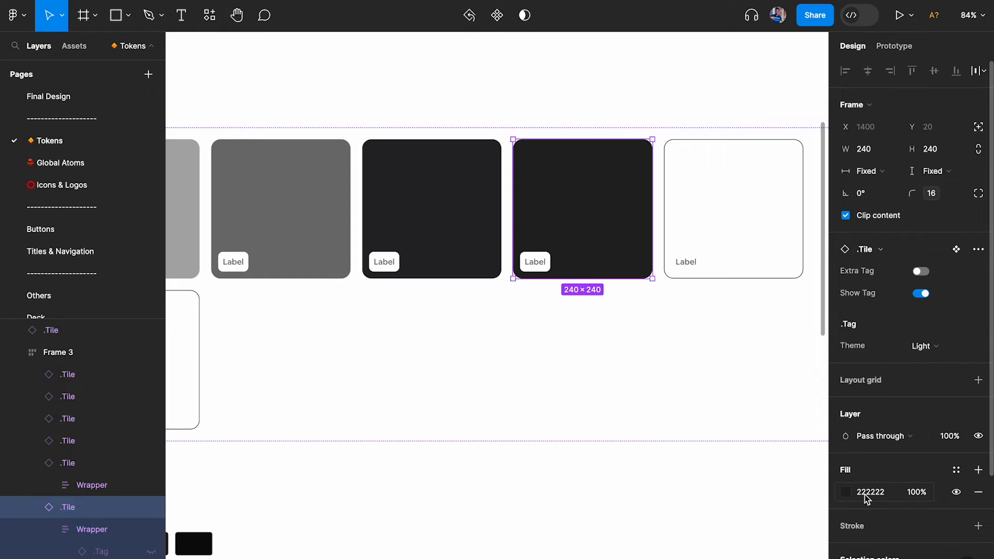
scroll(599, 399, "down", 3, "ctrl")
scroll(599, 399, "down", 6)
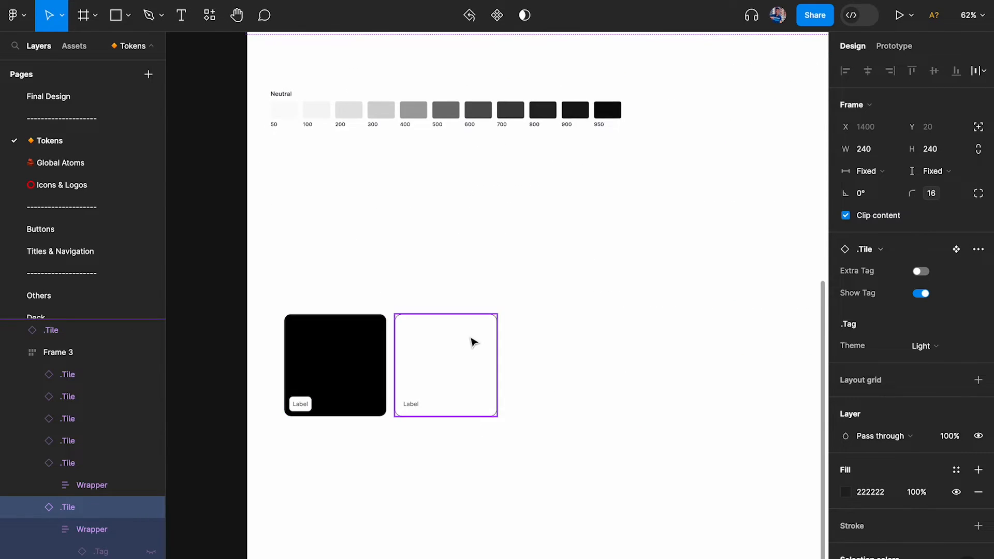
scroll(471, 340, "up", 5)
scroll(551, 315, "up", 3, "ctrl")
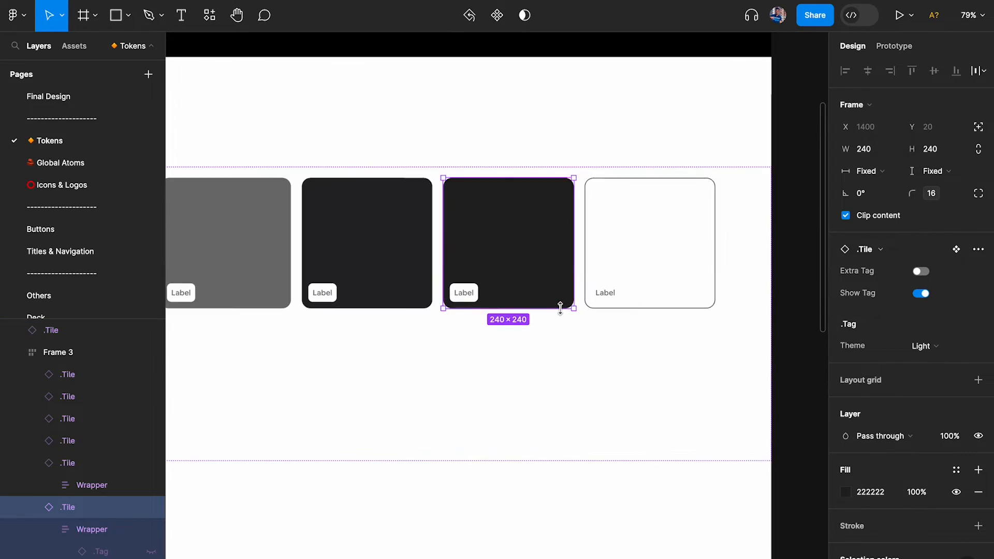
scroll(560, 309, "right", 1)
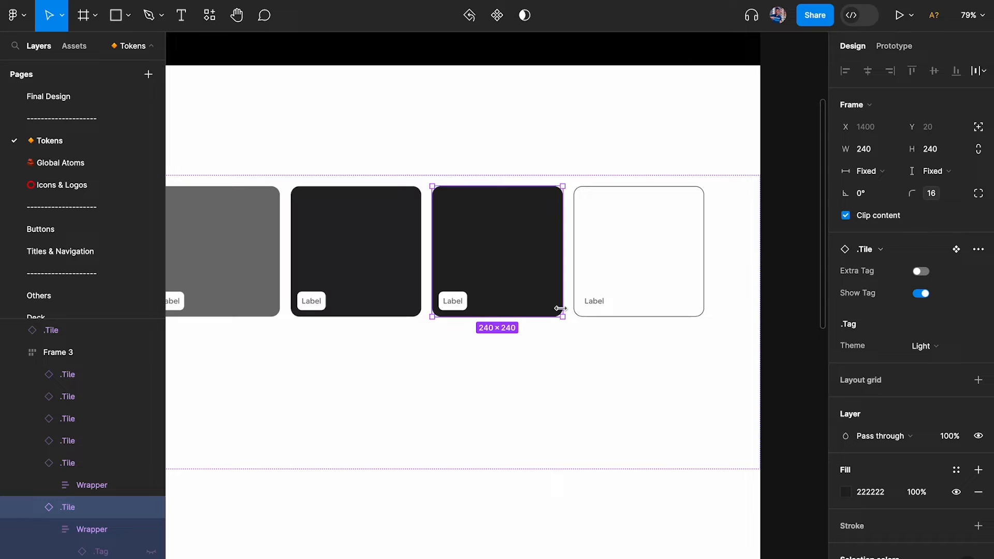
scroll(560, 309, "down", 3, "ctrl")
scroll(562, 313, "down", 5)
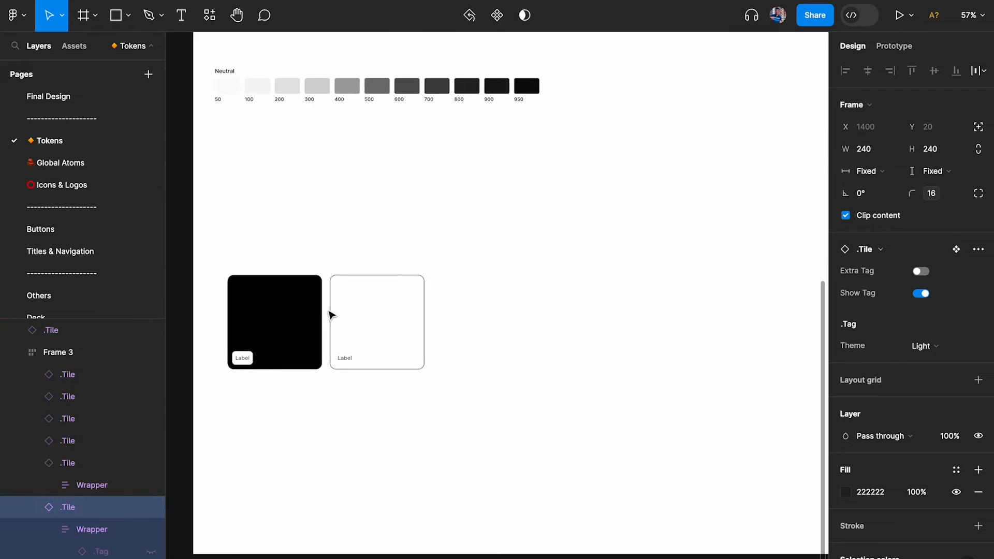
- Place copies of the black tile and the 222222 neutral tile side by side in the empty area beneath the grid
left_click(276, 318)
left_click_drag(274, 314, 718, 235, "alt")
scroll(718, 234, "up", 4)
scroll(715, 233, "down", 2, "ctrl")
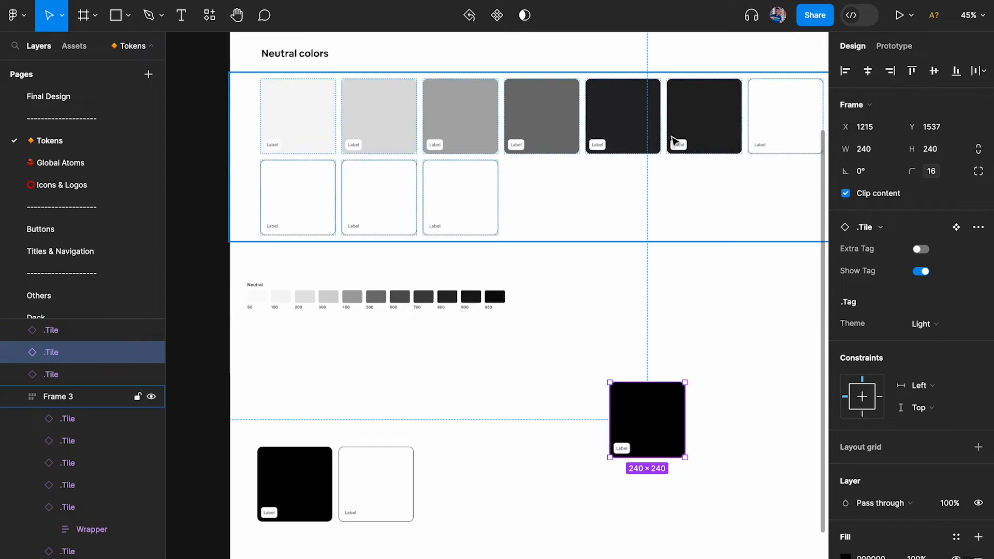
double_click(645, 129)
left_click_drag(690, 117, 654, 406, "alt")
scroll(568, 432, "up", 5, "ctrl")
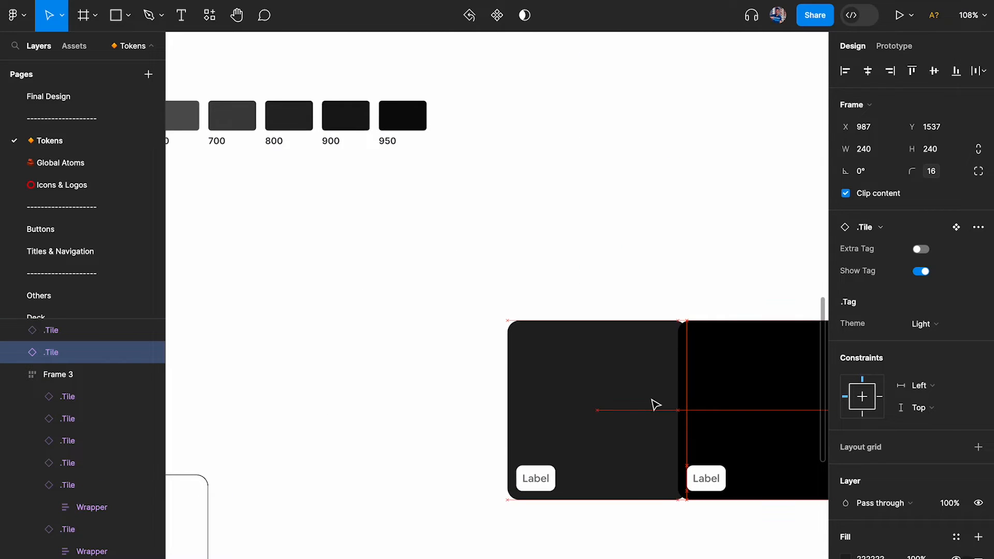
- Compare the two adjoining dark tile copies up close and delete the black copy
scroll(654, 406, "right", 3)
scroll(655, 406, "up", 5, "ctrl")
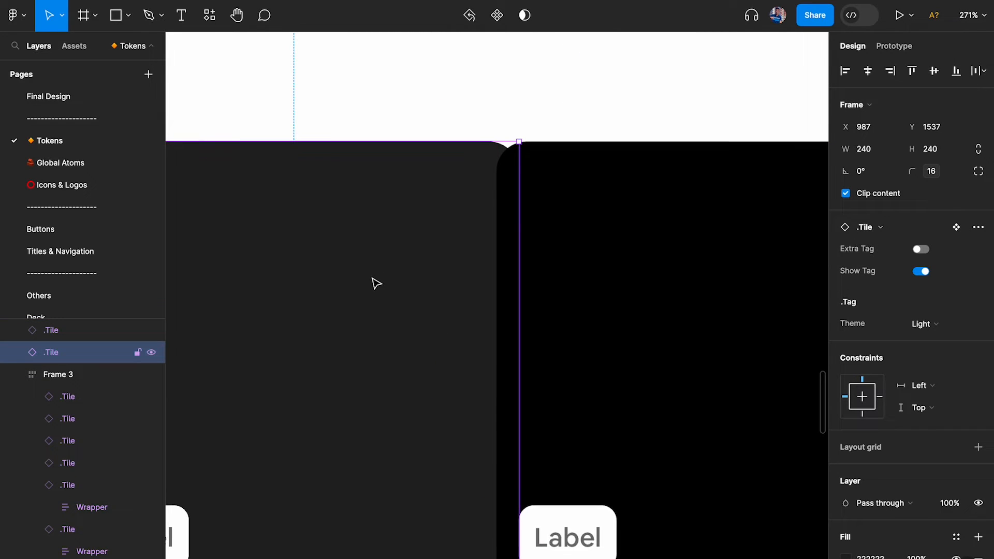
scroll(377, 283, "down", 3, "ctrl")
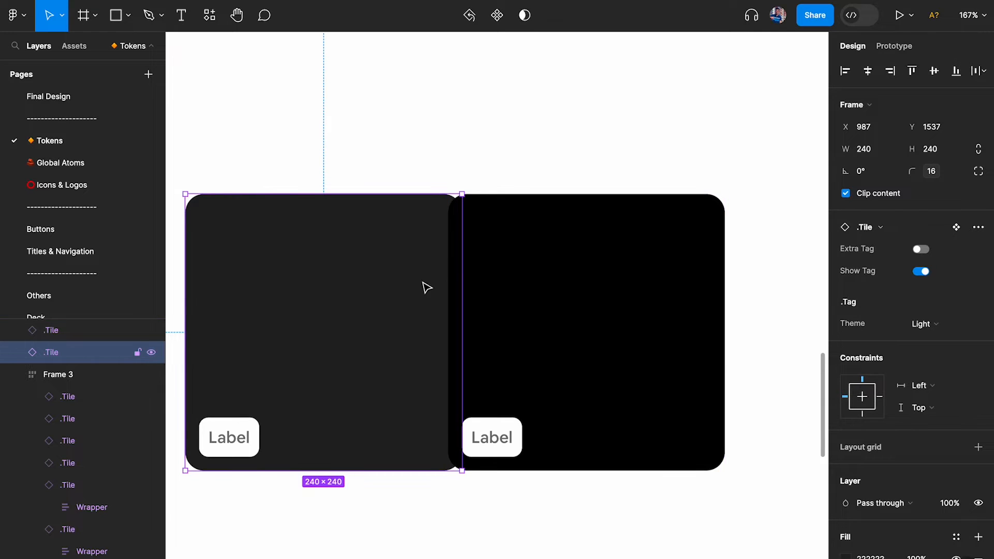
scroll(462, 267, "up", 2, "ctrl")
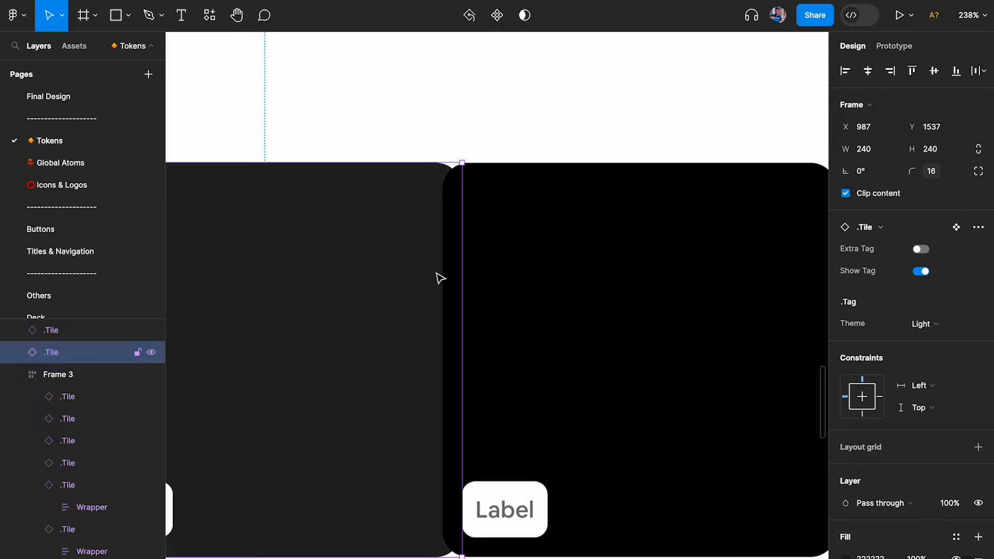
scroll(440, 279, "down", 4, "ctrl")
left_click(507, 273)
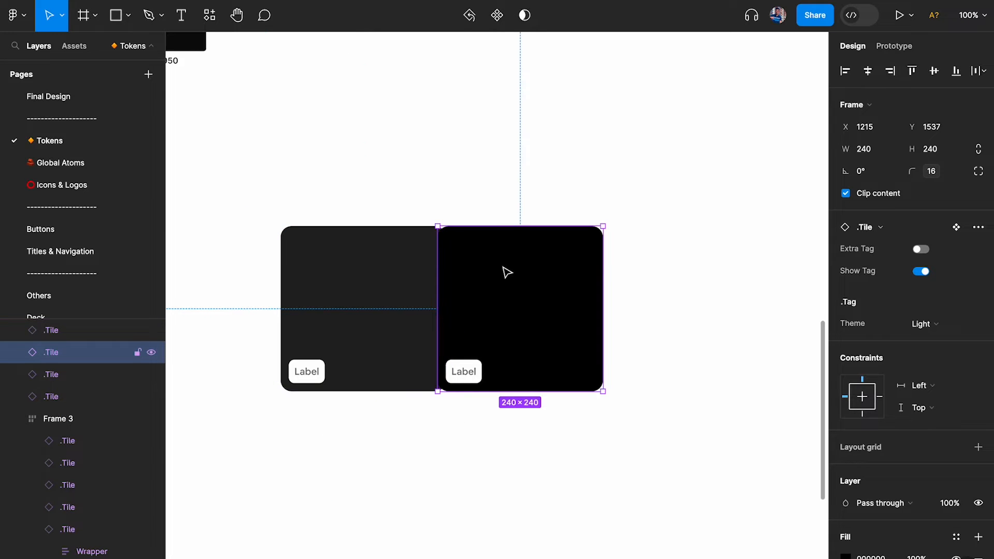
scroll(507, 272, "down", 4, "ctrl")
key("Delete")
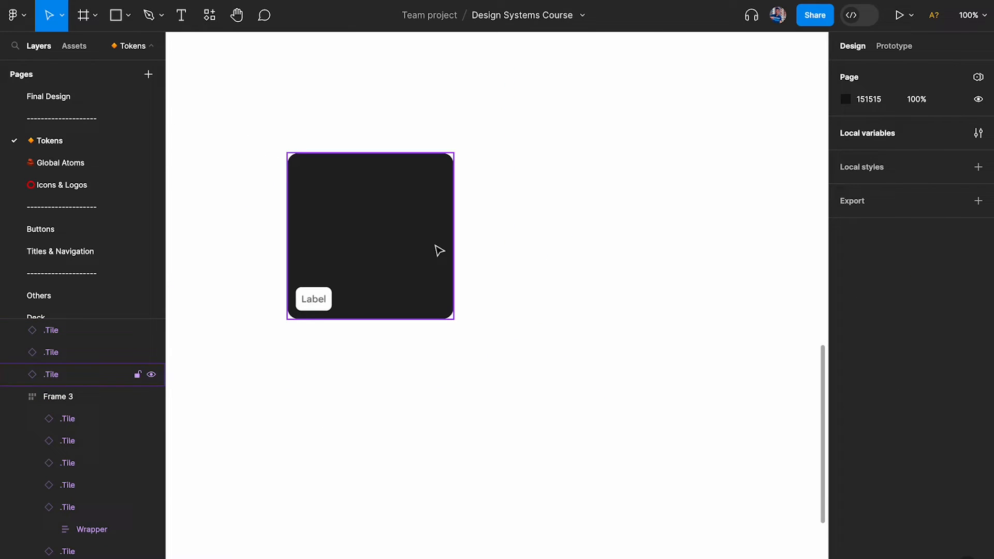
- Detach the color variables from the previews of all Neutral swatches from 950 down to 50
scroll(438, 250, "down", 4, "ctrl")
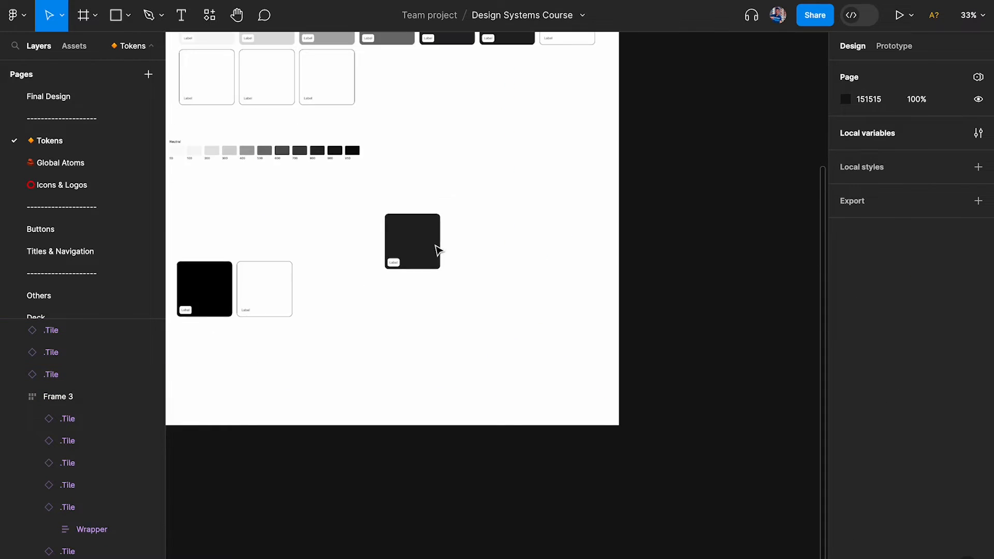
scroll(438, 251, "down", 1, "ctrl")
scroll(408, 222, "up", 10, "ctrl")
double_click(353, 167)
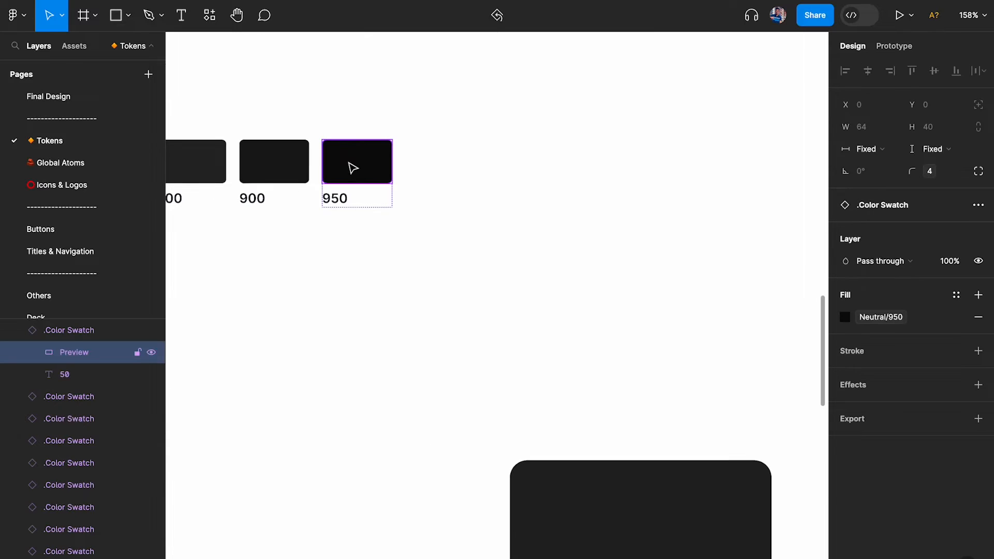
scroll(570, 213, "down", 3, "ctrl")
scroll(535, 214, "left", 3)
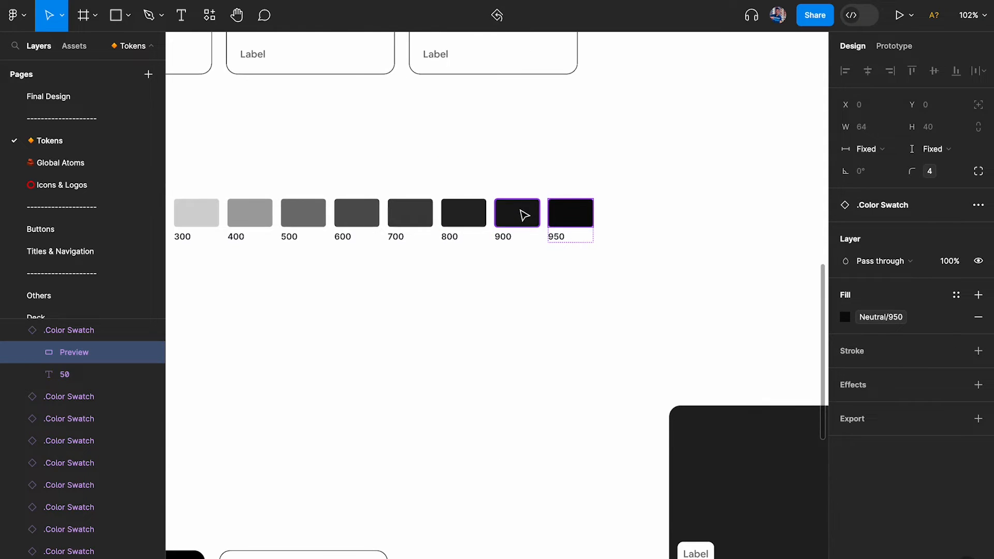
left_click(521, 213, "ctrl+shift")
left_click(461, 218, "ctrl+shift")
left_click(411, 222, "ctrl+shift")
scroll(407, 224, "left", 3)
scroll(407, 224, "left", 2)
left_click(499, 220, "ctrl+shift")
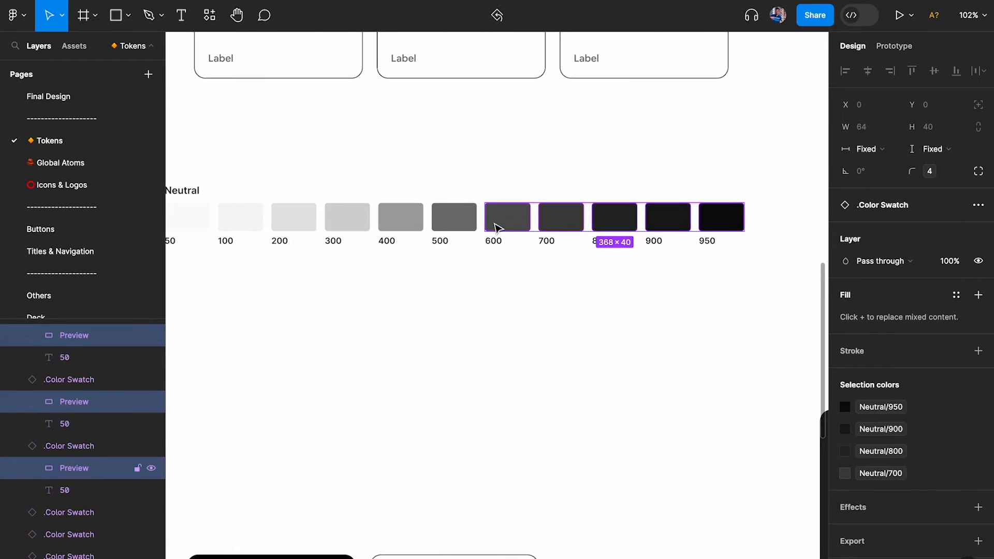
left_click(438, 222, "ctrl+shift")
left_click(396, 220, "ctrl+shift")
left_click(351, 223, "ctrl+shift")
left_click(304, 227, "ctrl+shift")
left_click(240, 223, "ctrl+shift")
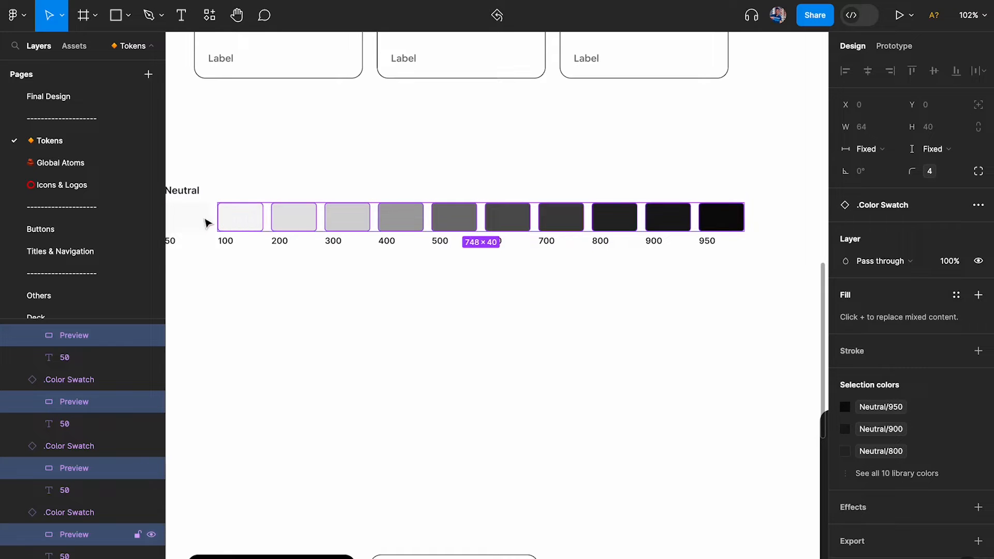
left_click(194, 222, "ctrl+shift")
left_click(956, 407)
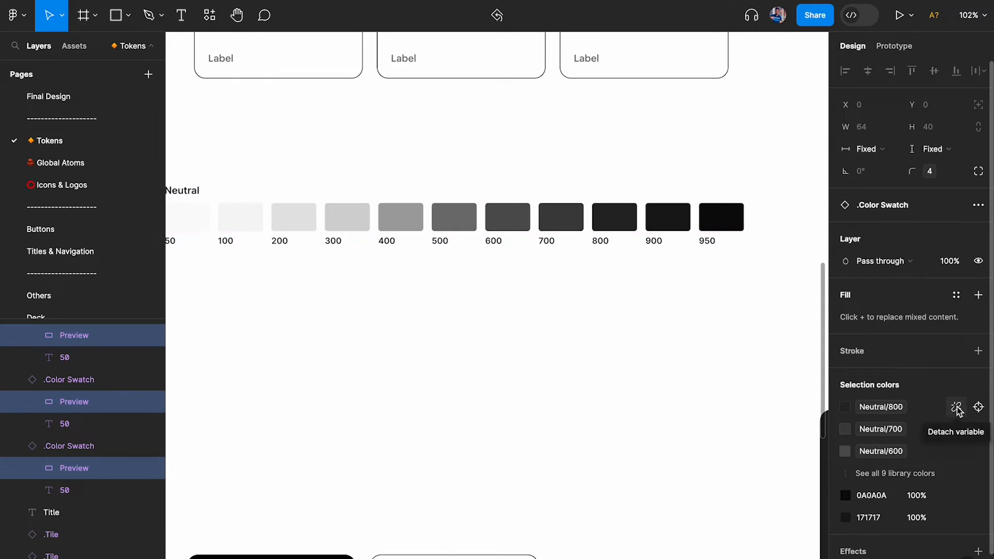
left_click(957, 408)
left_click(956, 407)
left_click(956, 407)
left_click(956, 407)
left_click(957, 407)
left_click(956, 407)
left_click(957, 408)
left_click(956, 407)
left_click(957, 408)
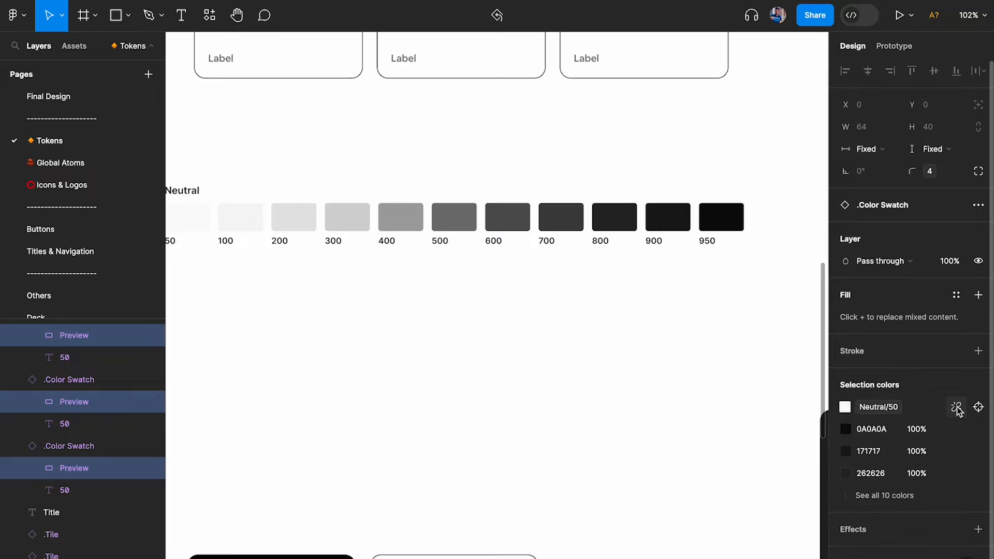
left_click(956, 407)
- Inspect the fill values of the 950, 900 and 800 swatches in the Neutral row
left_click(719, 221)
scroll(718, 222, "up", 3)
scroll(719, 223, "up", 3)
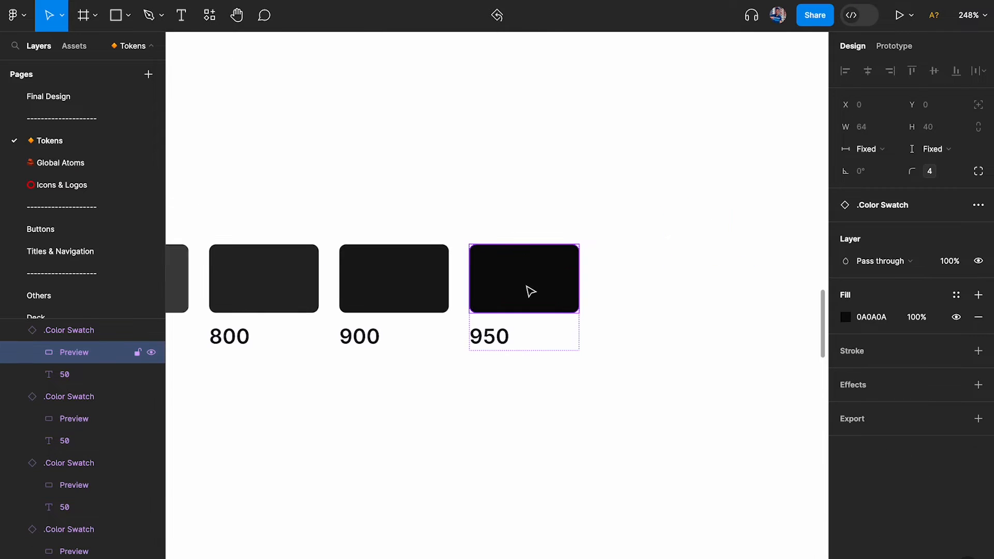
left_click(383, 288)
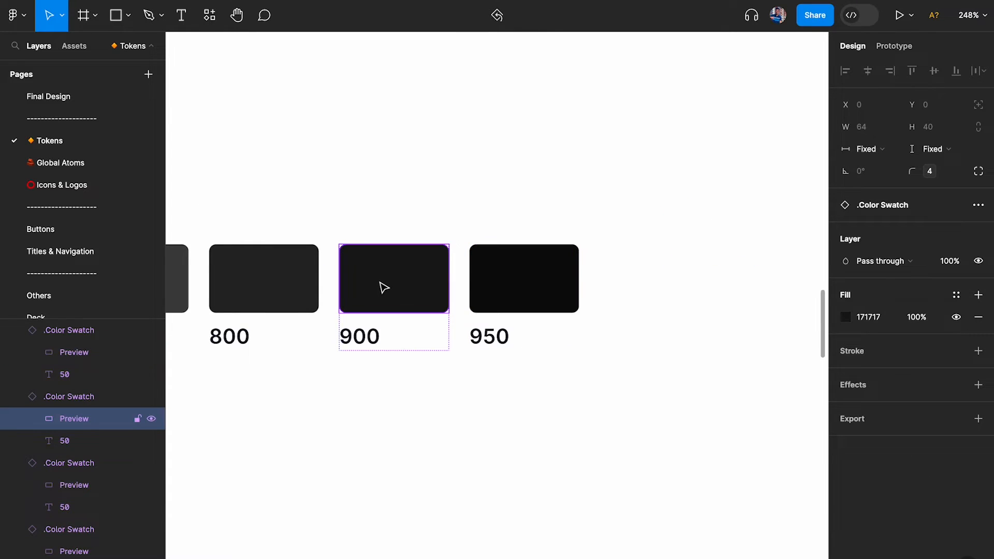
scroll(384, 287, "down", 2)
left_click(321, 293)
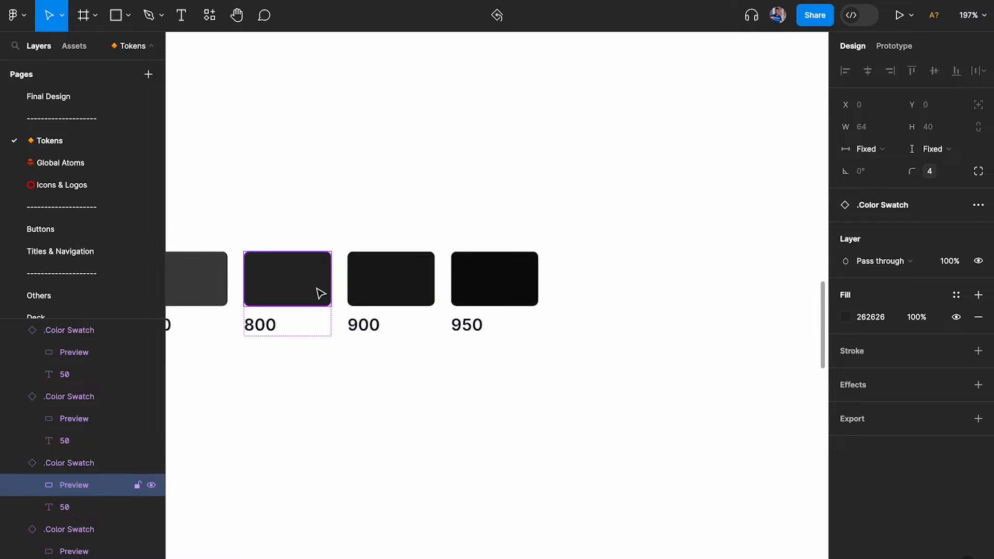
scroll(321, 294, "down", 3)
- Check the loose 222222 tile's fill and place a copy of the black tile flush against its right edge
scroll(410, 290, "down", 5)
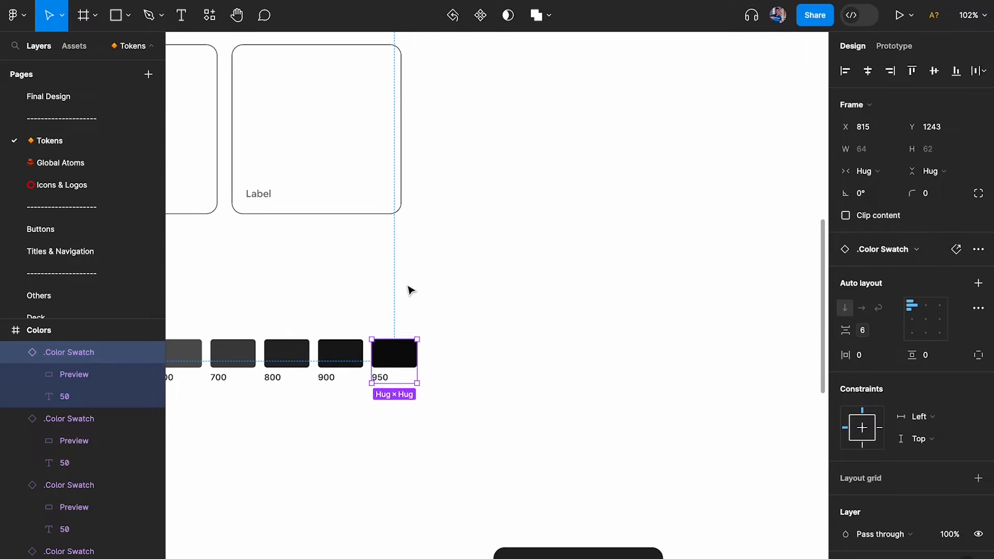
scroll(410, 290, "right", 5)
scroll(411, 290, "up", 2)
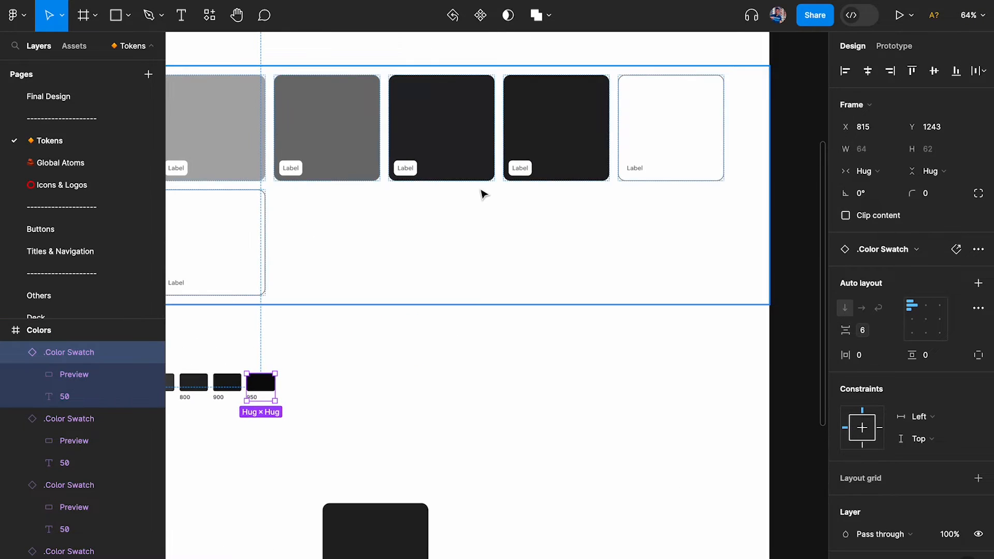
scroll(539, 212, "down", 3)
scroll(538, 212, "left", 1)
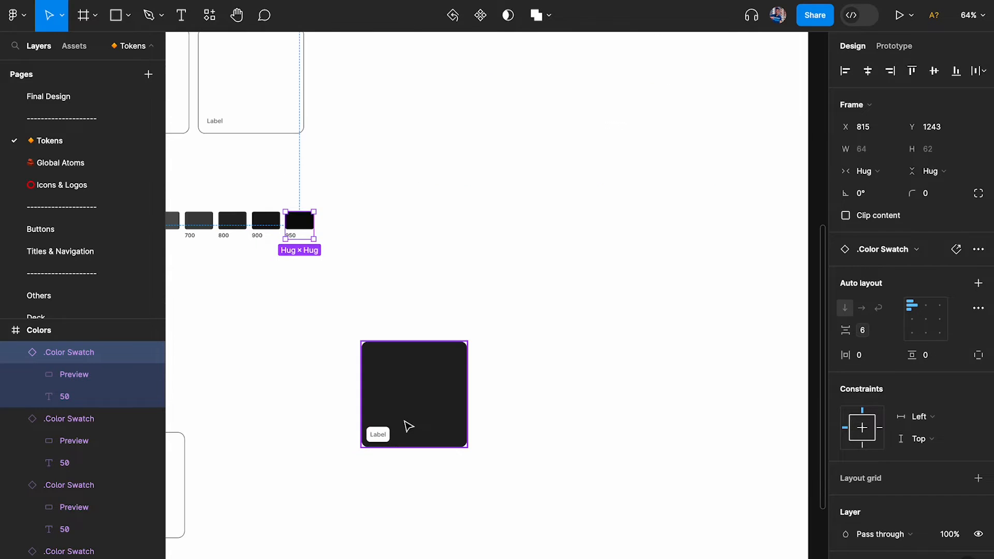
left_click(406, 426)
scroll(863, 410, "down", 3)
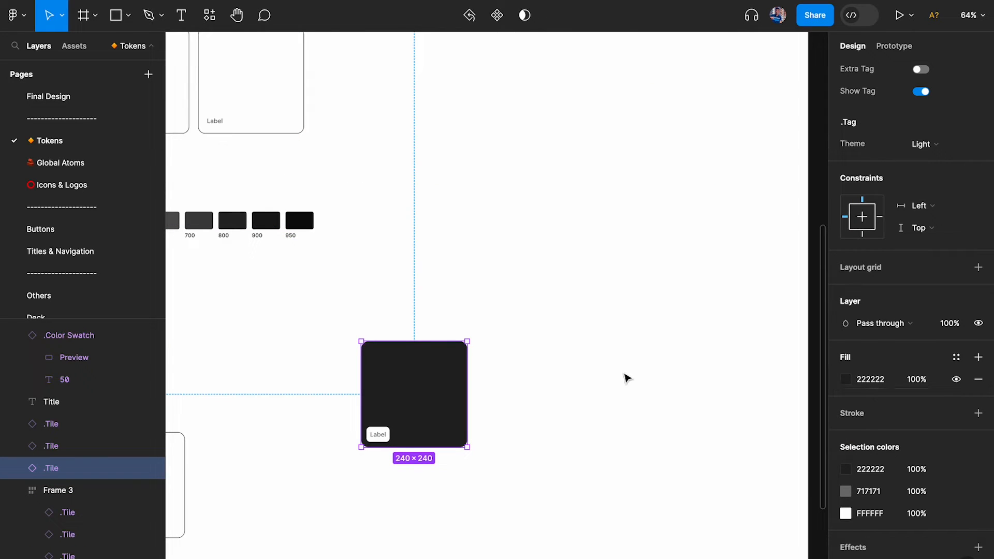
scroll(627, 378, "left", 3)
scroll(626, 378, "down", 2)
scroll(628, 378, "down", 3)
left_click_drag(344, 388, 656, 332)
scroll(656, 331, "up", 10)
left_click(622, 106)
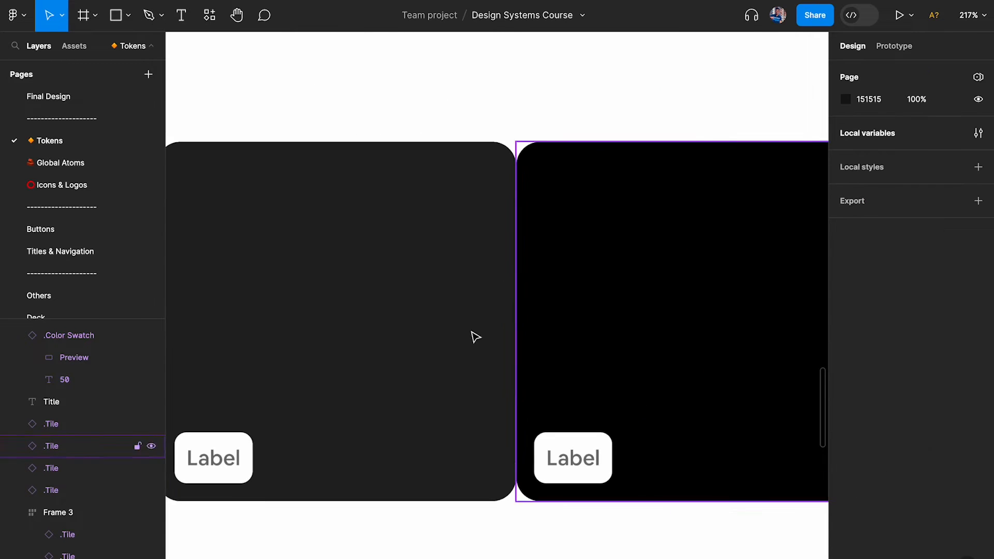
- Place a copy of the 950 swatch across the seam of the two dark tiles and raise it to about Y 1576
scroll(476, 337, "down", 6)
scroll(476, 288, "up", 3)
scroll(475, 288, "left", 1)
left_click_drag(314, 238, 573, 499)
scroll(572, 499, "up", 5)
left_click(589, 177)
scroll(590, 177, "down", 5)
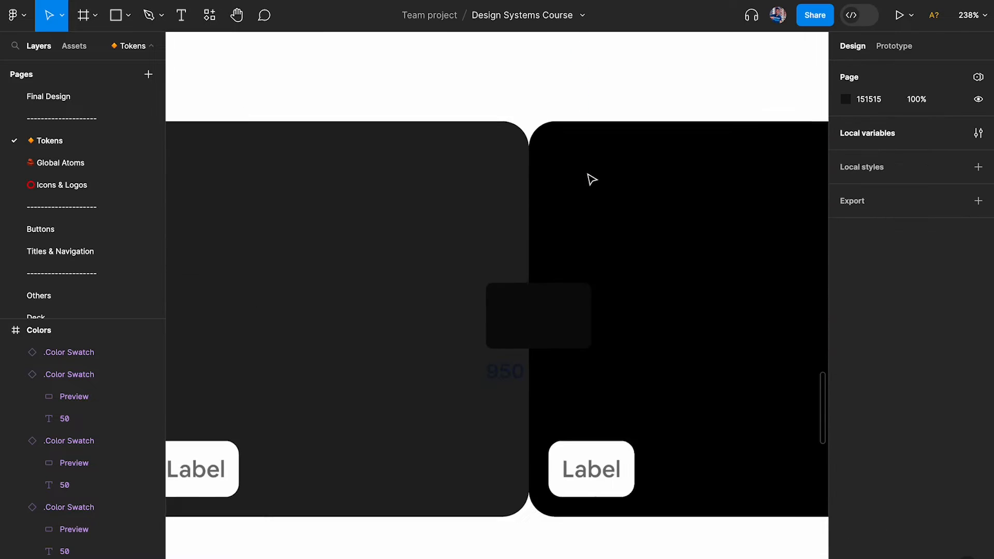
left_click(536, 284)
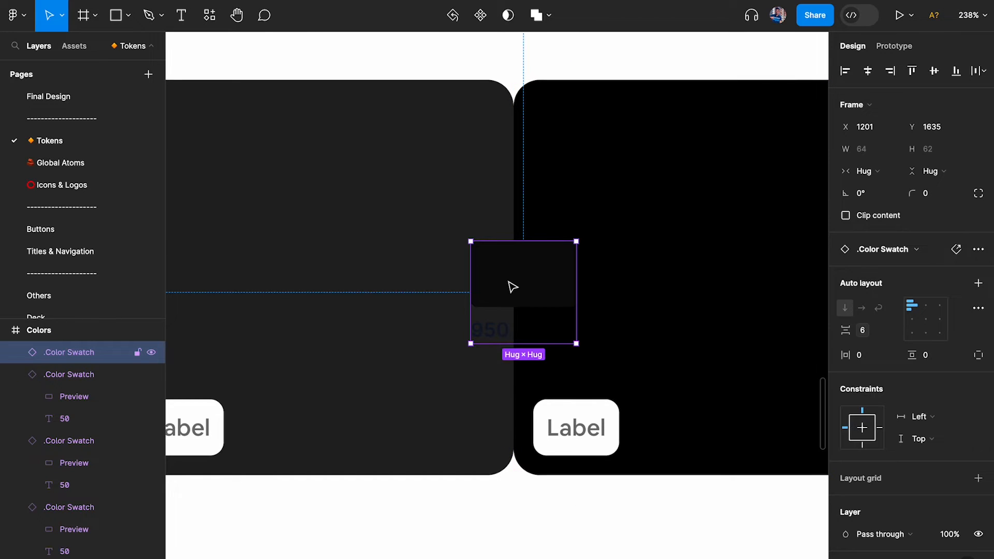
scroll(510, 284, "down", 3)
left_click_drag(510, 284, 512, 222)
- Place a copy of the 900 swatch below the 950 copy on the seam and shift both copies up
scroll(512, 222, "down", 5)
scroll(512, 222, "up", 2)
scroll(511, 221, "left", 2)
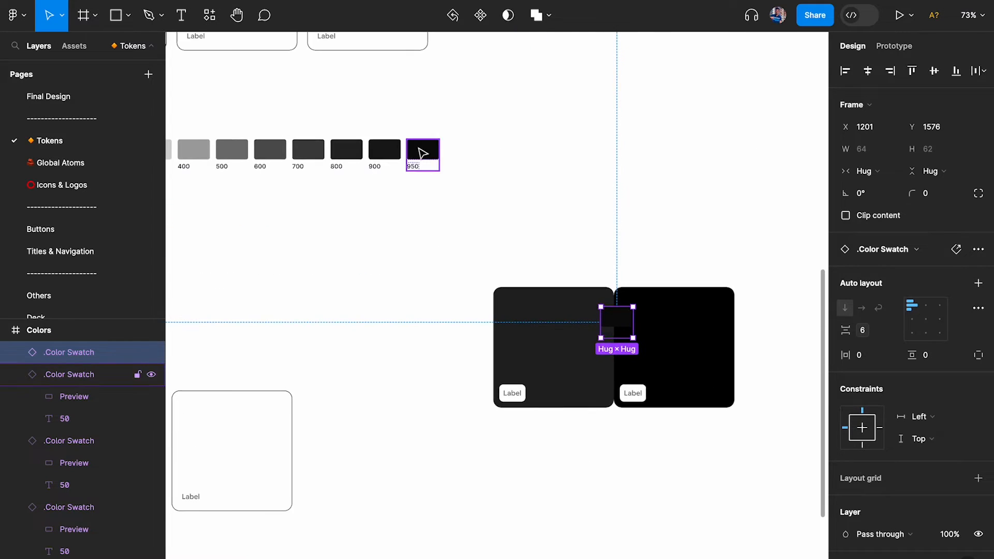
left_click_drag(422, 152, 634, 355)
scroll(623, 346, "up", 4)
scroll(635, 355, "down", 5)
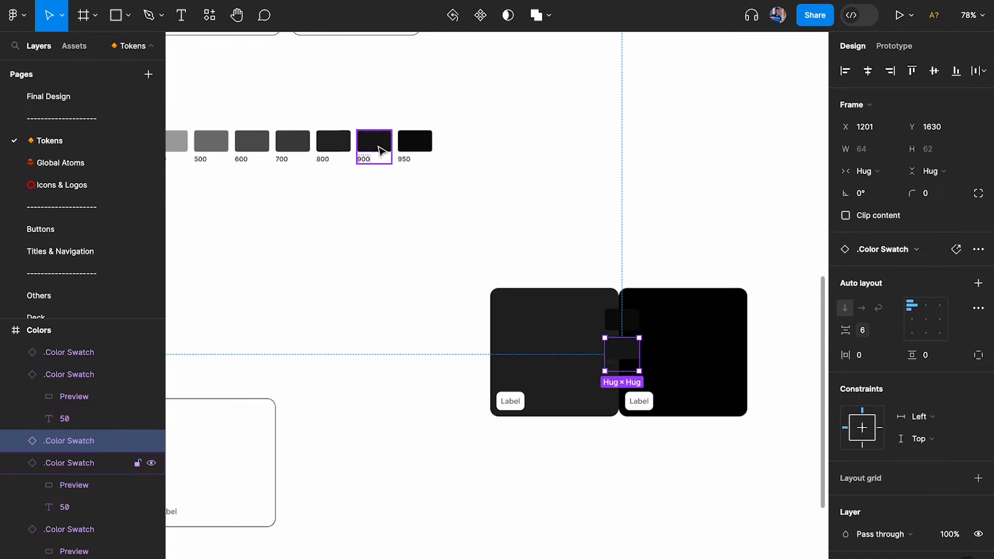
left_click(629, 322, "shift")
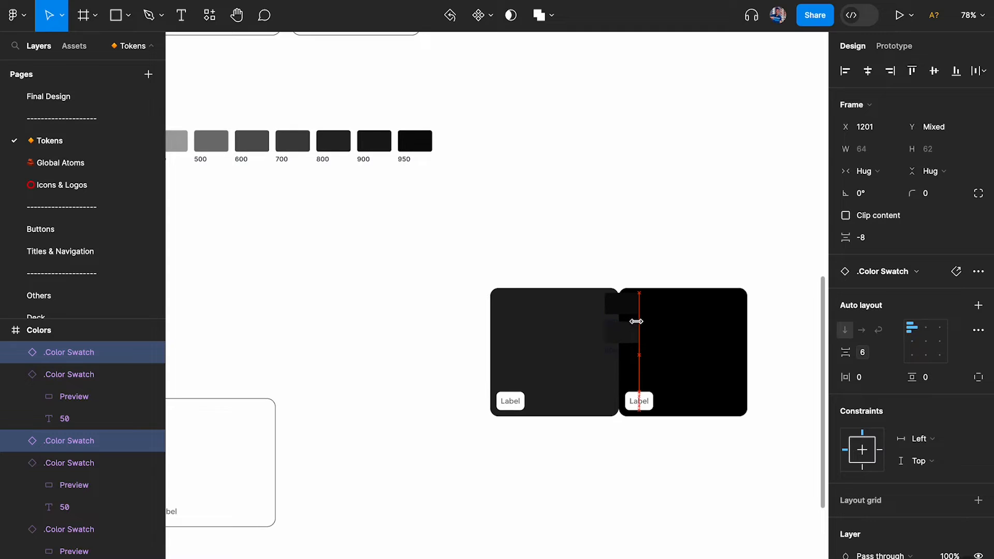
left_click(625, 345)
scroll(626, 345, "up", 4)
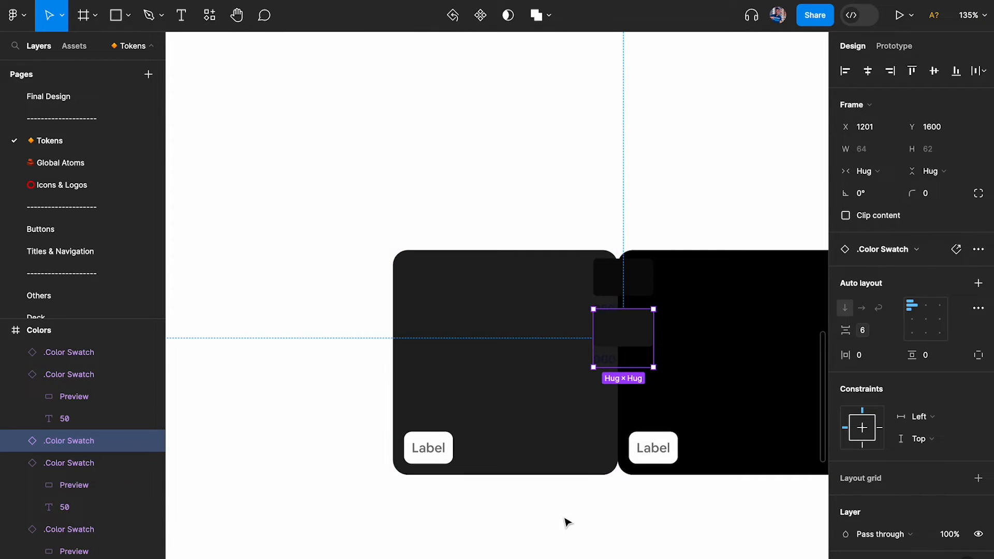
scroll(637, 366, "up", 3)
- Place a copy of the 800 swatch below the 900 copy across the seam of the two dark tiles
scroll(639, 366, "down", 8)
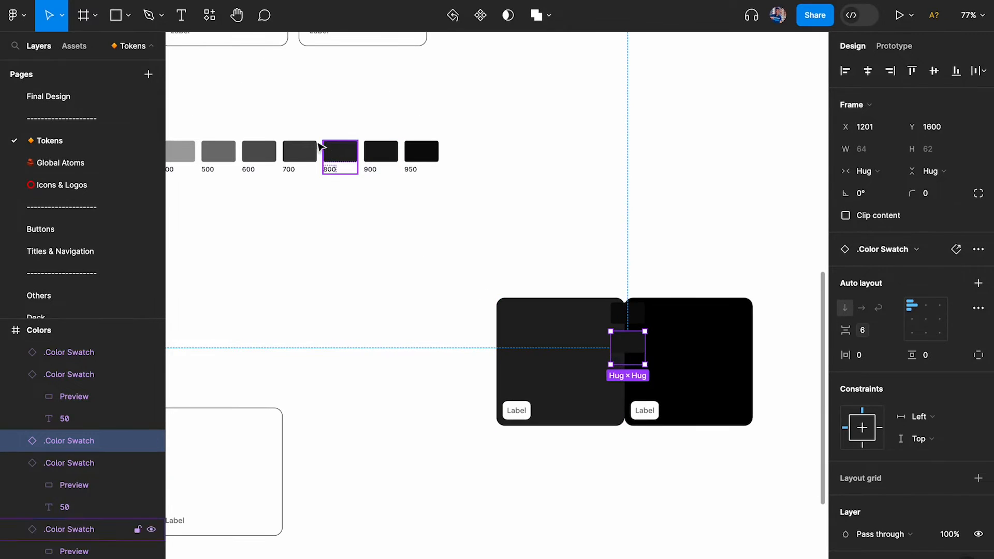
left_click_drag(323, 148, 621, 380)
scroll(621, 380, "up", 6)
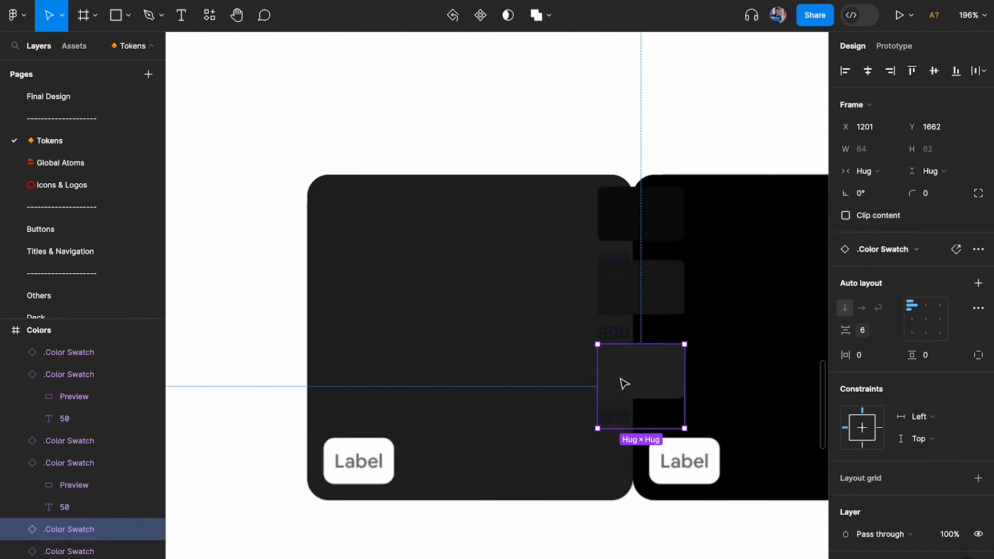
left_click(650, 508)
scroll(615, 482, "right", 1)
scroll(614, 481, "down", 5)
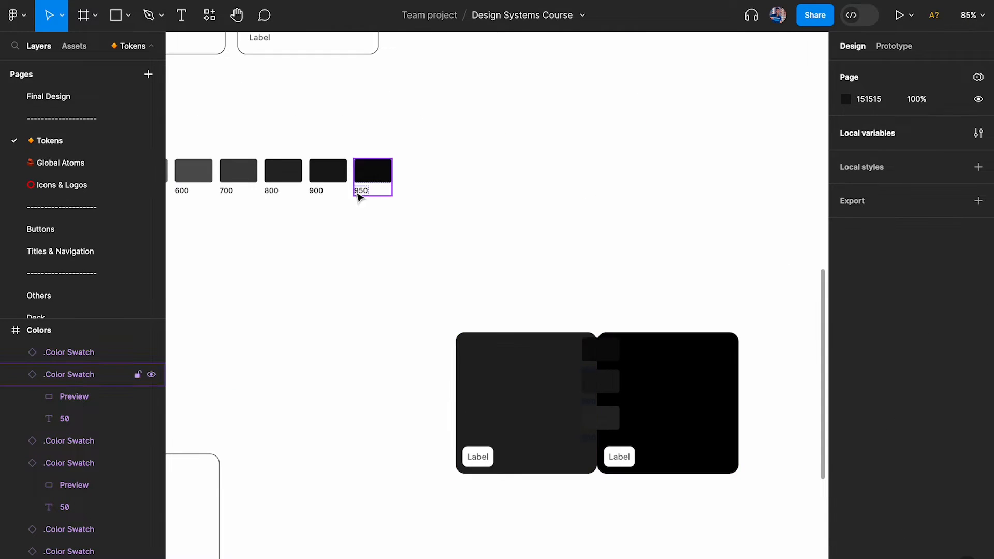
- Try a copy of the 700 neutral swatch below the 800 swatch across the seam of the dark comparison tiles
left_click_drag(233, 166, 599, 450)
scroll(598, 447, "up", 4)
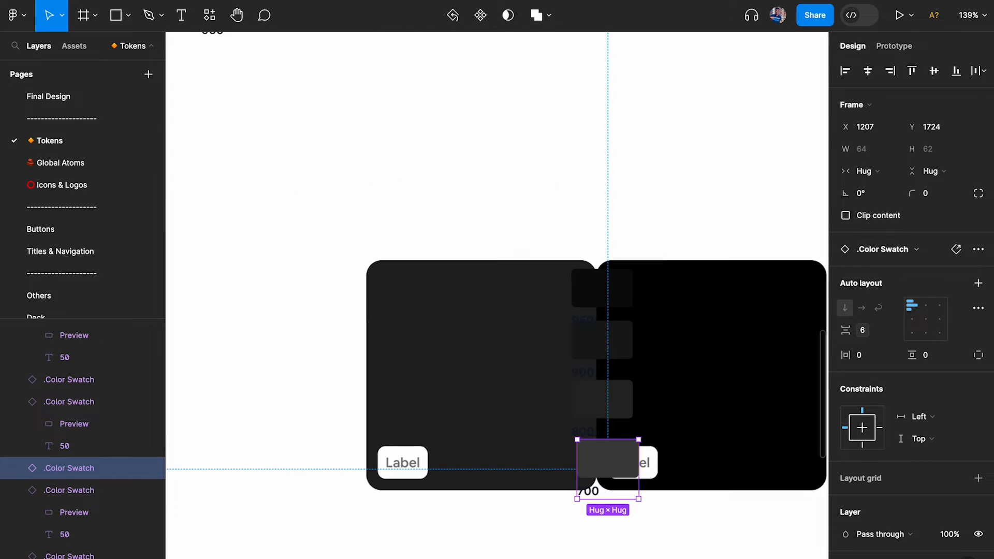
left_click(587, 507)
scroll(590, 511, "up", 8)
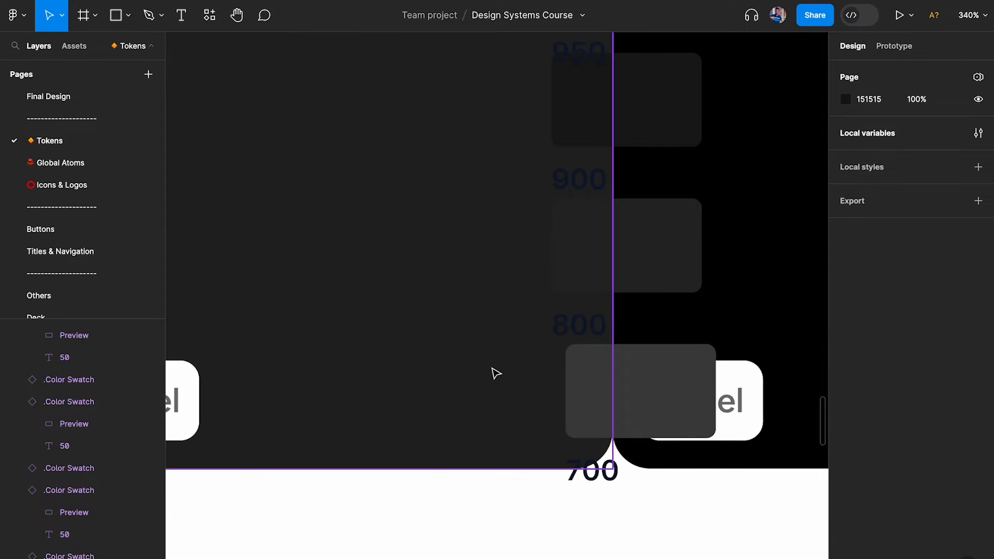
left_click(606, 384)
key("Delete")
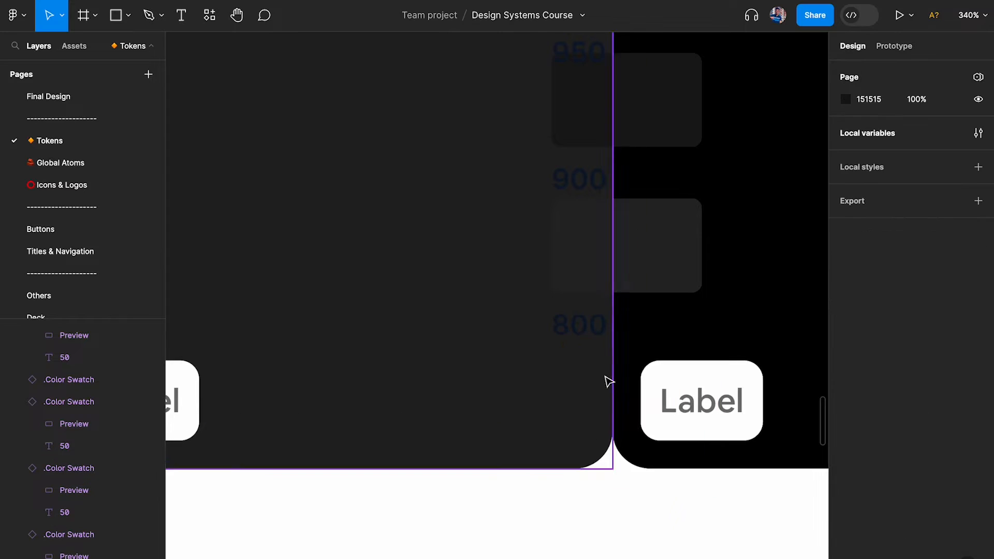
- Compare the 950, 900 and 800 swatches against the two dark comparison tiles, including the colour values used
scroll(608, 382, "up", 3)
scroll(608, 382, "right", 1)
scroll(609, 382, "up", 3)
scroll(609, 382, "right", 1)
left_click(551, 198)
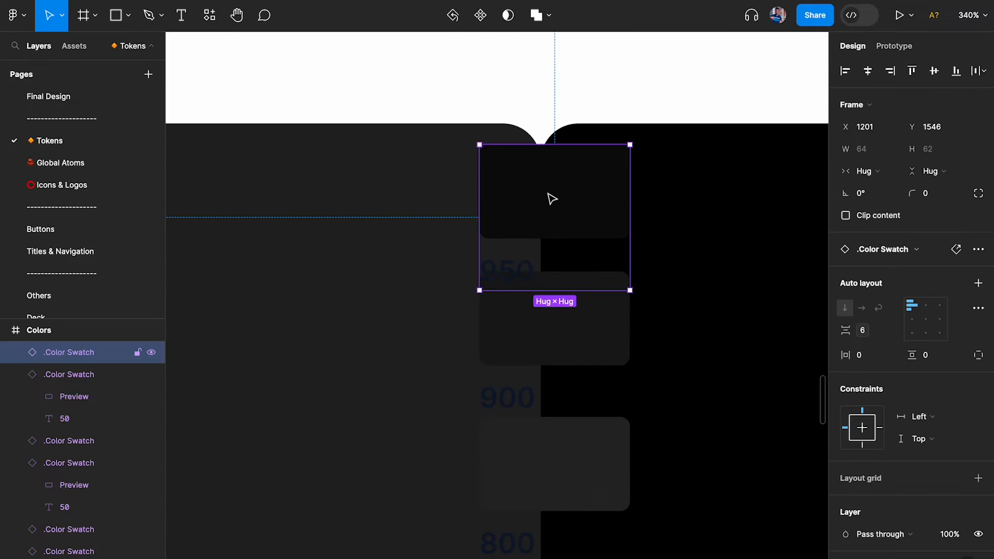
scroll(884, 359, "down", 4)
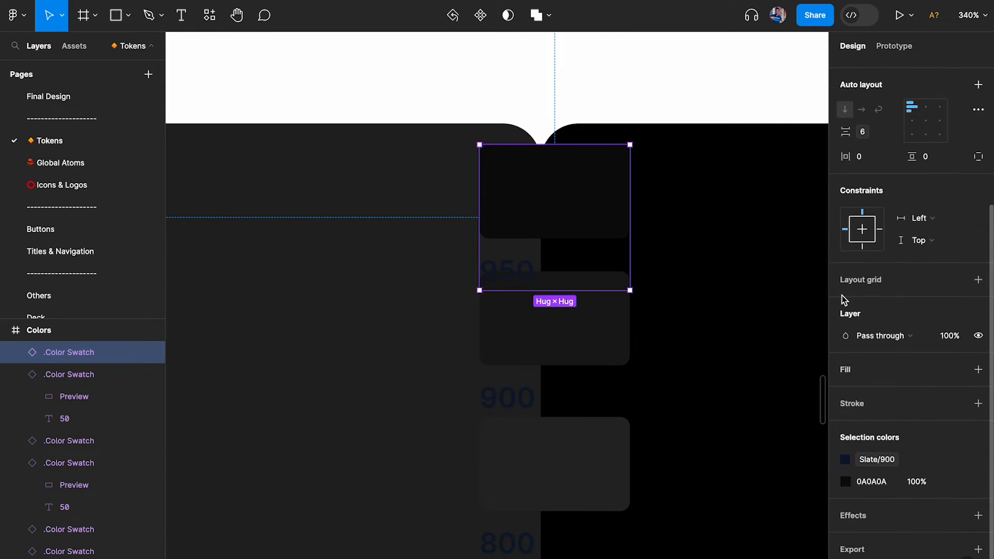
left_click(551, 213)
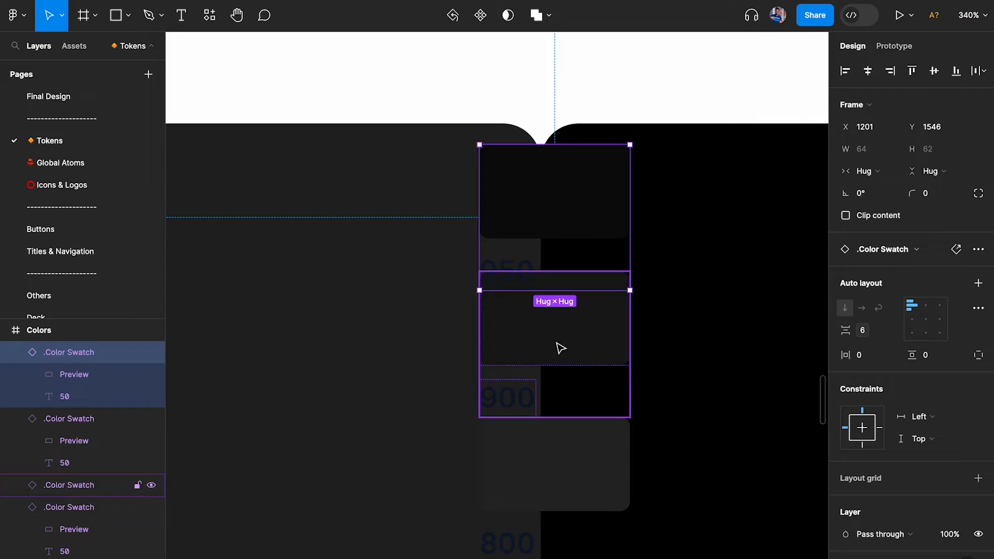
left_click(560, 348)
scroll(550, 347, "down", 4)
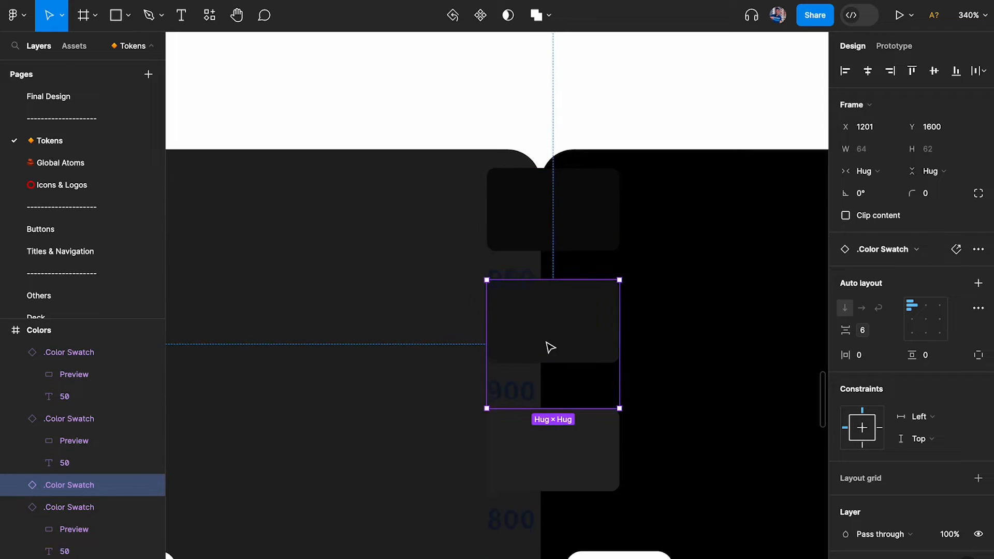
left_click(541, 442)
left_click(620, 184)
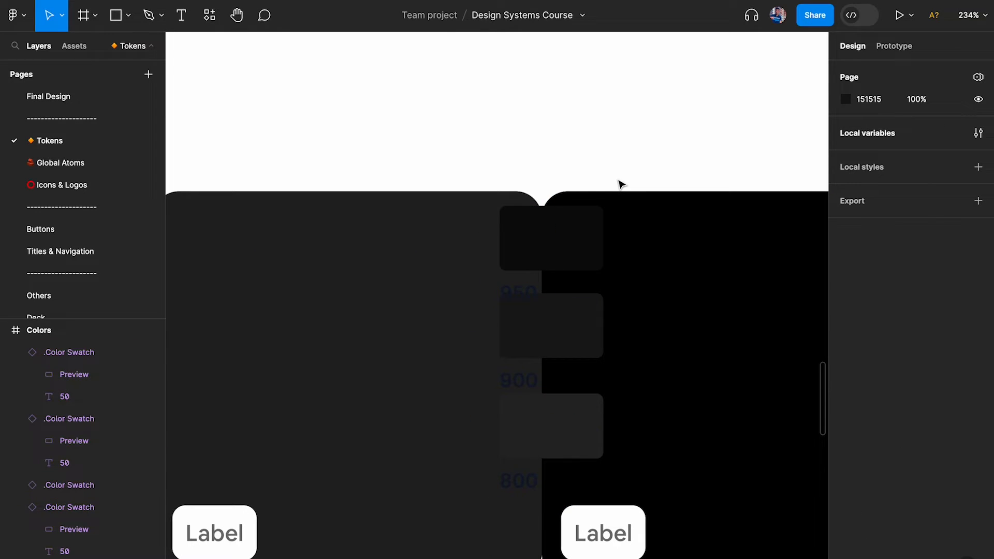
- Delete the 950 and 800 swatch copies from the comparison tiles, keeping only the 900 swatch
left_click(548, 252)
left_click(542, 426, "shift")
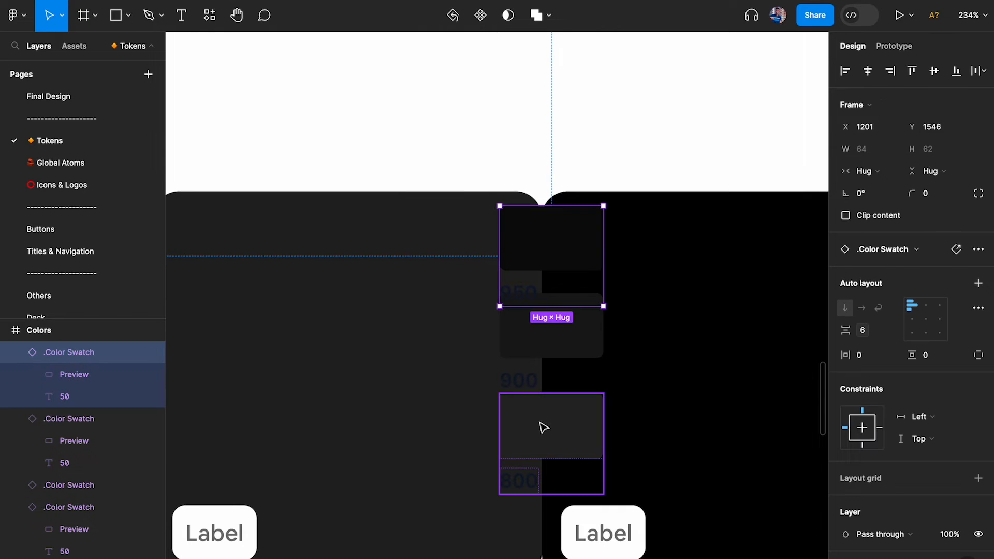
key("Delete")
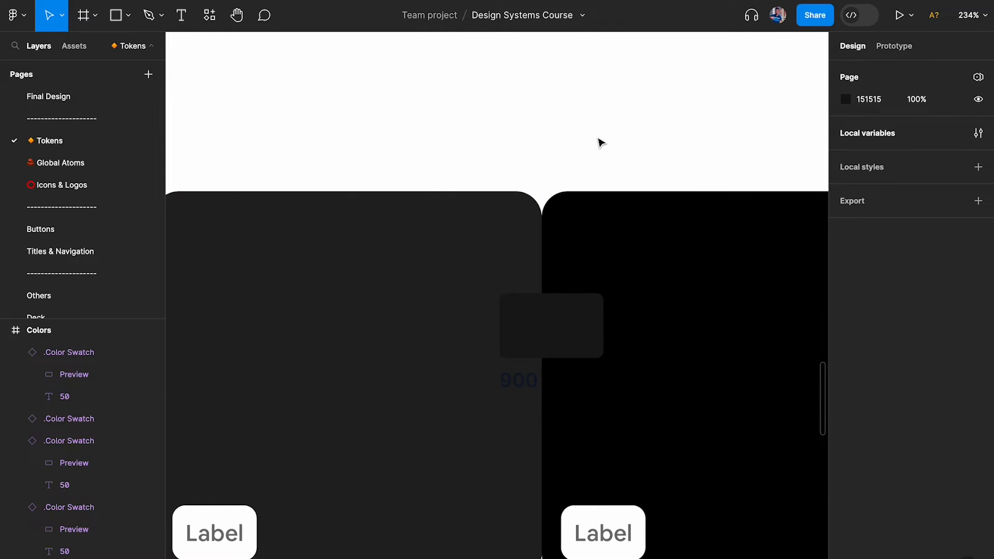
left_click(561, 332)
left_click(572, 184)
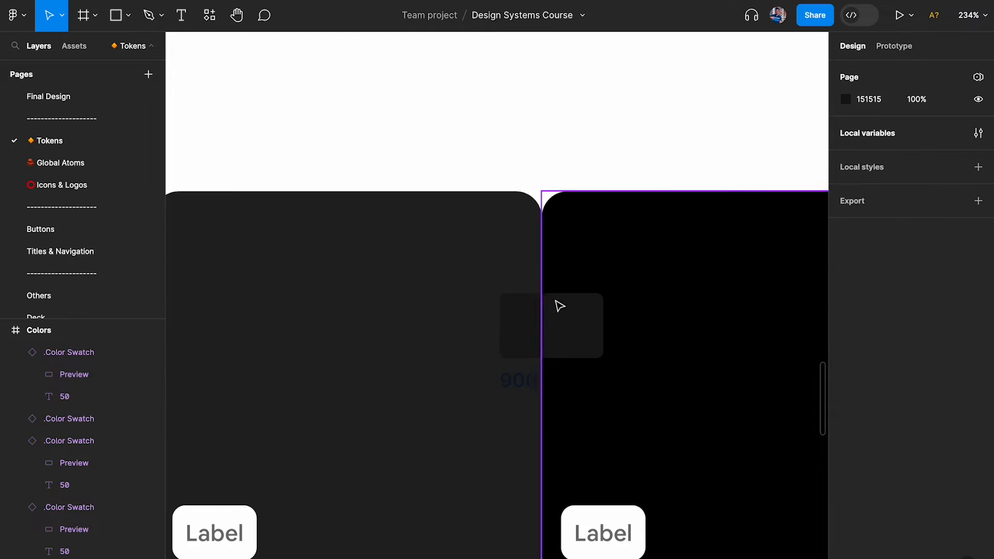
- Give the last tile in the first neutral row the 900 swatch's fill, 171717, and remove its stroke
left_click(550, 334, "super")
scroll(527, 251, "down", 10)
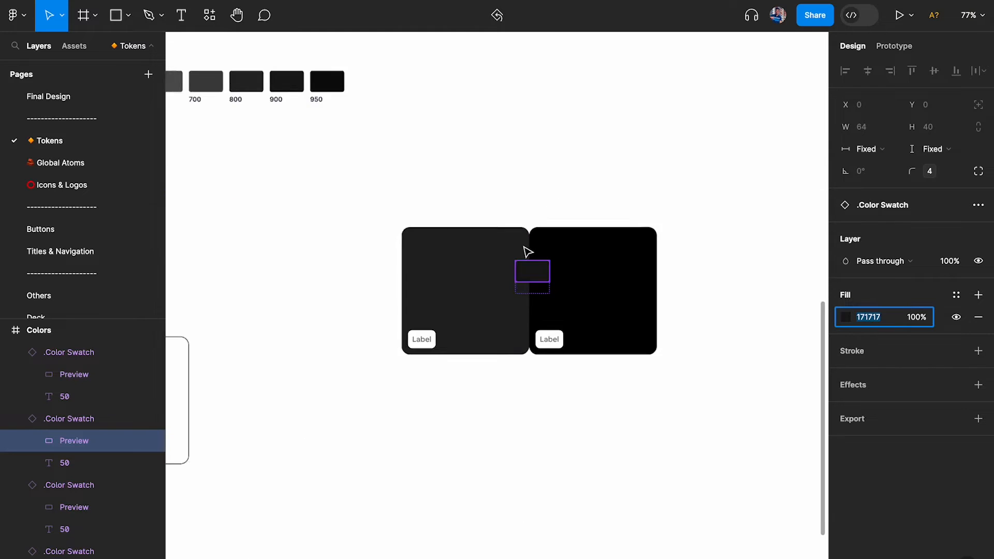
scroll(526, 251, "up", 4)
scroll(613, 274, "up", 3)
left_click(597, 273)
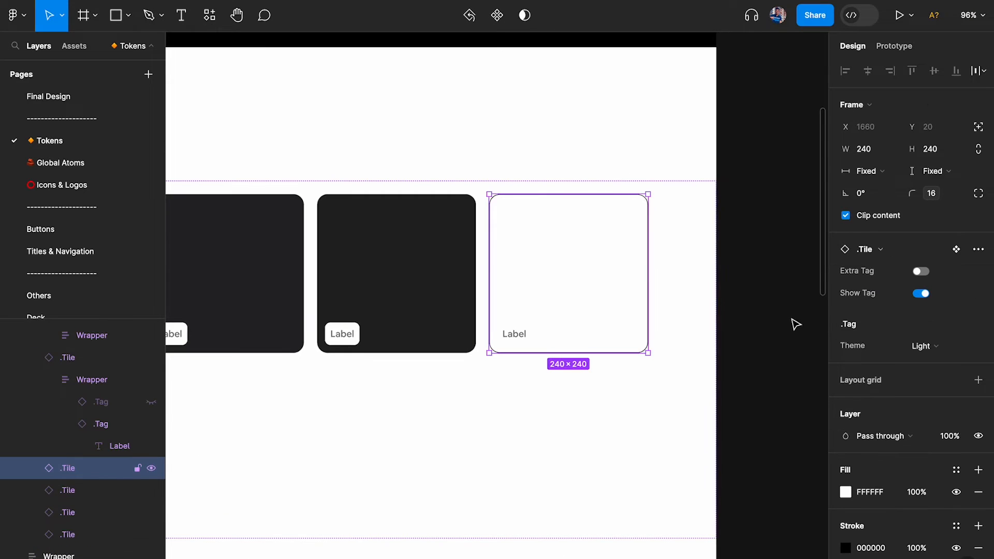
scroll(946, 415, "down", 3)
left_click(978, 408)
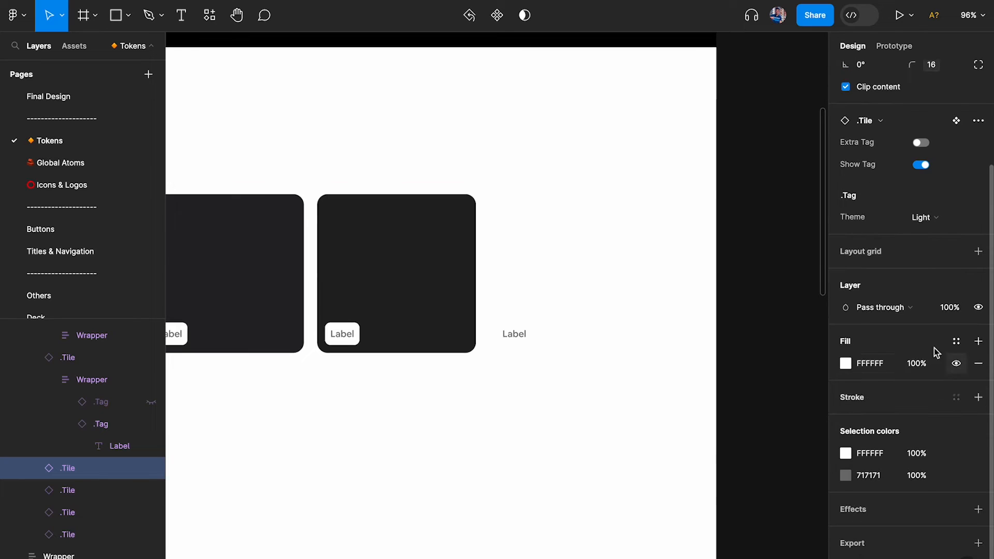
type("171717")
key("Return")
left_click(753, 325)
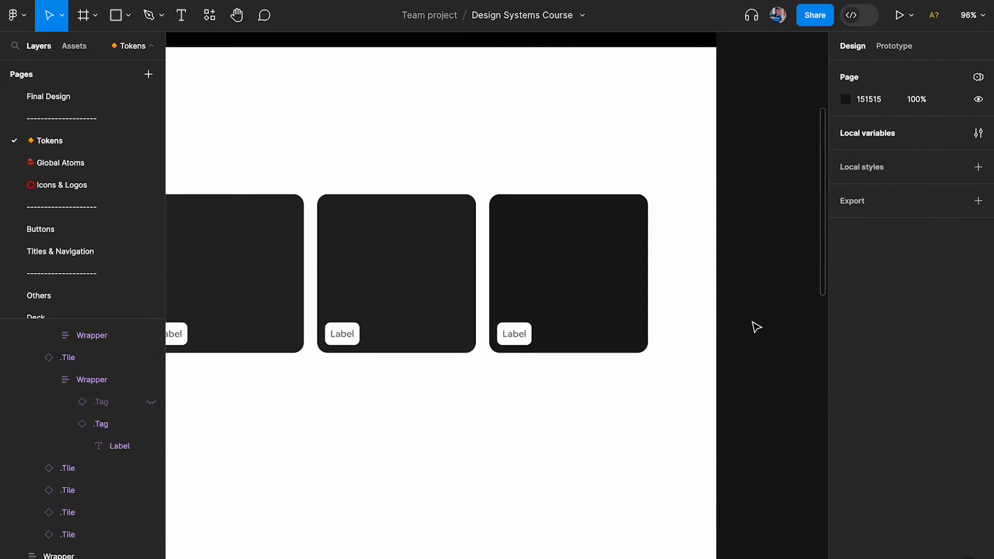
- Delete the two dark comparison tiles and the leftover 900 swatch copy below the neutral scale
scroll(479, 303, "down", 3)
left_click_drag(491, 399, 650, 456)
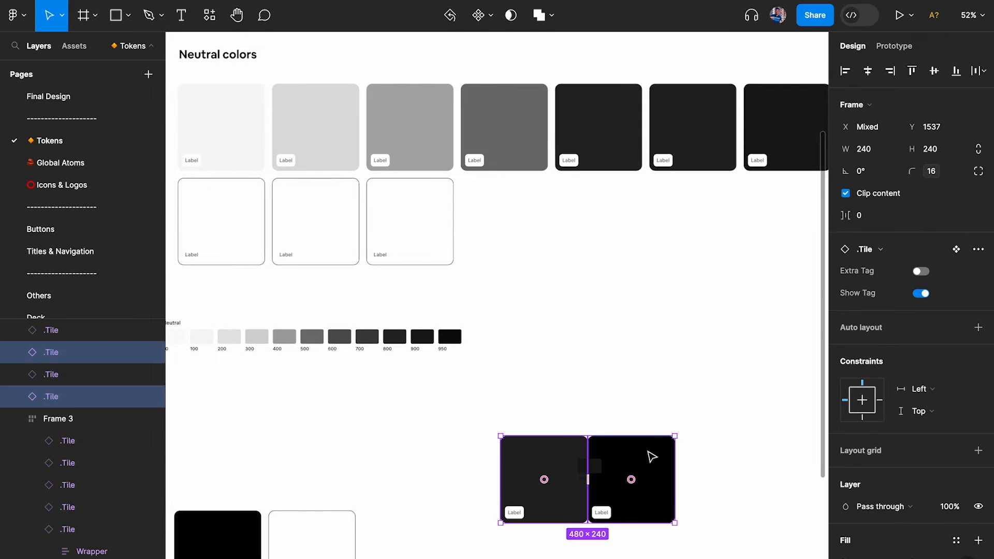
key("Delete")
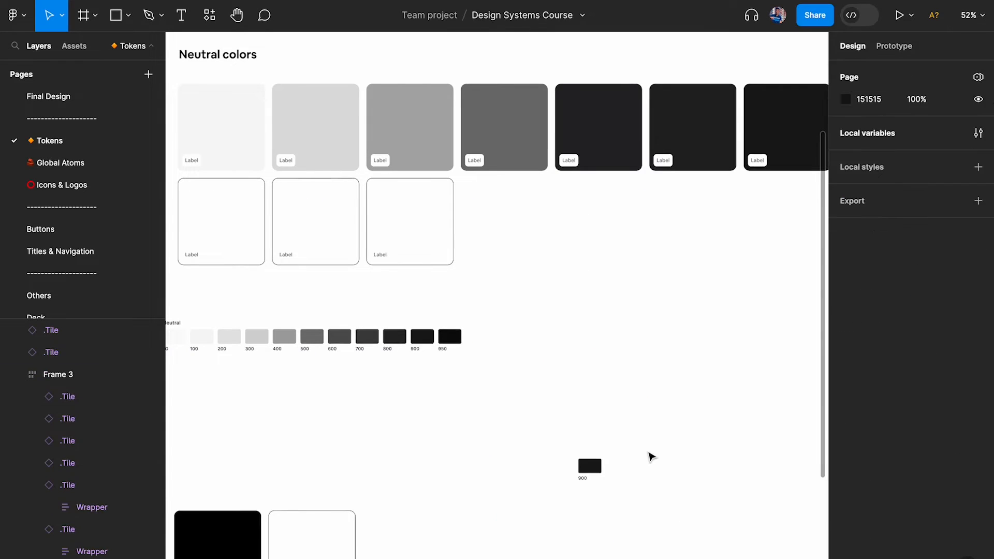
left_click_drag(619, 487, 643, 509)
key("Delete")
- Ungroup the frame around the neutral tiles and move all ten tiles out of the Colors frame onto empty canvas beside it
scroll(484, 280, "down", 3)
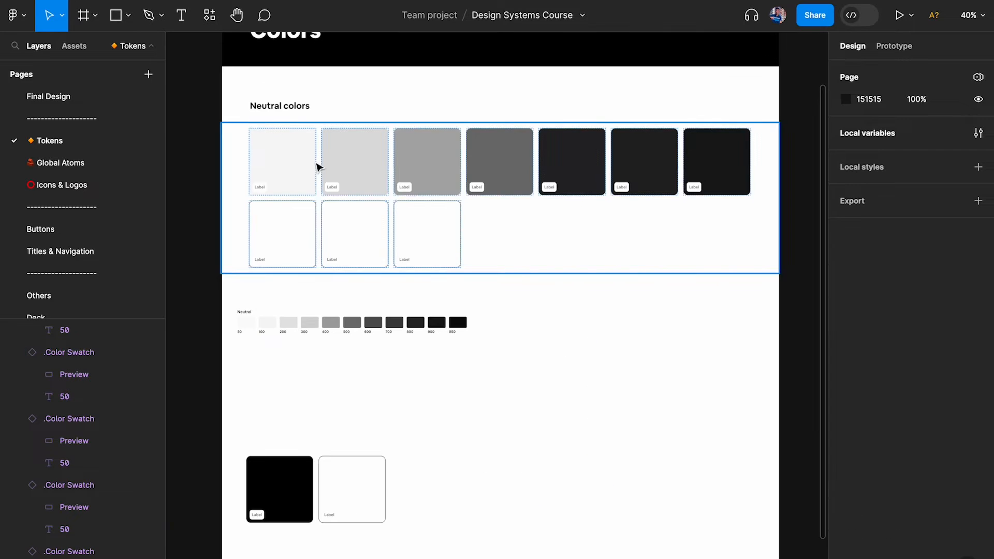
left_click(317, 167)
key("super+shift+g")
left_click(601, 351)
key("shift+1")
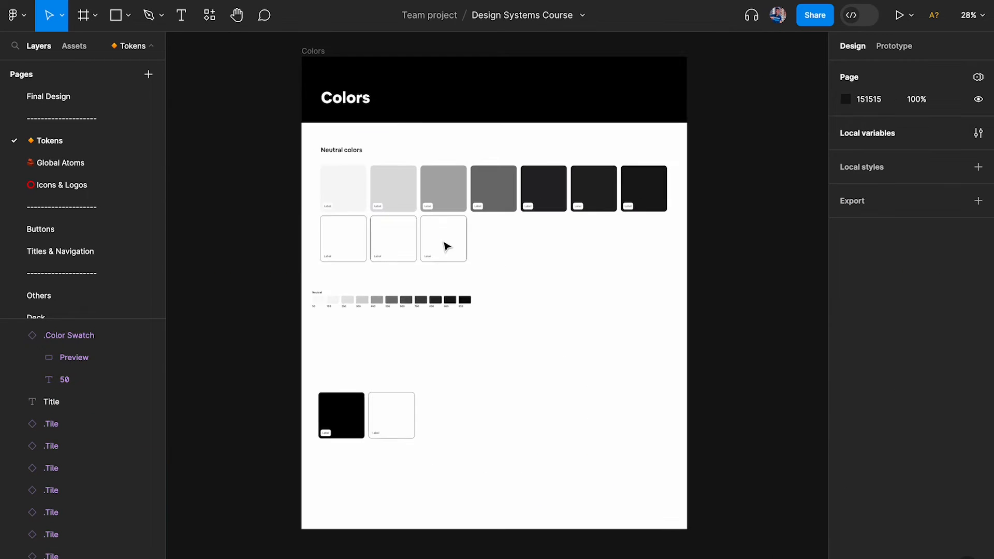
left_click_drag(276, 197, 675, 257)
scroll(361, 193, "down", 2)
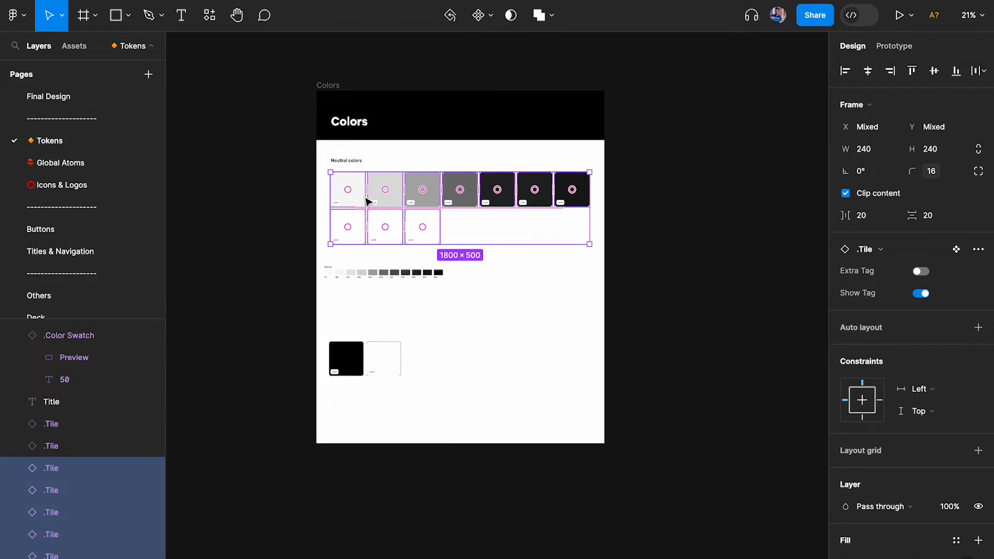
left_click_drag(366, 200, 661, 228)
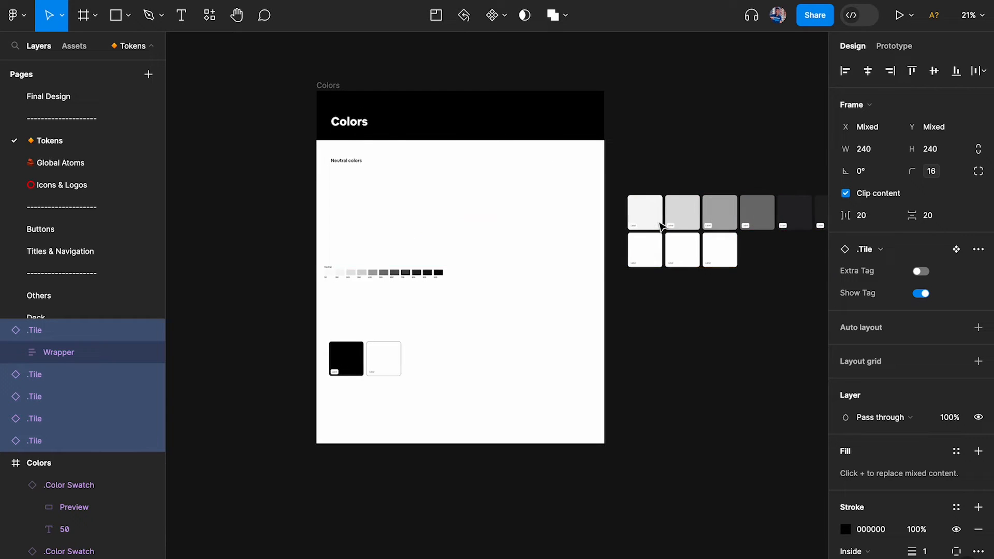
- Wrap the ten tiles in an auto layout frame with horizontal direction and width set to Hug contents
scroll(662, 228, "right", 3)
scroll(628, 233, "up", 2)
key("shift+a")
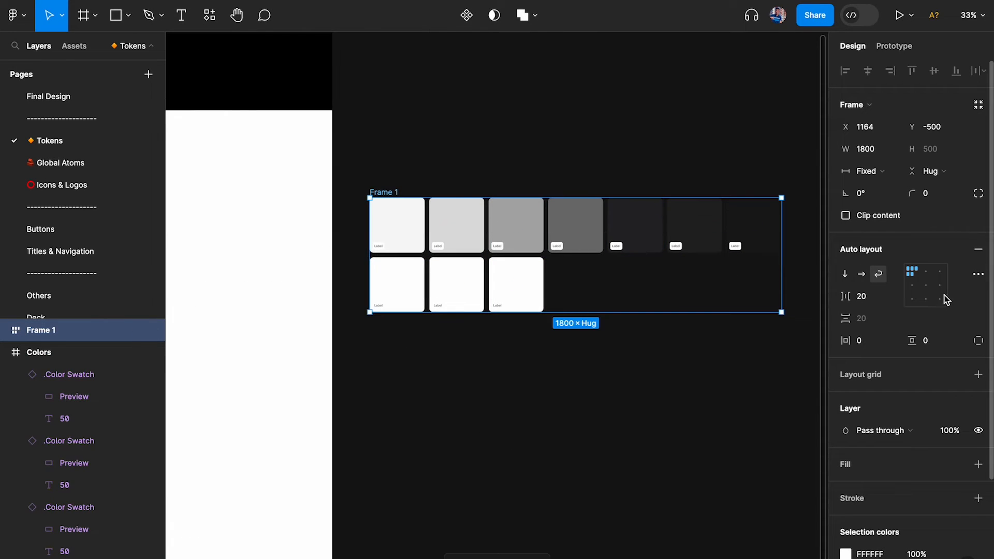
left_click(861, 274)
scroll(657, 328, "down", 2)
scroll(657, 328, "right", 2)
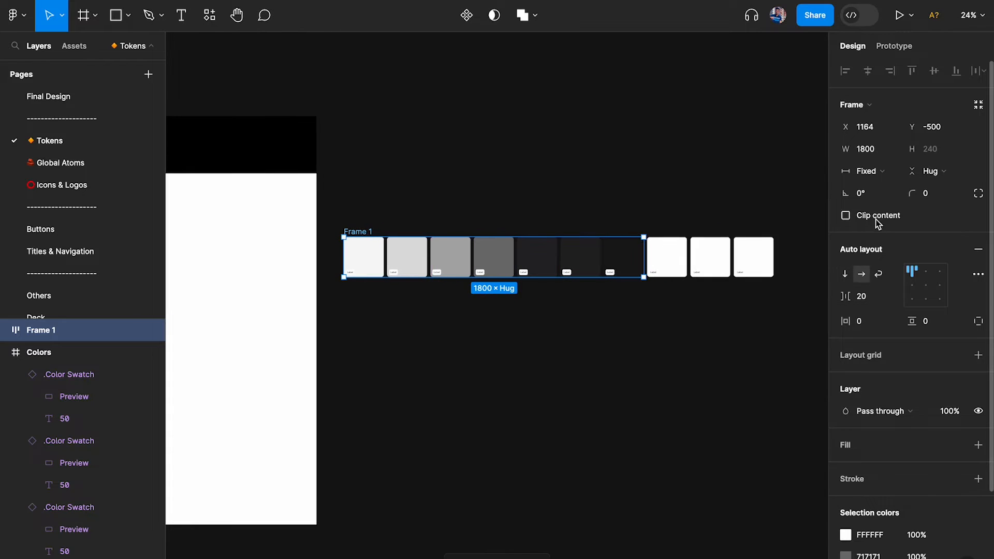
left_click(878, 167)
left_click(884, 188)
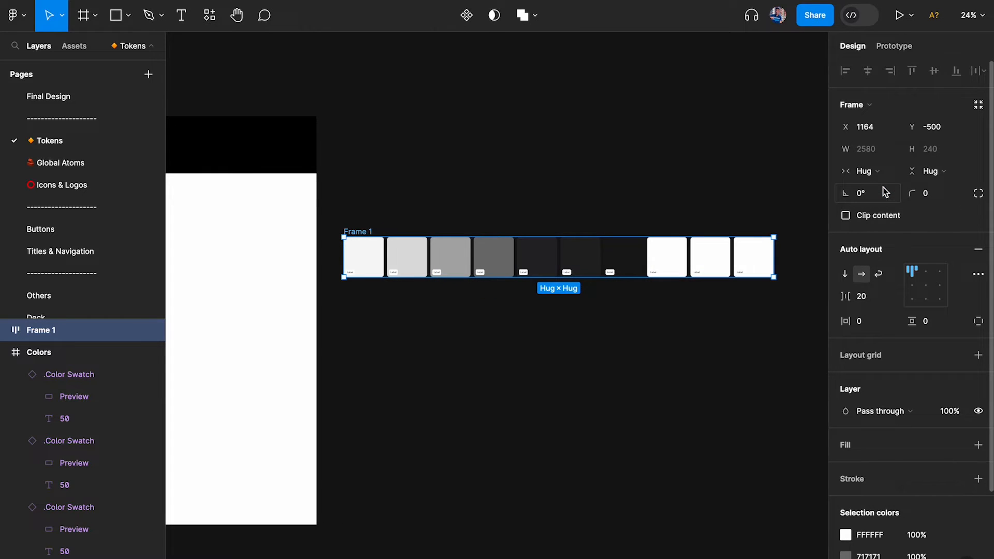
- Move the three white tiles to the start of the row, before the lightest grey tile
scroll(666, 265, "up", 3)
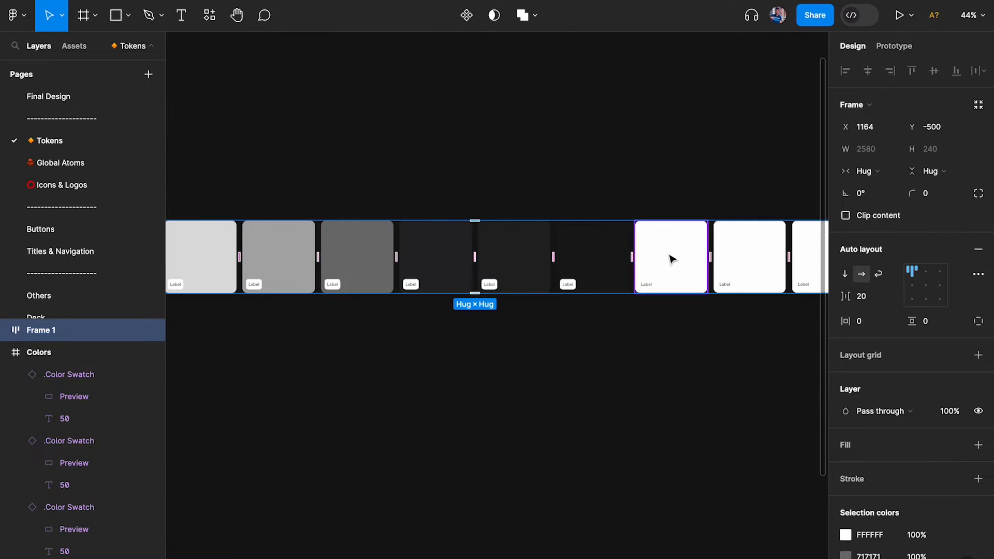
left_click(670, 255)
left_click(755, 254, "shift")
left_click(811, 251, "shift")
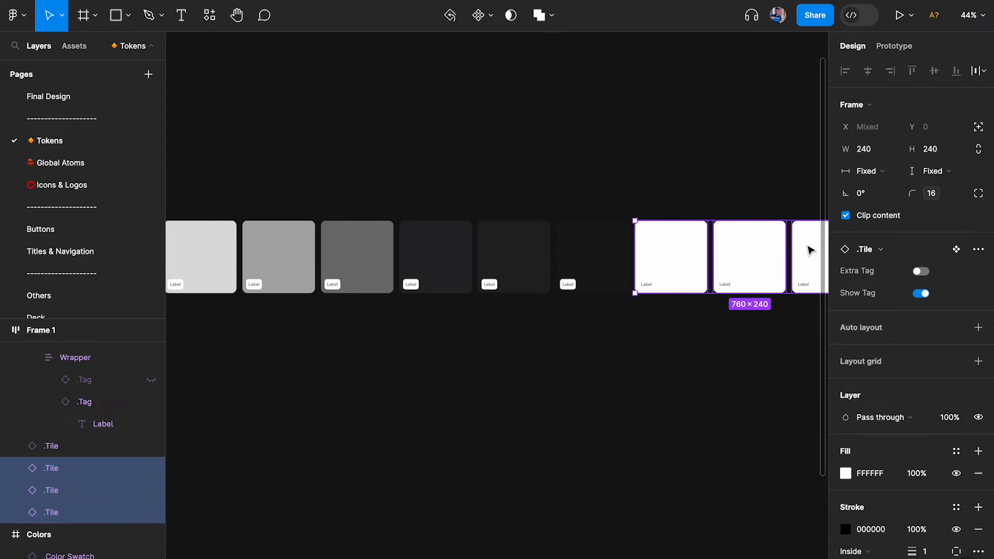
key("Left")
key("Left")
key("Left")
key("Left")
key("Left")
key("Left")
key("Left")
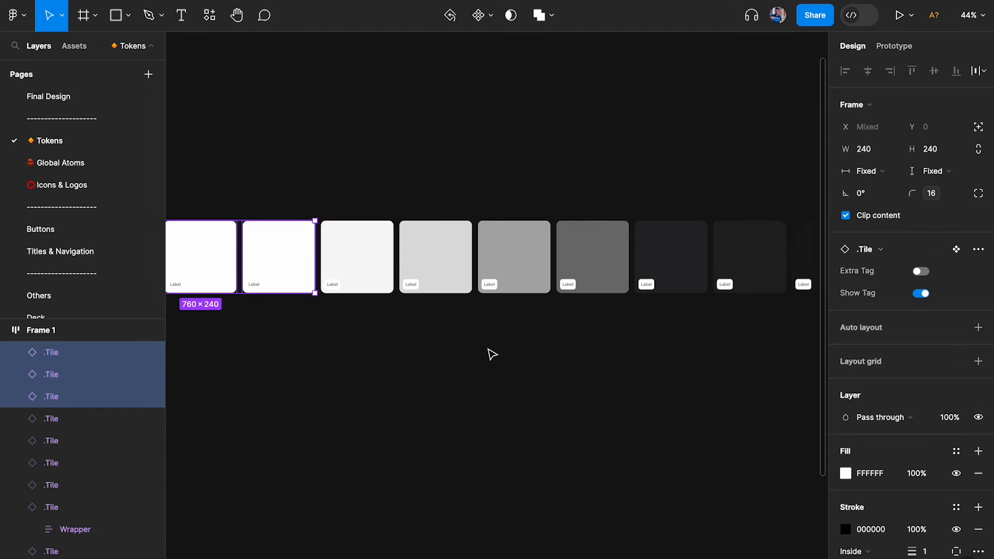
- Examine the fill values of the three darkest tiles at the end of the row
scroll(492, 355, "left", 3)
scroll(492, 355, "down", 2)
scroll(492, 355, "right", 2)
scroll(535, 327, "right", 1)
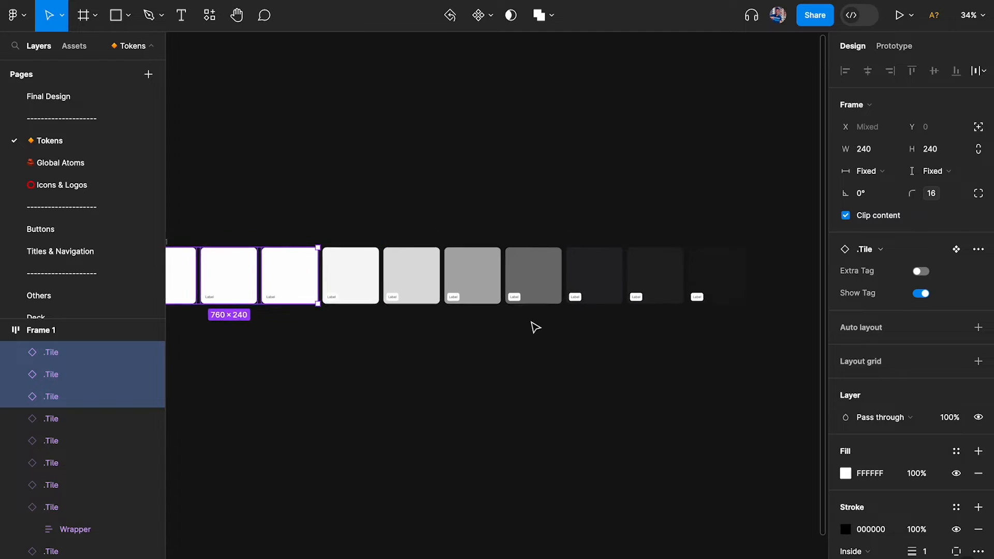
scroll(564, 322, "up", 3)
left_click(665, 250)
scroll(669, 251, "up", 3)
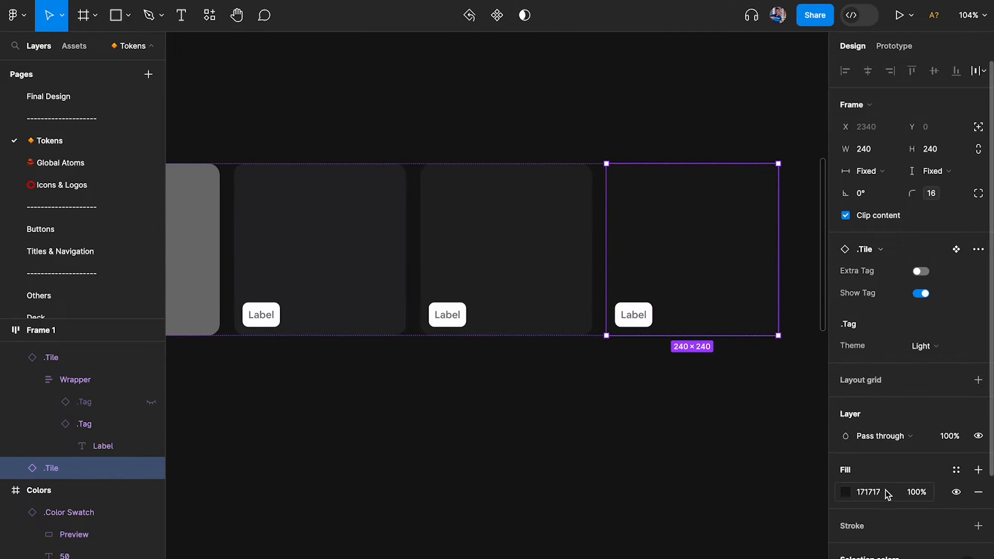
left_click(543, 271)
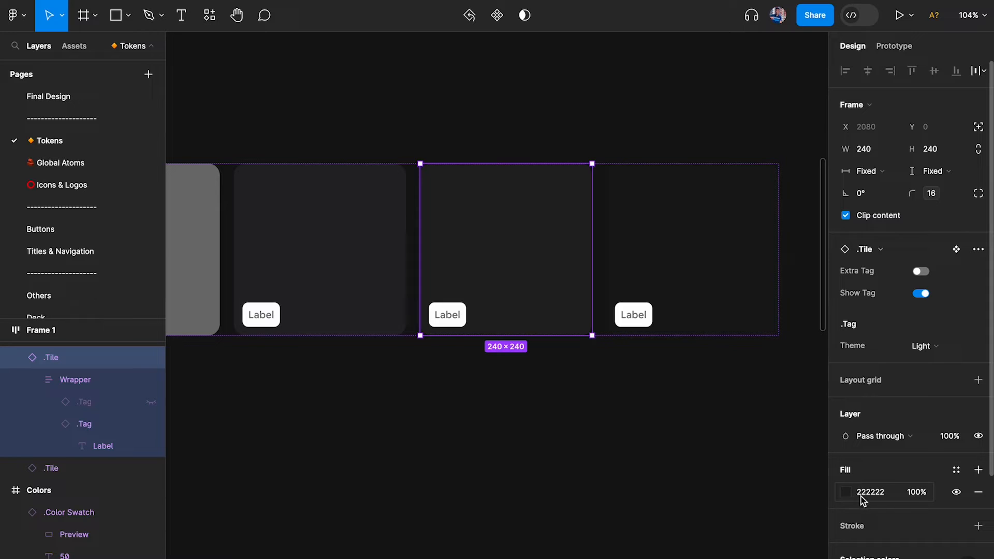
left_click(347, 244)
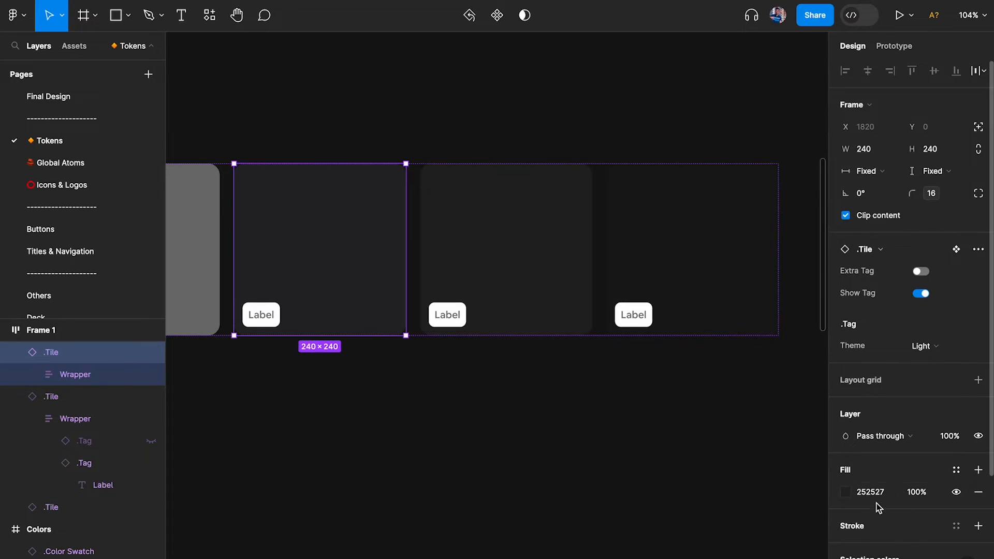
- Examine the fills of the three white tiles and the lightest grey tile next to them
scroll(584, 449, "down", 5)
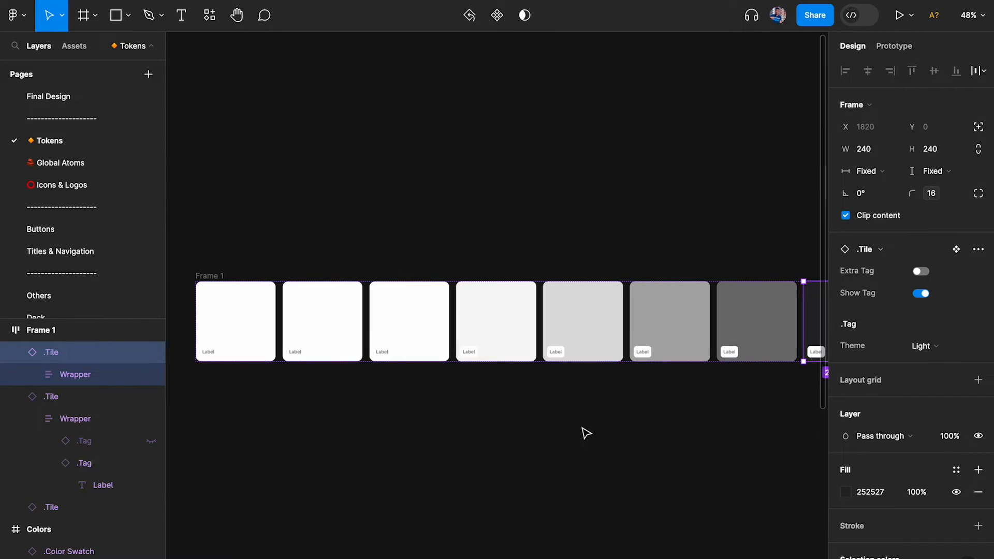
left_click(277, 265)
scroll(497, 288, "up", 3)
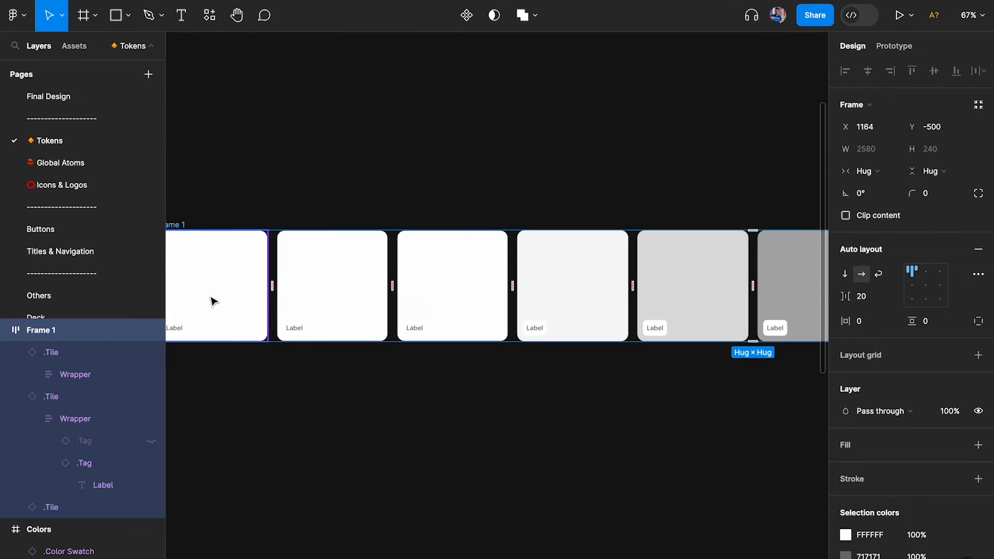
left_click(207, 304)
left_click(366, 290, "shift")
left_click(448, 291, "shift")
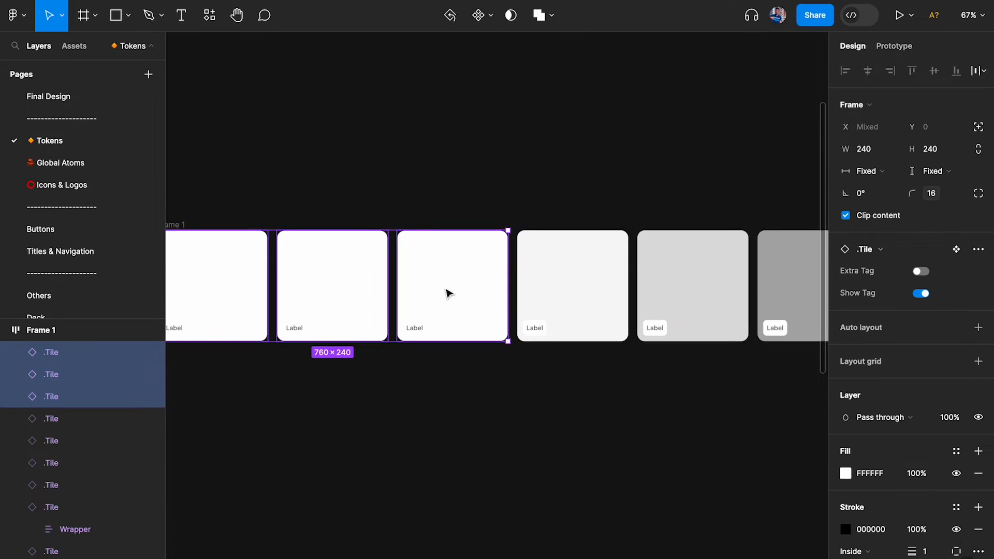
scroll(450, 276, "down", 1)
left_click(448, 276)
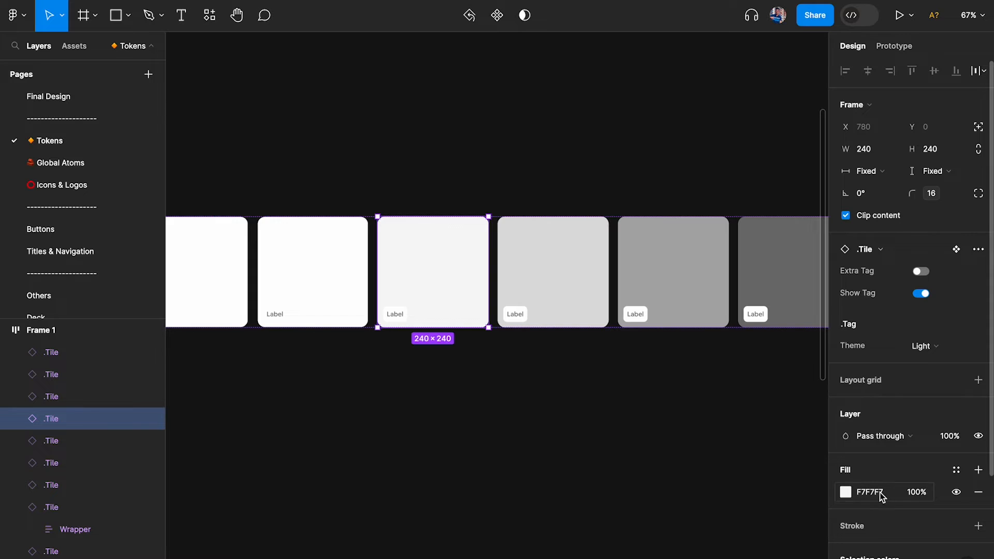
- Examine the common fill of the three white tiles by selecting them together
scroll(579, 366, "down", 2)
scroll(555, 377, "left", 2)
left_click(505, 291)
left_click(433, 280, "shift")
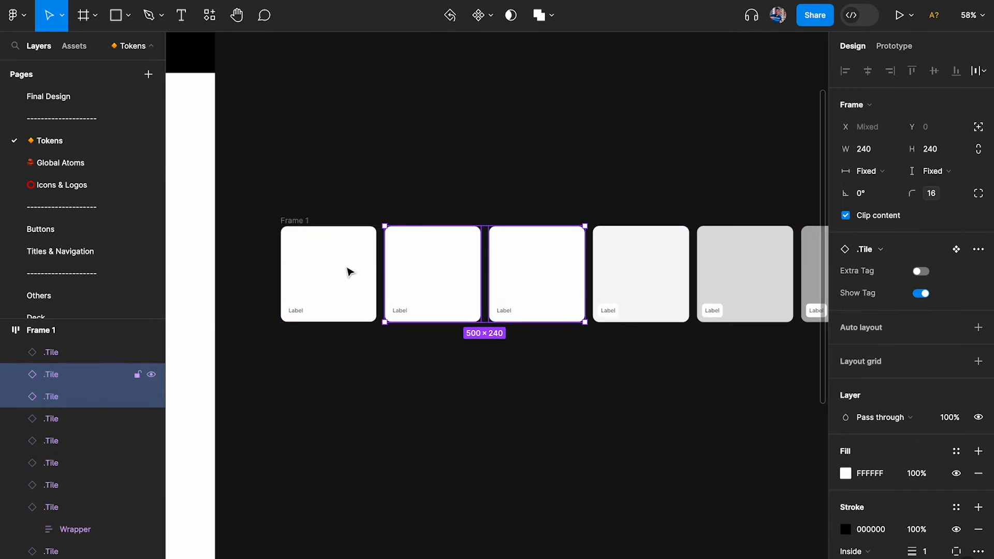
left_click(331, 270, "shift")
scroll(331, 270, "down", 5)
scroll(340, 282, "right", 2)
left_click(344, 322)
- Move the whole row of Neutral color swatches out of the Colors frame to below the tile row
scroll(343, 322, "left", 8)
scroll(357, 331, "down", 3)
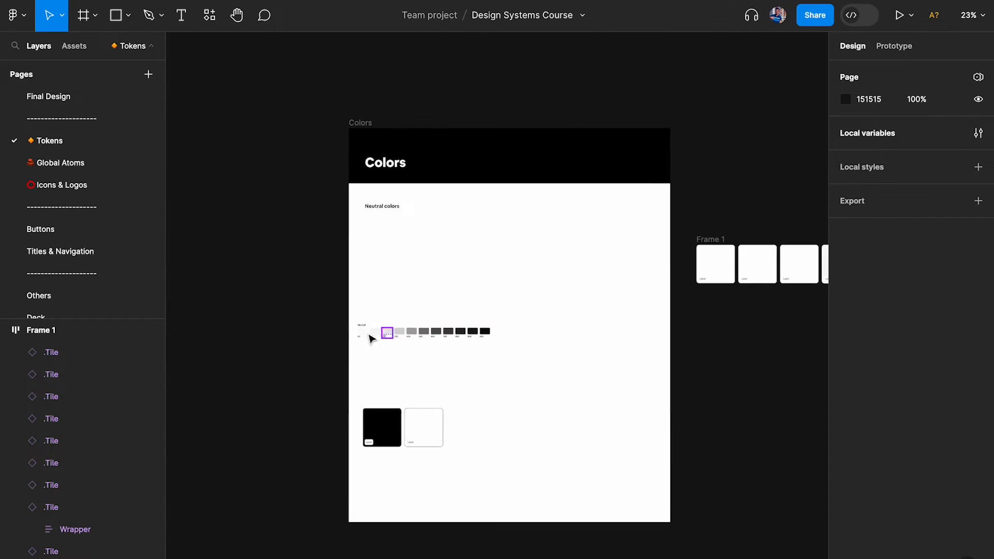
left_click_drag(363, 340, 520, 333)
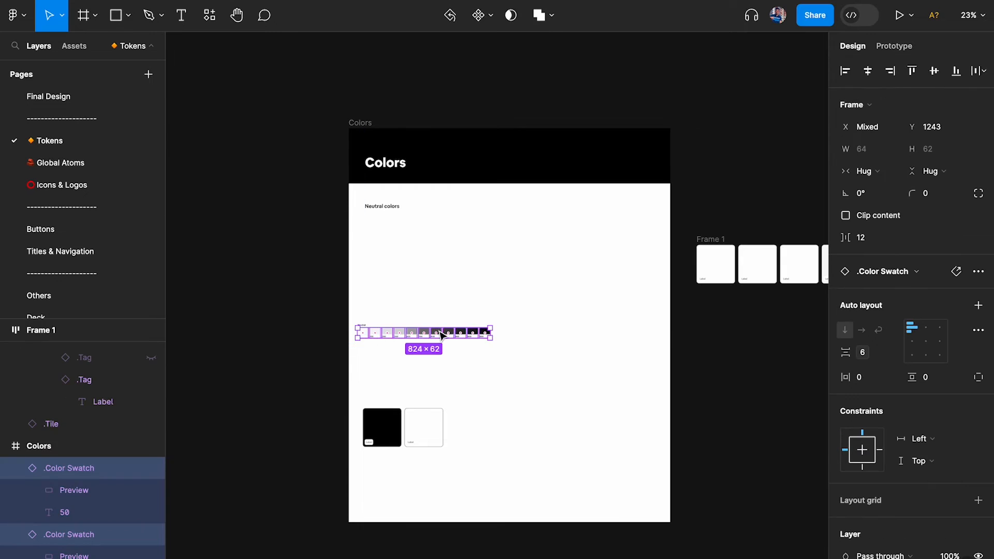
left_click_drag(440, 330, 765, 337)
scroll(766, 337, "right", 4)
scroll(628, 349, "up", 3)
- Scale the neutral swatch row up proportionally to about 3588 × 270 and position it below the tile row
key("k")
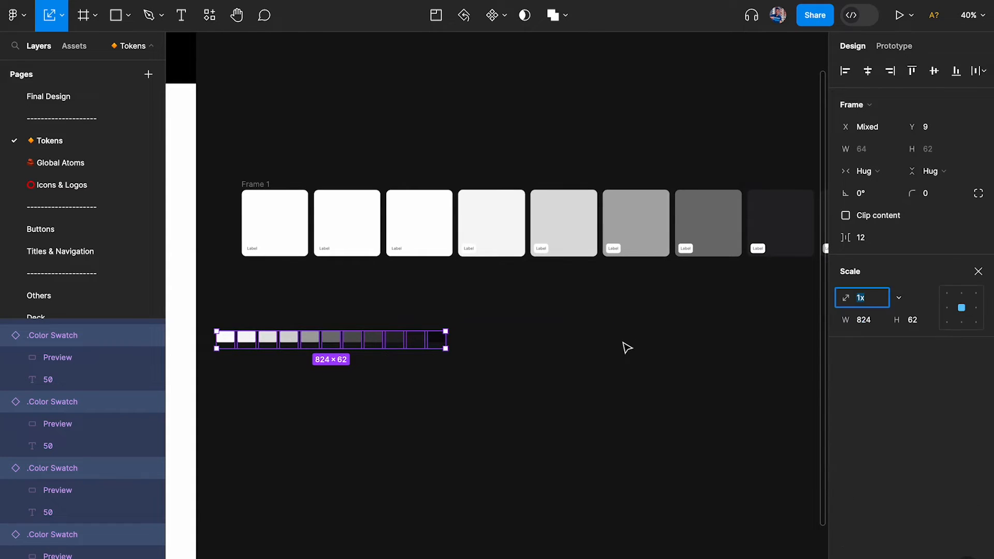
left_click_drag(447, 347, 570, 407)
scroll(570, 407, "right", 3)
scroll(570, 391, "down", 3)
mouse_move(573, 354)
left_mouse_down()
mouse_move(604, 350)
mouse_move(589, 349)
left_mouse_up()
left_click(676, 207)
scroll(655, 215, "right", 1)
scroll(591, 222, "up", 2)
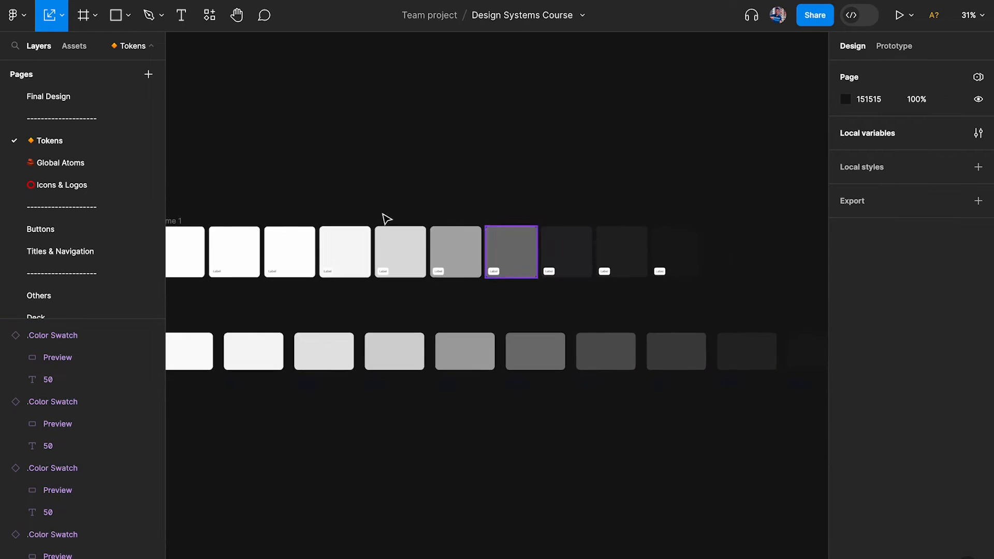
- Hide the interface and move the three white tiles into a separate row above the grey tiles
scroll(337, 213, "left", 2)
key("ctrl+backslash")
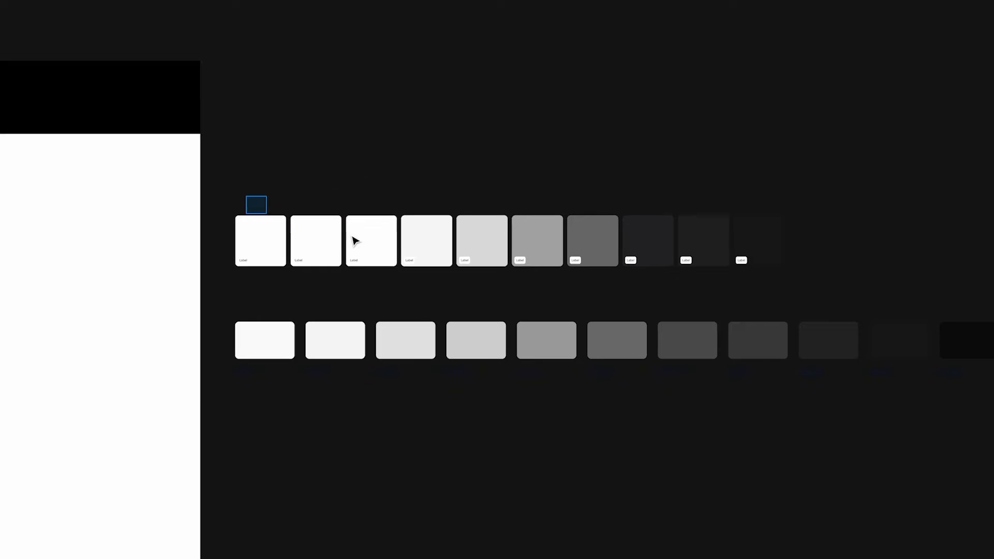
left_click_drag(381, 241, 379, 149)
- Compare the seven grey tiles with the enlarged neutral swatches below them
left_click_drag(344, 191, 800, 251)
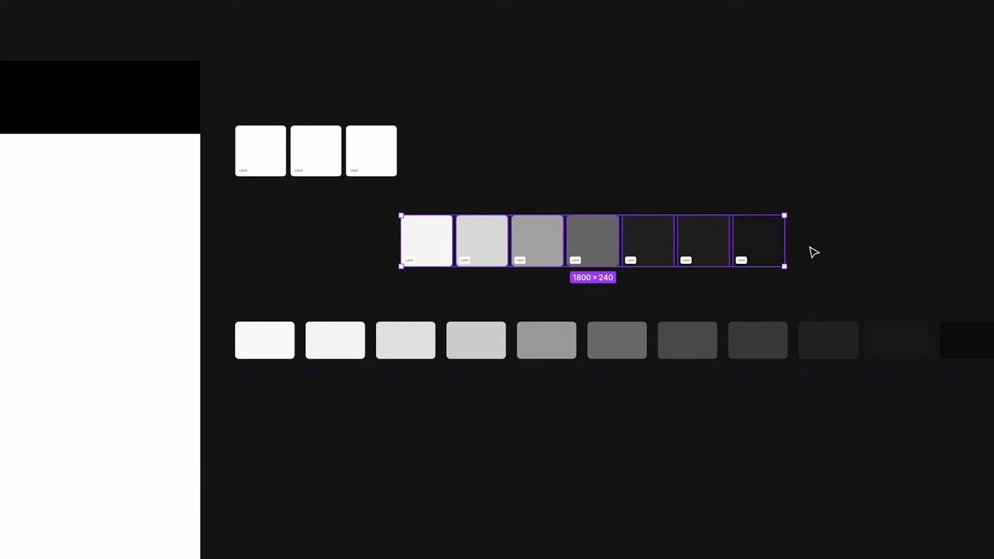
scroll(814, 250, "right", 3)
left_click(786, 247)
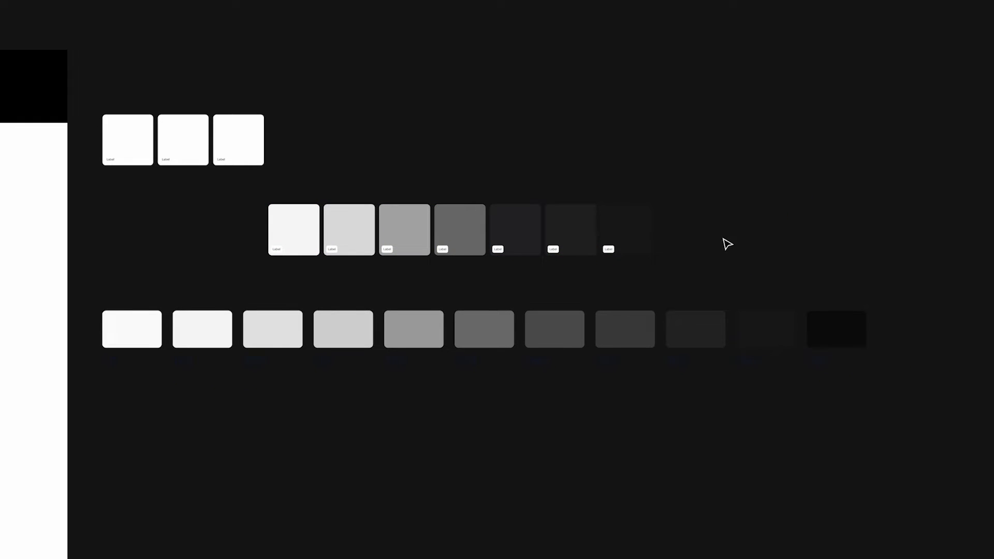
scroll(657, 235, "up", 3)
scroll(49, 377, "down", 3)
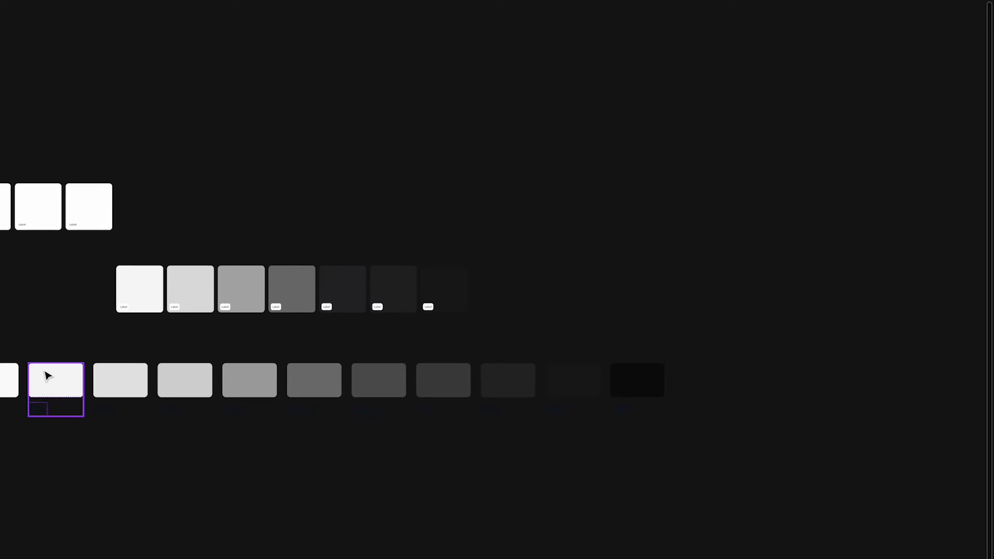
scroll(46, 375, "left", 2)
left_click_drag(62, 335, 713, 450)
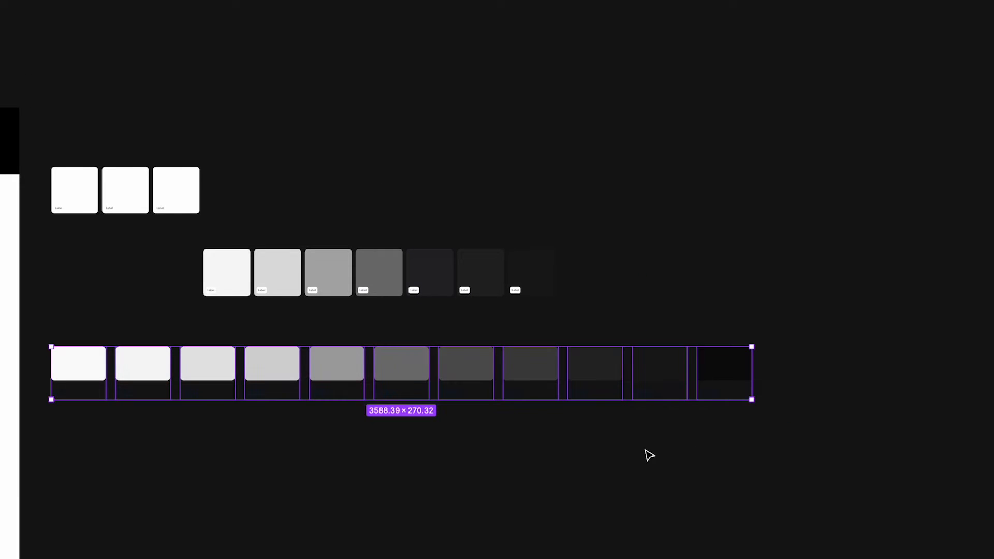
left_click(456, 452)
scroll(456, 451, "up", 3)
scroll(456, 451, "left", 2)
scroll(468, 202, "left", 3)
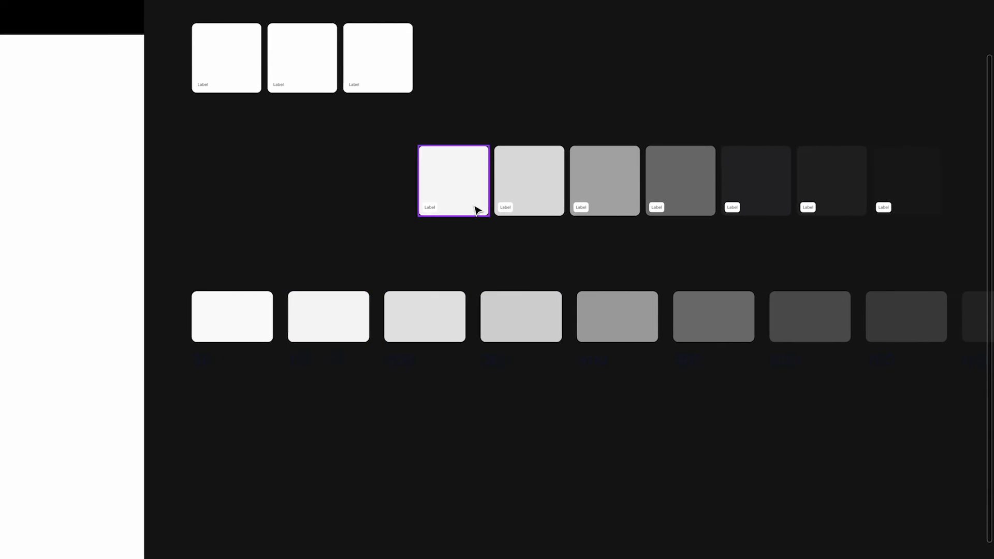
- Lay the lightest grey tile across the 50 and 100 swatches and compare their shades up close
scroll(464, 184, "up", 2)
left_click_drag(462, 182, 182, 333)
scroll(183, 332, "up", 3)
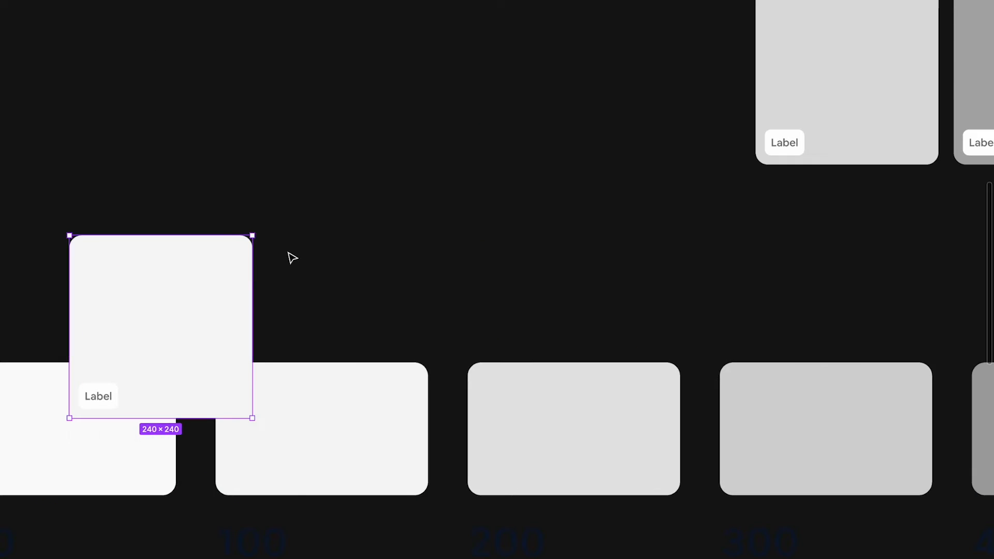
left_click(291, 258)
scroll(290, 258, "down", 2)
scroll(291, 258, "left", 2)
scroll(143, 444, "up", 3)
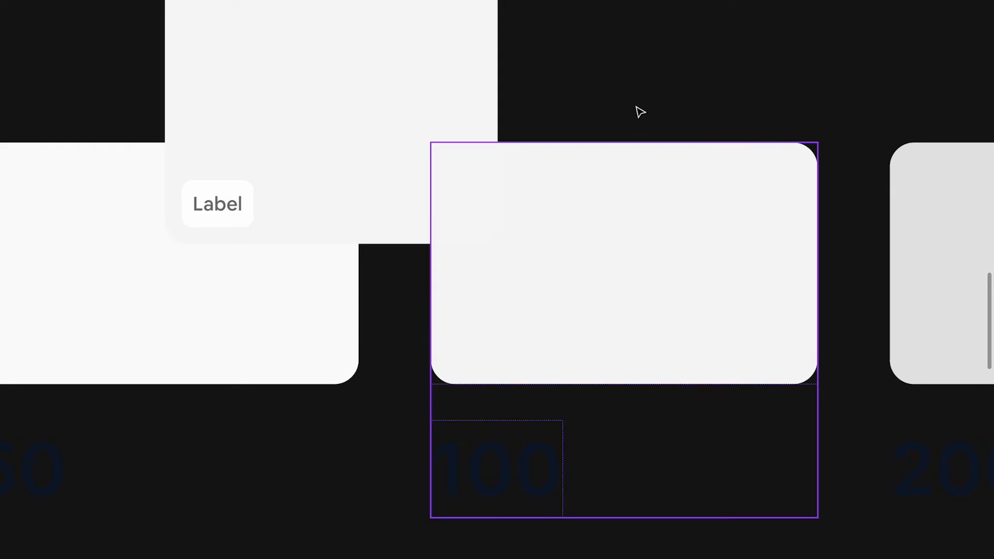
scroll(561, 122, "up", 2)
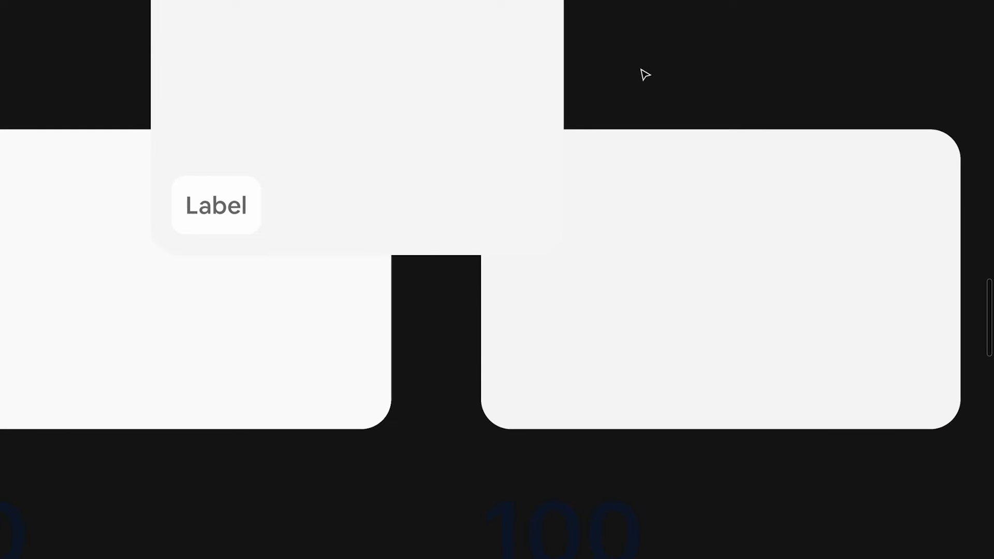
scroll(644, 75, "down", 3)
scroll(569, 119, "up", 2)
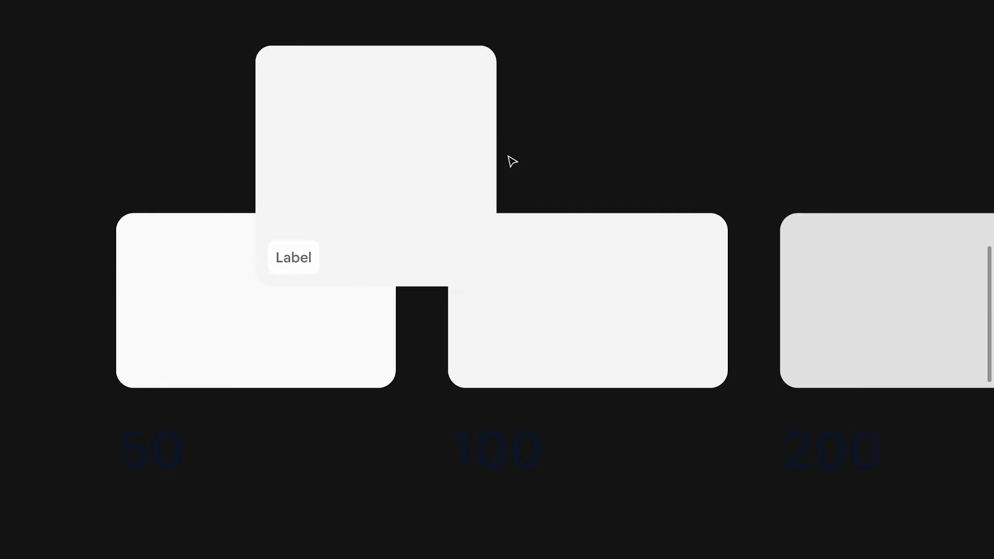
- Place the lightest grey tile directly above the 100 swatch, aligned with its left edge
left_click(595, 326)
left_click(419, 212)
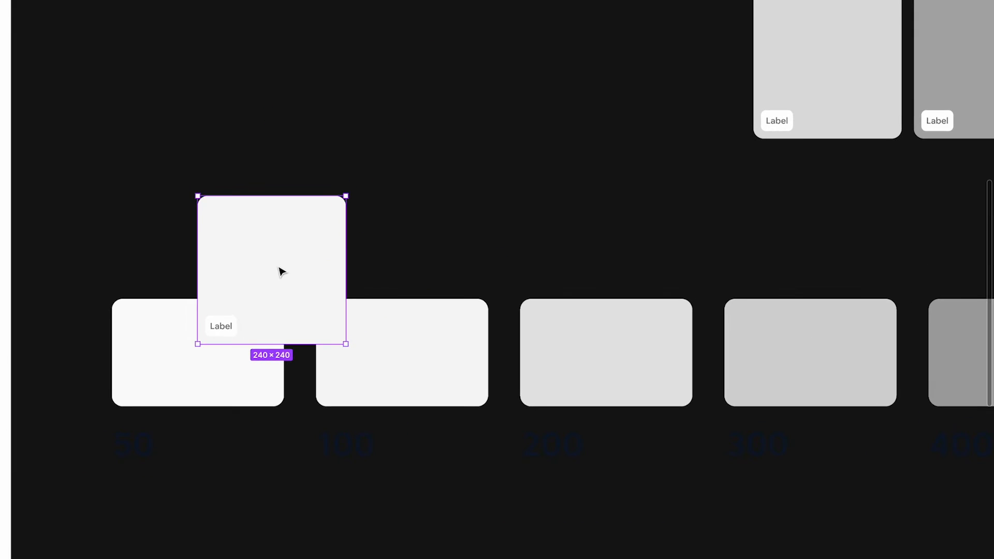
left_click_drag(388, 164, 594, 58)
left_click_drag(405, 204, 400, 206)
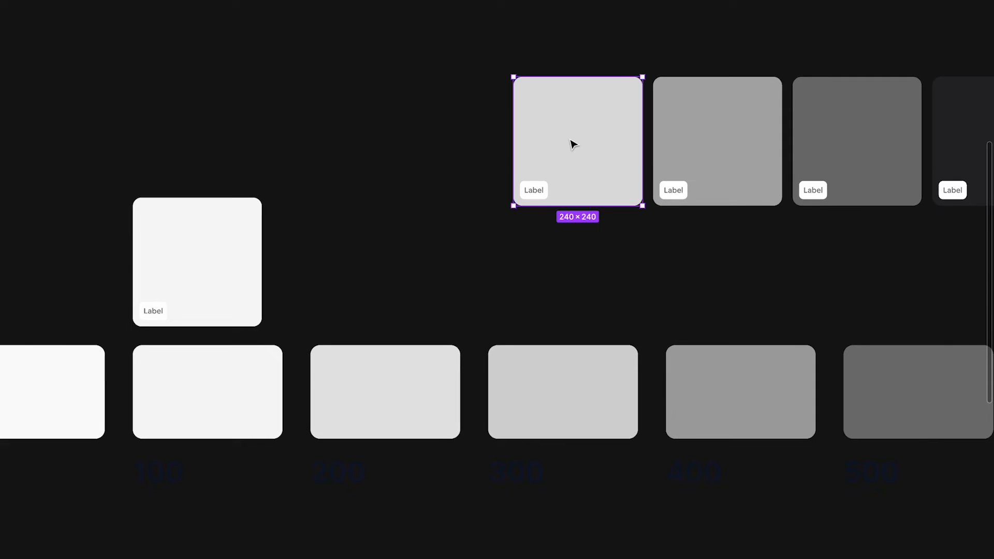
- Place the light, medium and dark grey tiles above the 200, 400 and 500 swatches respectively
left_click_drag(574, 144, 371, 262)
left_click(749, 150)
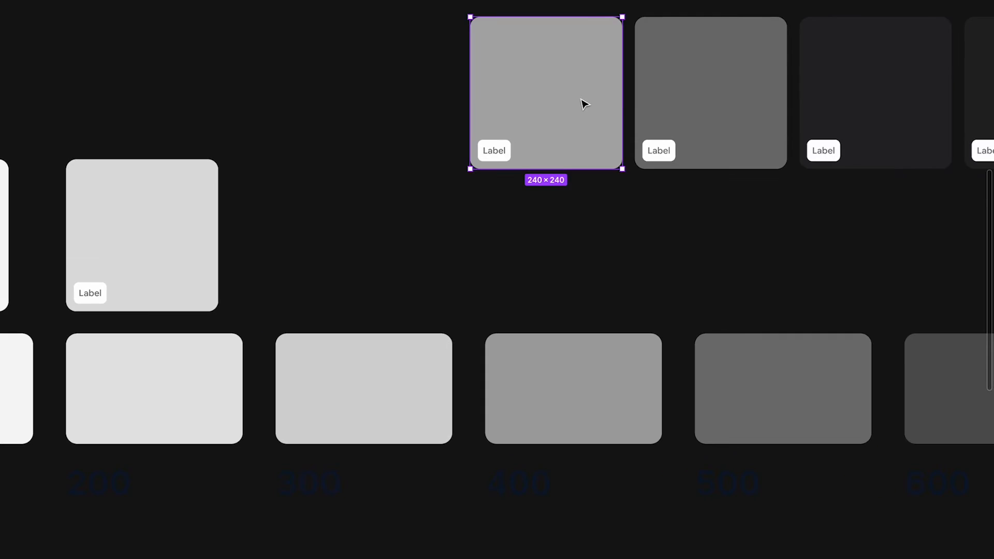
left_click_drag(585, 104, 679, 330)
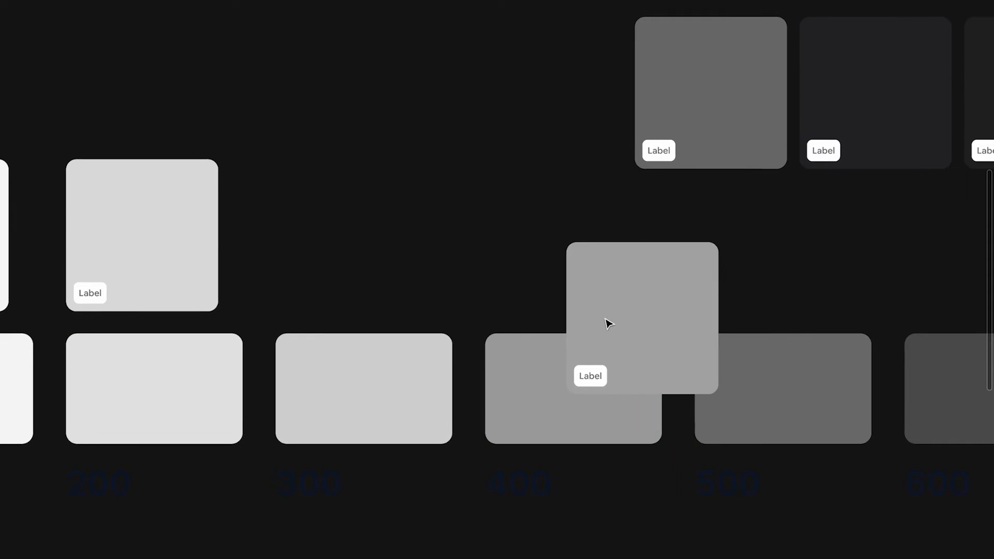
left_click_drag(608, 323, 598, 248)
scroll(599, 248, "right", 7)
left_click_drag(400, 94, 403, 214)
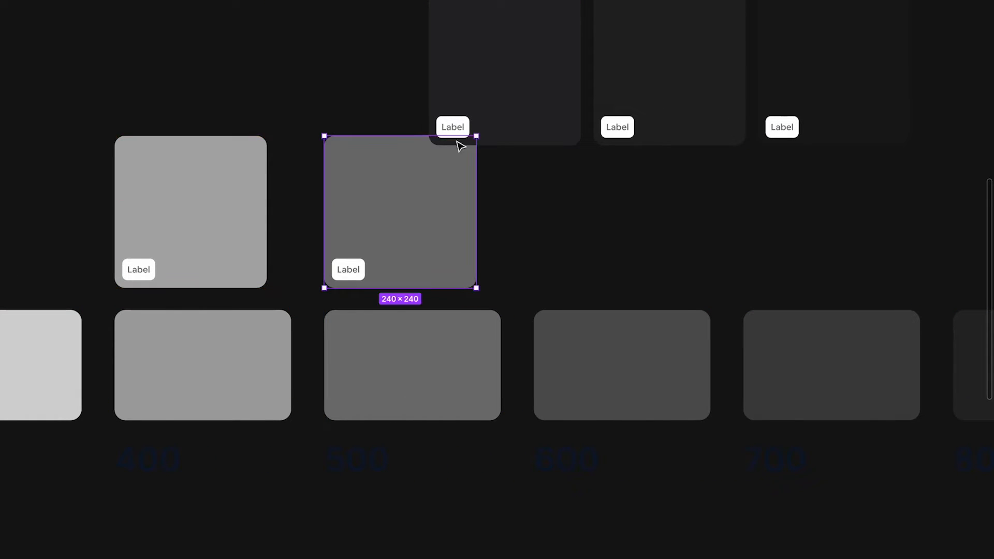
- Place the first of the three near-black tiles above the 800 swatch, aligned with its left edge
left_click(457, 141)
scroll(479, 107, "right", 5)
left_click_drag(380, 64, 690, 289)
scroll(654, 280, "right", 5)
left_click_drag(397, 284, 791, 284)
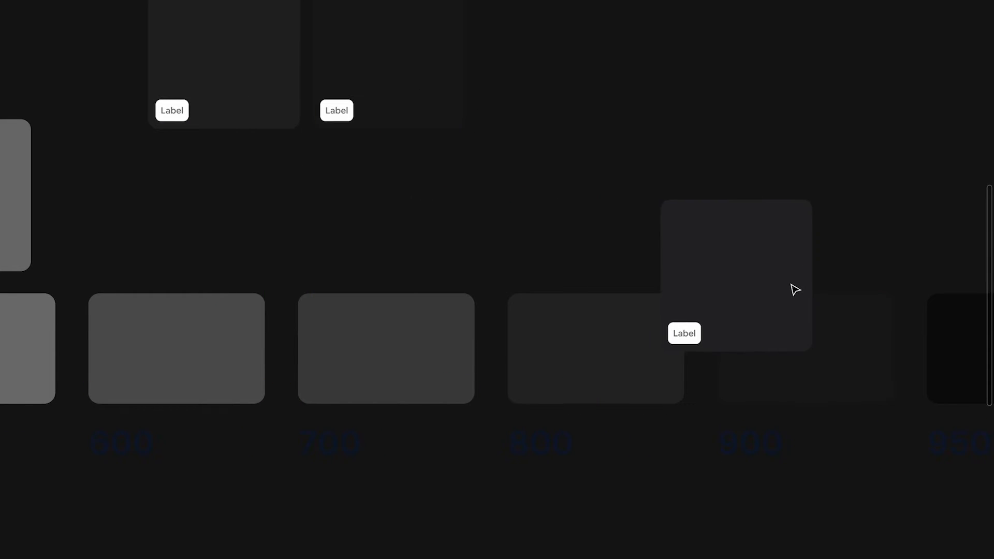
scroll(791, 287, "right", 3)
left_click_drag(667, 308, 533, 242)
- Check the fill of the second near-black tile and place it above the 900 swatch
scroll(534, 242, "down", 4)
left_click(307, 149)
scroll(306, 148, "up", 1)
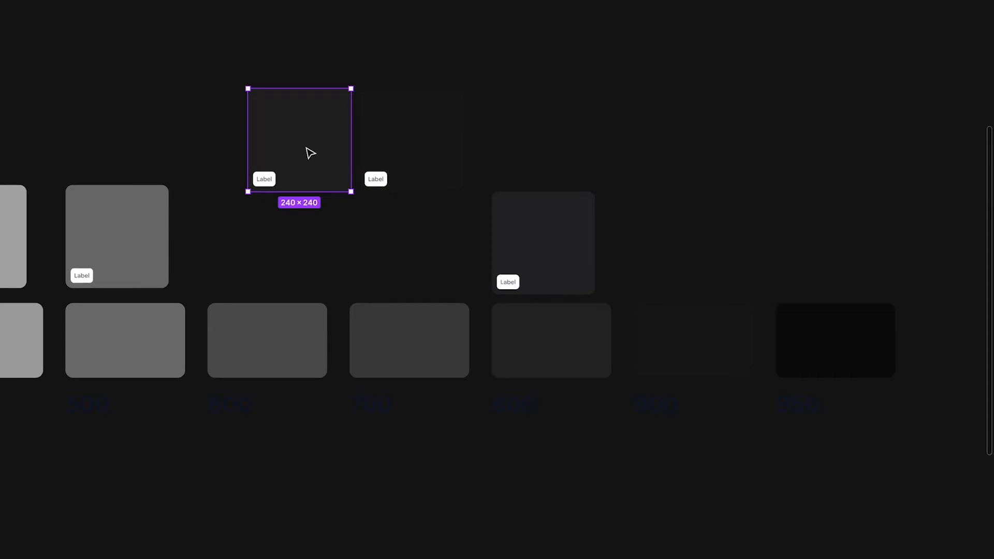
left_click_drag(309, 153, 661, 309)
scroll(662, 308, "up", 2)
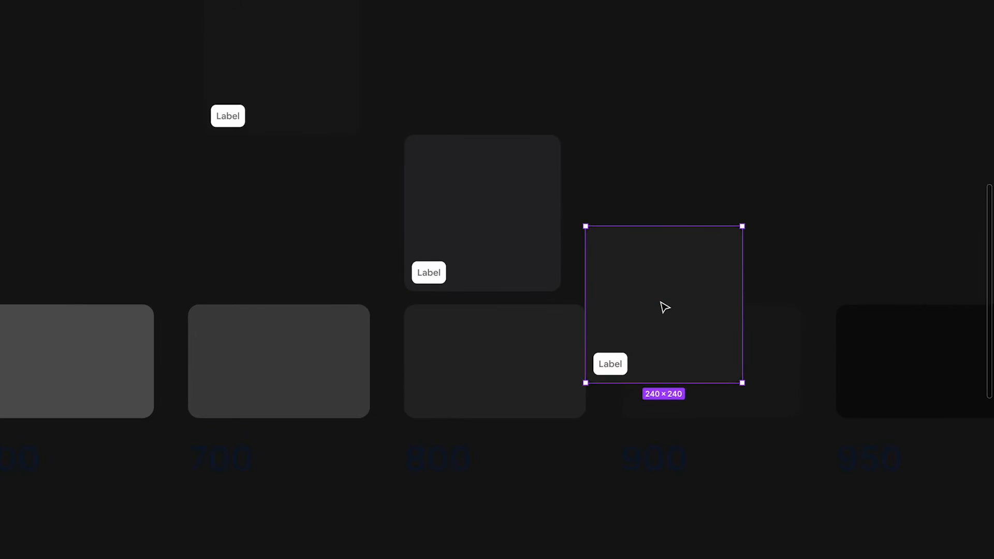
key("ctrl+backslash")
scroll(674, 319, "right", 2)
left_click(978, 227)
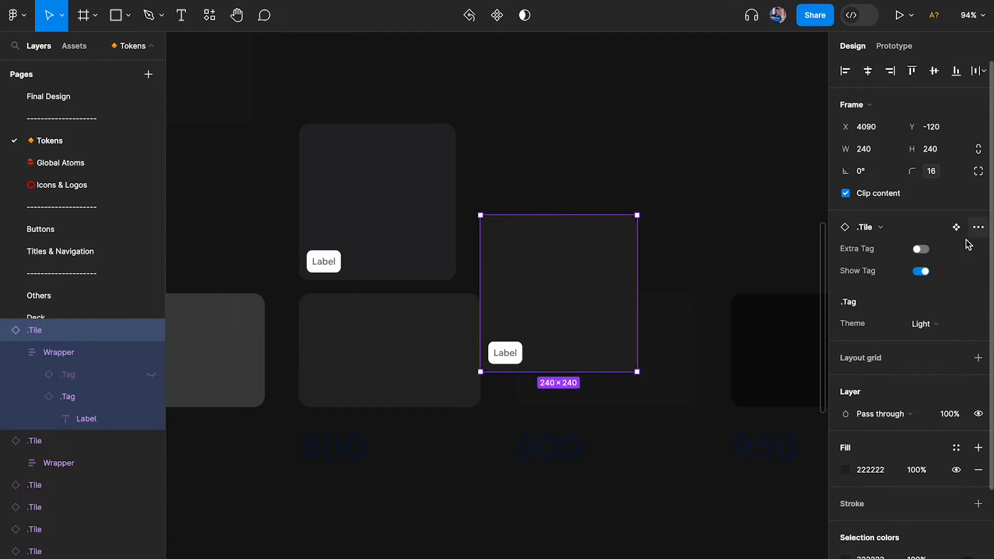
scroll(925, 456, "down", 3)
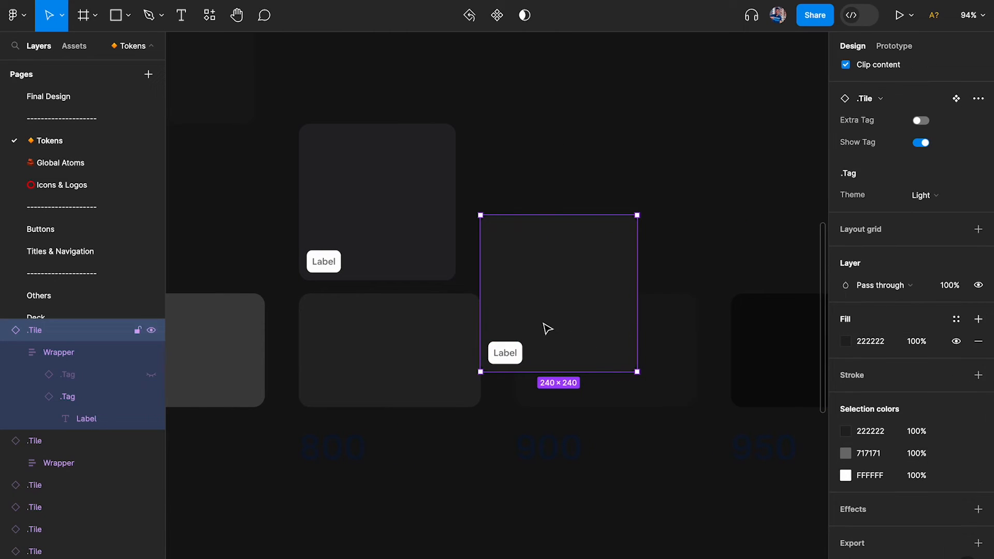
left_click_drag(543, 326, 580, 234)
- Place the last near-black tile, filled 171717, above the 950 swatch in line with the other tiles
scroll(580, 234, "down", 3)
scroll(579, 234, "up", 1)
scroll(579, 234, "left", 1)
left_click(354, 190)
scroll(337, 170, "right", 1)
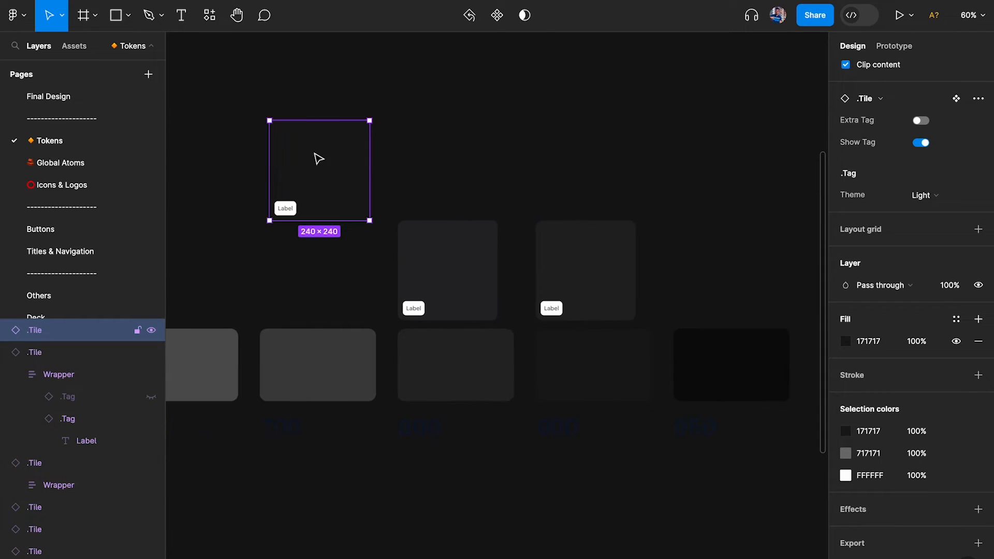
left_click_drag(319, 159, 642, 397)
scroll(642, 397, "up", 2)
scroll(642, 397, "right", 2)
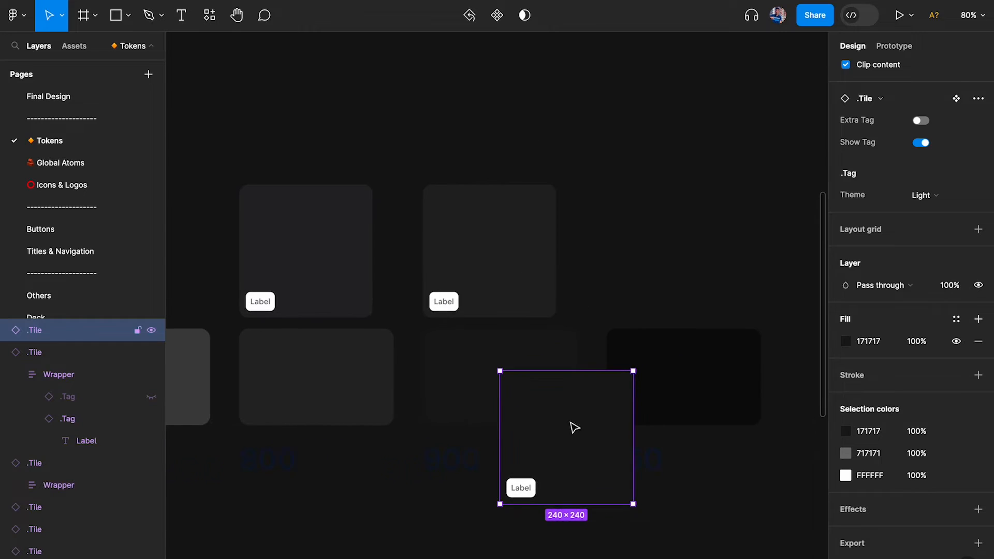
scroll(575, 428, "up", 2)
left_click_drag(541, 426, 675, 199)
scroll(674, 200, "down", 3)
scroll(672, 200, "left", 2)
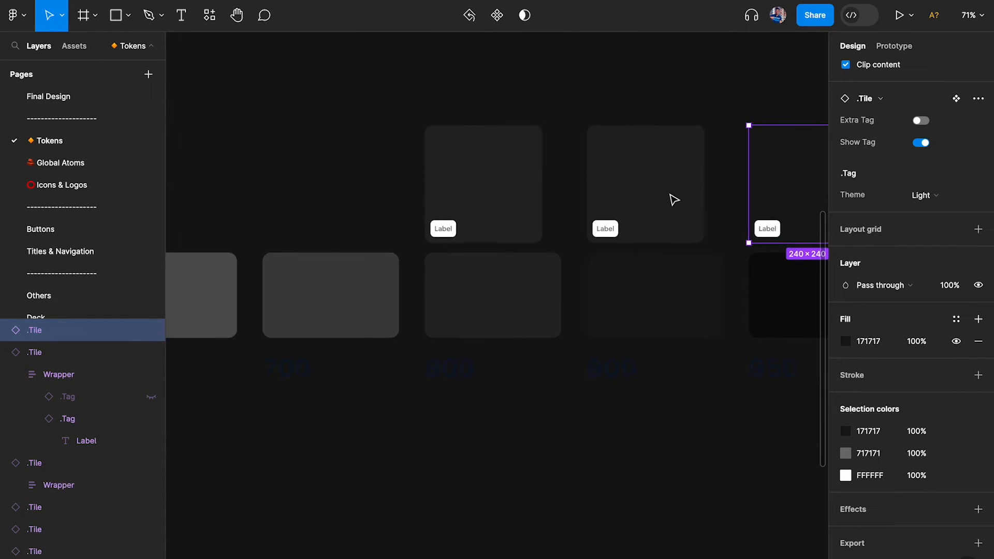
- Examine how the seven placed tiles line up above the swatch row
scroll(575, 199, "down", 5)
scroll(244, 149, "down", 2)
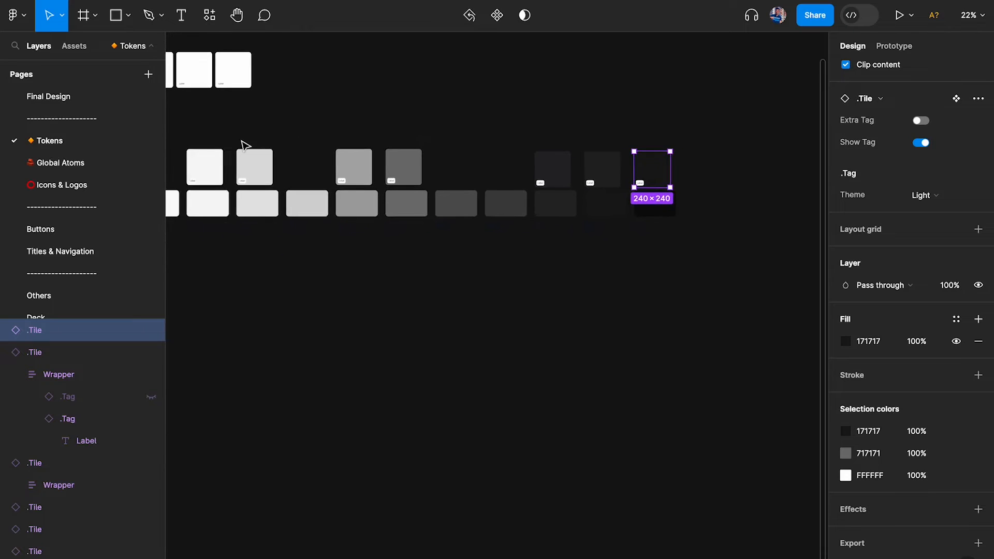
left_click_drag(196, 137, 675, 176)
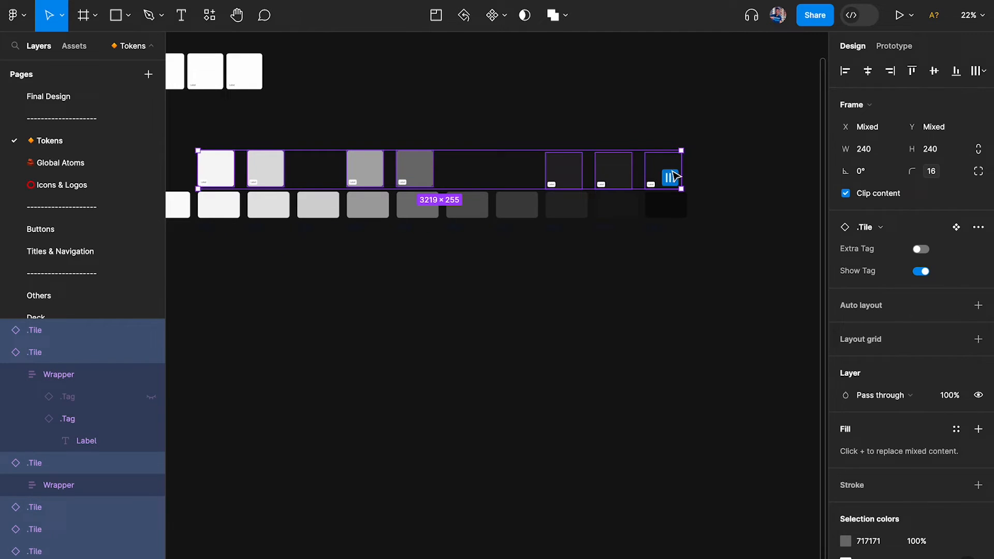
left_click(694, 129)
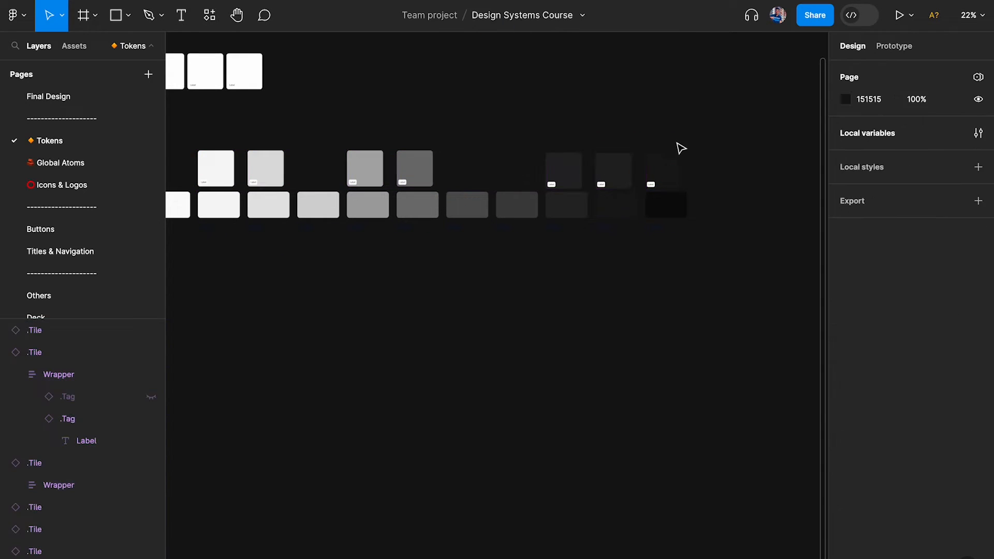
- Move the black 000000 tile out of the Colors frame to the dark end of the tile row, past the 950 swatch
scroll(639, 148, "up", 5)
scroll(642, 149, "down", 8)
scroll(642, 149, "down", 1)
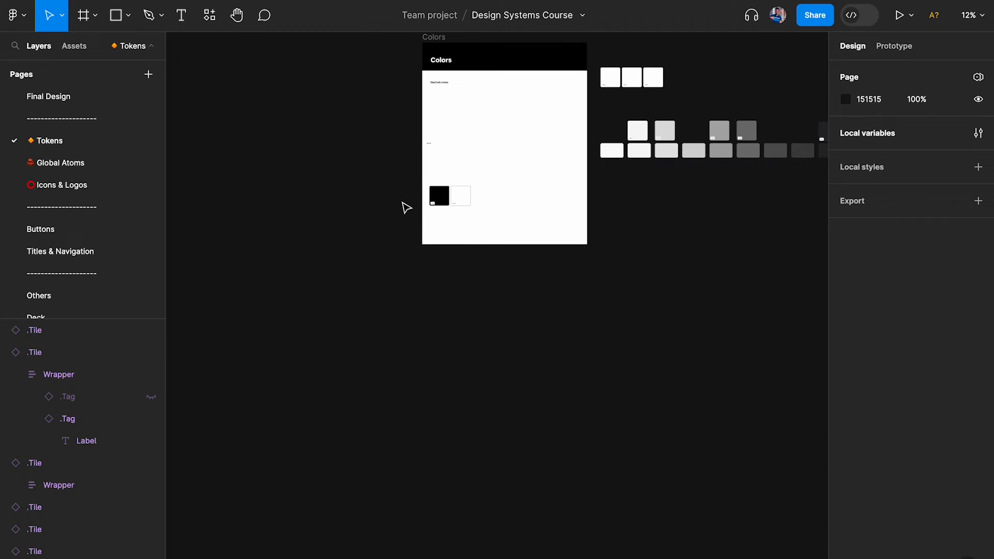
left_click_drag(440, 197, 748, 215)
scroll(750, 216, "right", 7)
scroll(440, 324, "up", 4)
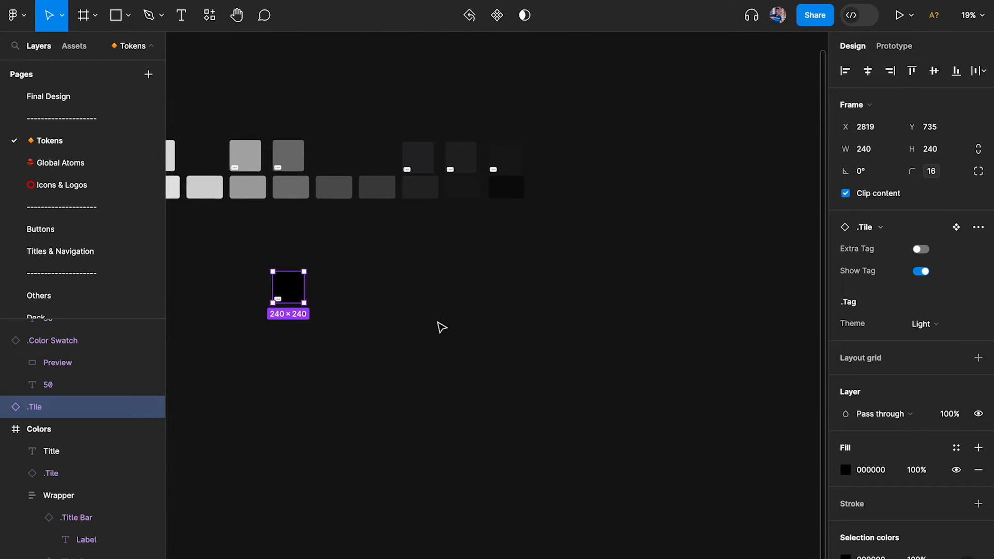
left_click_drag(299, 295, 594, 153)
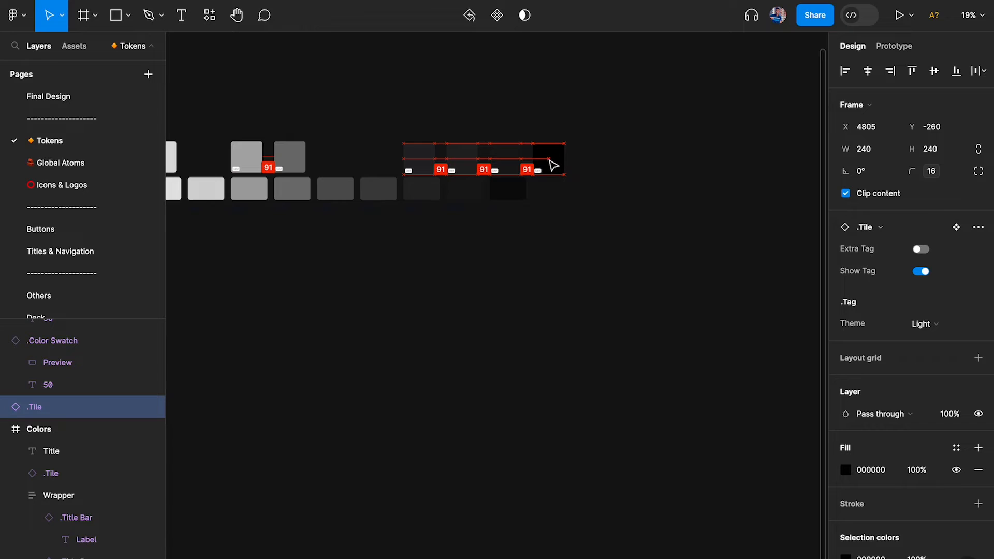
mouse_move(553, 165)
left_mouse_down()
mouse_move(817, 160)
mouse_move(637, 249)
mouse_move(795, 234)
mouse_move(681, 311)
mouse_move(637, 161)
mouse_move(621, 174)
left_mouse_up()
- Move the outlined white tile out of the Colors frame to the light end of the tile row, before the 50 swatch
scroll(792, 230, "up", 3)
scroll(622, 174, "down", 5)
scroll(622, 174, "right", 5)
mouse_move(733, 258)
left_mouse_down()
mouse_move(332, 115)
mouse_move(395, 134)
left_mouse_up()
left_click(456, 122)
scroll(395, 168, "up", 5)
left_click_drag(299, 218, 280, 217)
scroll(280, 217, "right", 2)
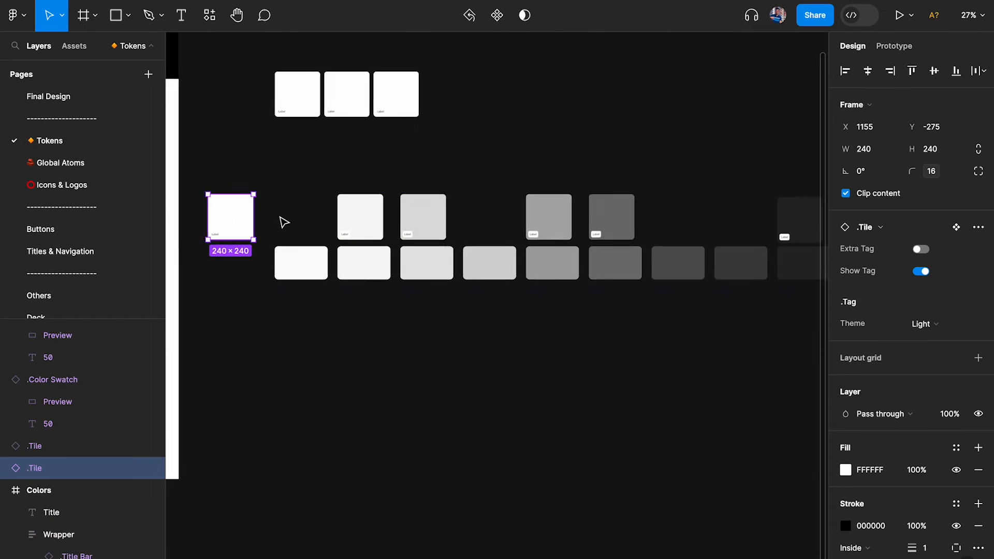
- Nudge the black 000000 tile slightly farther from the dark end of the tile row, to X 5340
scroll(284, 222, "right", 10)
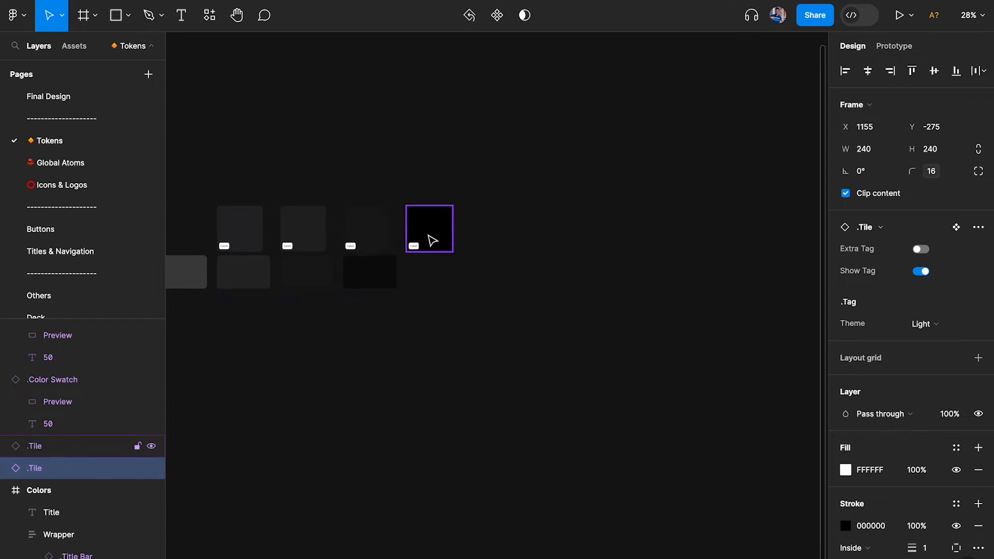
left_click(432, 240)
scroll(437, 235, "left", 8)
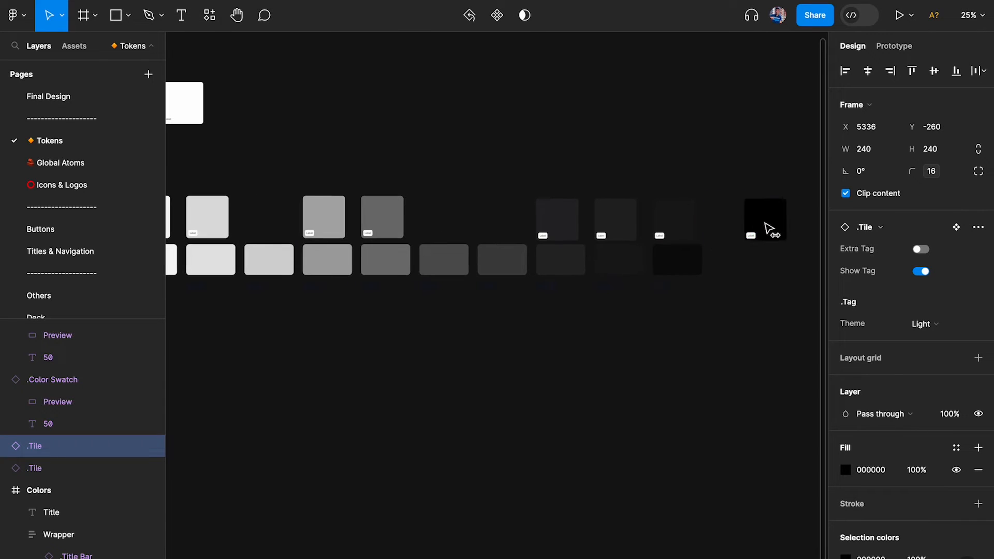
left_click_drag(768, 228, 769, 227)
scroll(768, 228, "left", 2)
scroll(260, 244, "down", 3)
scroll(260, 244, "up", 4)
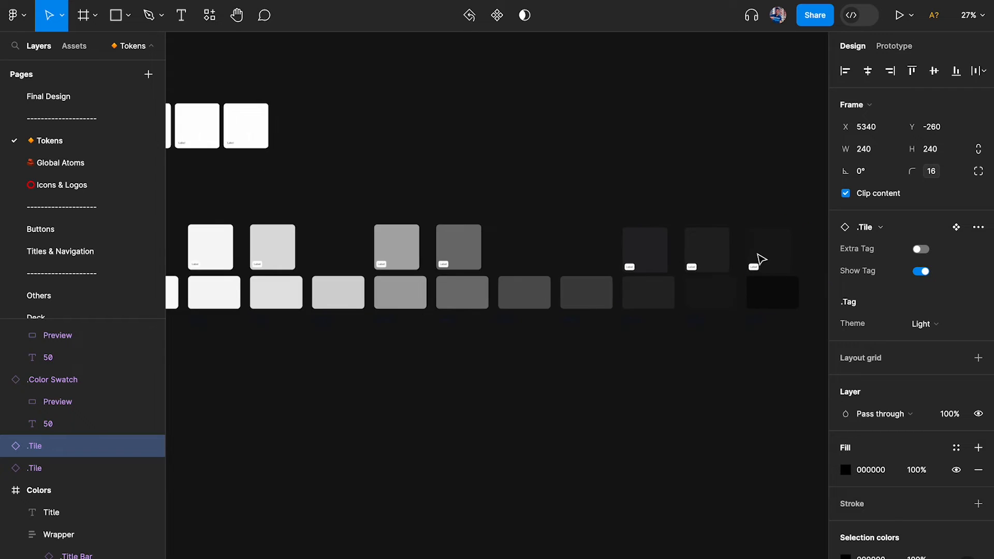
- Move the first of the three spare white tiles into the gap above the 300 swatch
scroll(760, 259, "left", 2)
scroll(759, 260, "right", 4)
scroll(611, 271, "down", 2)
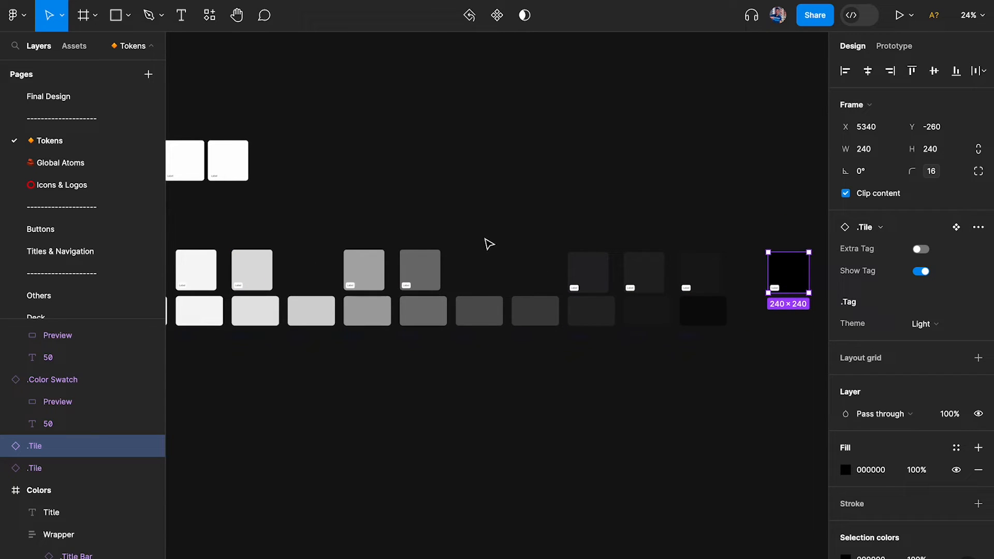
scroll(488, 322, "left", 3)
left_click_drag(221, 167, 389, 273)
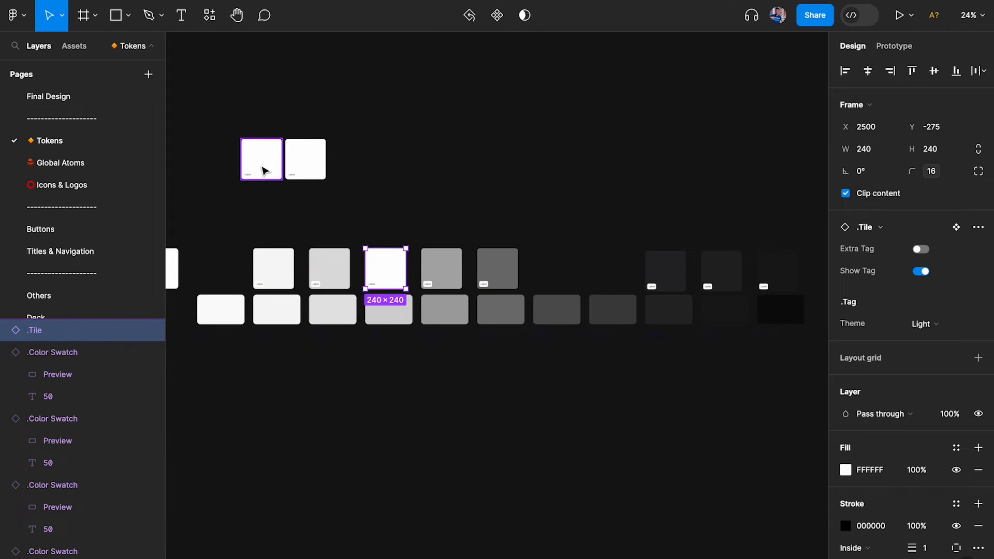
- Raise the white tile above the 300 swatch and place the other two white tiles above the 600 and 700 swatches
left_click_drag(262, 169, 482, 194)
key("ctrl+z")
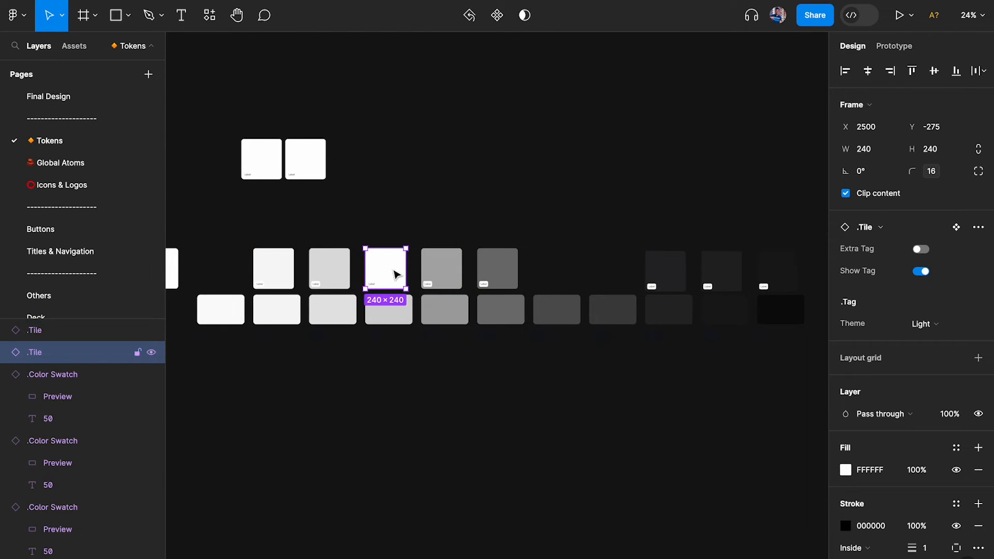
left_click_drag(394, 275, 395, 257)
left_click_drag(276, 177, 550, 263)
left_click_drag(322, 168, 611, 264)
left_click(650, 196)
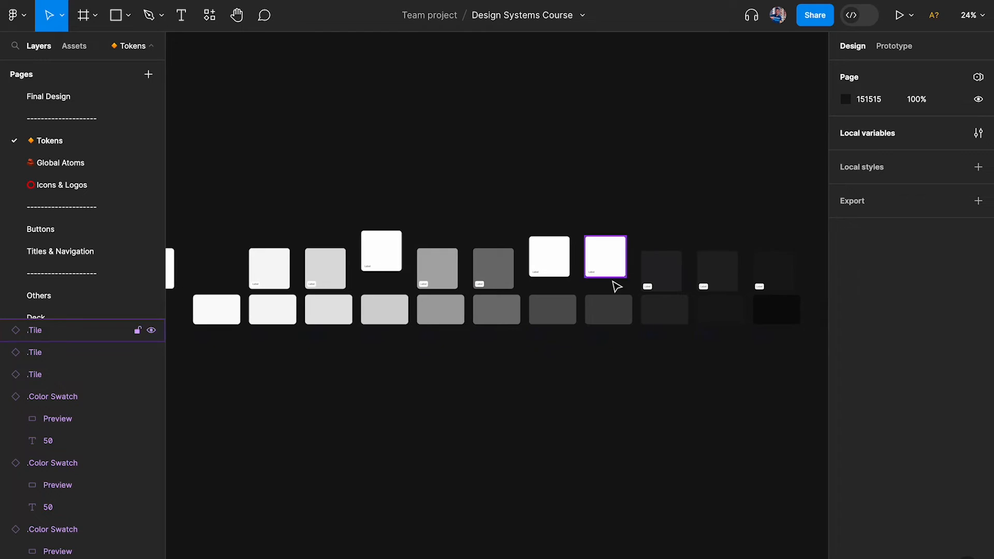
- Fill the white tile above the 700 swatch with that swatch's color, 404040, and remove the tile's stroke
scroll(616, 286, "up", 4)
scroll(615, 284, "right", 2)
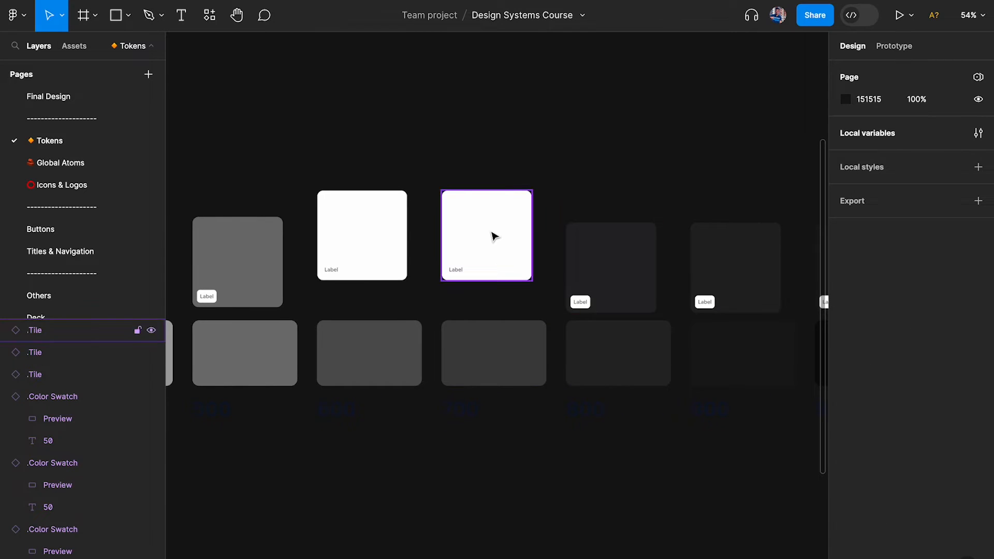
left_click(494, 237)
key("i")
left_click(493, 370)
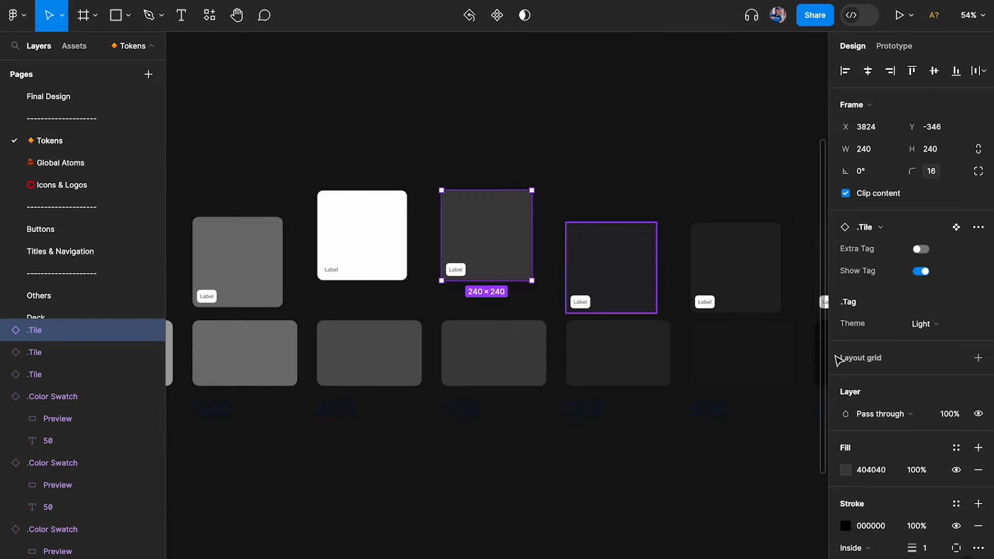
left_click(978, 526)
- Fill the white tile above the 600 swatch with that swatch's color, 525252, and remove the tile's stroke
left_click(389, 255)
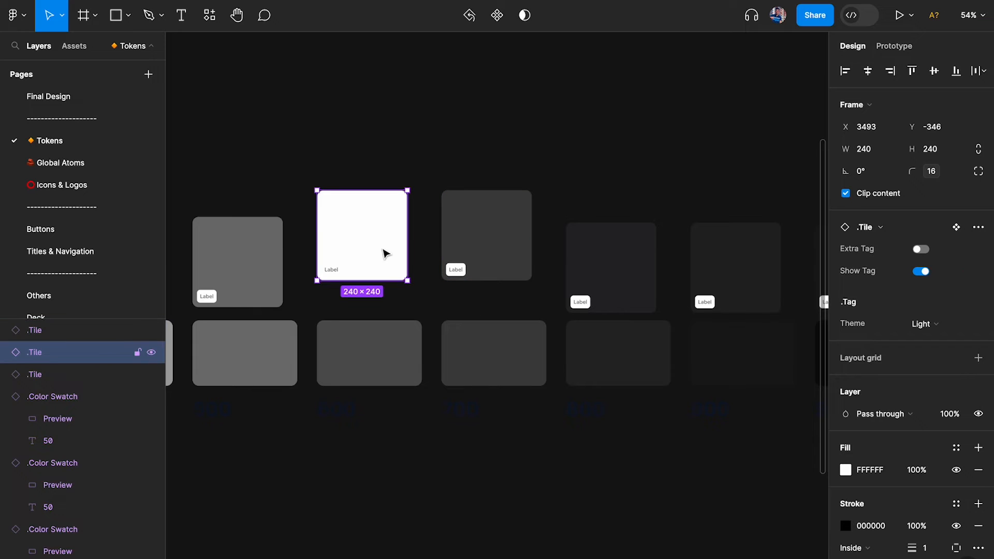
key("i")
left_click(409, 329)
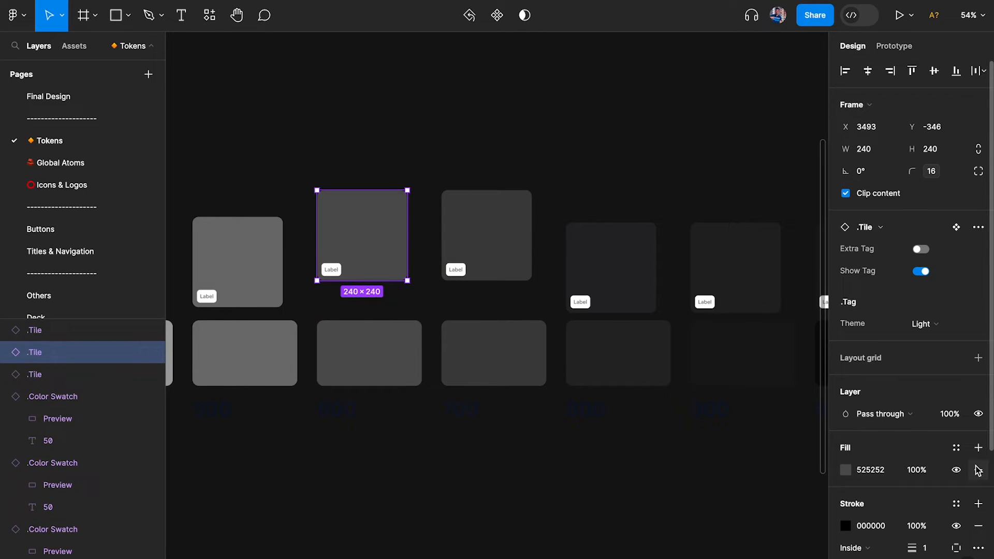
left_click(979, 526)
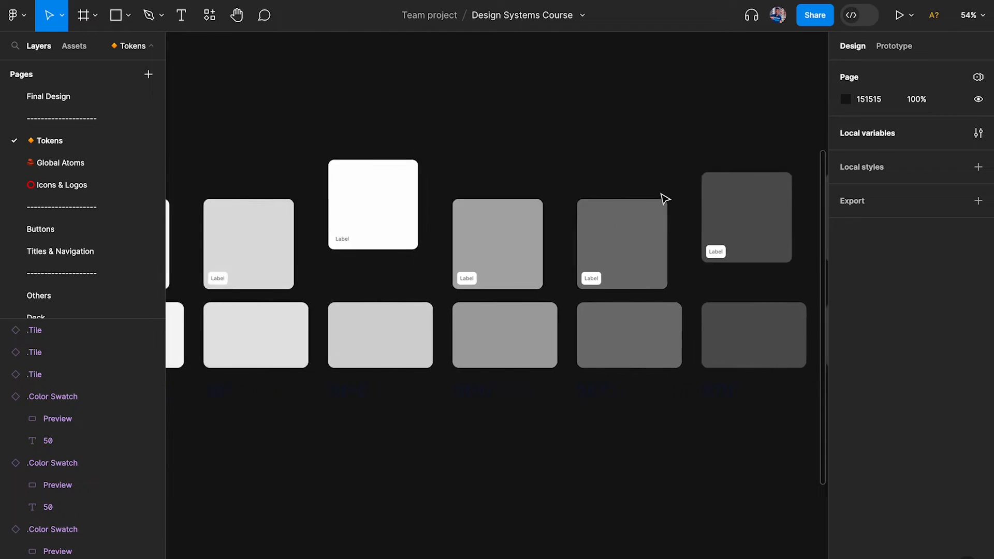
- Fill the white tile above the 300 swatch with that swatch's color, D4D4D4
scroll(661, 196, "down", 3)
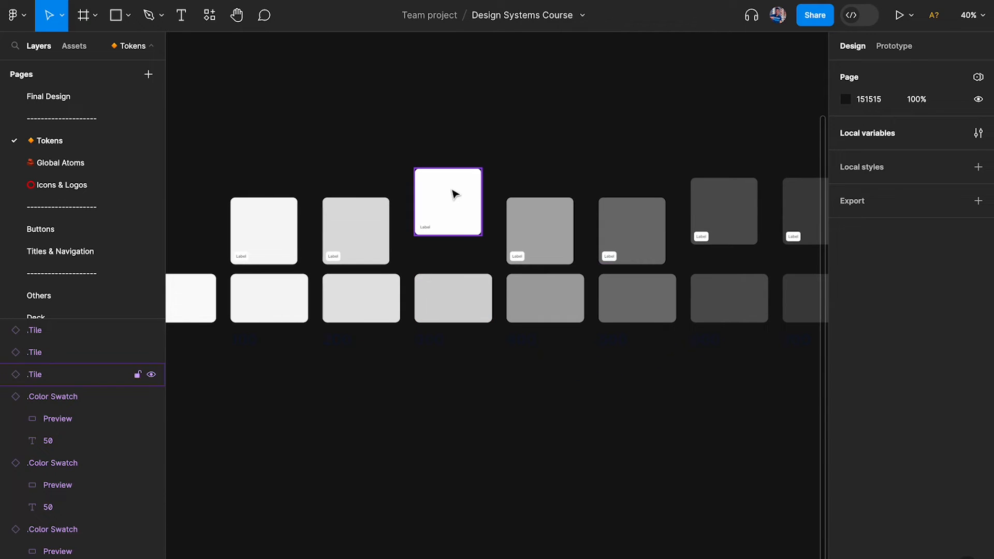
left_click(452, 190)
key("i")
left_click(468, 291)
left_click(496, 180)
left_click(466, 194)
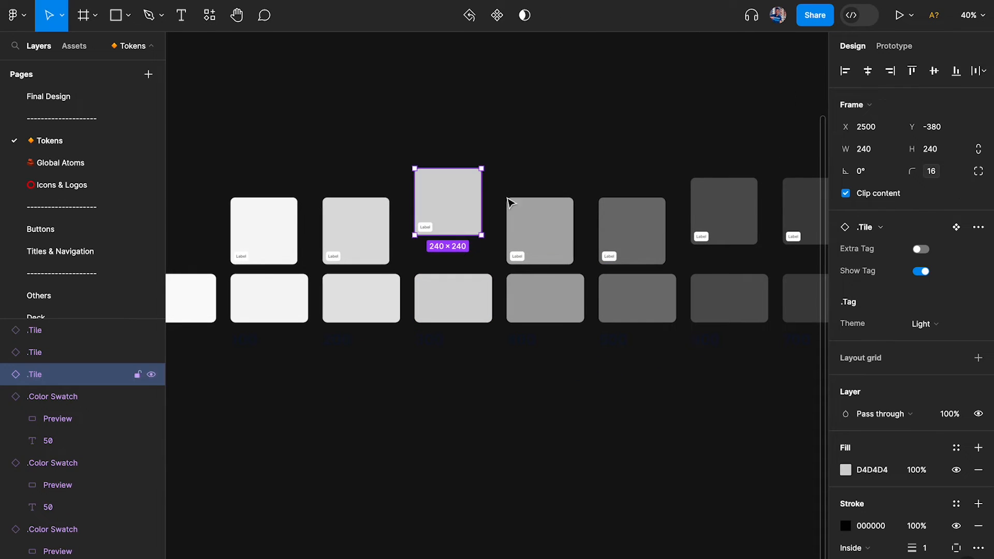
left_click(706, 476)
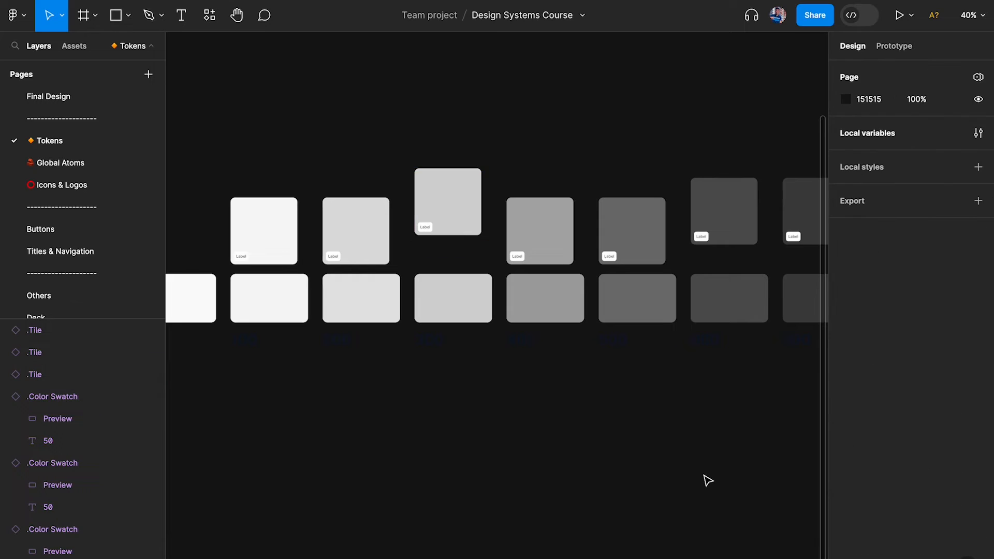
- Wrap the ten gray tiles in one horizontal auto layout frame above the swatches, leaving out the pure white and black tiles
key("shift+1")
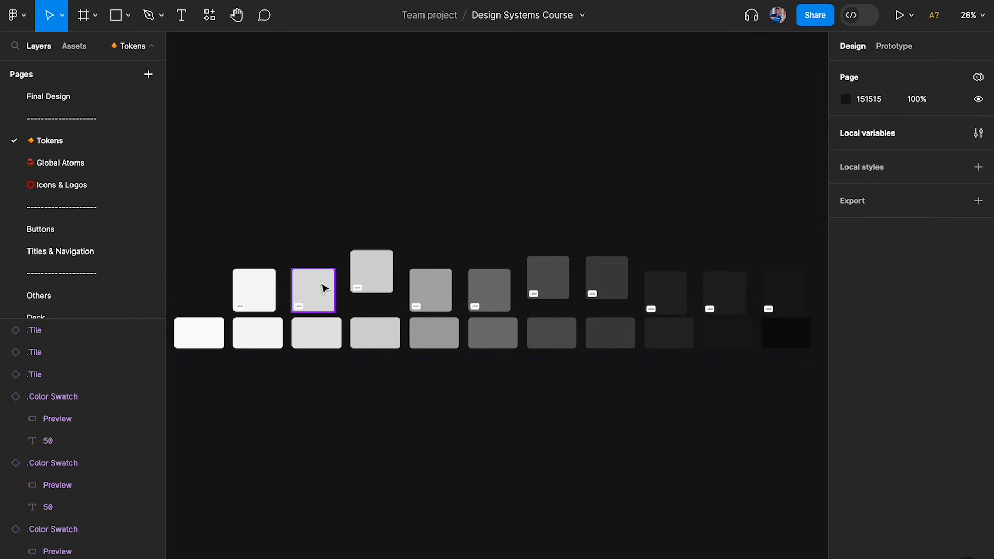
scroll(647, 285, "right", 3)
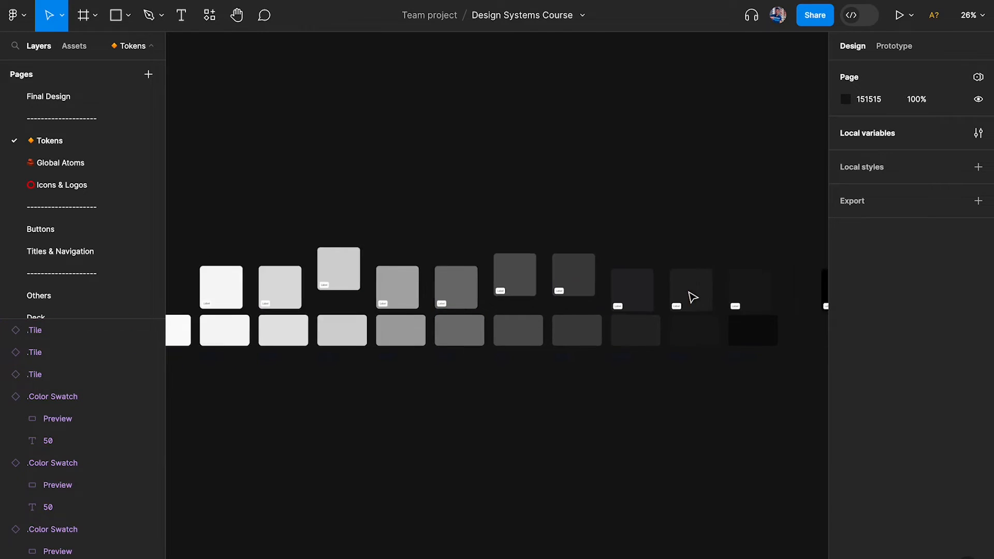
scroll(671, 281, "up", 3)
left_click(669, 280)
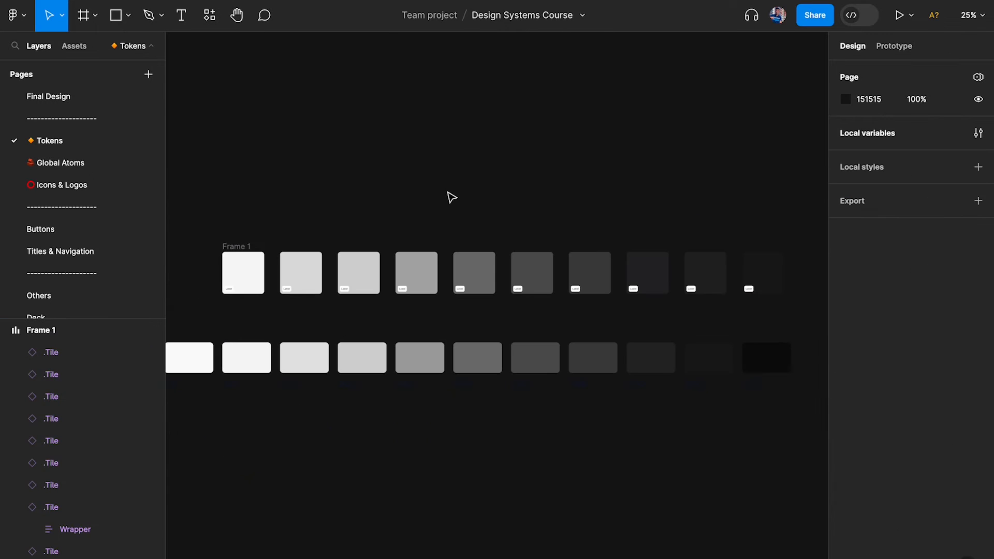
scroll(451, 197, "down", 3)
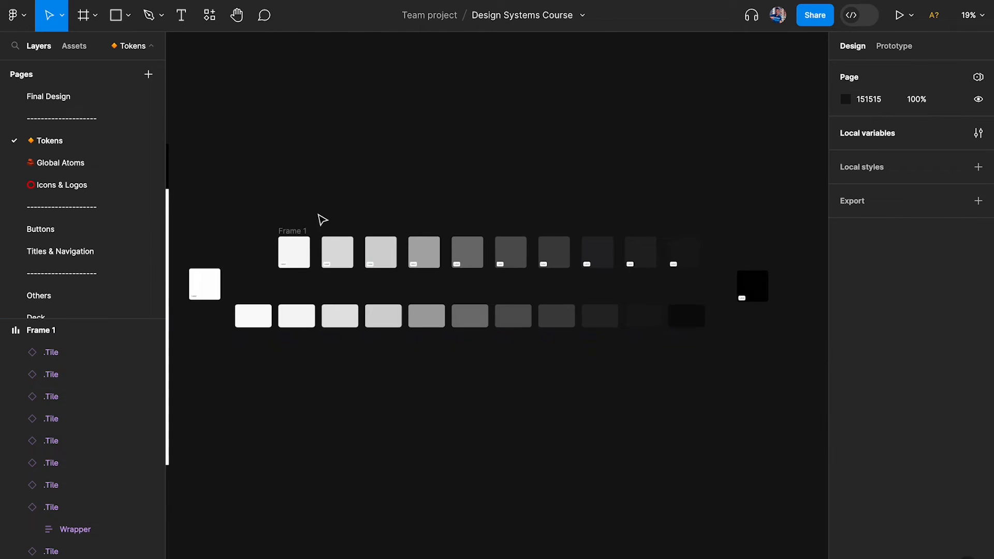
left_click(292, 230)
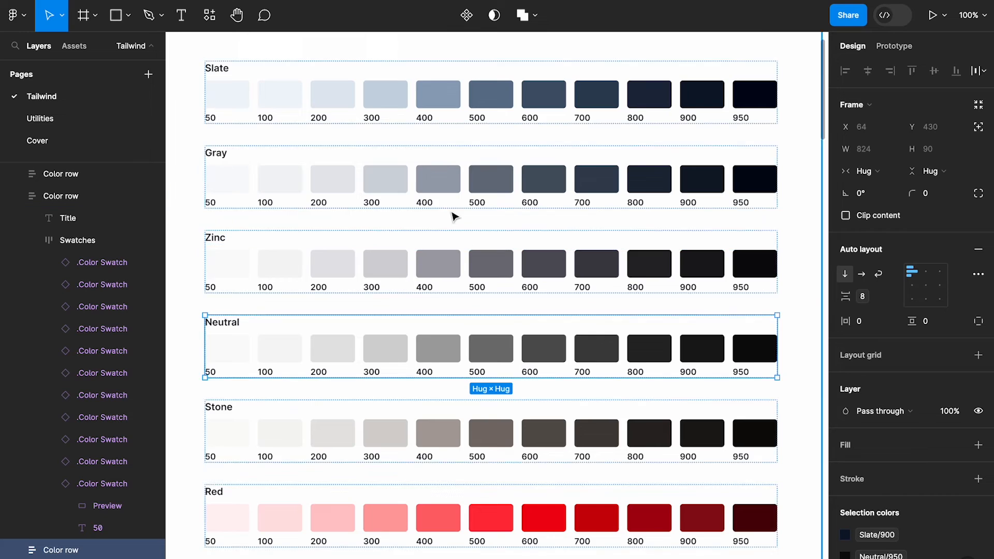
- Switch to the Tailwind file and compare its Neutral row with the other color rows and their 50–950 shades
scroll(460, 215, "down", 3, "ctrl")
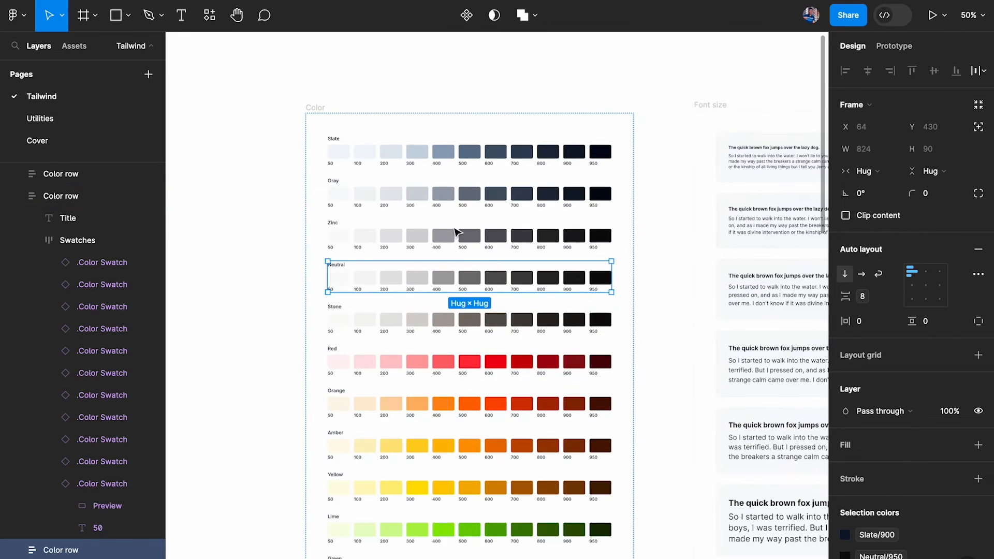
scroll(458, 233, "up", 2, "ctrl")
left_click(510, 173)
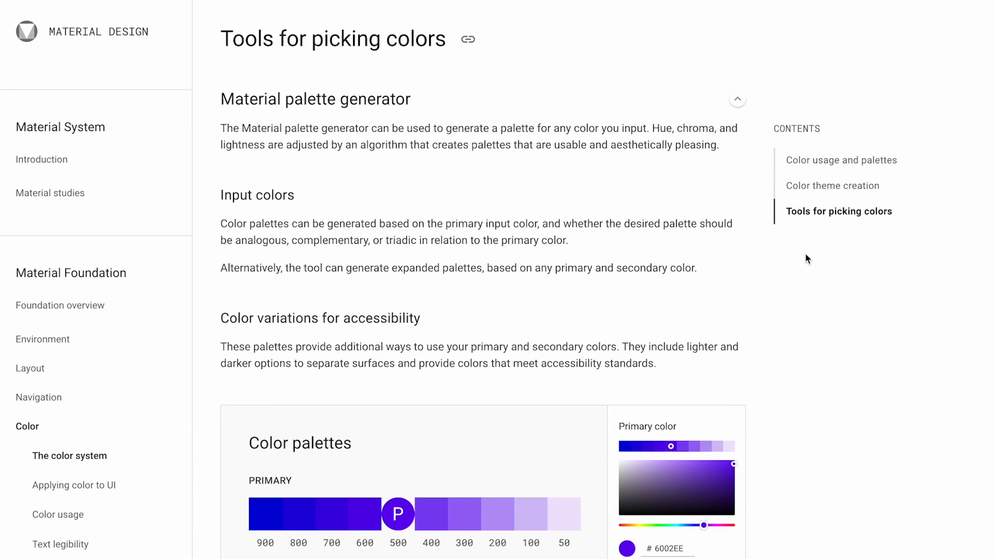
- On the Material Design website, generate example palettes from the primary color 222222 and examine the resulting gray shades
scroll(725, 265, "down", 5)
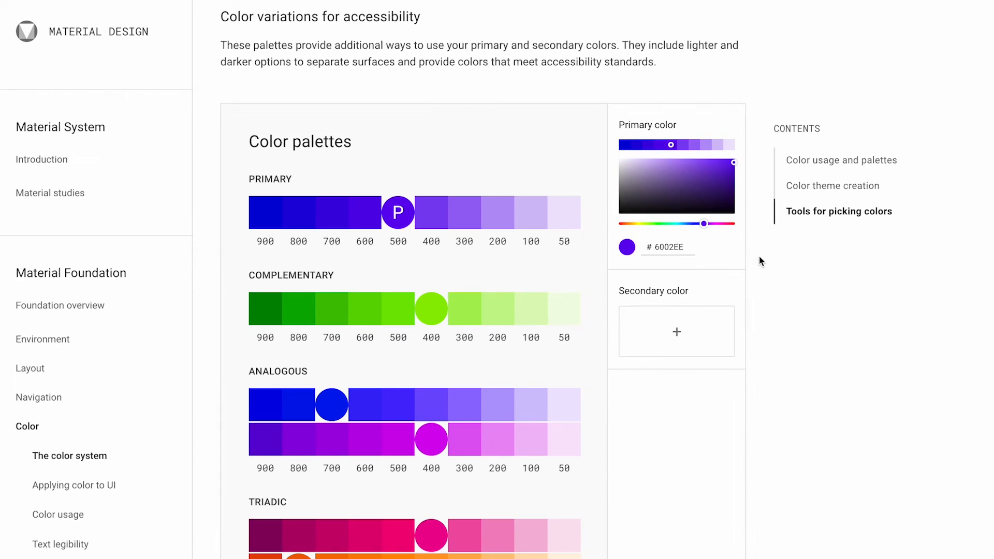
type("222222")
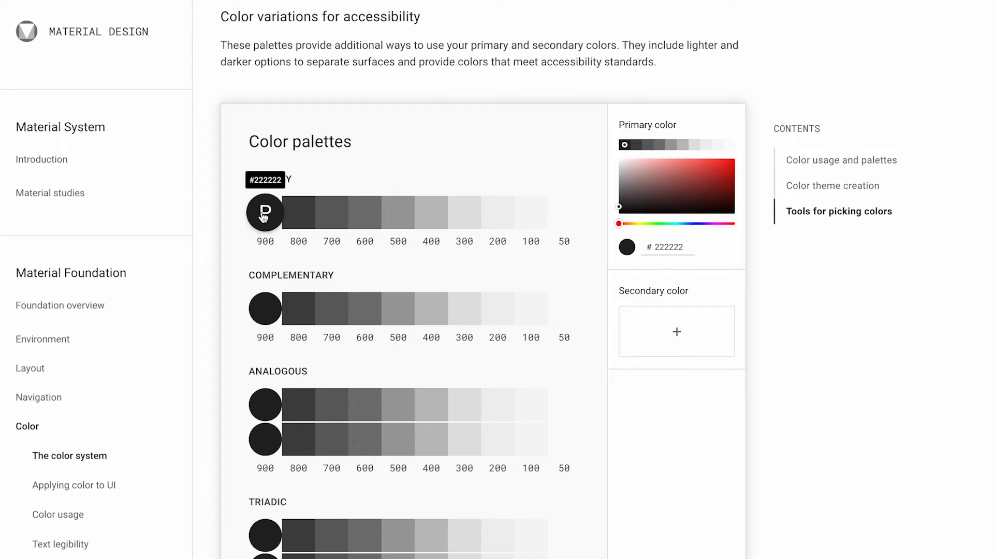
scroll(491, 204, "down", 3)
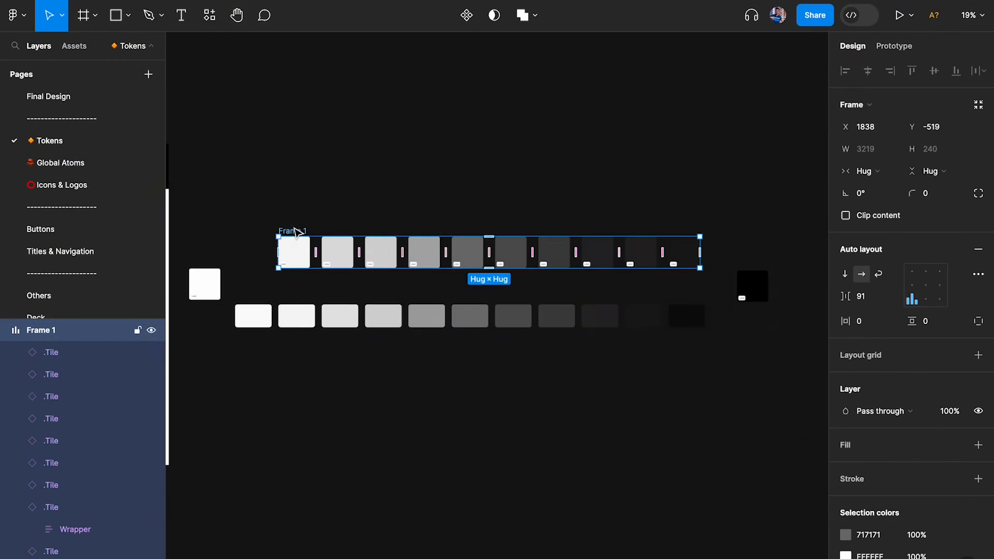
- Back in the Figma design file, set the spacing between the tiles in Frame 1 to 20
scroll(382, 241, "up", 3)
left_click(876, 302)
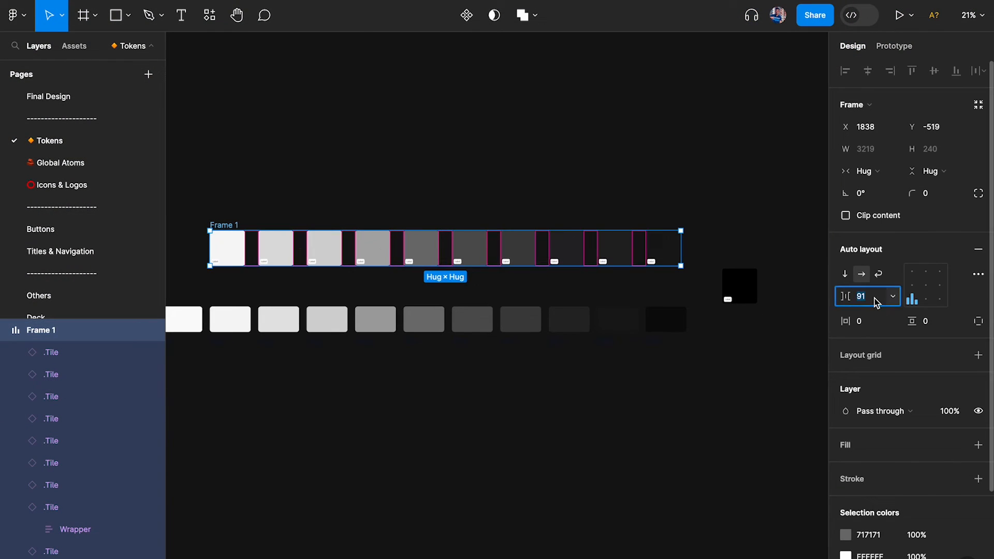
type("20")
key("Return")
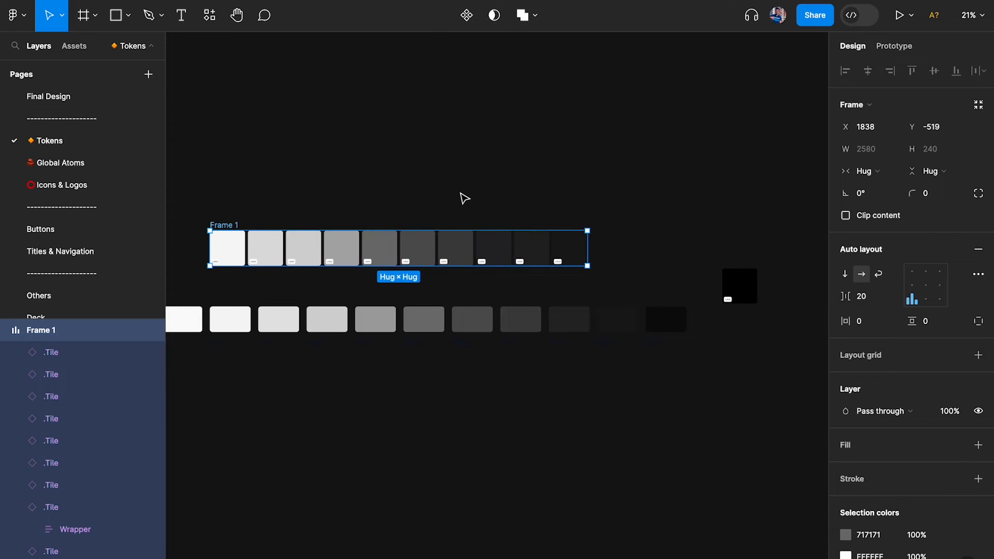
- Set Frame 1's horizontal padding to 100 and its vertical padding to 20
left_click(860, 321)
type("100")
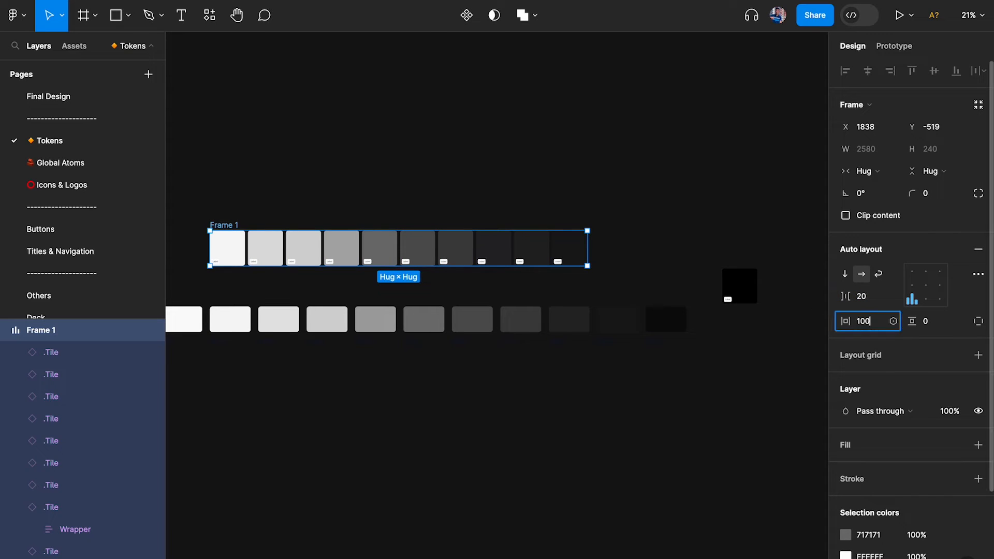
key("Return")
left_click(939, 326)
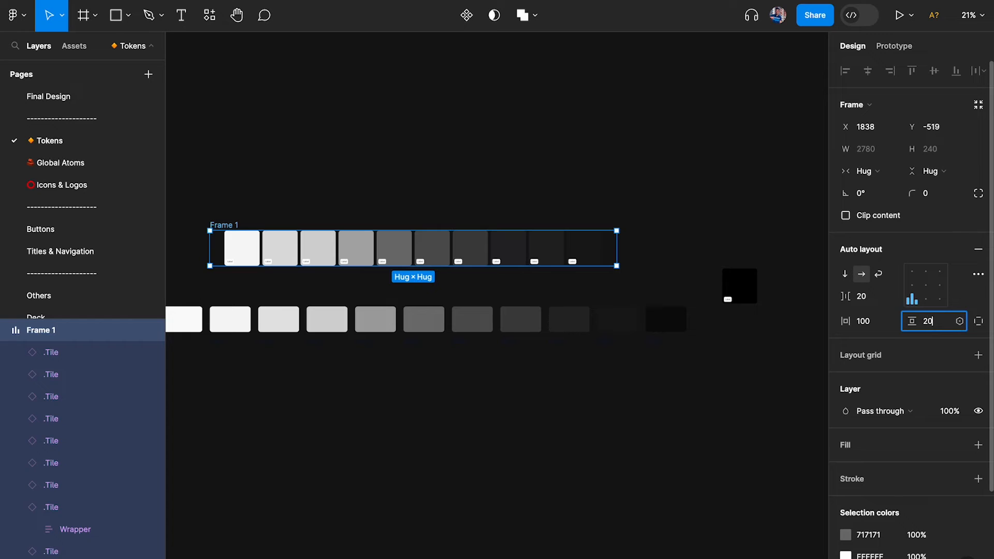
type("20")
key("Return")
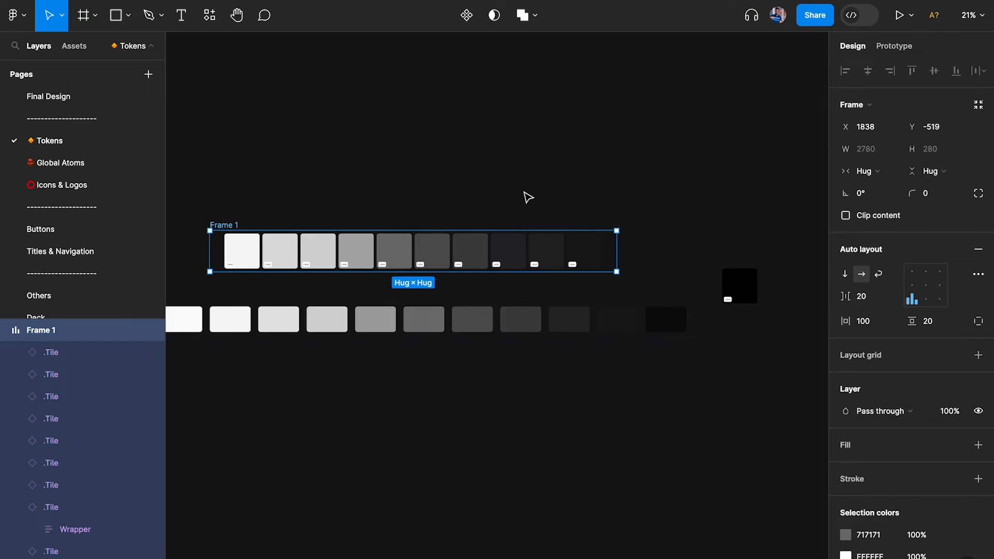
- Cut Frame 1 and paste it into the Colors frame's Wrapper, below the Neutral colors title bar
key("super+x")
scroll(526, 197, "down", 3)
scroll(526, 197, "left", 7)
left_click(477, 203)
scroll(481, 205, "up", 5)
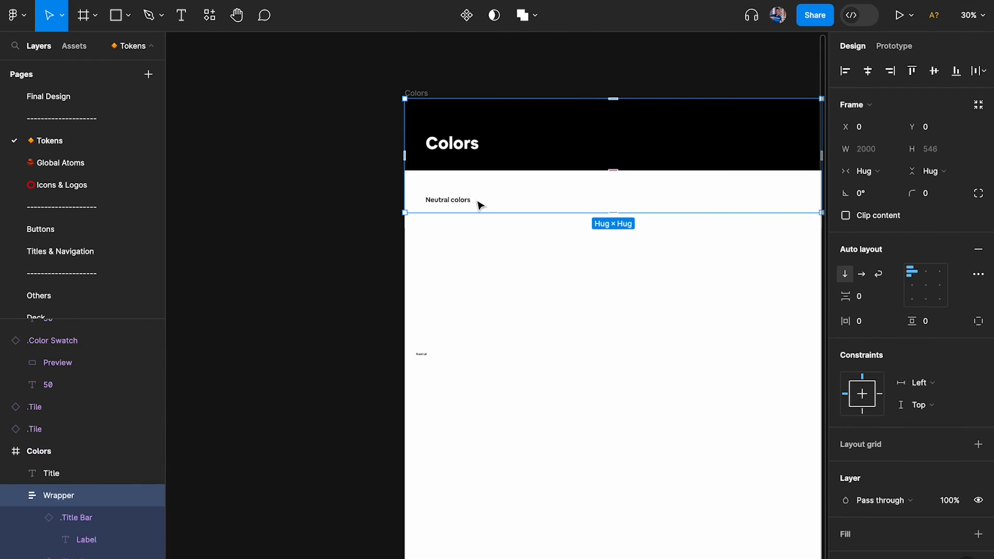
key("super+v")
- Rename the pasted tile row frame to Wrapper and collapse its parent layer in the layer list
double_click(82, 468)
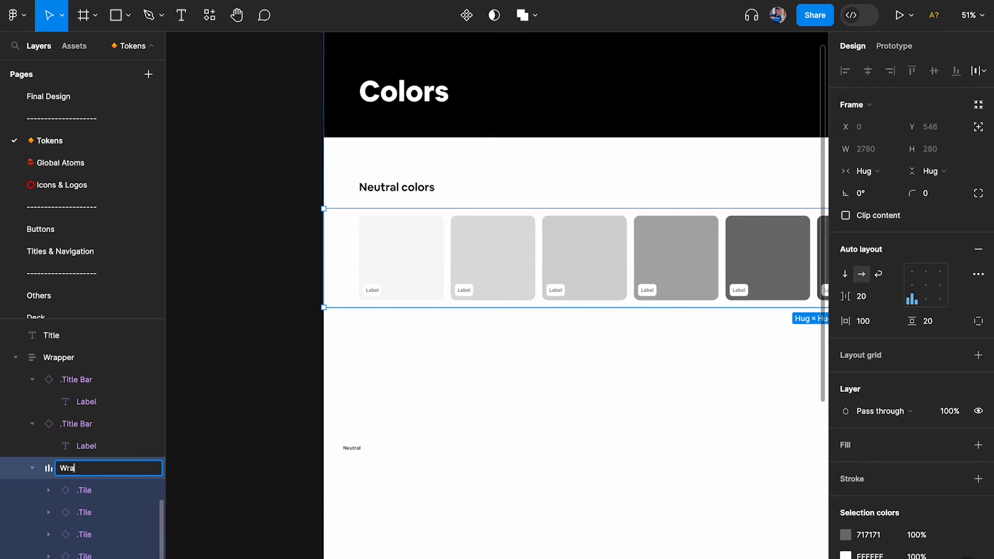
key("Return")
left_click(16, 358)
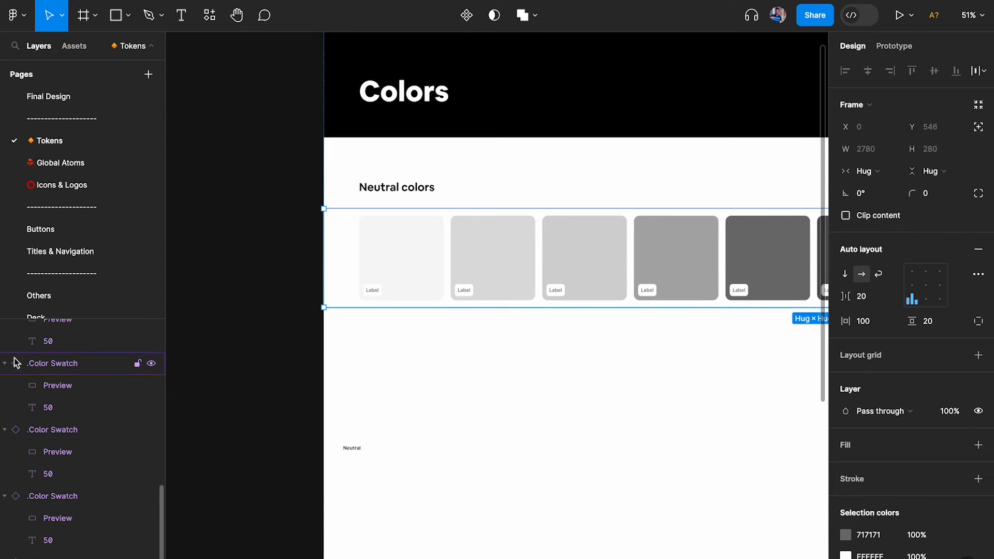
- Switch the neutral tile row's auto layout from horizontal to wrap
scroll(411, 305, "down", 3)
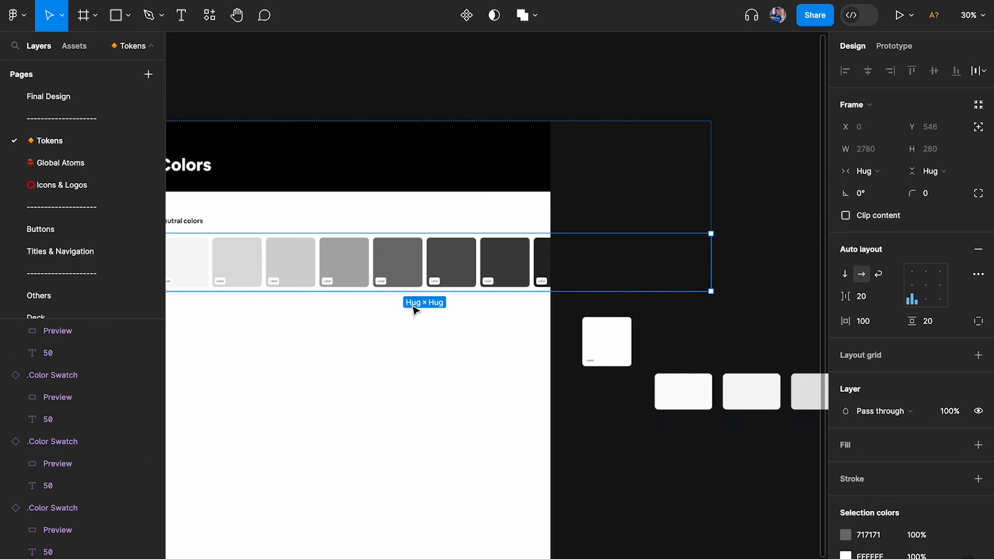
left_click(878, 273)
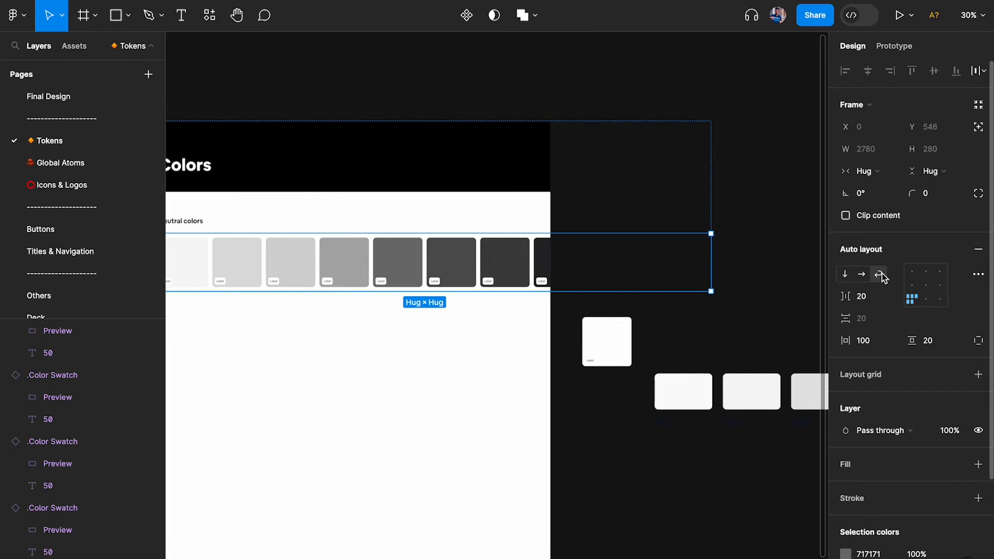
- Resize the neutral tile row to the 2000-wide Colors frame and delete the stray Neutral label below it
left_click_drag(710, 247, 556, 247)
scroll(619, 237, "down", 2)
scroll(617, 237, "left", 3)
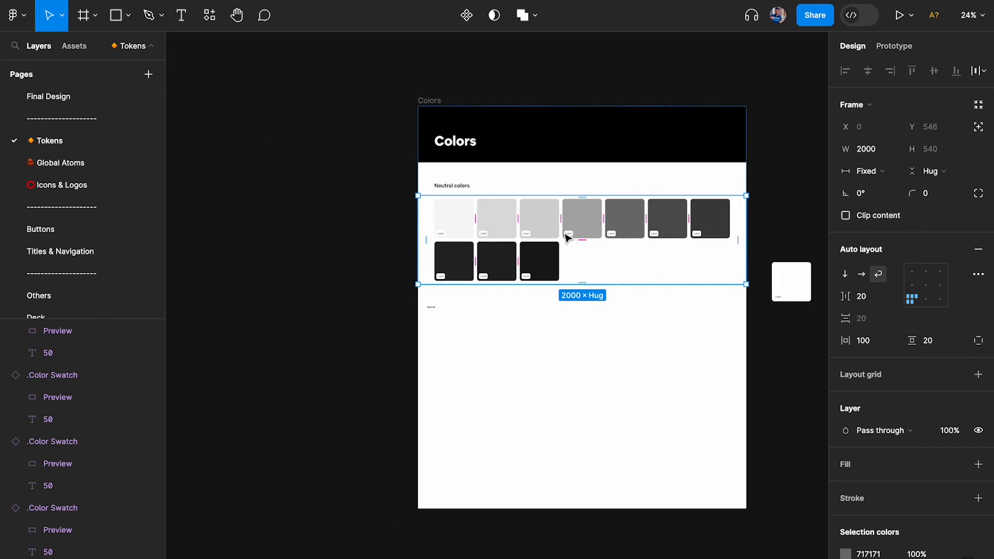
scroll(564, 236, "up", 5)
scroll(461, 333, "up", 2)
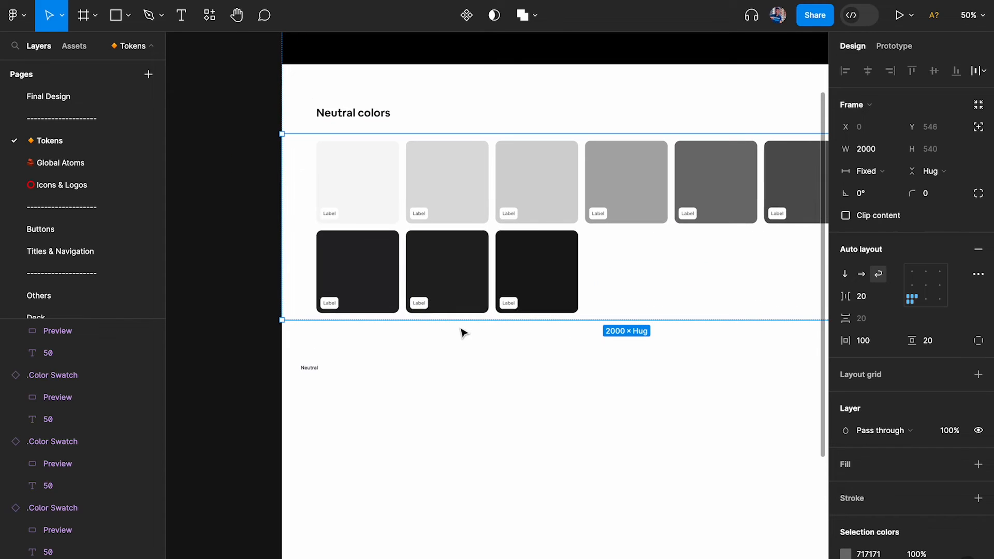
left_click(310, 373)
- Duplicate the Neutral colors title bar with its tile row and place the copy directly below the Colors header
left_click(371, 100)
left_click(374, 224, "shift")
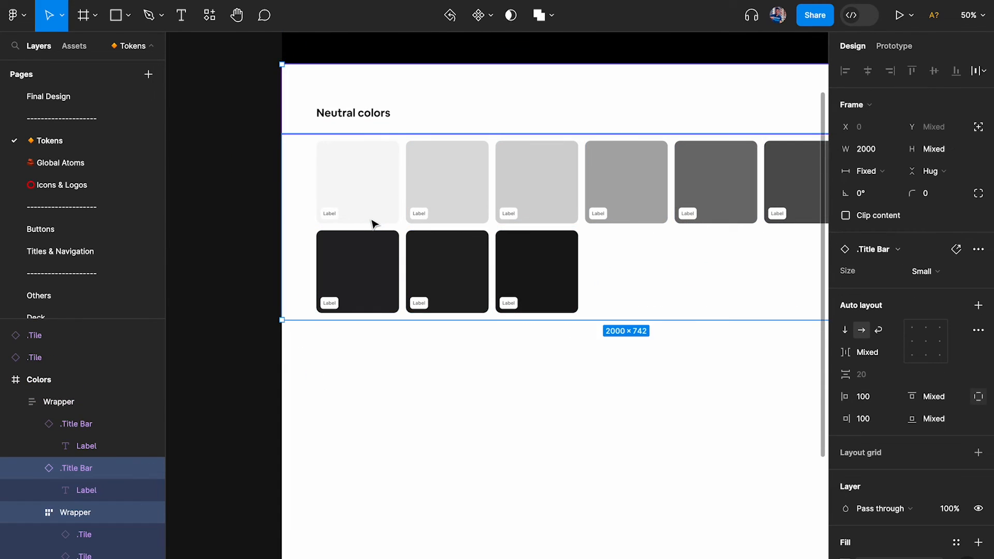
key("super+d")
scroll(373, 223, "up", 2)
key("Up")
key("Up")
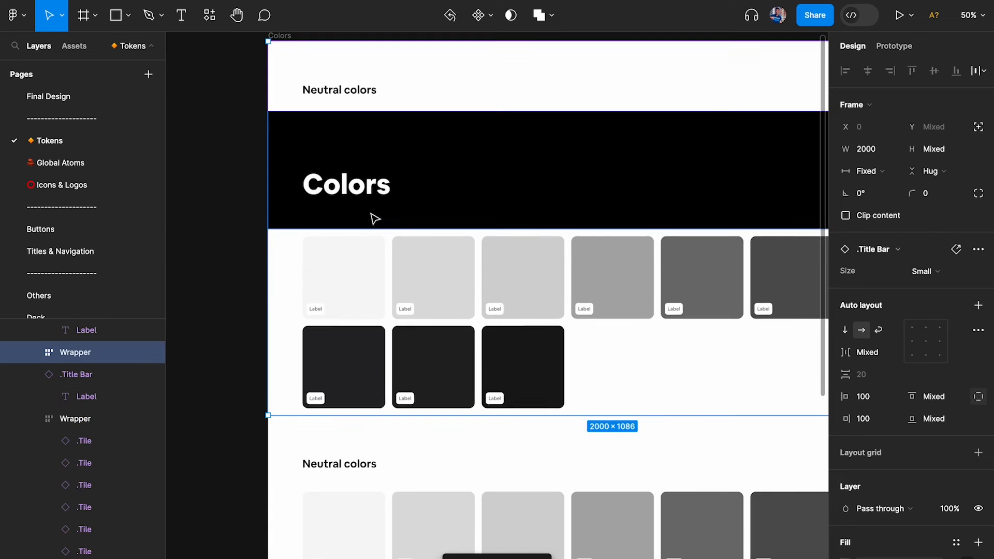
key("Down")
left_click(255, 251)
left_click(355, 367)
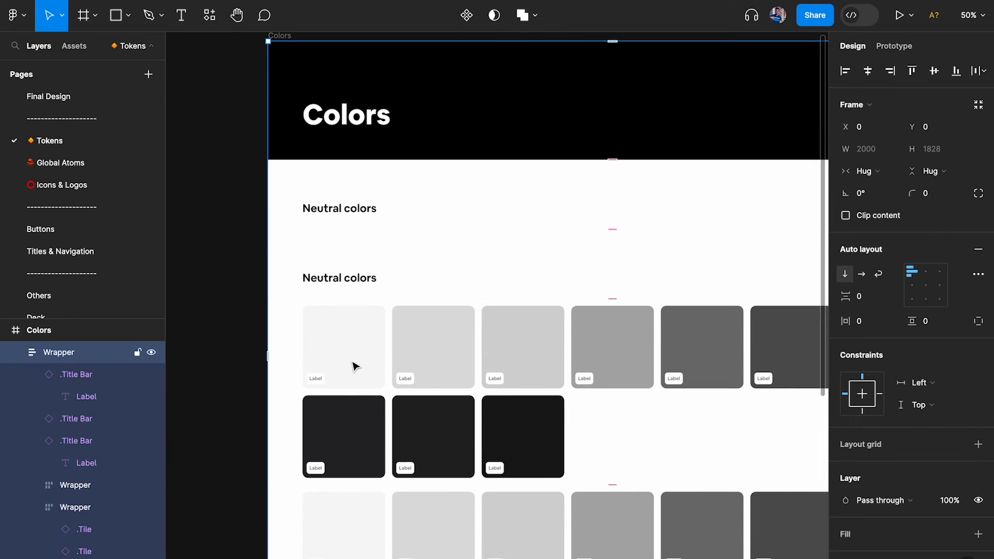
left_click(355, 367)
- Delete all tiles except the first two from the upper Neutral colors row
scroll(355, 366, "down", 5)
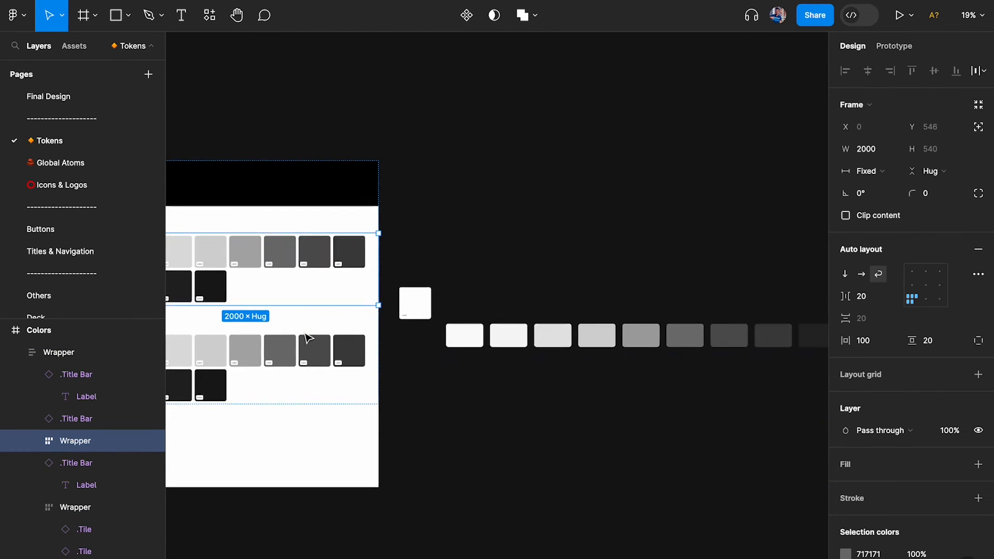
scroll(310, 338, "left", 3)
scroll(313, 206, "up", 5)
left_click(393, 205)
left_click(456, 205, "shift")
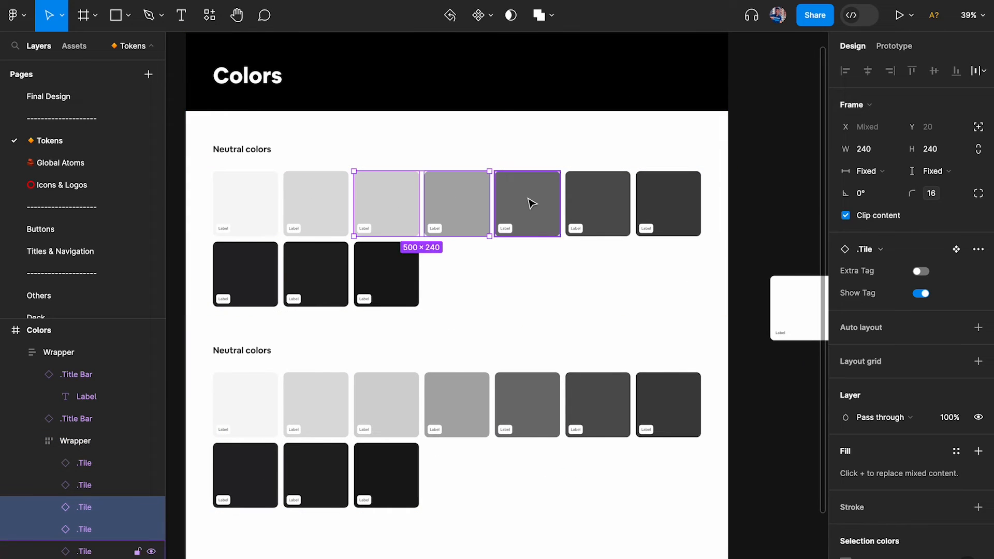
left_click(531, 203, "shift")
left_click(600, 199, "shift")
left_click(668, 200, "shift")
left_click(386, 259, "shift")
left_click(315, 266, "shift")
left_click(244, 272, "shift")
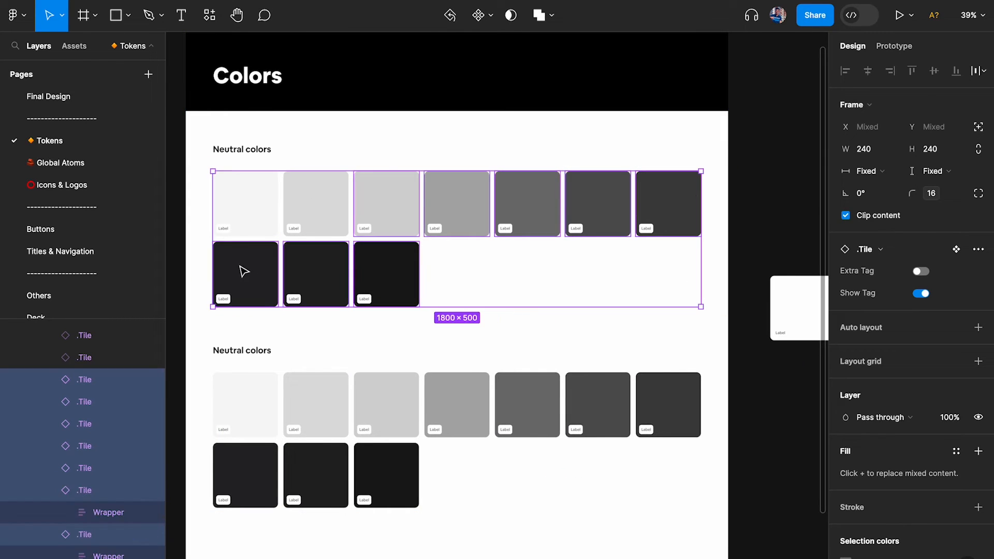
key("Delete")
- Set the fill of the first tile in the upper row to white, FFFFFF
scroll(275, 204, "up", 3)
left_click(247, 200)
scroll(908, 387, "down", 3)
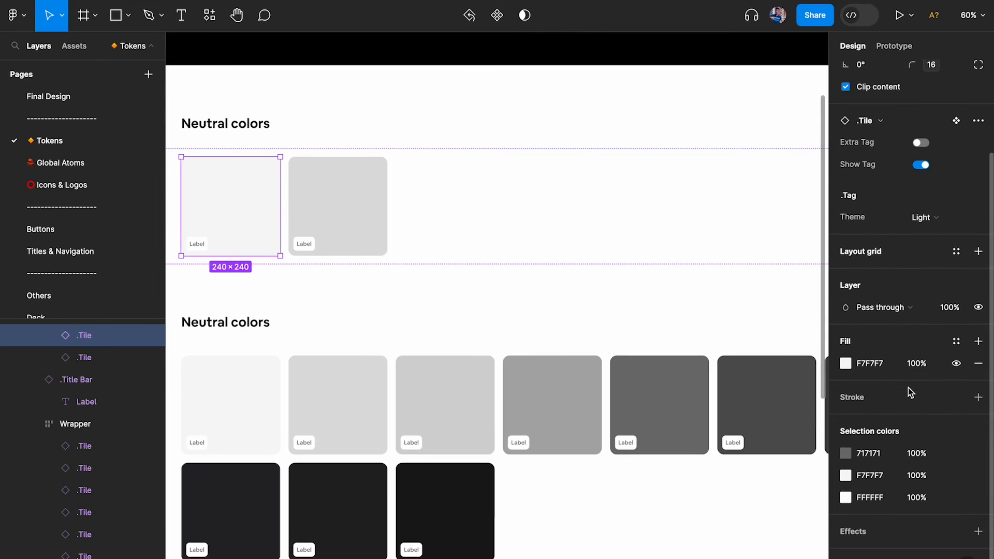
left_click(846, 364)
left_click_drag(742, 281, 411, 89)
- Set the fill of the second tile in the upper row to black, 000000
left_click(357, 171)
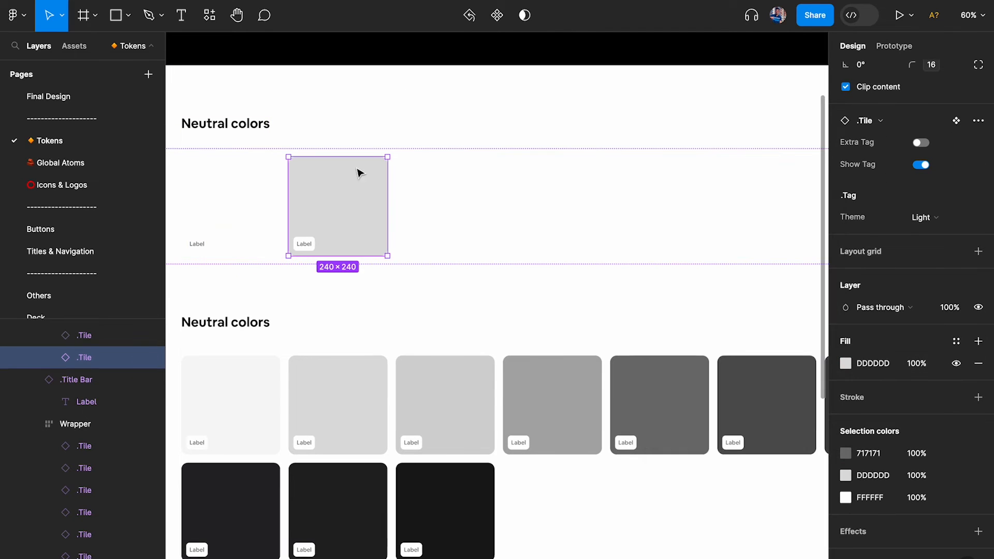
left_click(845, 363)
left_click_drag(807, 349, 663, 409)
- Change the upper section's title to "White and Black colors"
scroll(260, 207, "left", 5)
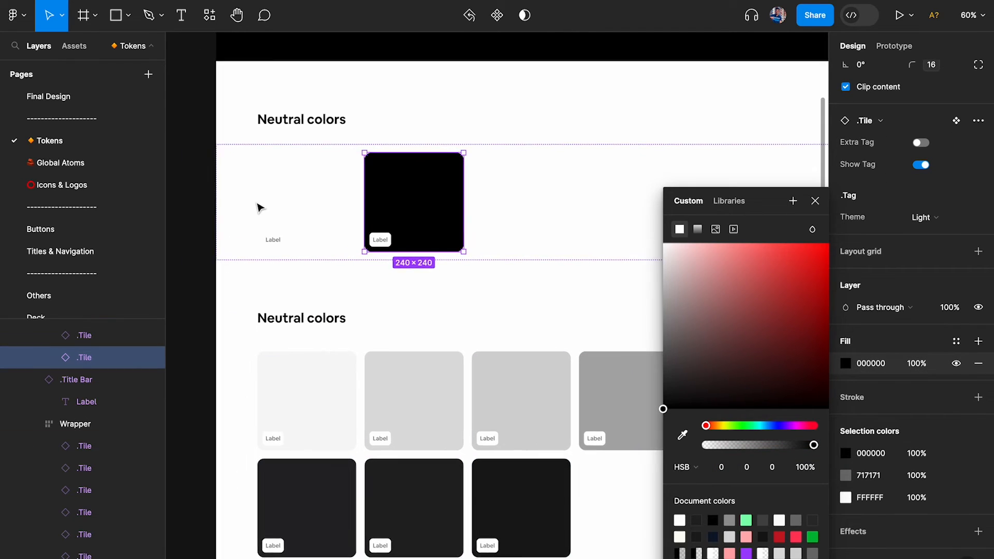
double_click(365, 122)
key("BackSpace")
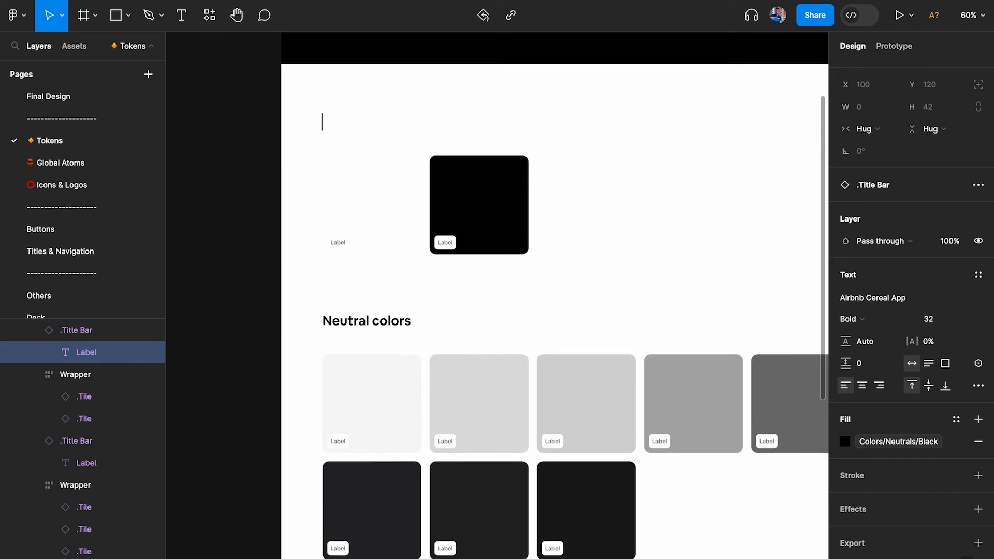
type("White and Black colors")
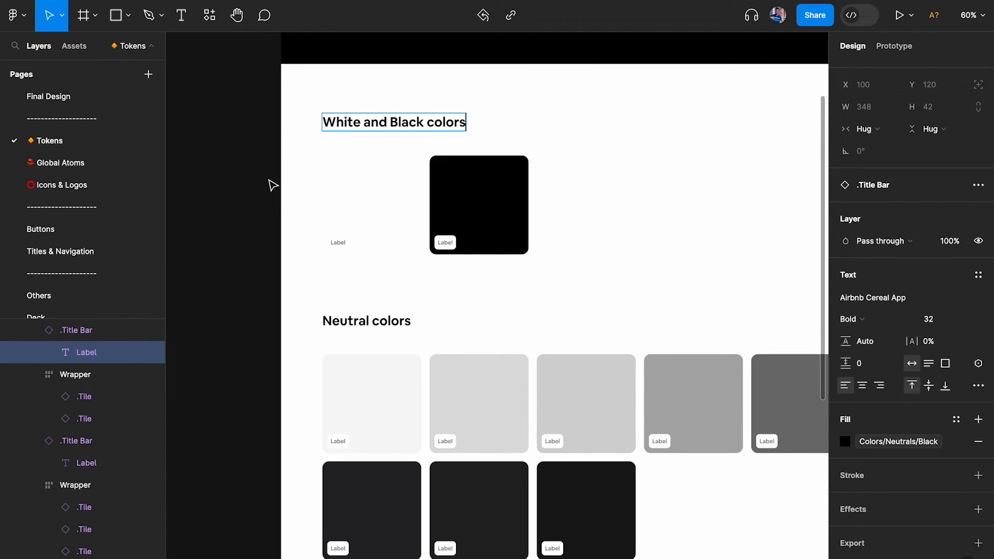
- Add a black 000000 inside stroke of width 1 at 10% opacity to the white tile
left_click(389, 194)
scroll(388, 193, "up", 3)
scroll(891, 377, "down", 3)
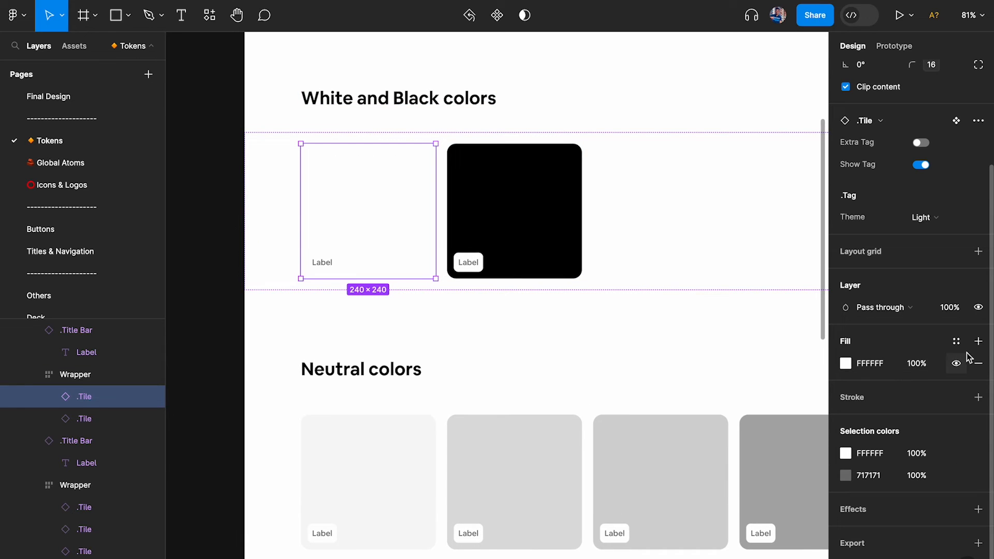
left_click(978, 398)
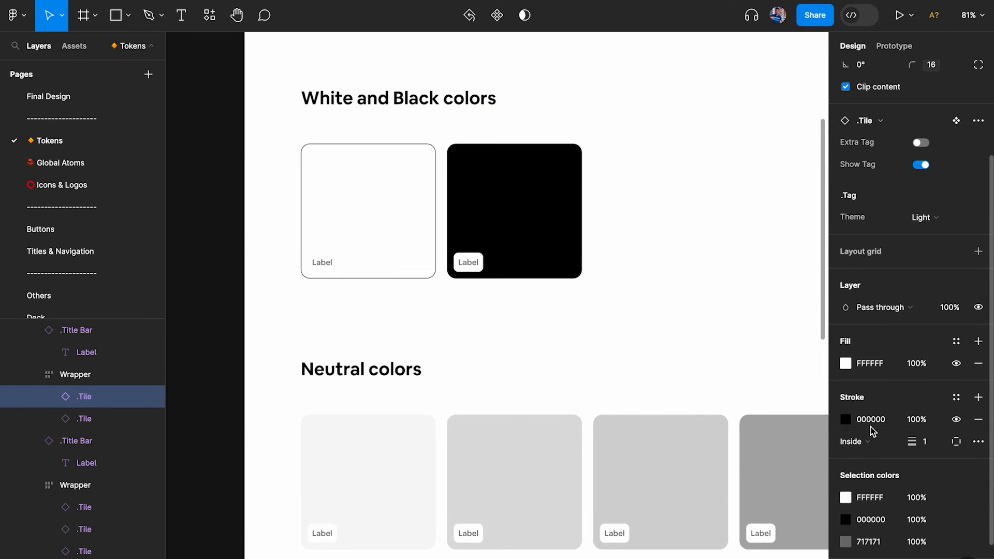
left_click(926, 423)
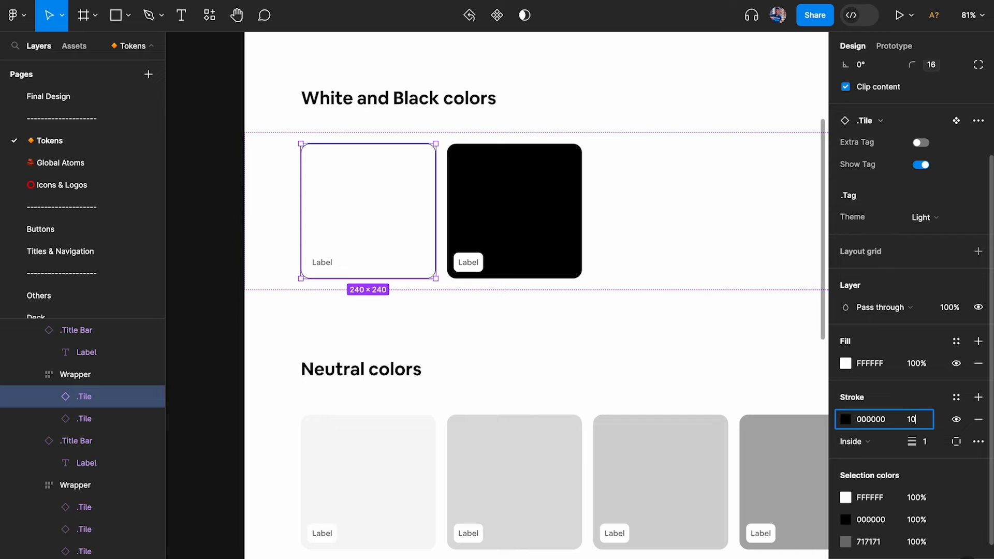
type("10")
key("Return")
left_click(215, 247)
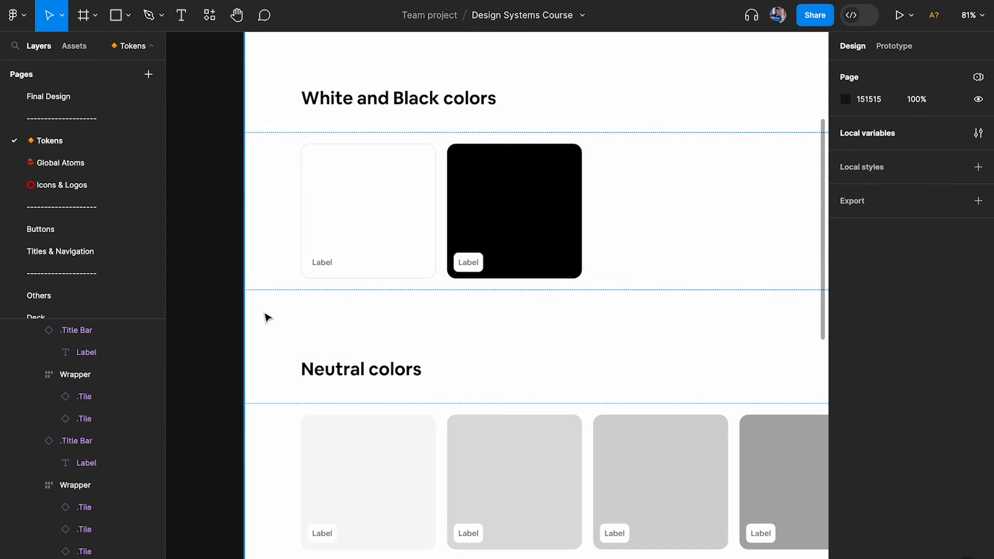
- Delete the loose tile and the row of reference swatches beside the Colors frame
scroll(267, 317, "down", 10)
scroll(272, 314, "right", 5)
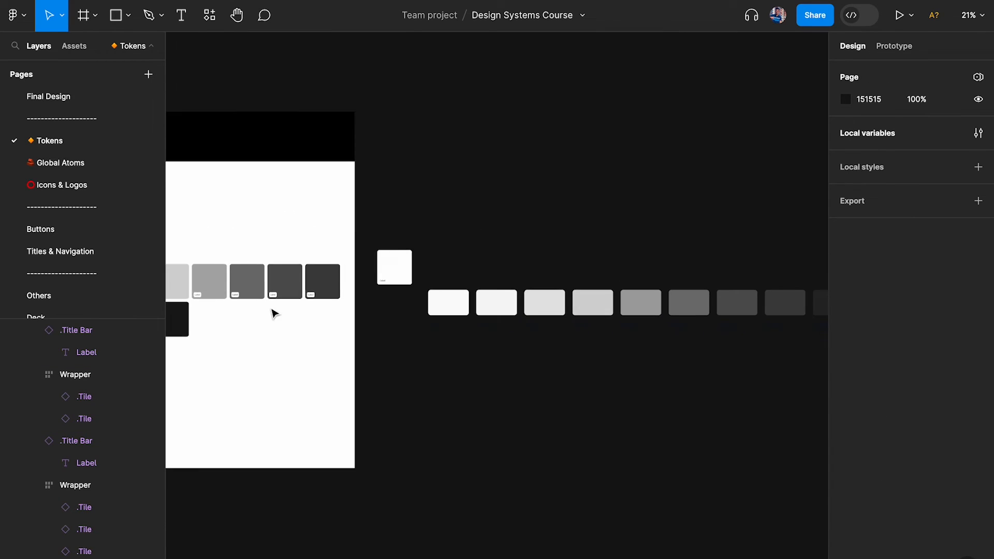
scroll(464, 242, "down", 3)
left_click_drag(424, 213, 806, 337)
key("Delete")
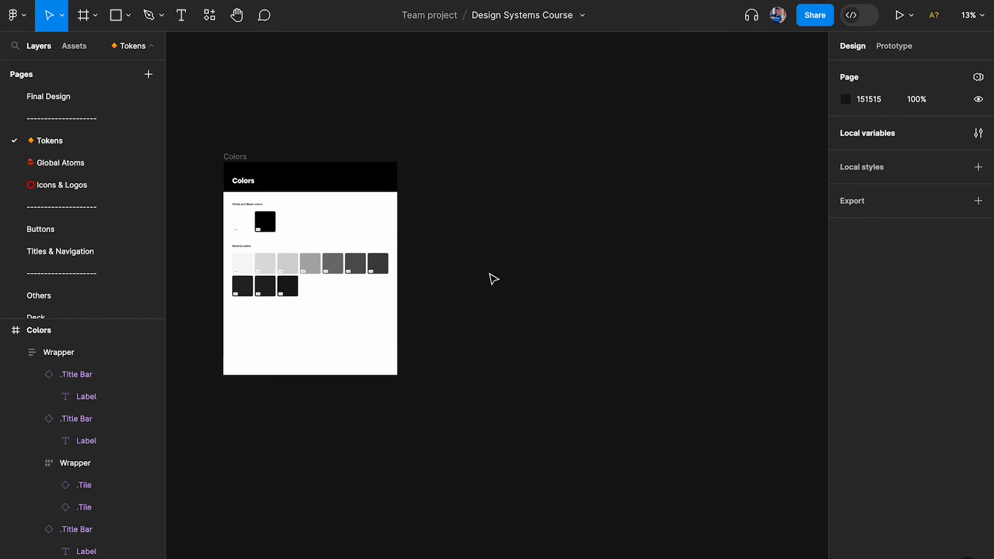
- Examine the tile labels in the White and Black colors and Neutral colors sections
scroll(204, 221, "up", 5)
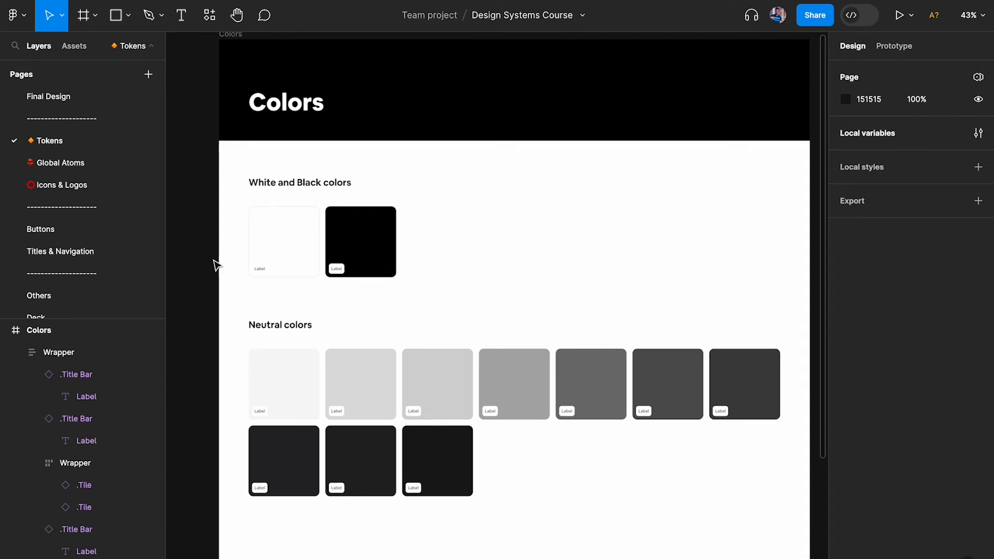
left_click(337, 293)
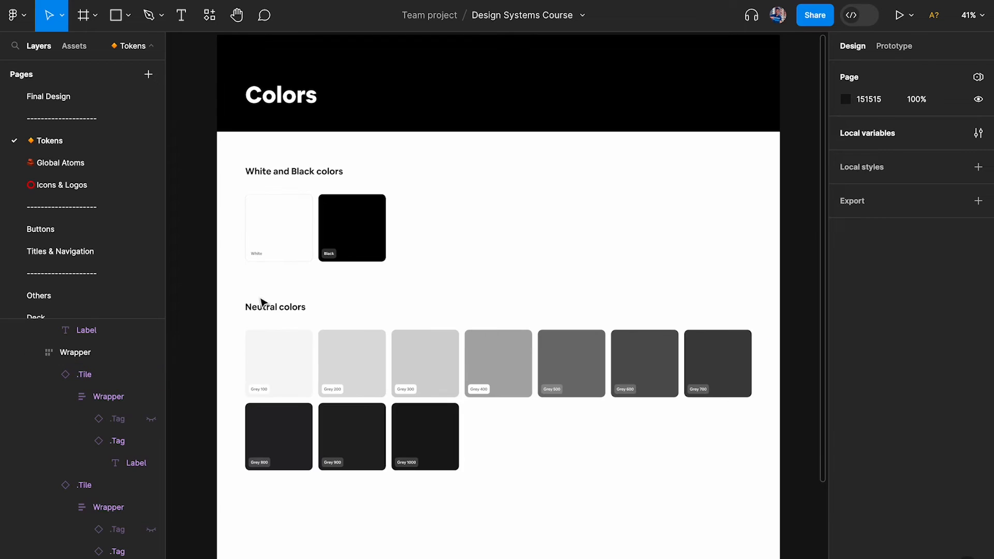
scroll(280, 342, "up", 8)
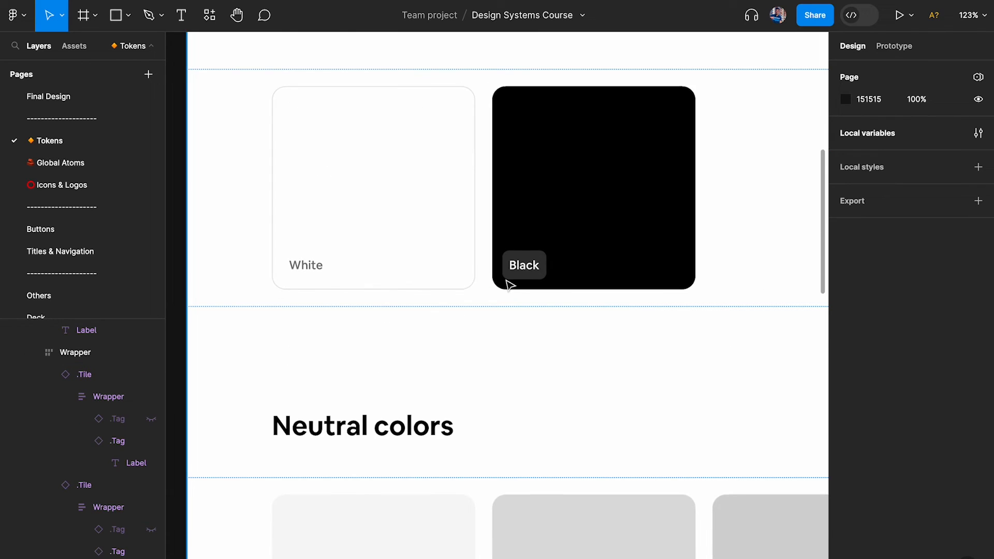
scroll(506, 285, "down", 6)
scroll(284, 278, "down", 1)
scroll(489, 277, "down", 3)
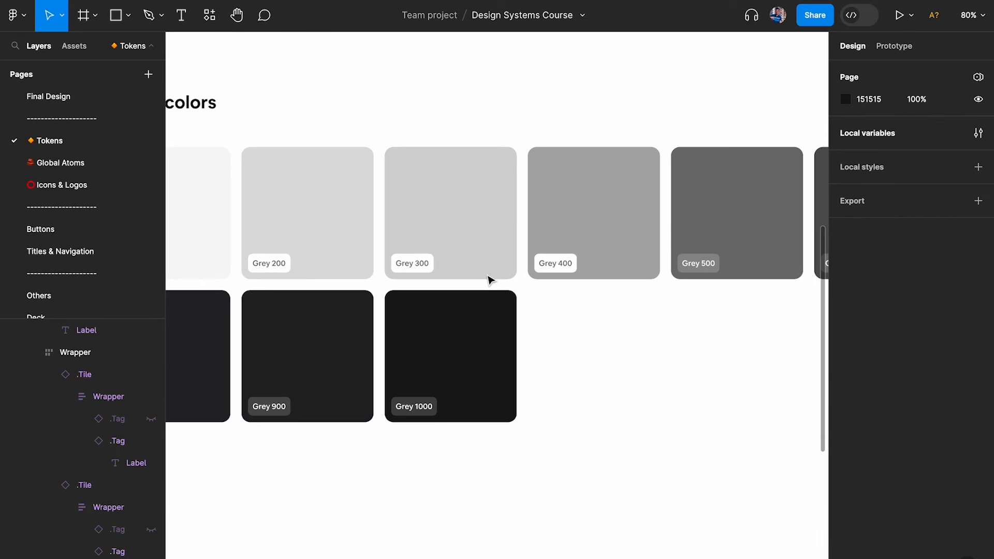
scroll(433, 404, "up", 2)
scroll(417, 416, "down", 5)
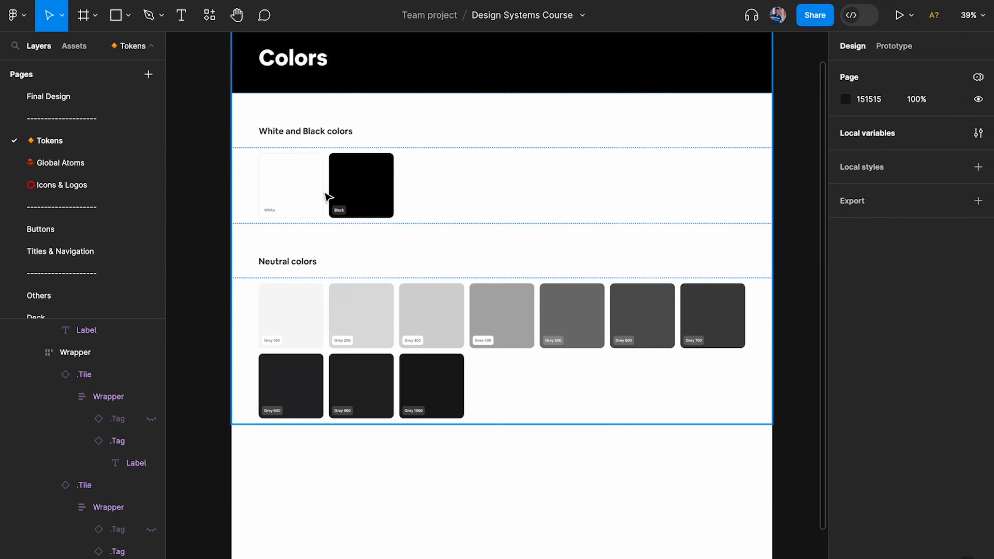
scroll(373, 326, "up", 2)
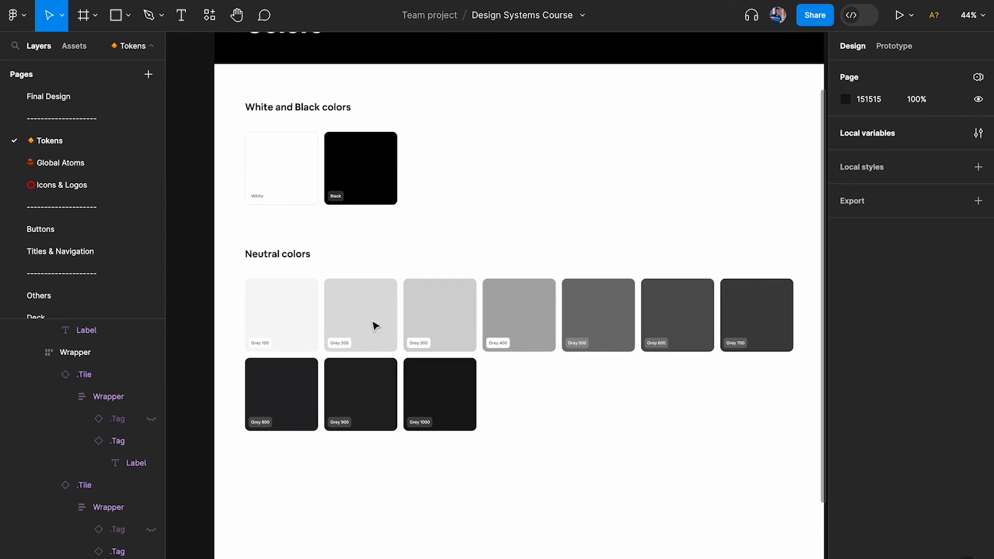
scroll(373, 326, "up", 1)
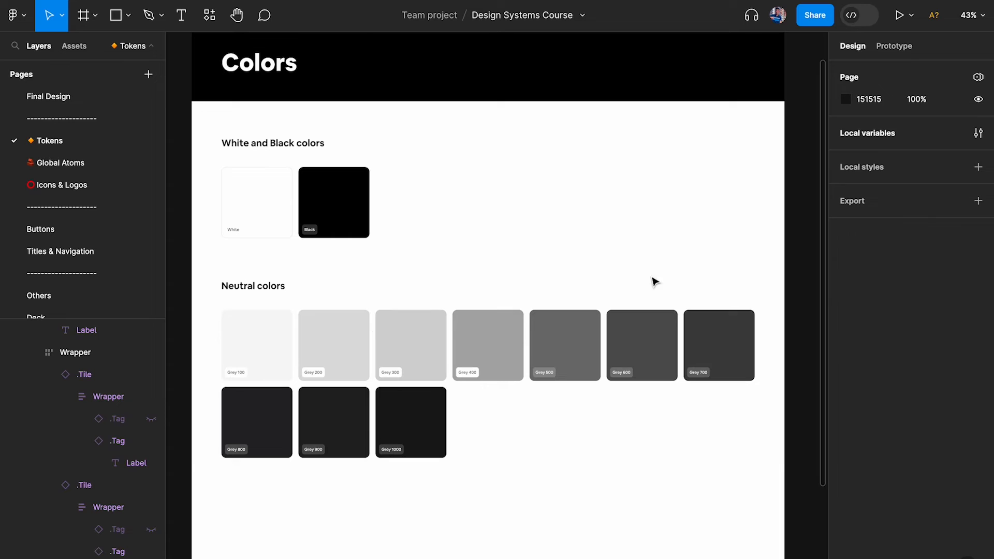
- Delete the local variables Surface-primary, Content-primary, Border-primary and Surface Transparent, and close the variables window
left_click(979, 134)
left_click(563, 197)
left_click(565, 119, "shift")
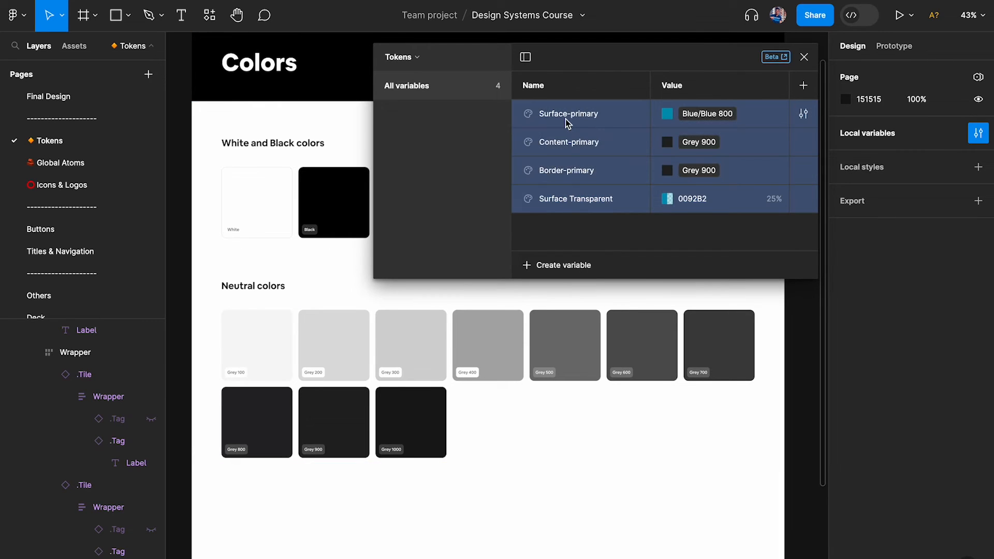
key("Escape")
scroll(402, 186, "up", 3)
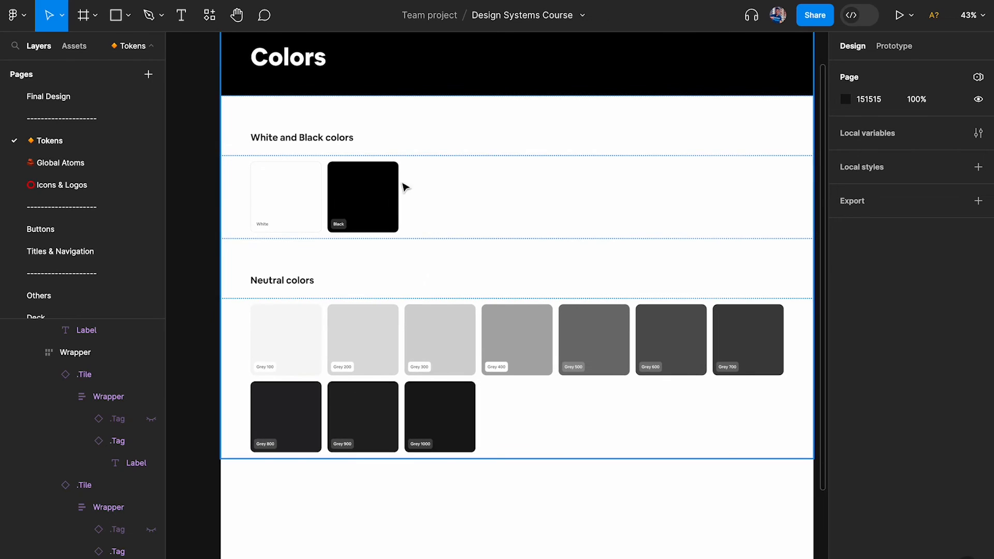
- Review the color names on the White and Black tiles and on the Grey 100 to Grey 1000 tiles
scroll(388, 188, "up", 2)
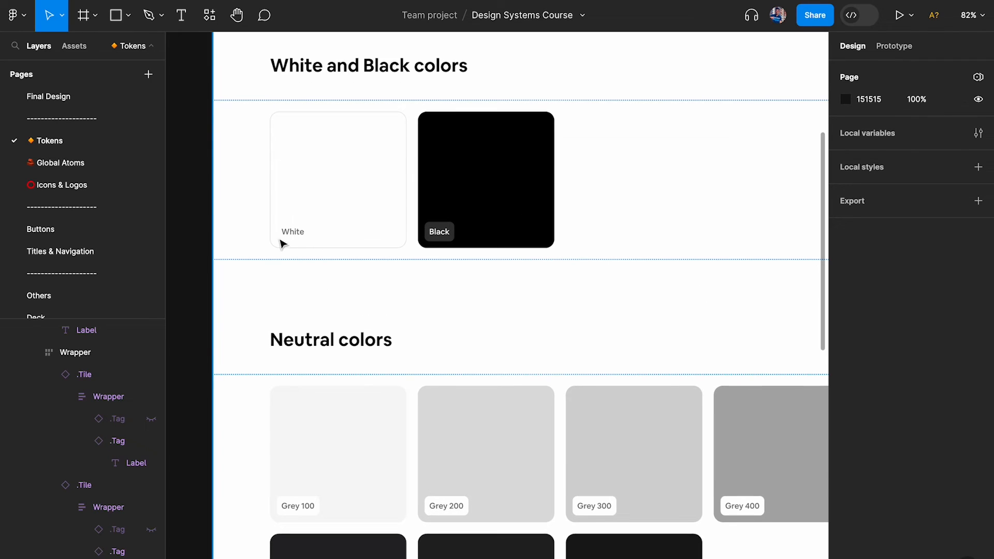
scroll(344, 324, "down", 3)
scroll(288, 344, "up", 1)
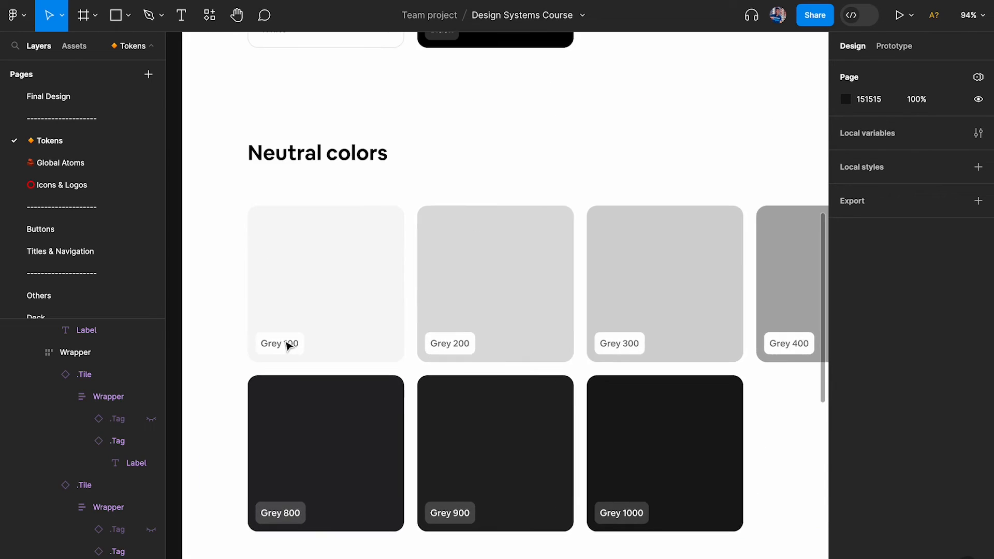
scroll(289, 344, "down", 1)
scroll(595, 404, "down", 2)
scroll(595, 404, "right", 1)
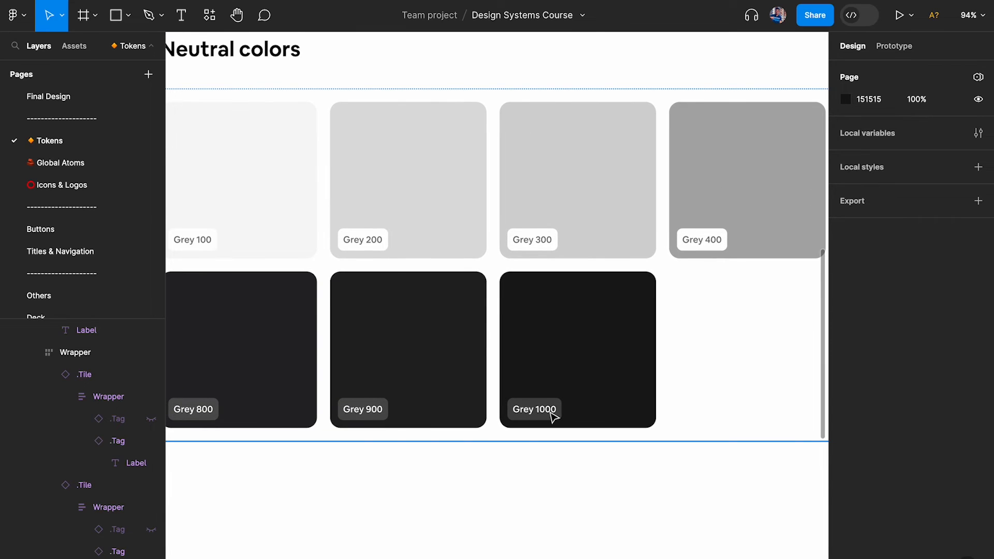
scroll(553, 412, "down", 3)
scroll(552, 413, "up", 1)
scroll(553, 414, "up", 4)
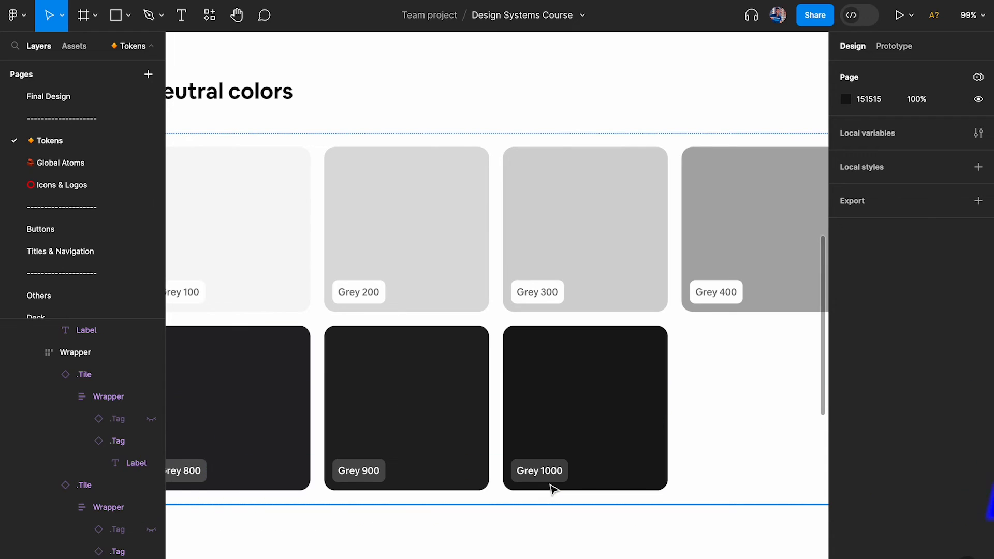
scroll(553, 489, "down", 1)
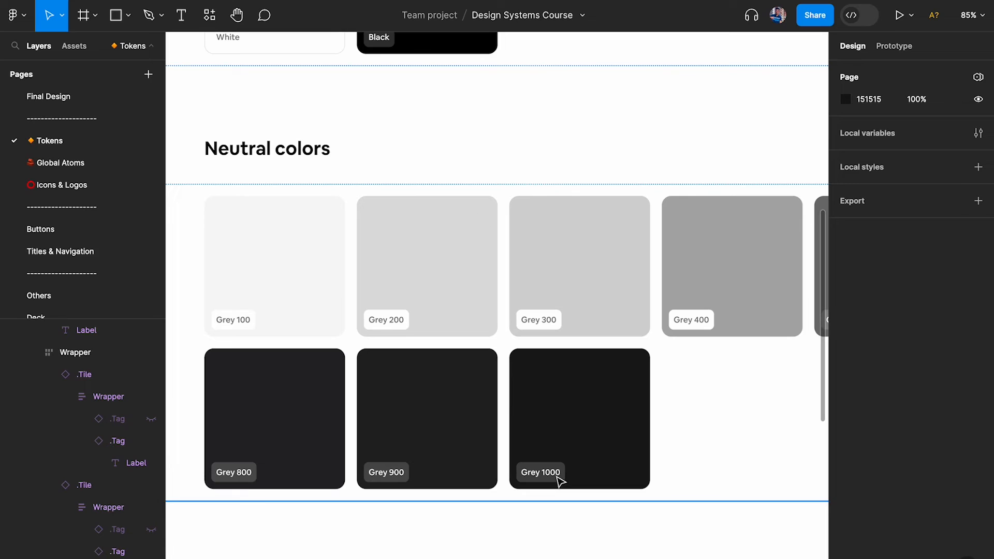
scroll(559, 482, "down", 5)
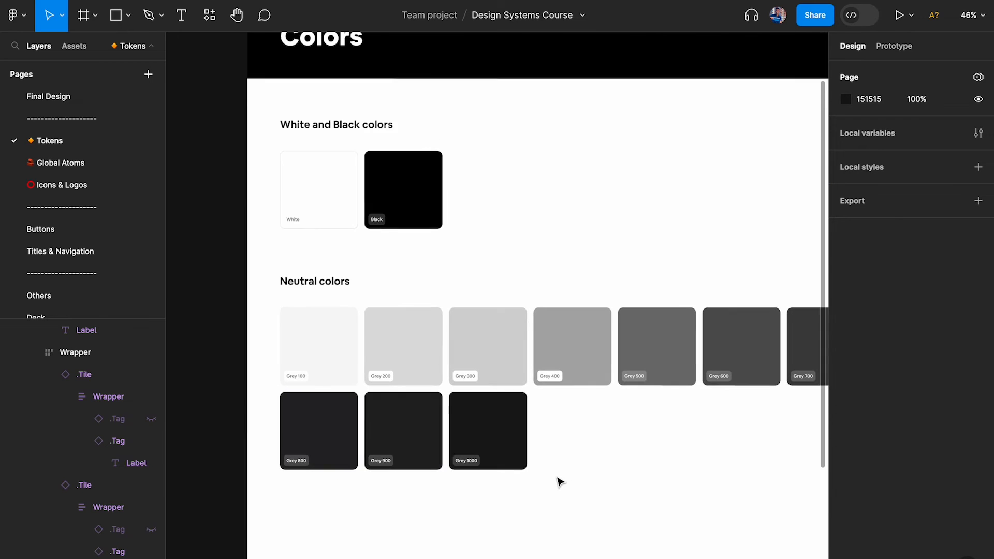
scroll(537, 373, "right", 4)
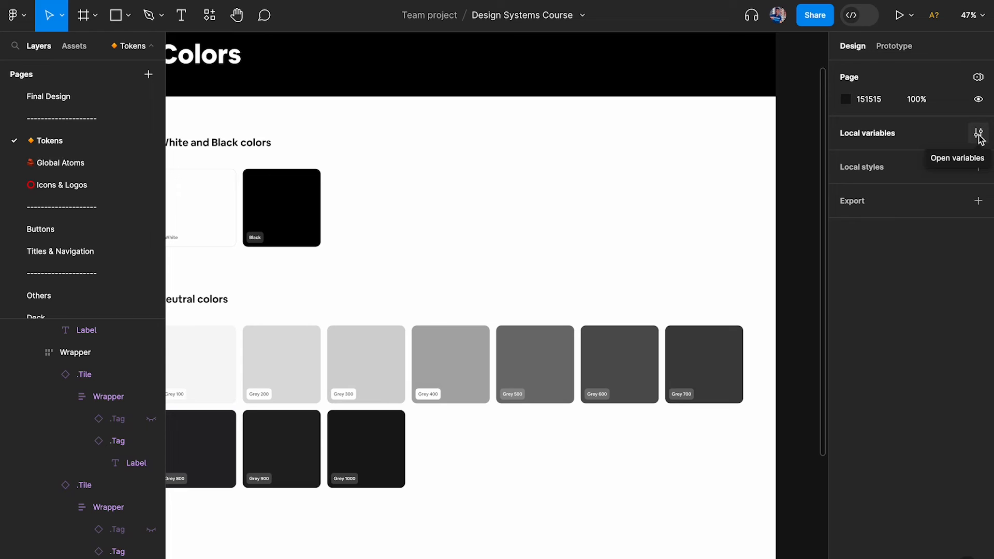
- Open the local variables window and review the options available for the Colors collection
left_click(979, 134)
left_click(407, 58)
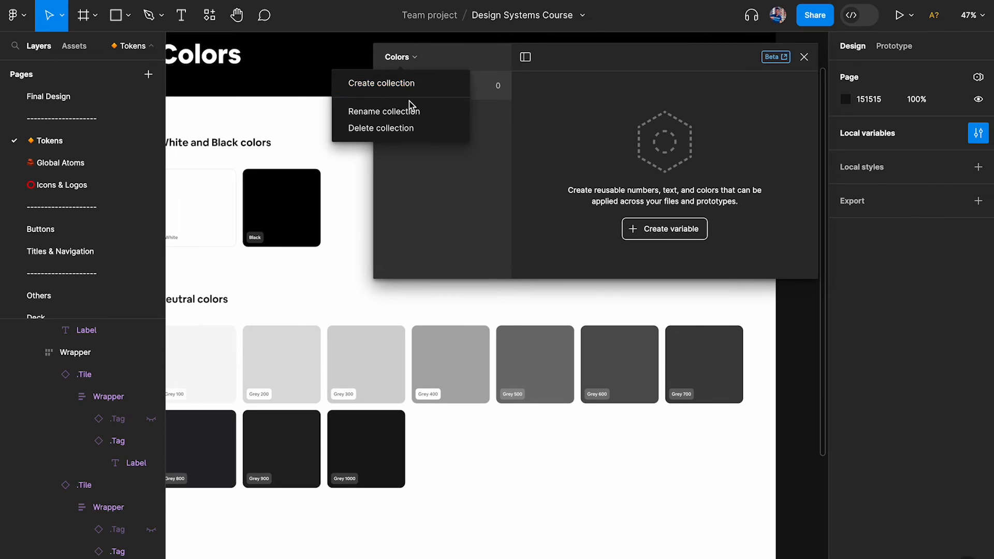
left_click(470, 192)
left_click(404, 58)
left_click(457, 195)
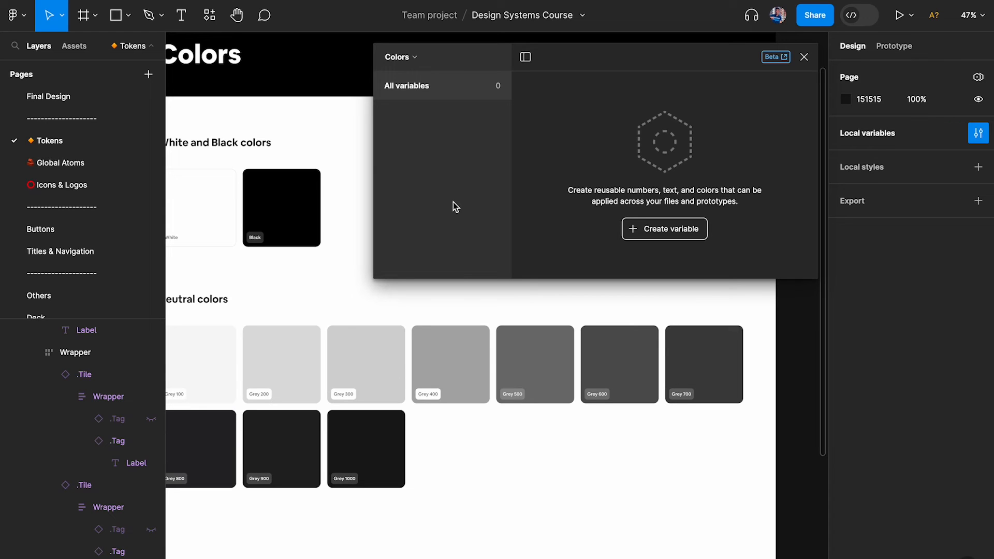
left_click(414, 59)
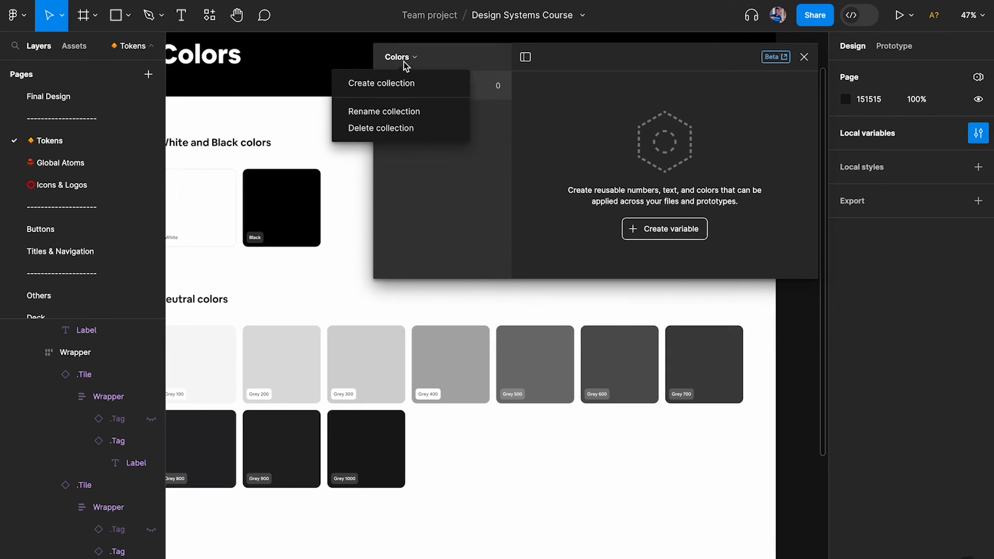
left_click(494, 184)
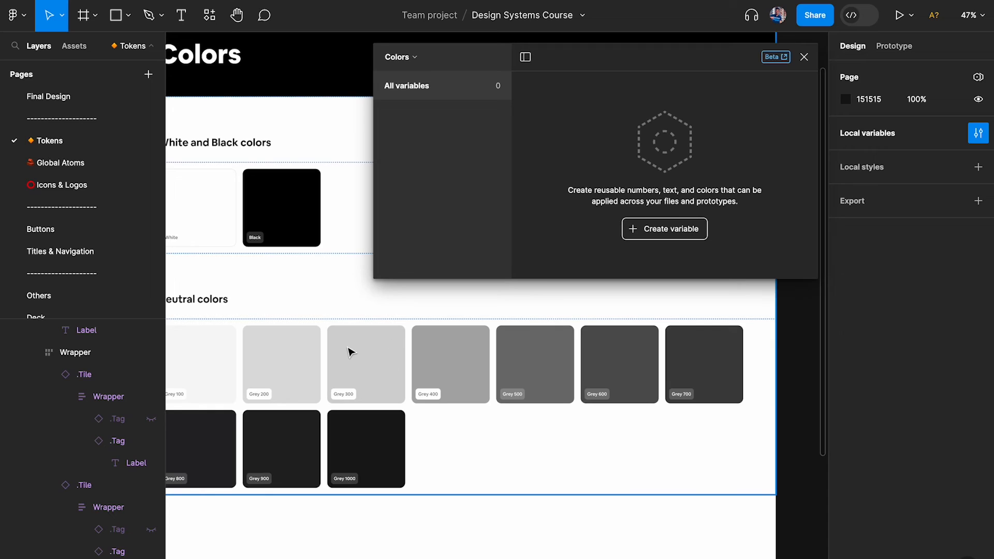
scroll(347, 347, "up", 5)
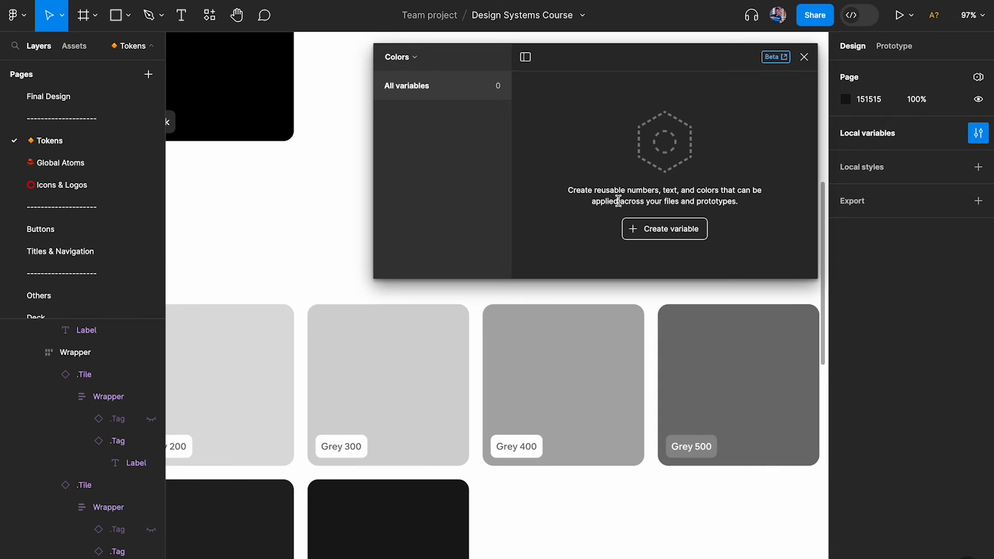
- Create a color variable in the Colors collection and delete the Mode 2 column
left_click(652, 231)
left_click(670, 262)
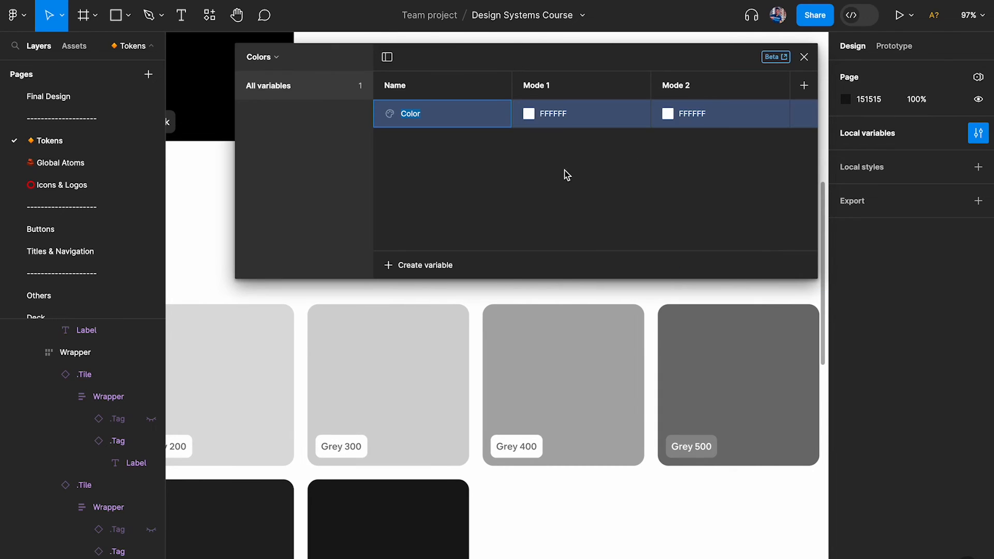
left_click(686, 82)
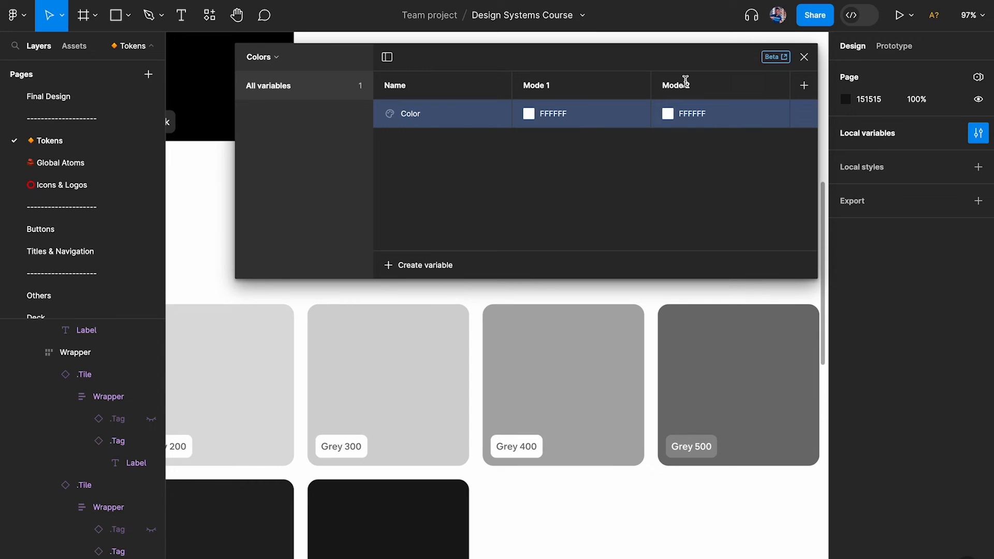
right_click(720, 92)
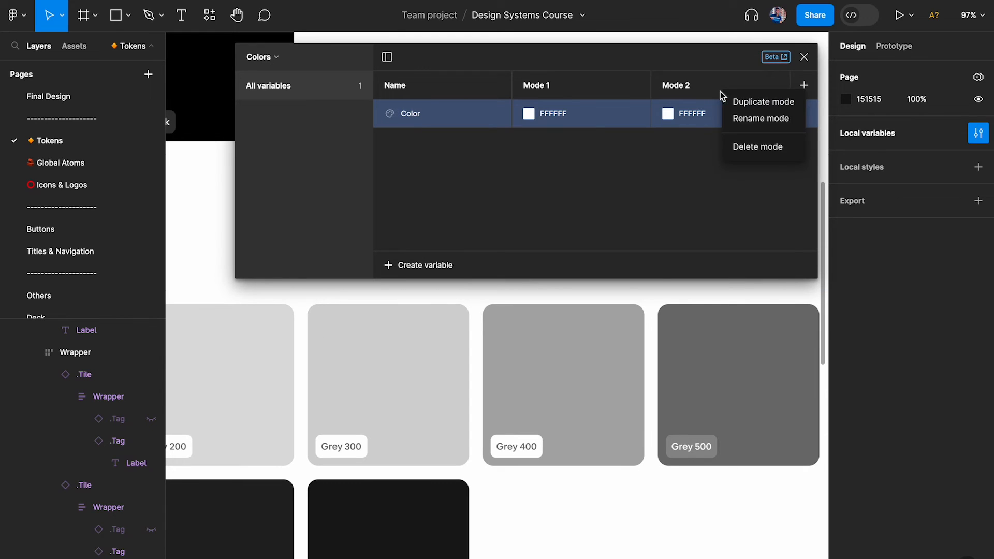
left_click(756, 147)
- Rename the remaining value mode of the Colors collection as Light
scroll(262, 262, "down", 3)
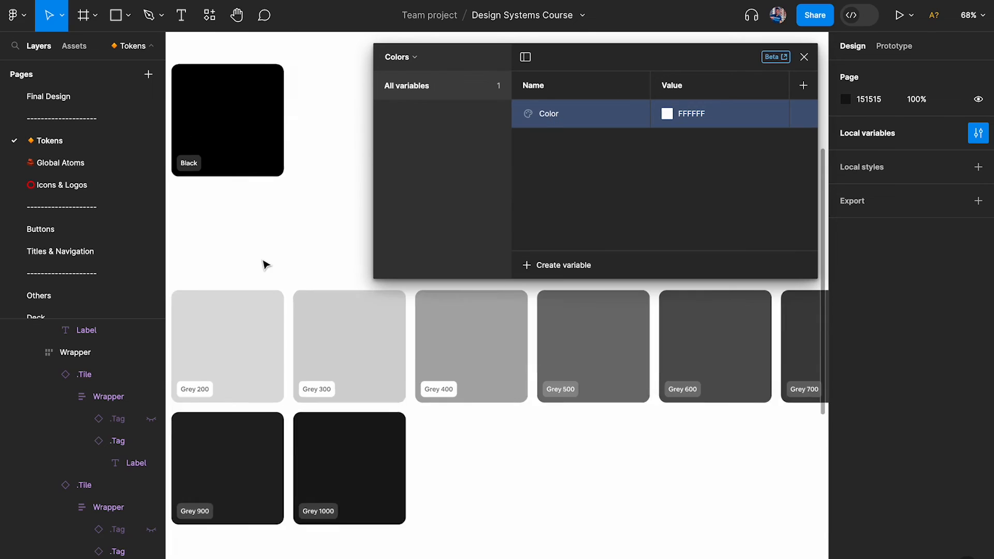
scroll(262, 262, "up", 3)
scroll(262, 261, "left", 3)
scroll(264, 264, "down", 2)
double_click(672, 85)
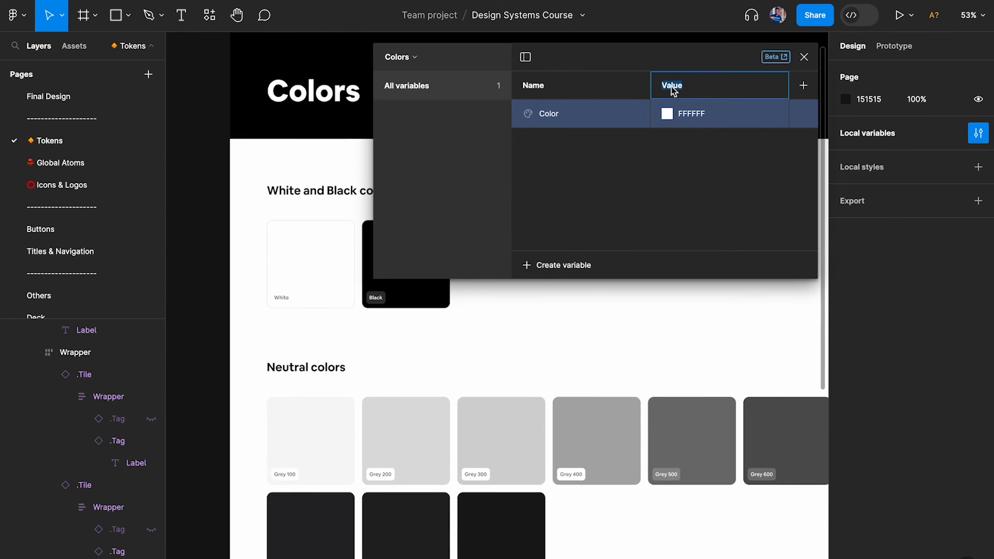
type("Light")
key("Return")
scroll(361, 317, "up", 2)
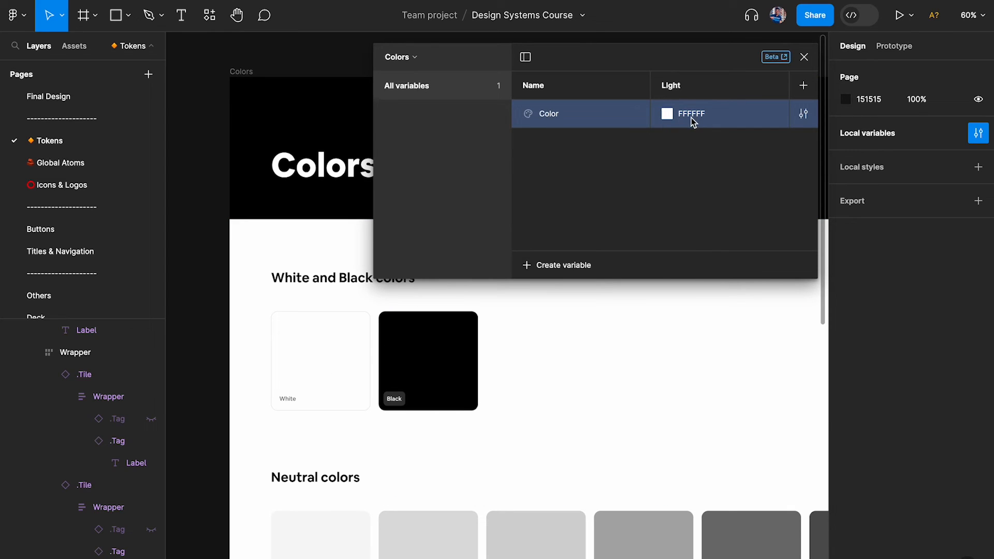
- Rename the first color variable as White
double_click(553, 115)
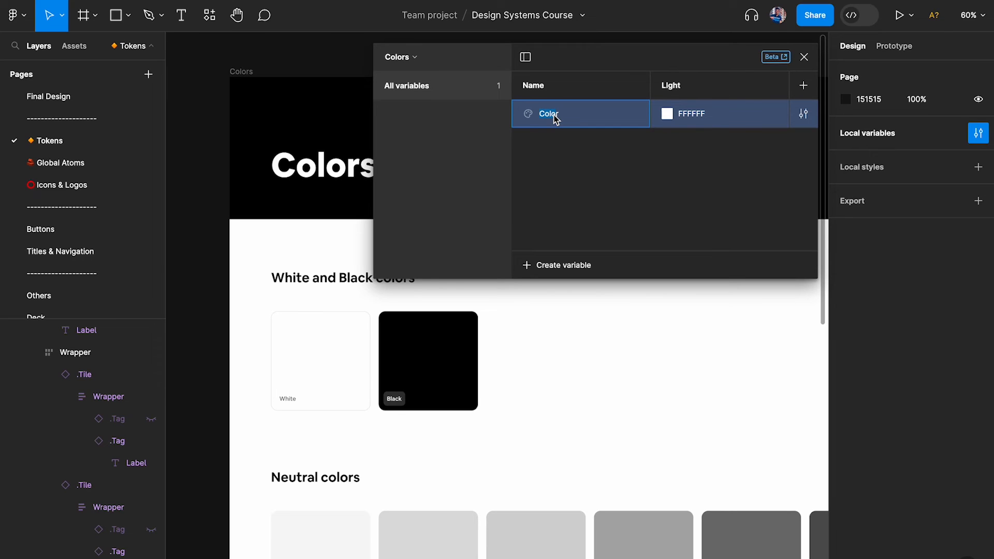
type("White")
key("BackSpace")
key("BackSpace")
key("BackSpace")
key("BackSpace")
key("BackSpace")
type("white")
key("Return")
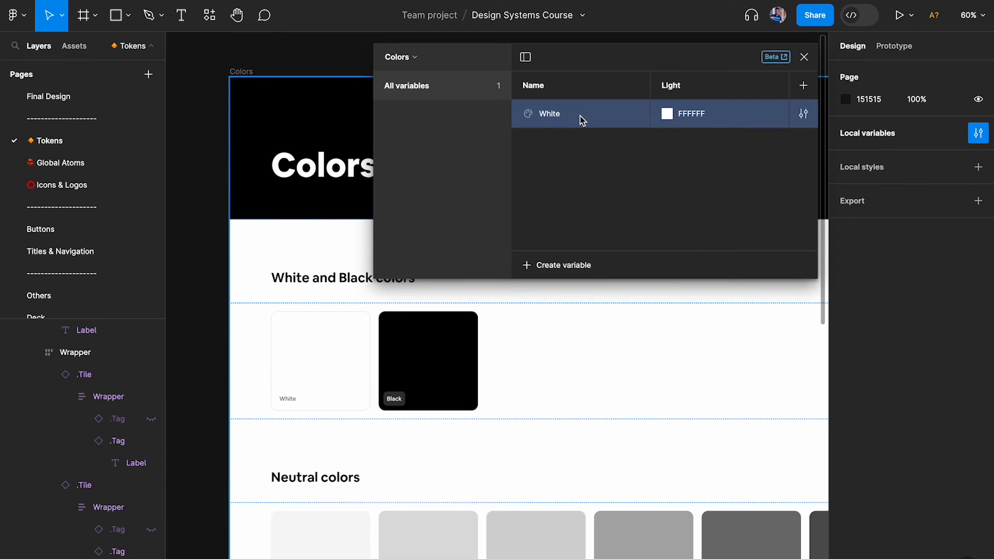
- Add a second color variable to the Colors collection and name it Black
scroll(355, 168, "up", 5)
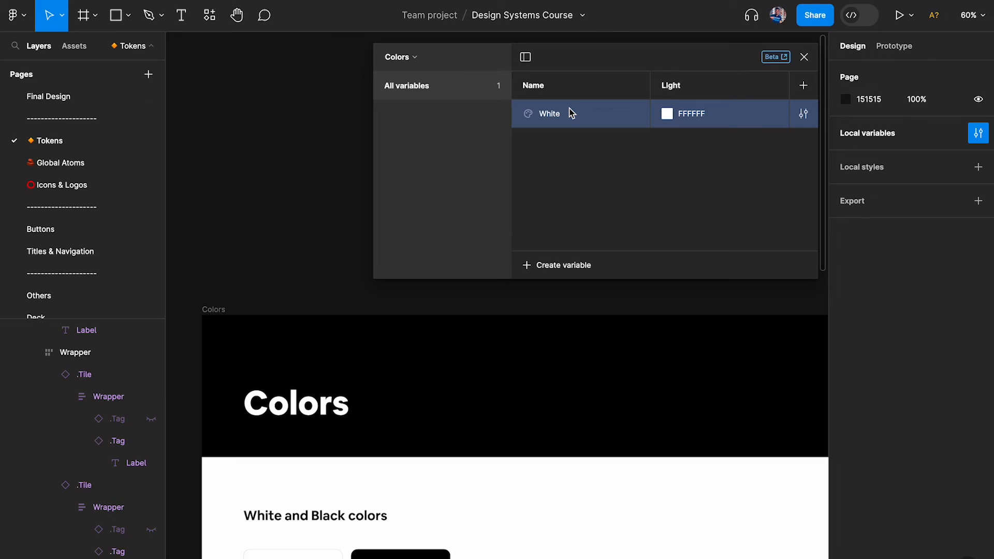
left_click(560, 266)
left_click(559, 266)
left_click(560, 266)
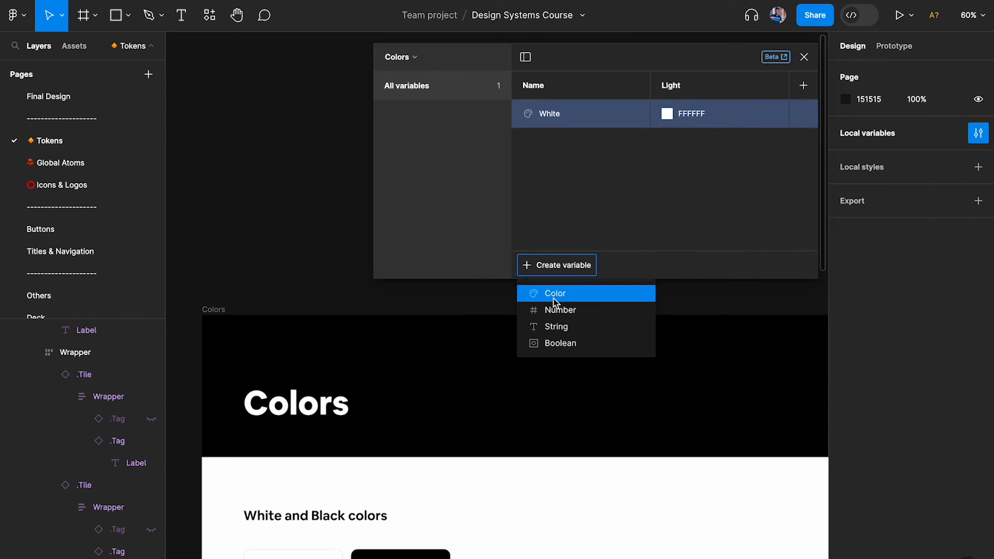
left_click(553, 294)
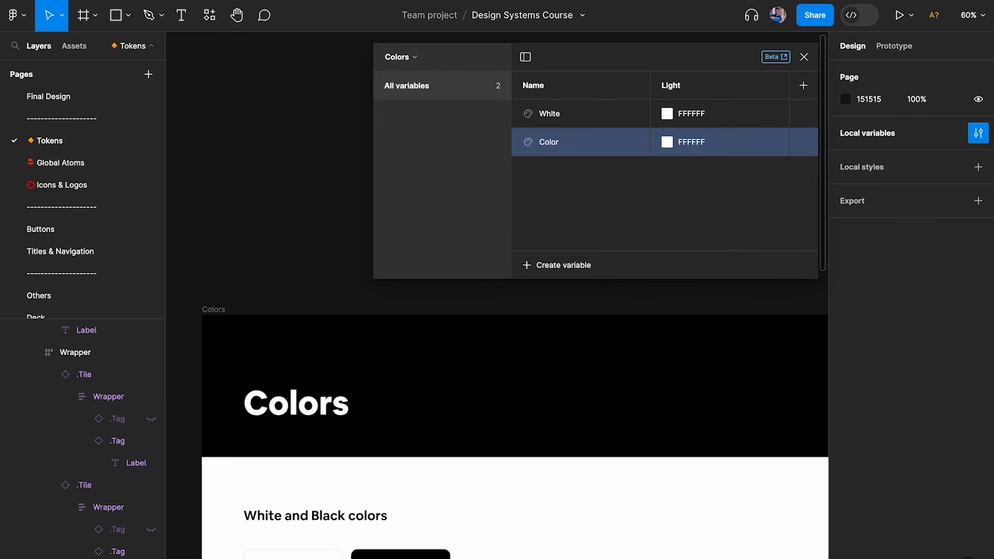
double_click(552, 142)
type("Black")
key("Return")
- Set the Black variable's Light value to 000000
left_click(667, 145)
left_click(678, 365)
left_click(559, 433)
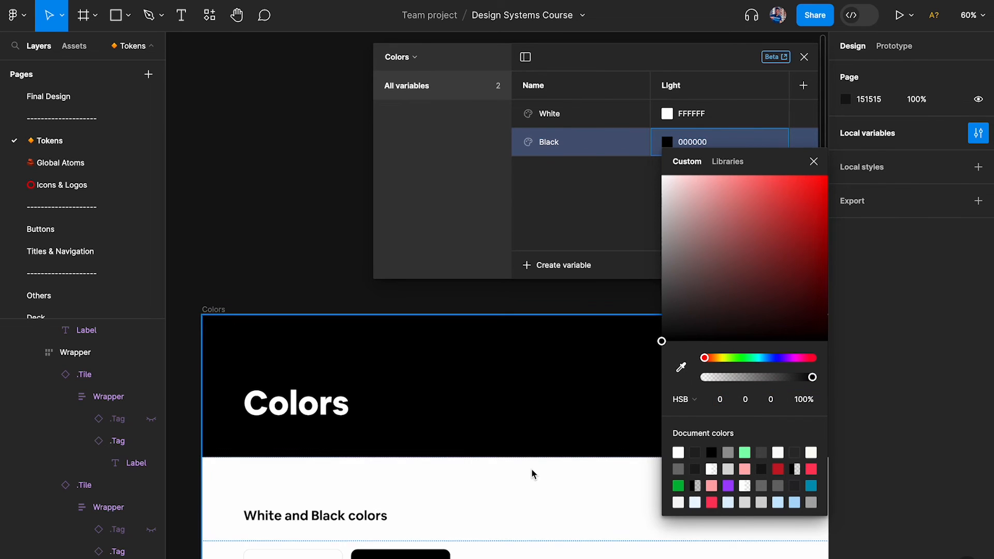
left_click(613, 229)
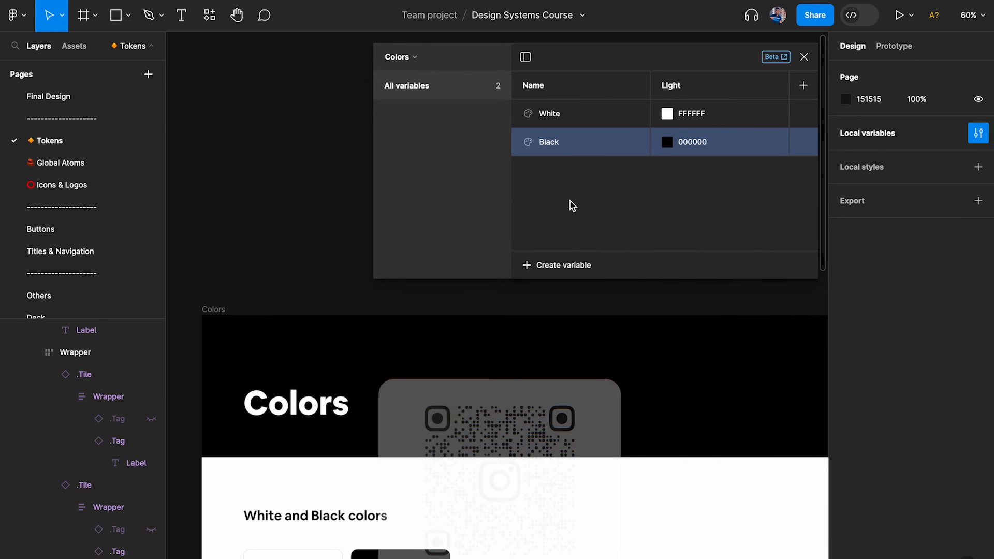
- Put the White and Black variables together in a new group
scroll(567, 414, "down", 6)
scroll(567, 440, "down", 1)
scroll(519, 311, "down", 2)
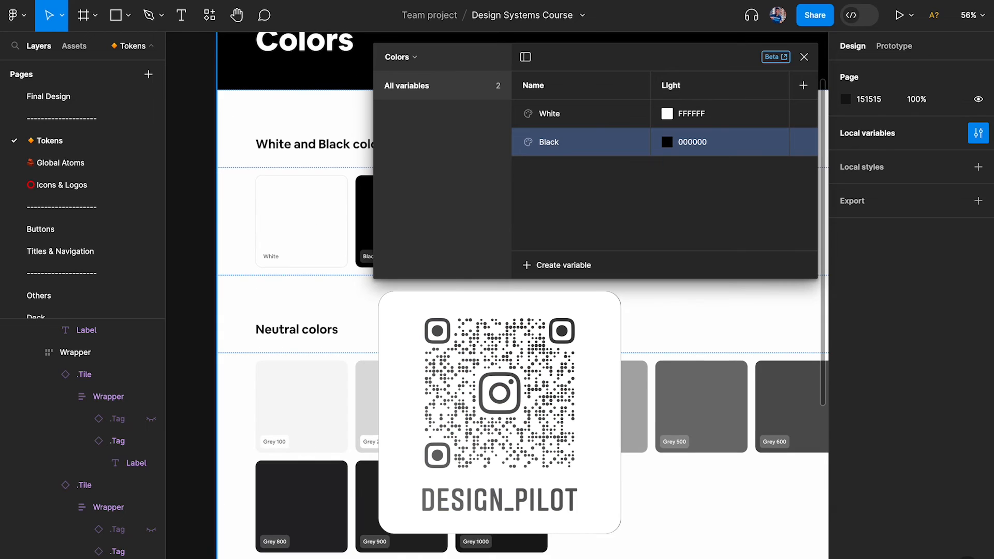
left_click(552, 115, "shift")
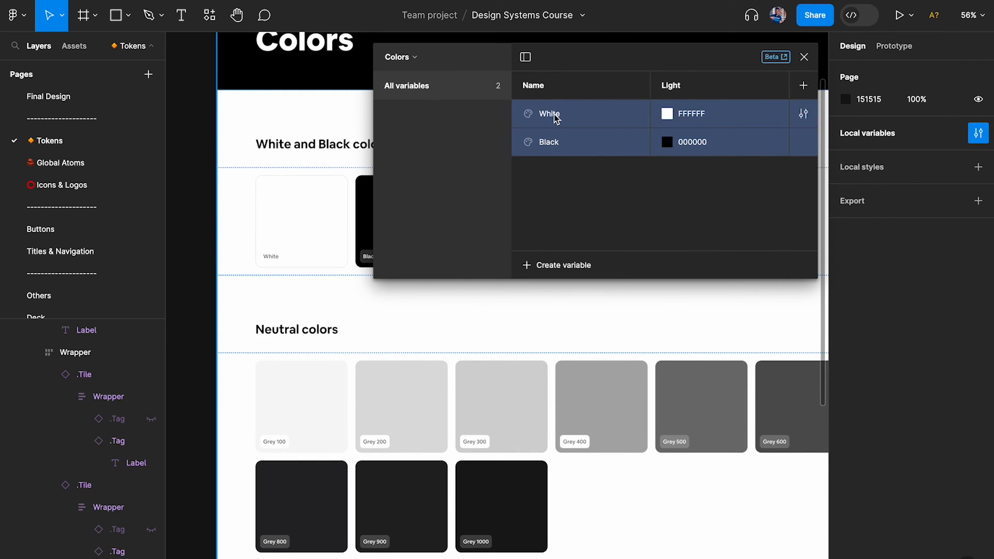
right_click(553, 117)
left_click(607, 132)
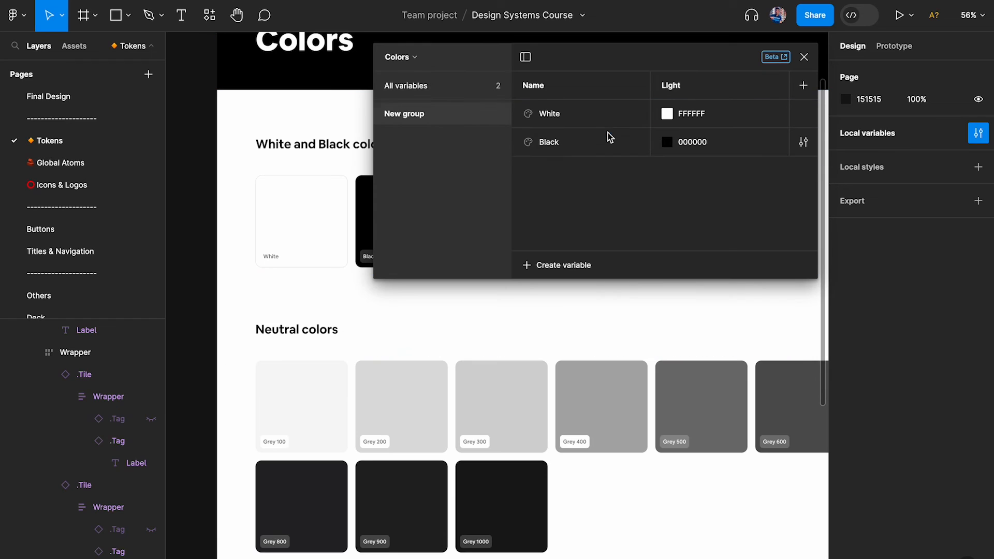
- Name the new variable group White & Black
double_click(409, 116)
type("White a")
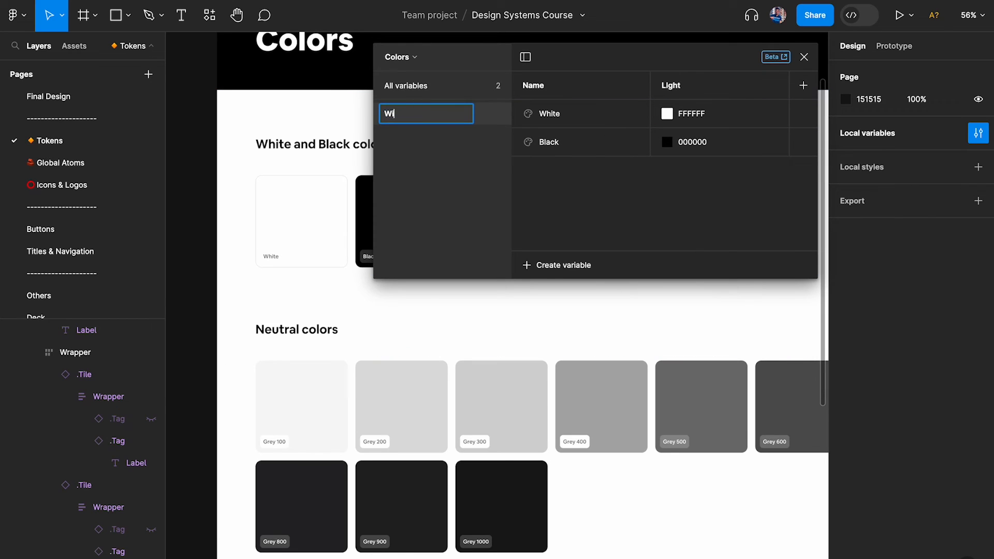
type("nd Black")
double_click(417, 114)
type("& Black")
key("Return")
- Create an ungrouped color variable named Grey 100 and set its Light value to F7F7F7 by sampling the Grey 100 tile
left_click(415, 88)
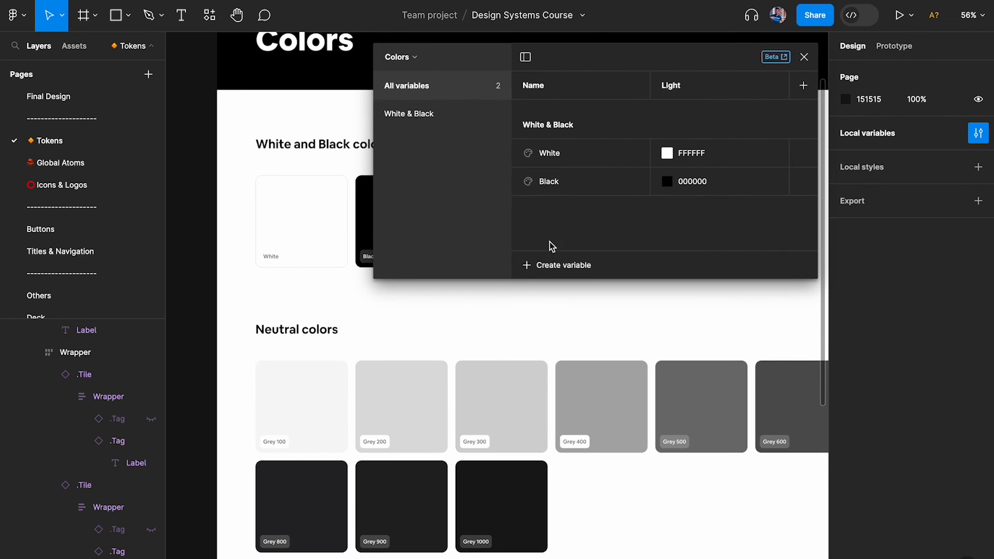
left_click(553, 265)
left_click(570, 290)
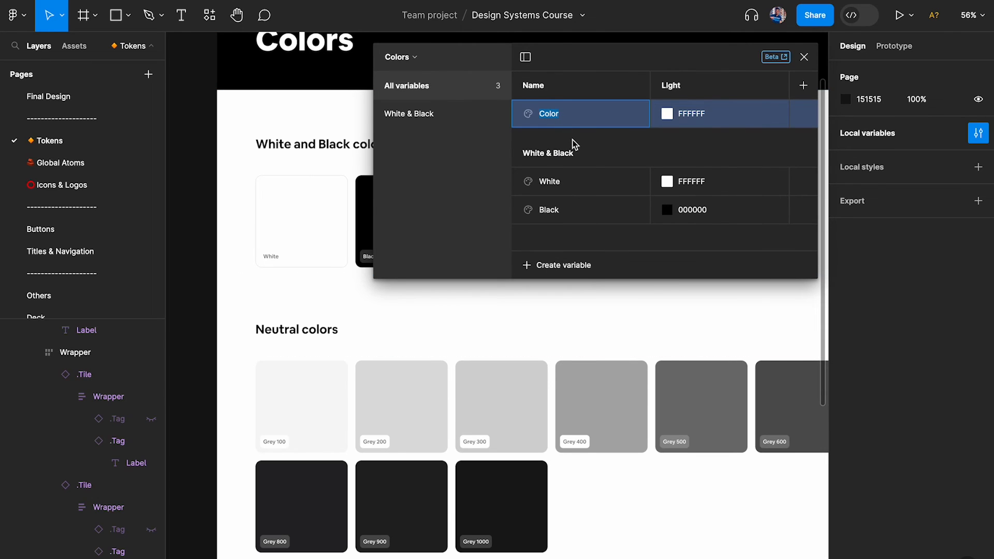
type("Grey 100")
key("Return")
left_click(667, 114)
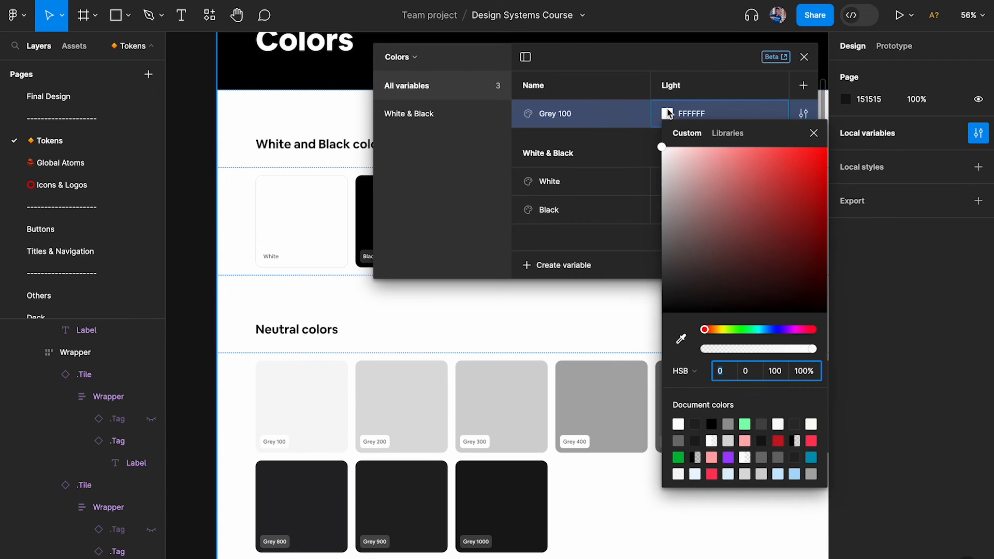
left_click(680, 339)
left_click(304, 414)
left_click(619, 149)
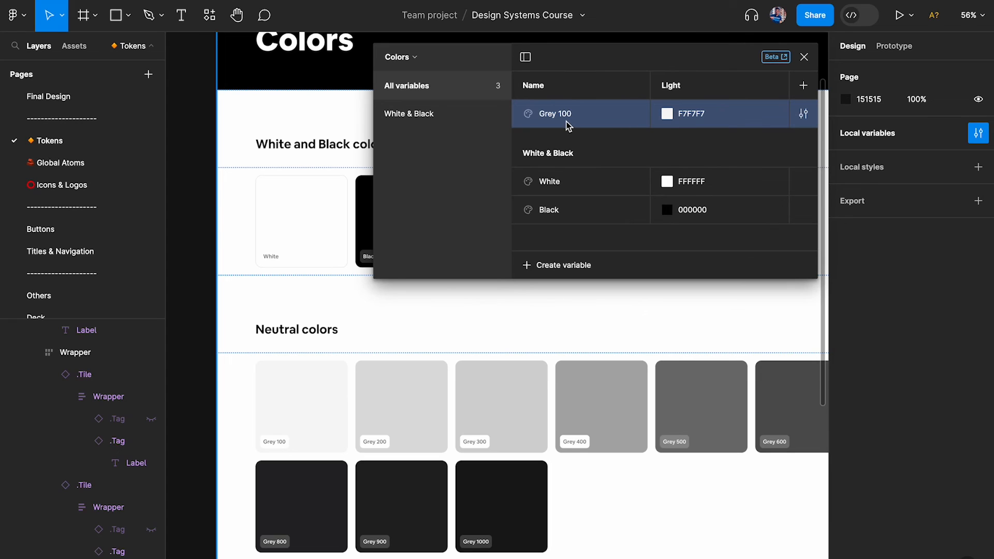
- Create a color variable named Grey 200 and set its Light value to DDDDDD by sampling the Grey 200 tile
left_click(560, 266)
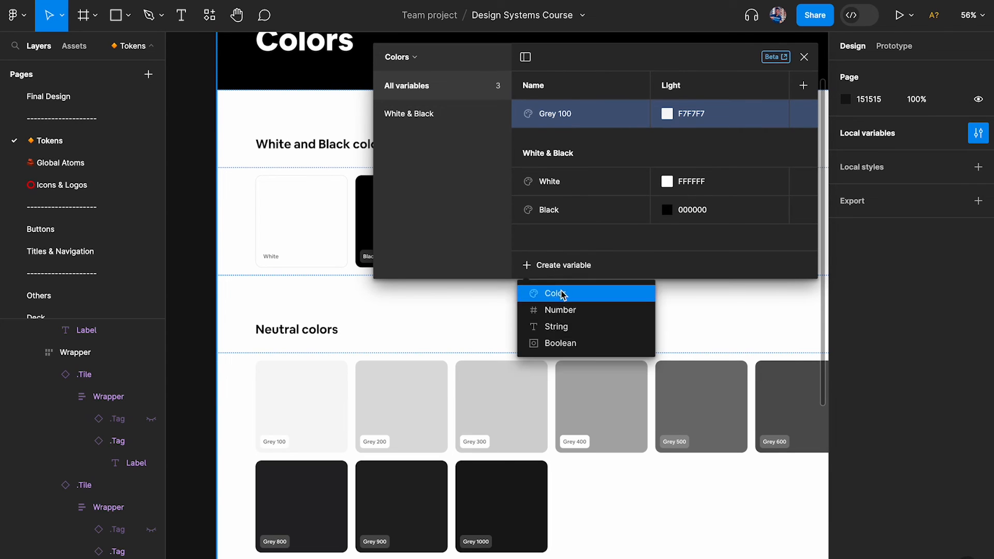
left_click(559, 290)
type("Grey 29")
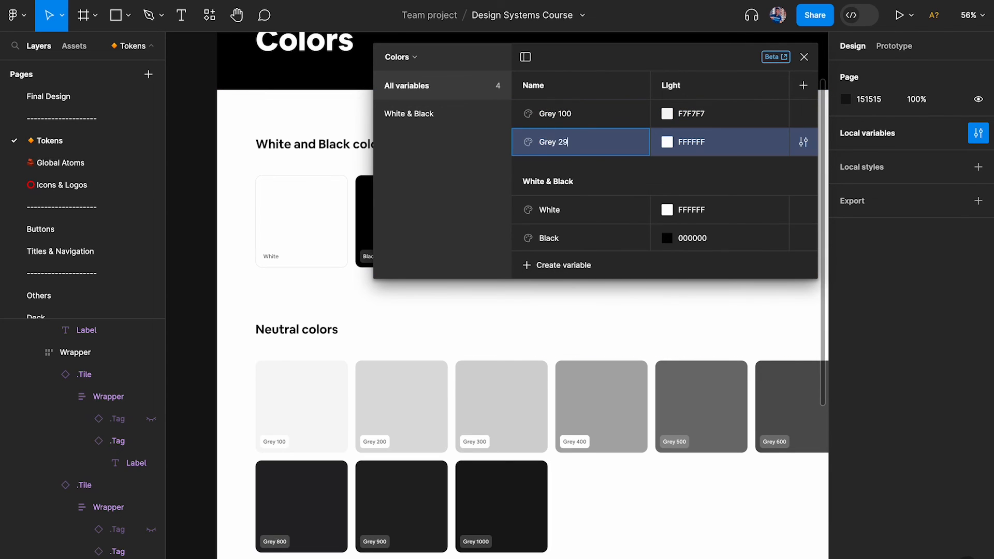
type("00")
key("Return")
left_click(668, 142)
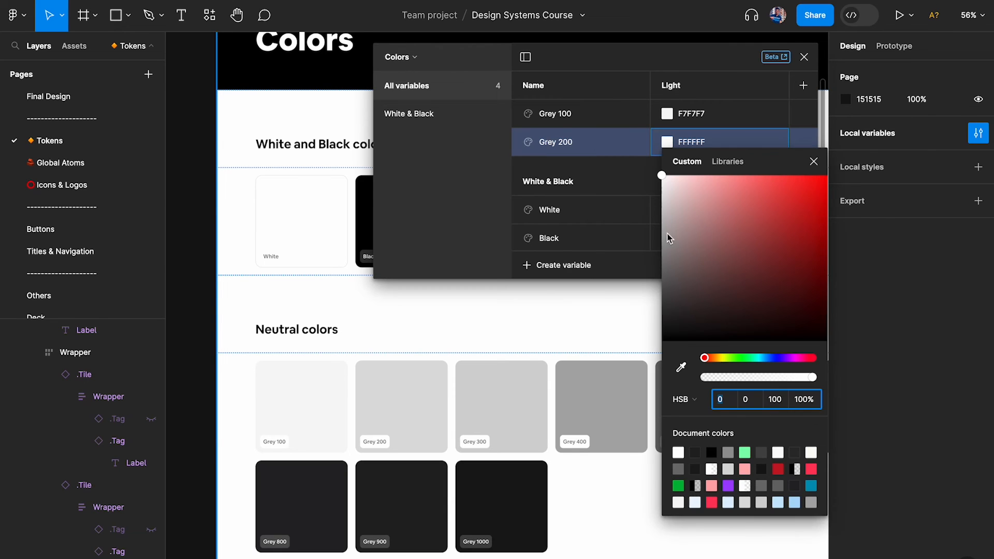
left_click(683, 369)
left_click(417, 381)
key("Escape")
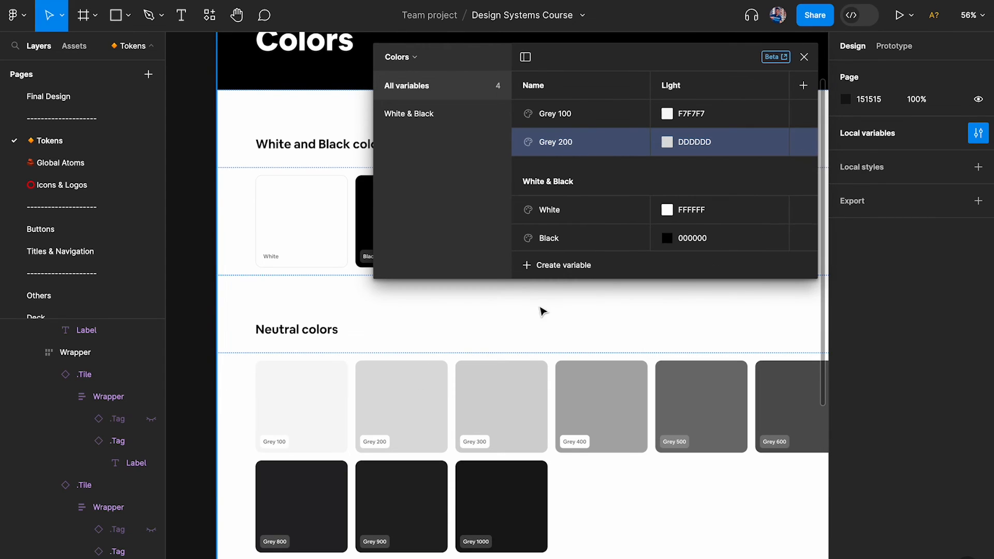
- Add another color variable below Grey 200 and name it Grey 300
left_click(560, 265)
key("Escape")
type("Gra")
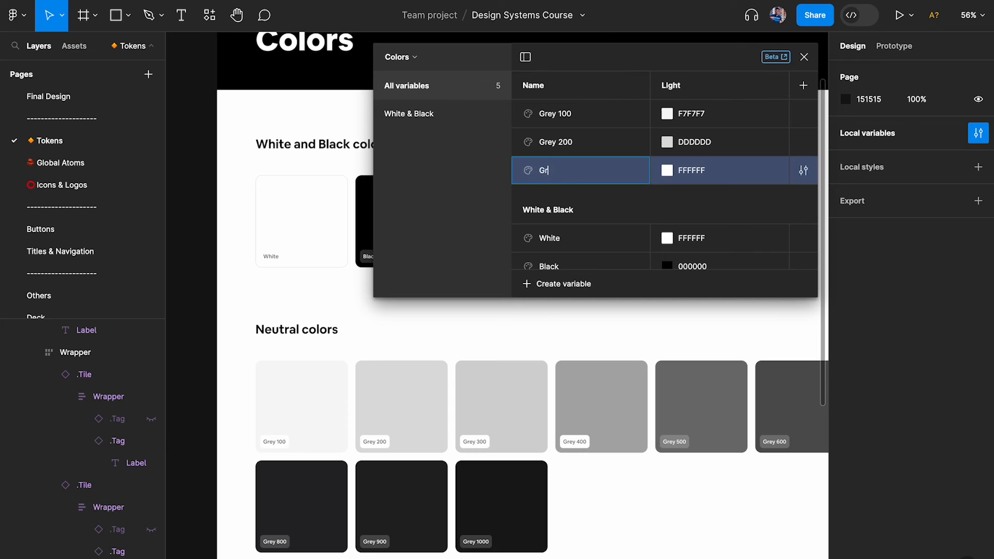
key("BackSpace")
key("BackSpace")
type("reu")
key("BackSpace")
type("y 300")
key("Return")
- Set the Grey 300 variable's Light value to D4D4D4 by sampling the Grey 300 tile
left_click(673, 172)
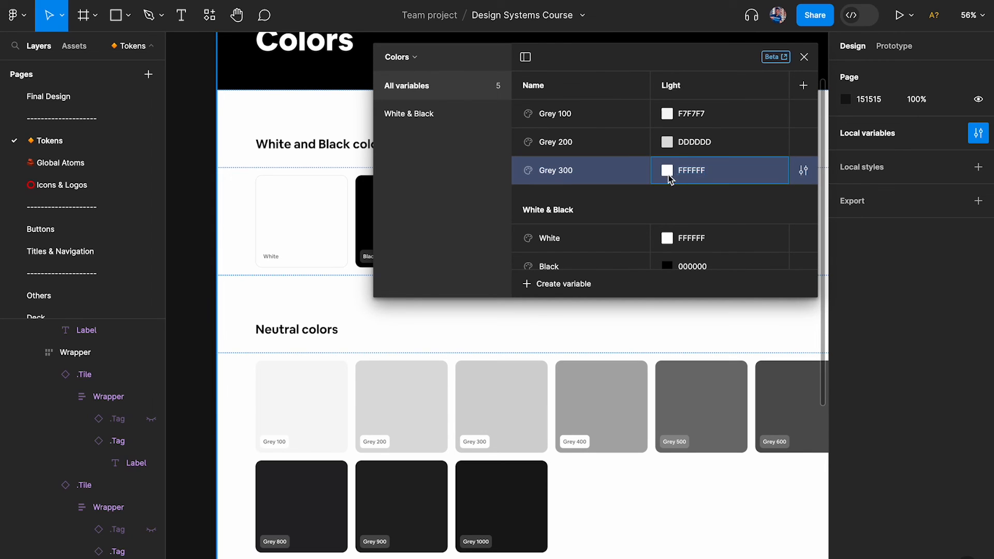
left_click(667, 171)
left_click(681, 395)
left_click(544, 399)
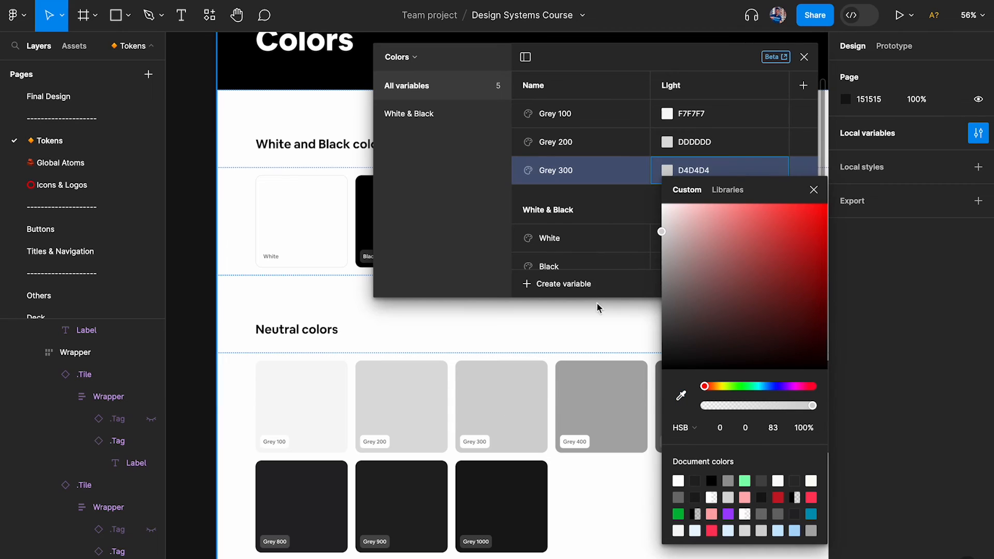
left_click(619, 207)
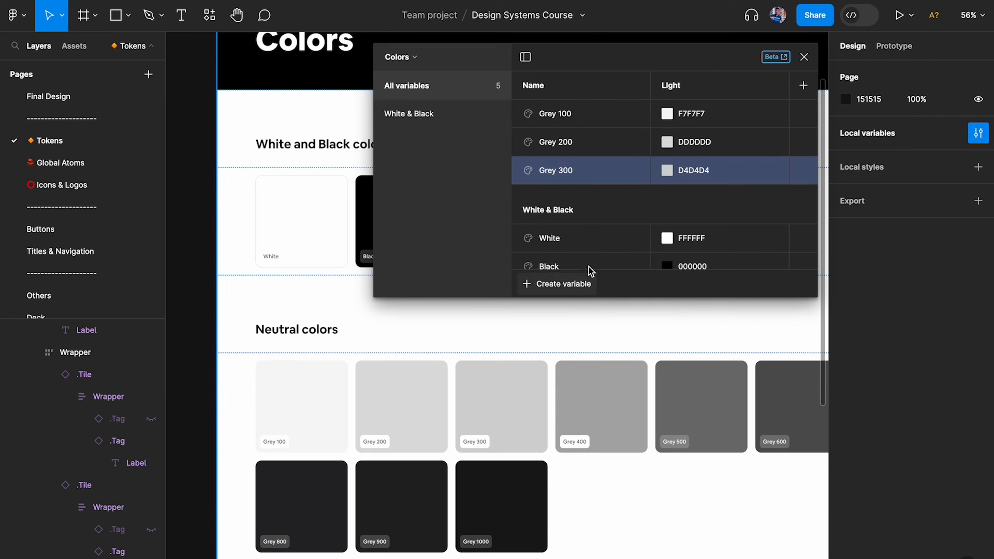
scroll(584, 241, "down", 1)
scroll(580, 228, "up", 1)
left_click(435, 109)
left_click(423, 90)
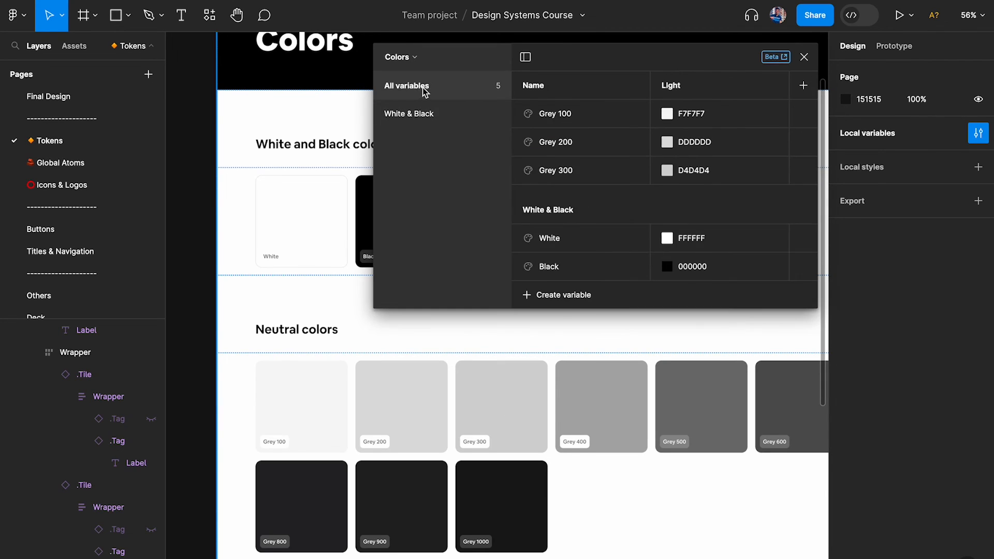
- Group the Grey 100, Grey 200 and Grey 300 variables into a new group named Neutral colors and show all variables
left_click(562, 118)
left_click(561, 173, "shift")
right_click(557, 141)
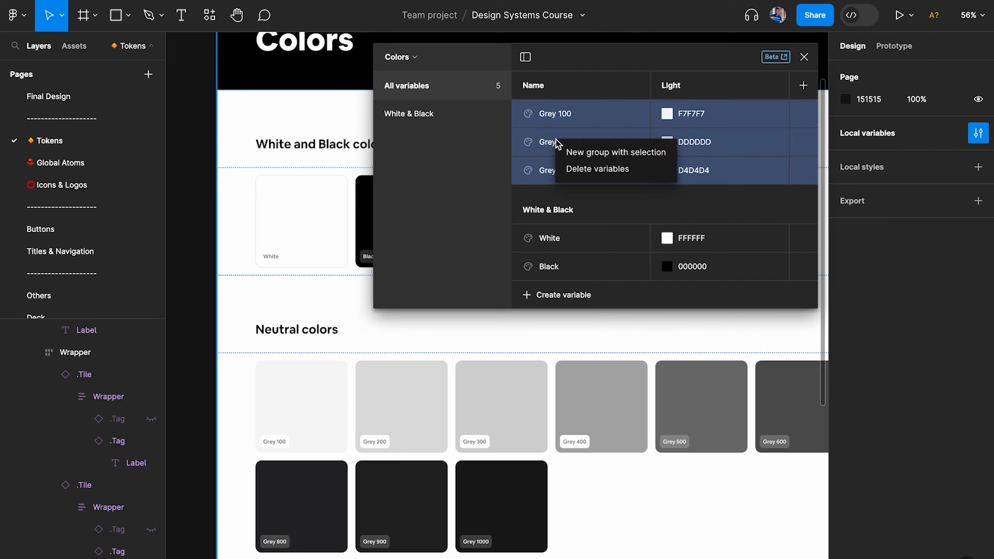
left_click(601, 154)
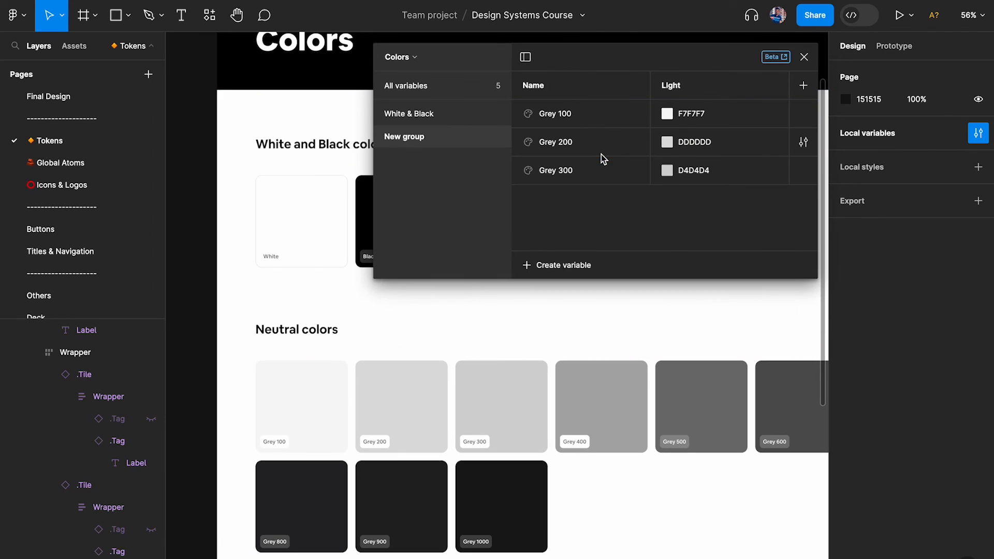
double_click(420, 137)
type("N")
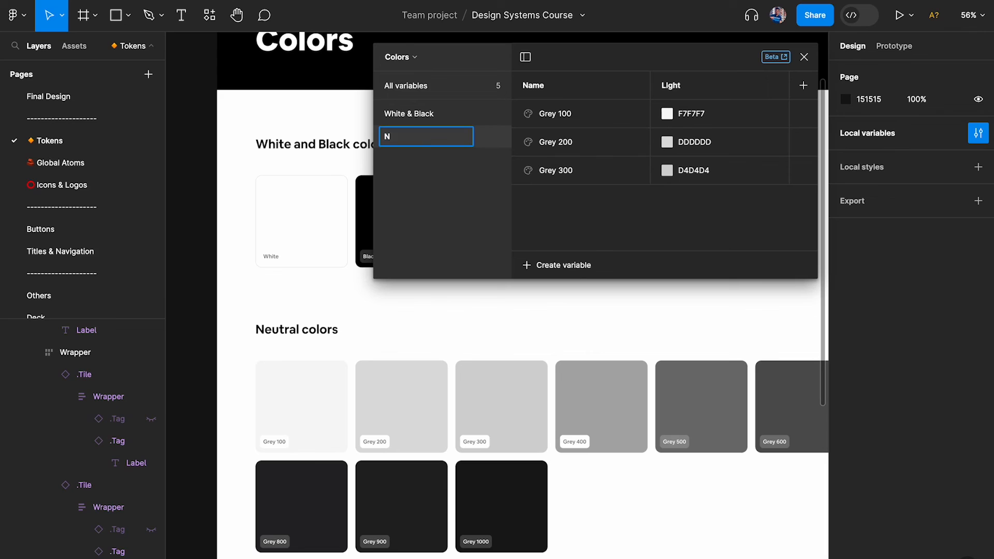
type("eutral colors")
key("Return")
left_click(411, 88)
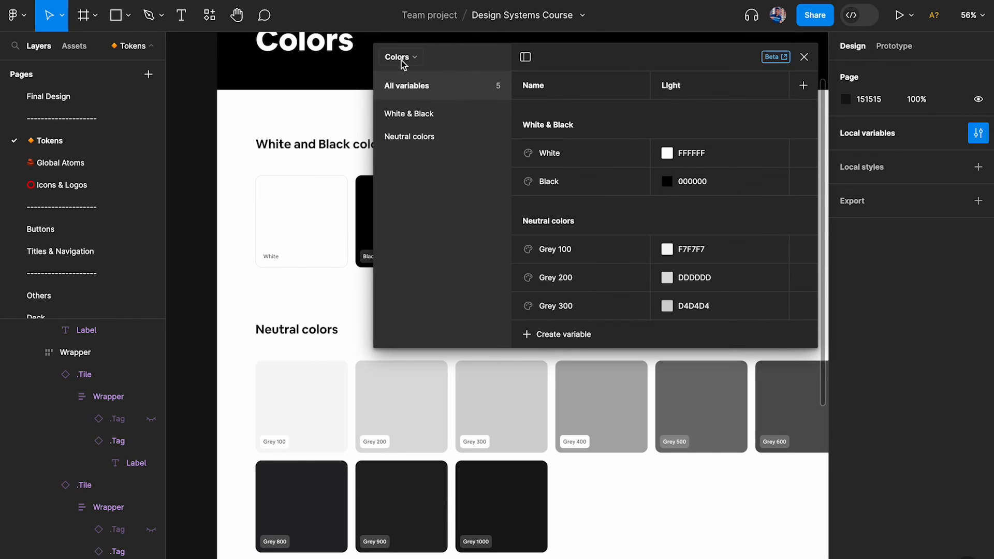
- Rename the Colors variable collection by adding an artist palette emoji in front of its name
left_click(403, 63)
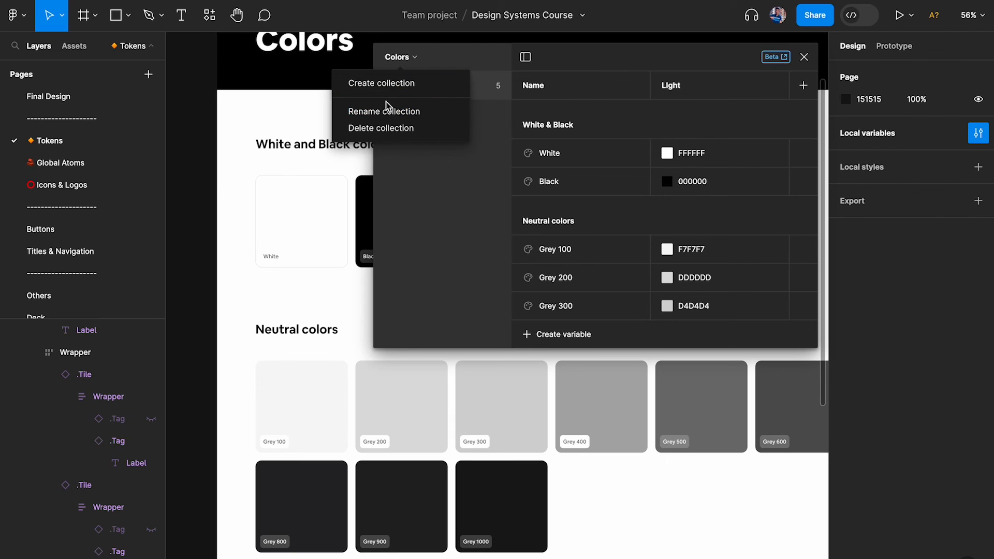
left_click(392, 114)
key("Left")
key("ctrl+super+space")
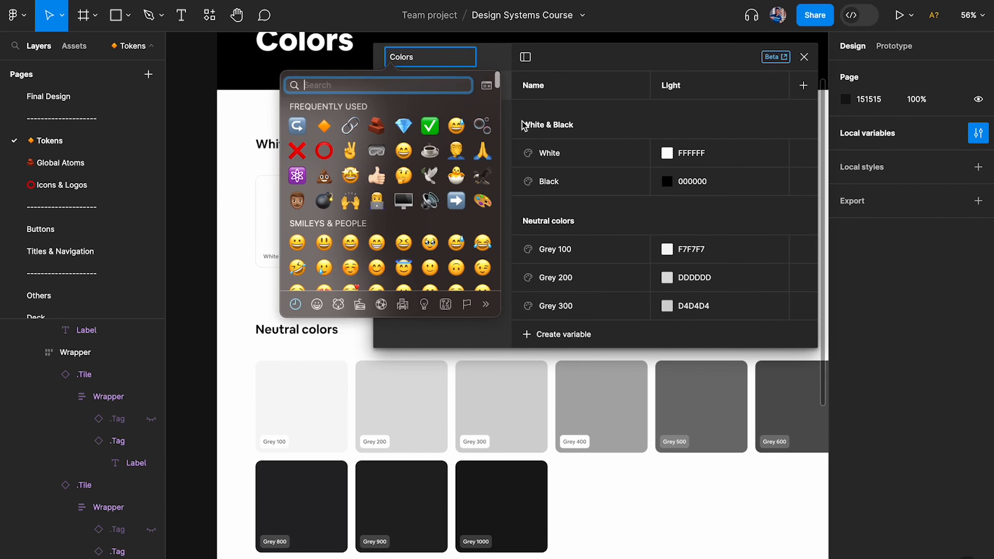
type("art")
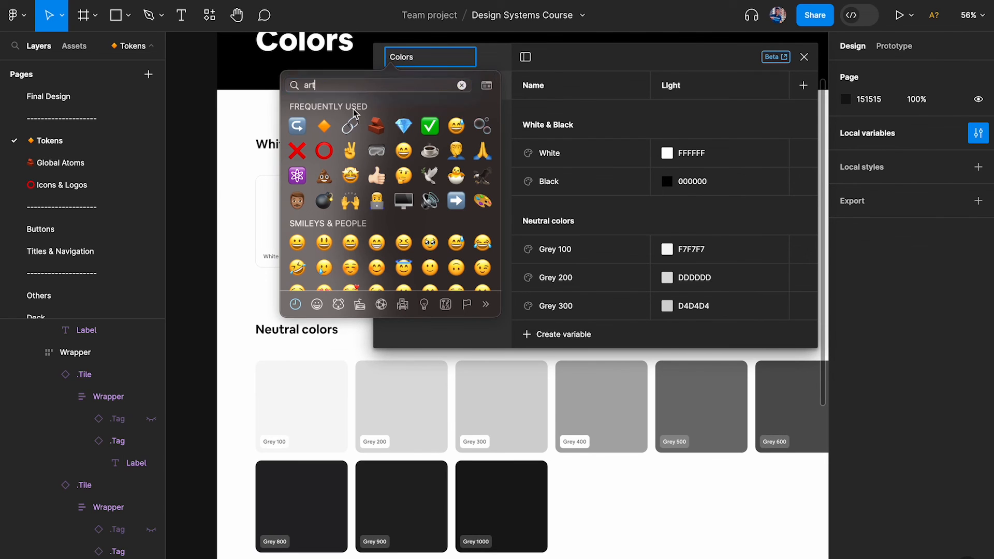
left_click(322, 117)
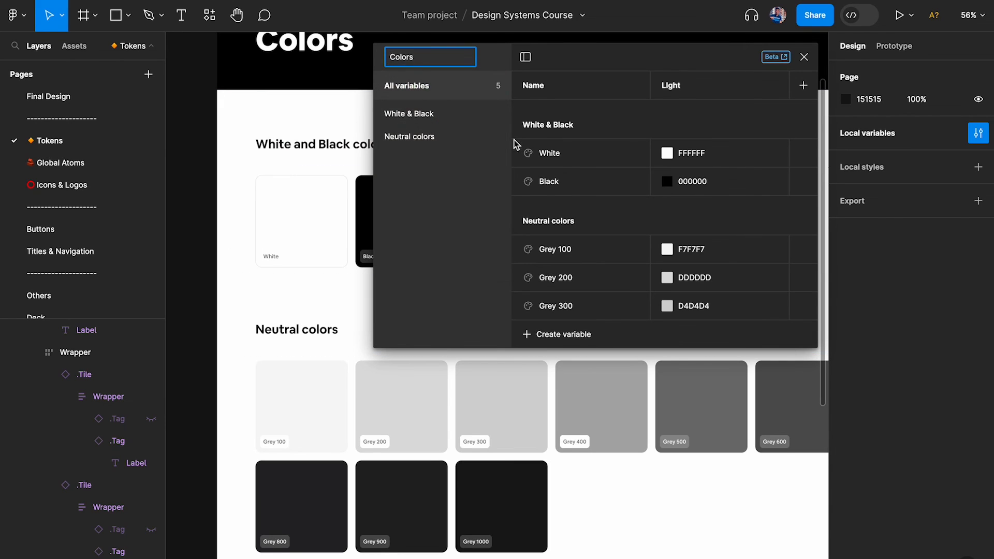
key("Return")
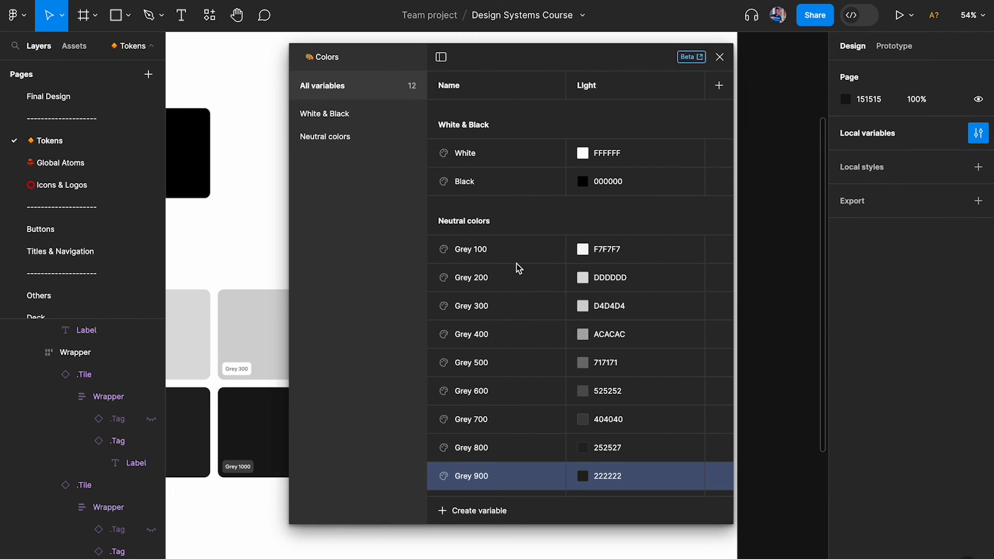
- Close the variables window and apply the White & Black/White variable to the White tile's fill
scroll(517, 263, "down", 1)
scroll(510, 373, "up", 1)
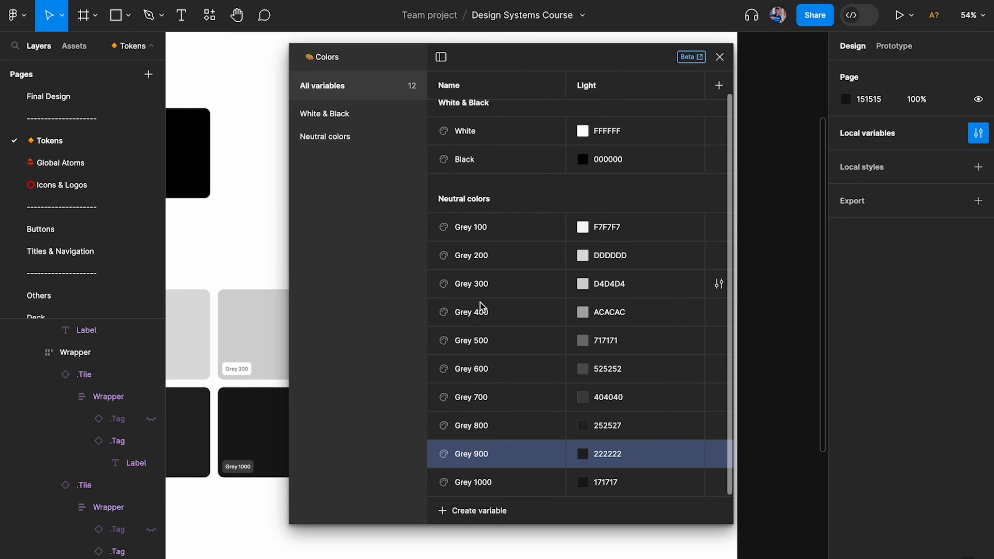
scroll(486, 295, "down", 1)
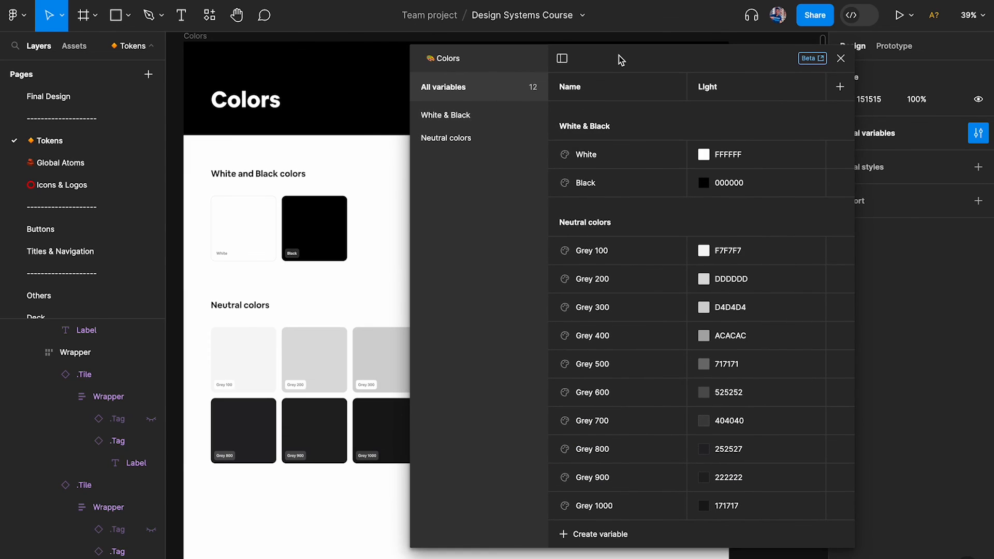
left_click(249, 221)
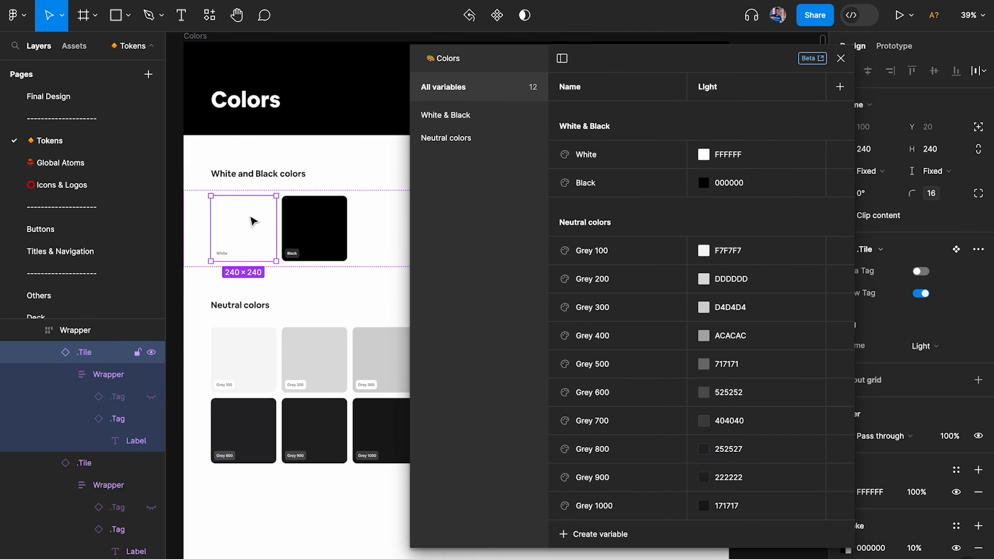
left_click(841, 59)
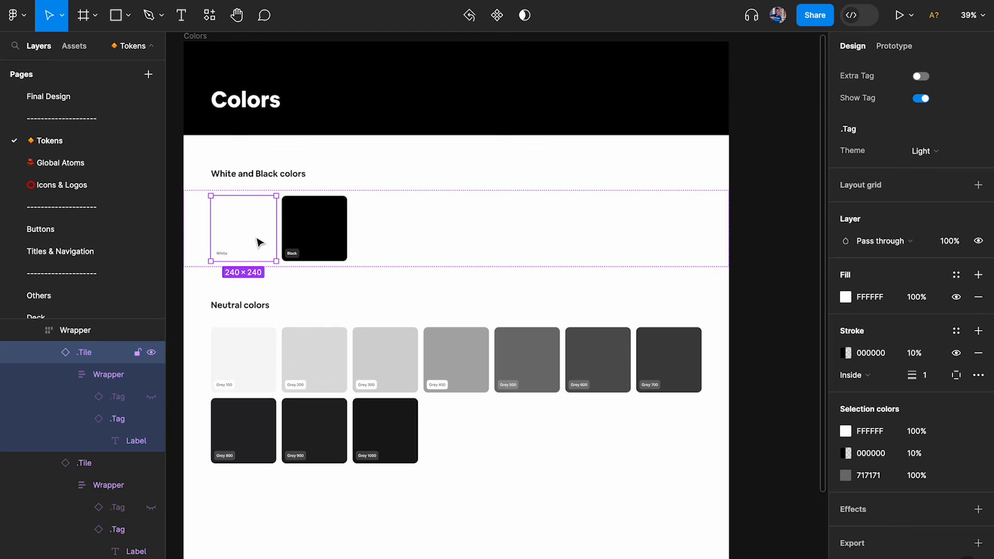
scroll(259, 243, "up", 5)
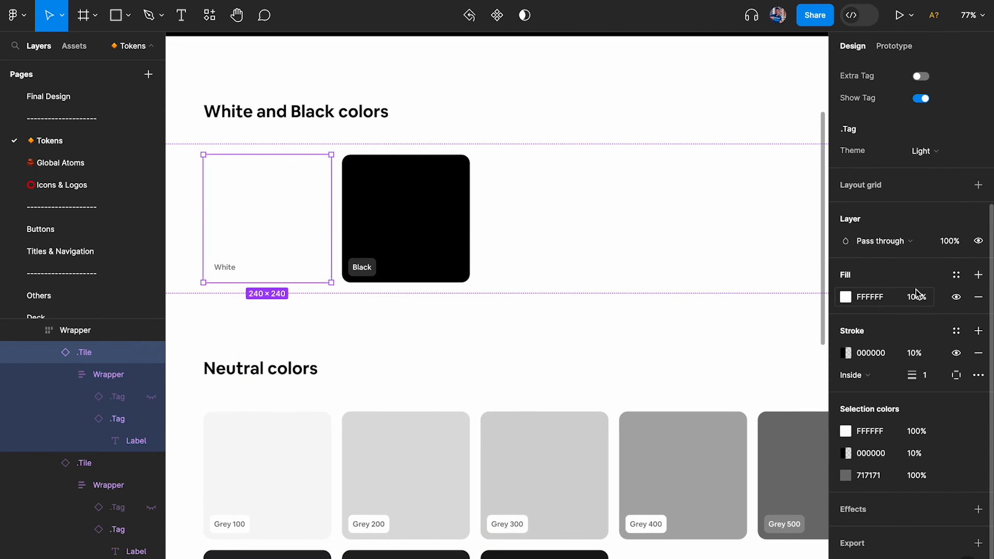
left_click(956, 275)
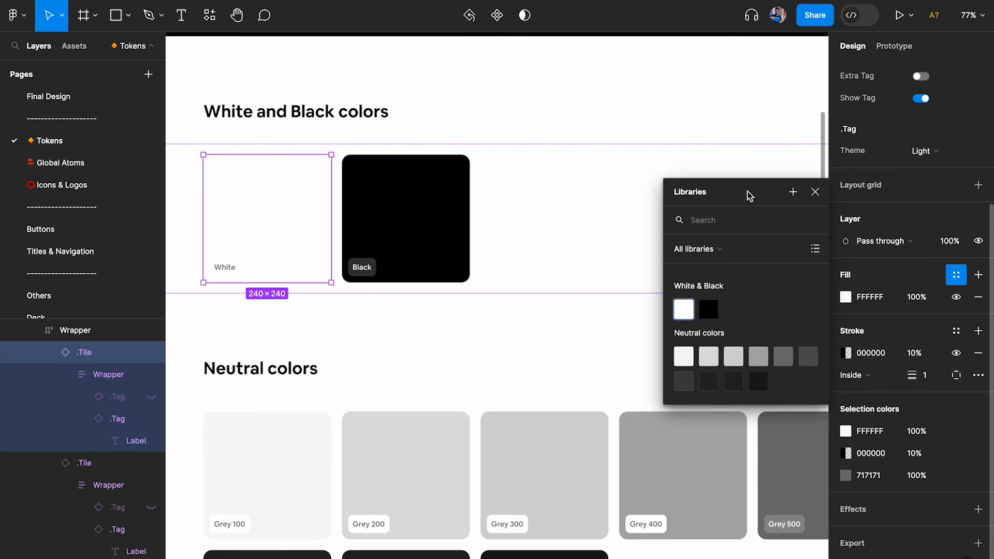
left_click_drag(748, 195, 748, 133)
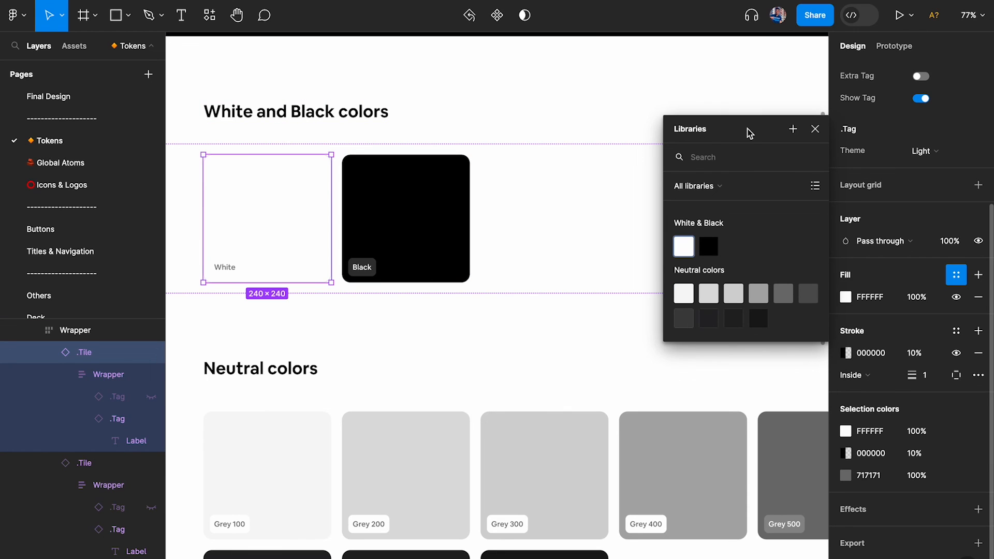
left_click(683, 246)
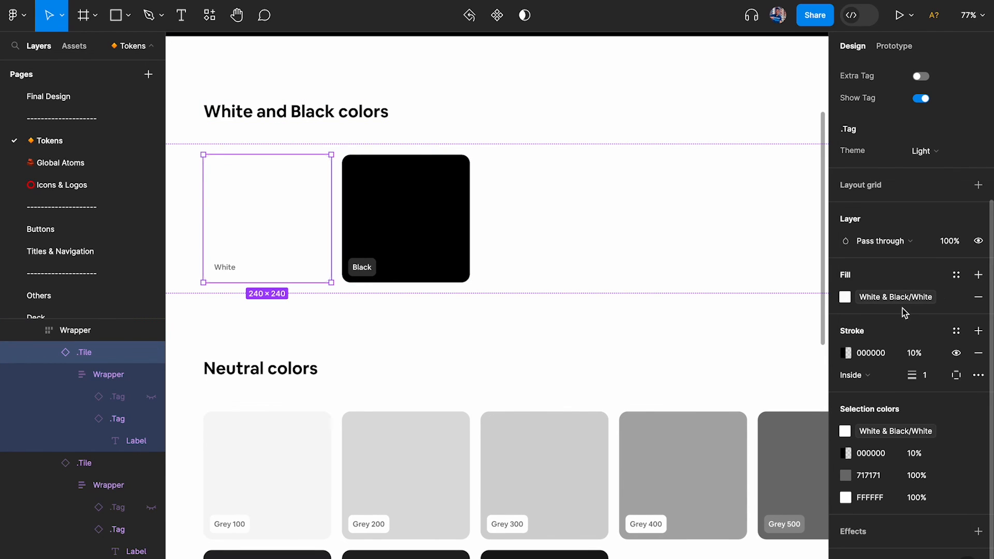
- Apply the White & Black/Black variable to the Black tile's fill
left_click(433, 201)
left_click(956, 321)
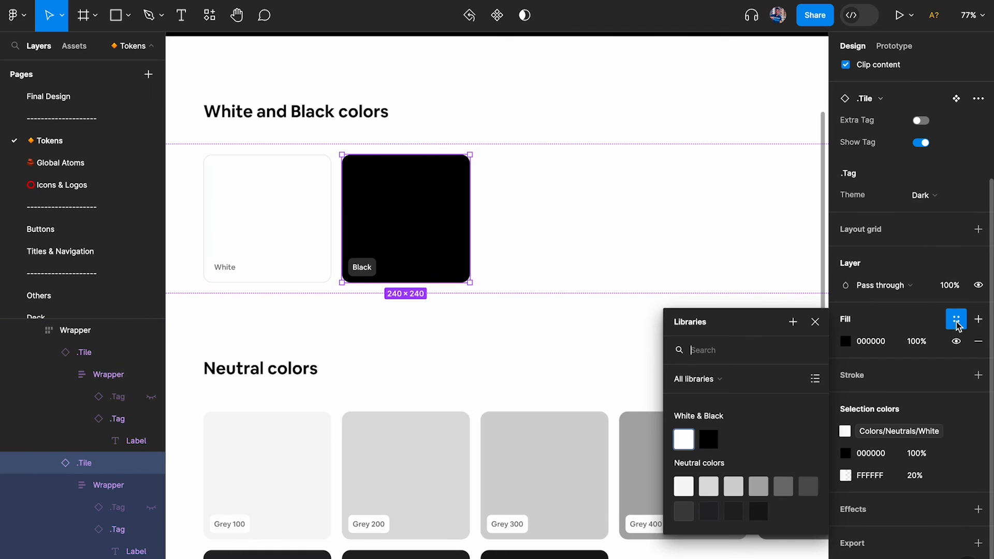
left_click(708, 439)
- Apply the Neutral colors variables Grey 100 and Grey 200 to the fills of their matching tiles
scroll(293, 273, "down", 5)
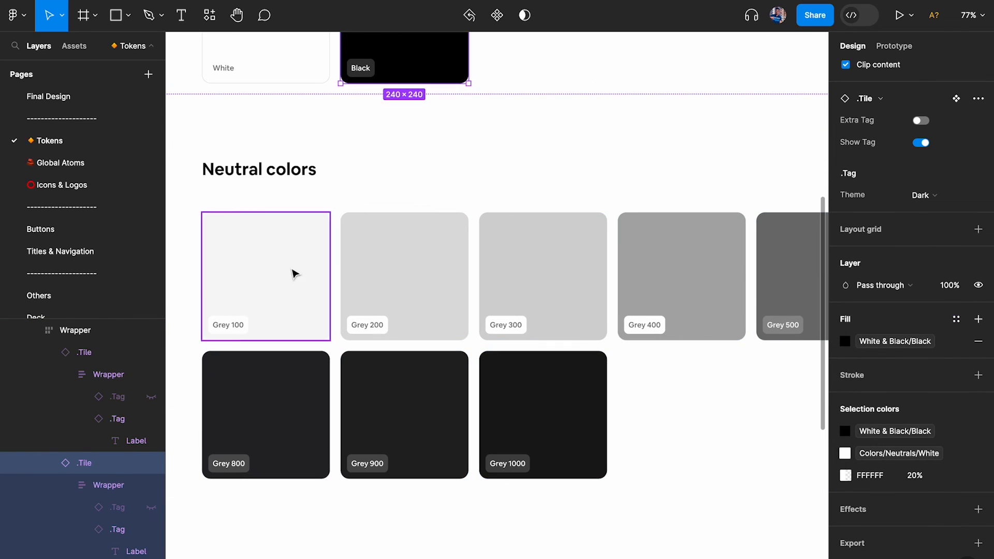
left_click(293, 273)
left_click(955, 320)
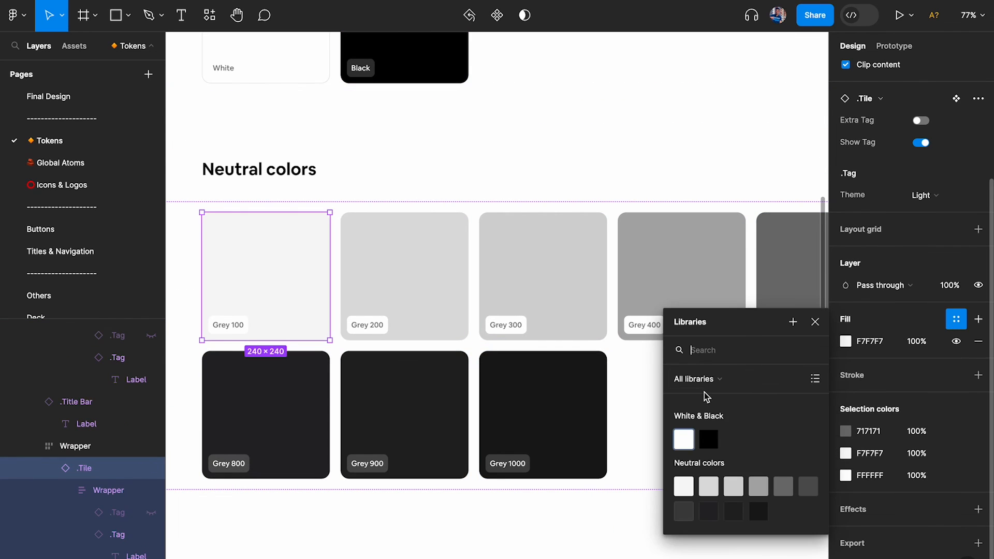
left_click(686, 489)
left_click(440, 256)
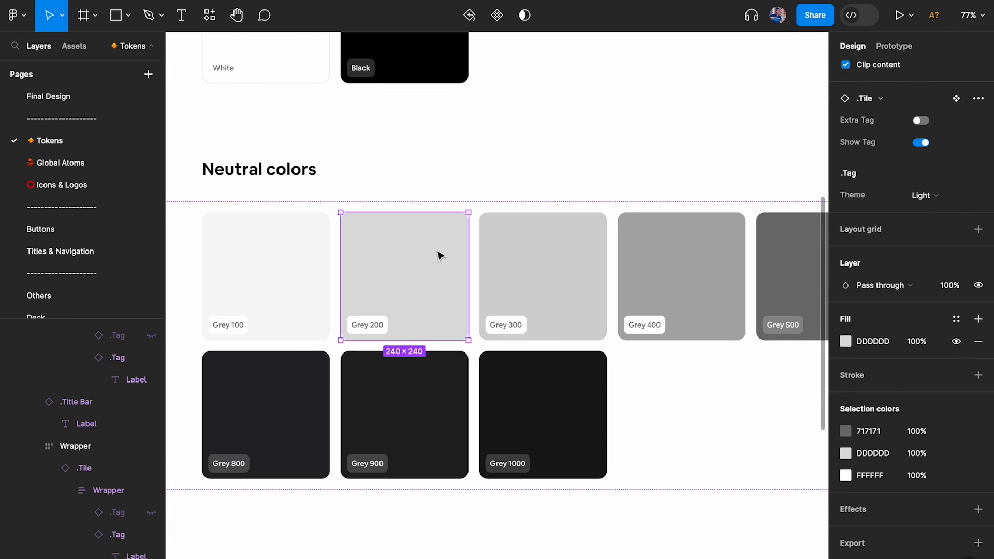
left_click(957, 319)
left_click(709, 487)
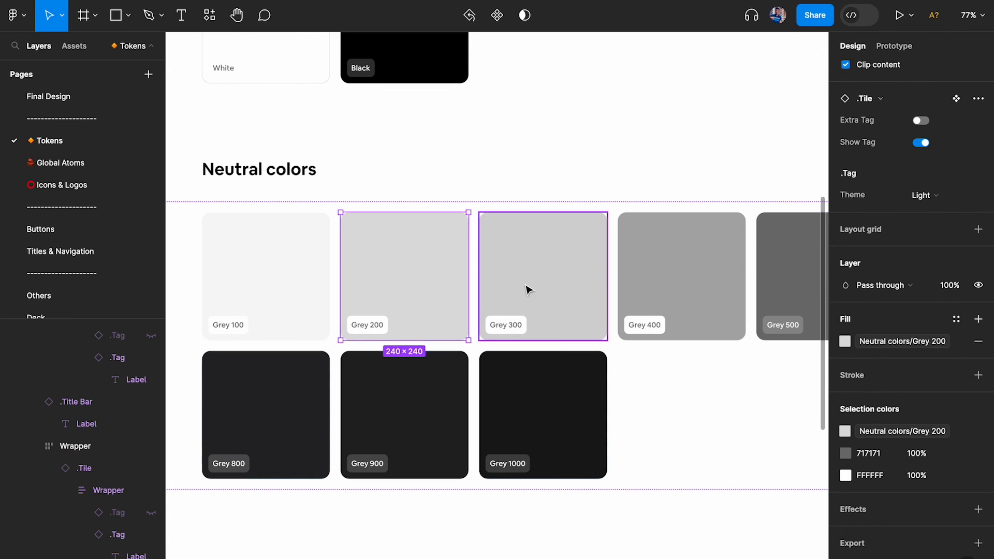
- Apply the Neutral colors variables Grey 300 and Grey 400 to the fills of their matching tiles
left_click(525, 288)
left_click(957, 321)
left_click(733, 486)
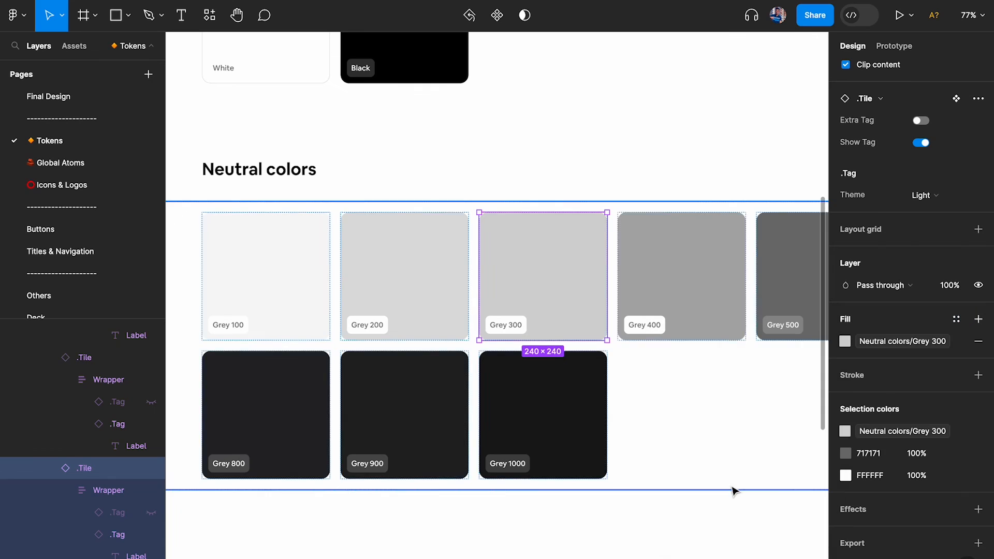
left_click(682, 288)
left_click(956, 319)
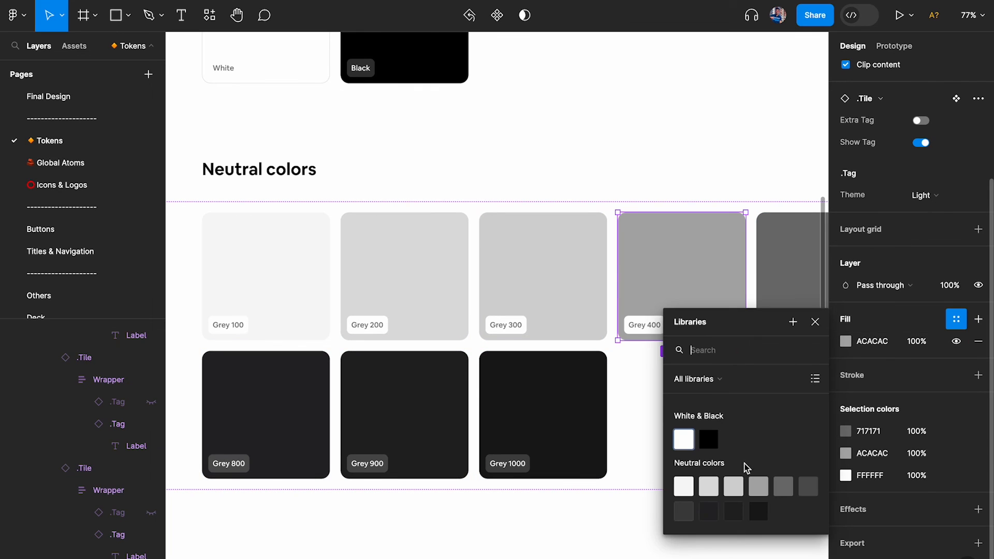
left_click(756, 486)
- Apply the Neutral colors variables Grey 500 and Grey 600 to the fills of their matching tiles
scroll(623, 373, "right", 5)
left_click(616, 290)
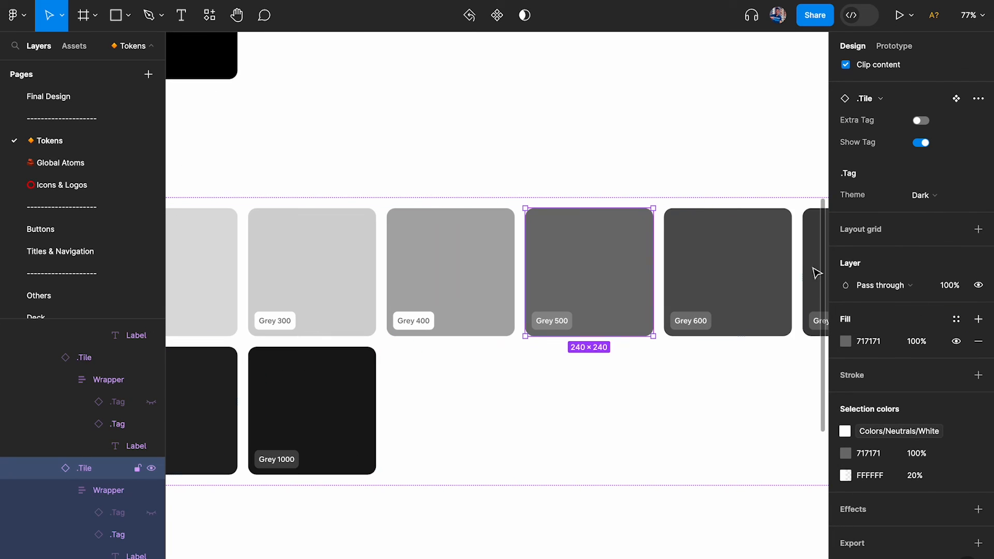
left_click(956, 319)
left_click(783, 486)
left_click(753, 316)
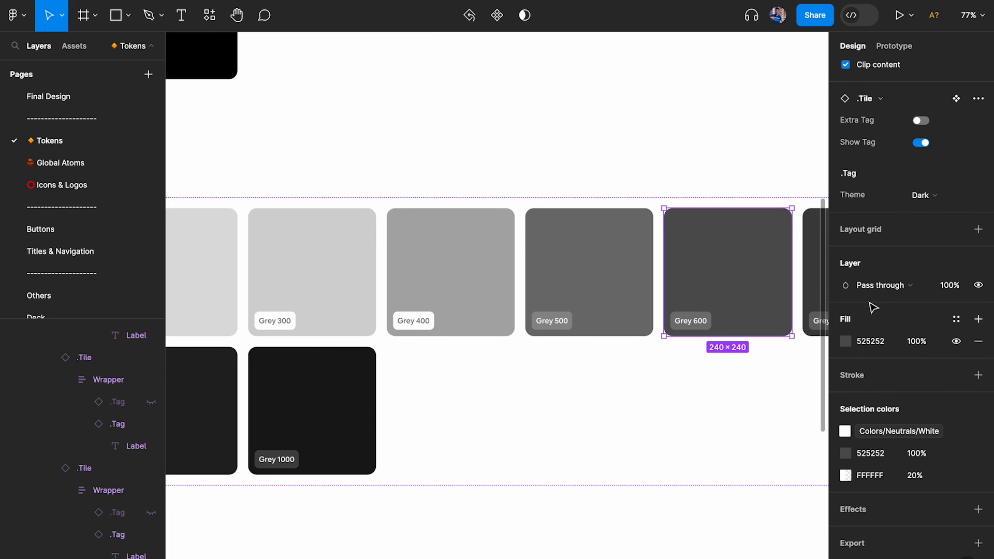
left_click(956, 319)
left_click(807, 489)
- Apply the Neutral colors variables Grey 700 and Grey 800 to the fills of their matching tiles
scroll(650, 259, "right", 5)
left_click(650, 257)
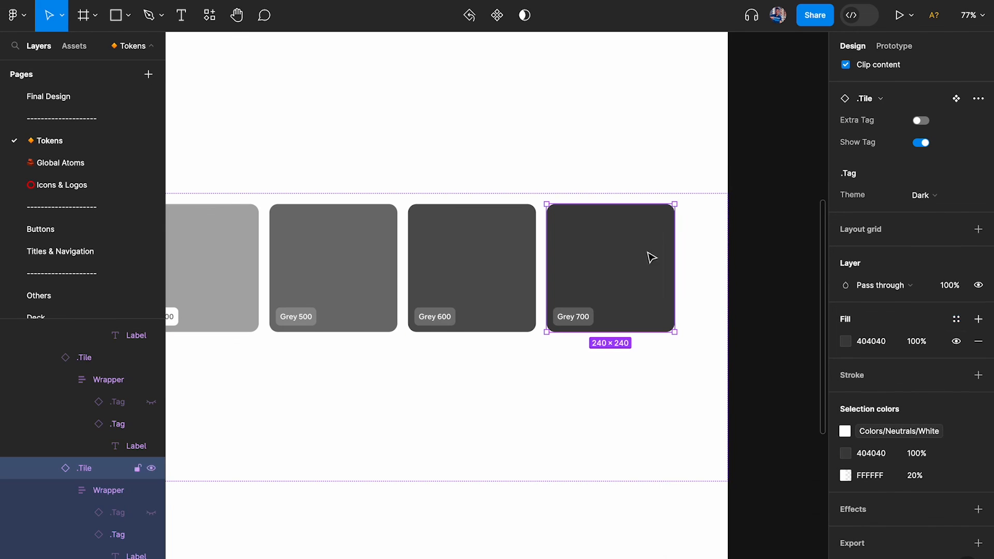
left_click(957, 319)
left_click(683, 512)
scroll(455, 456, "left", 10)
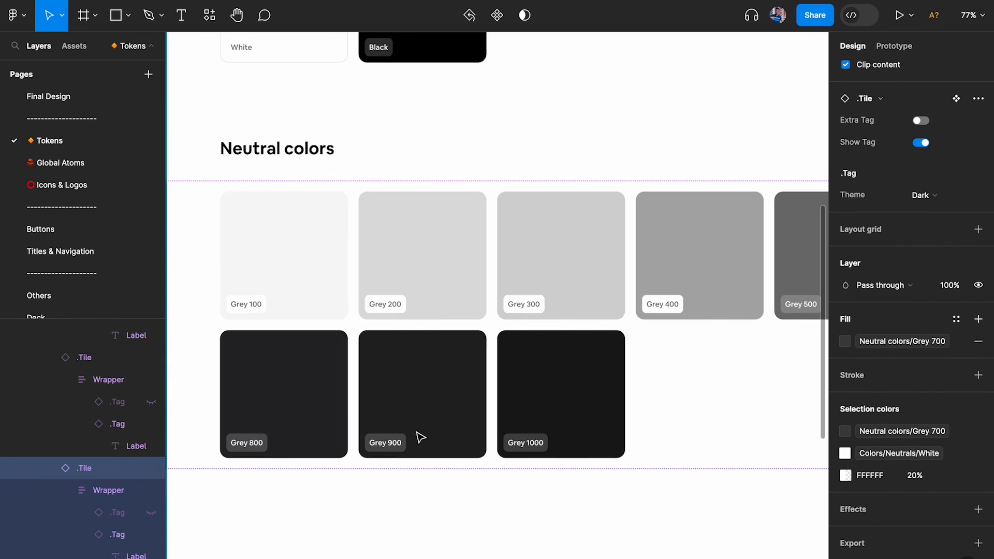
left_click(332, 425)
left_click(955, 322)
left_click(708, 512)
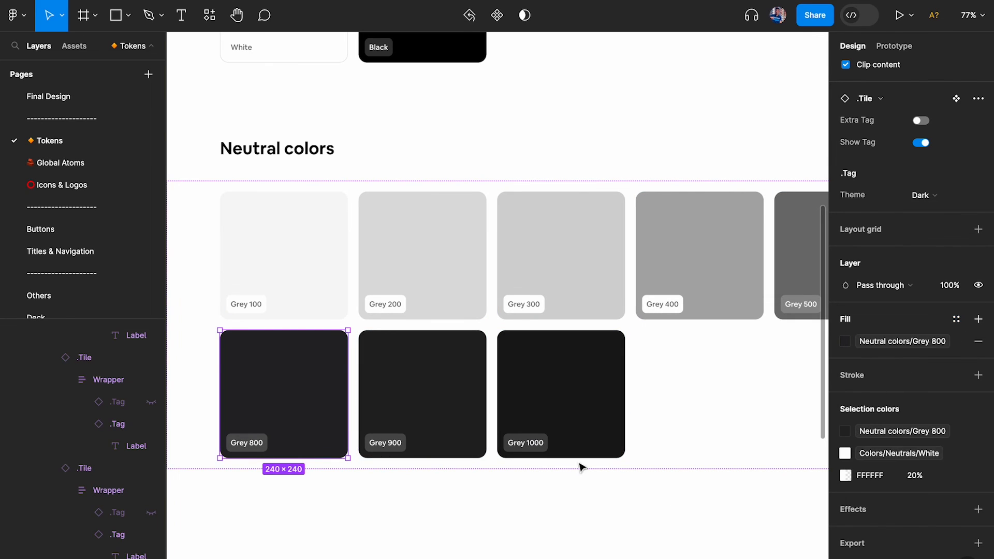
- Apply the Neutral colors variables Grey 900 and Grey 1000 to the fills of their matching tiles, then clear the selection
left_click(447, 411)
left_click(956, 320)
left_click(733, 512)
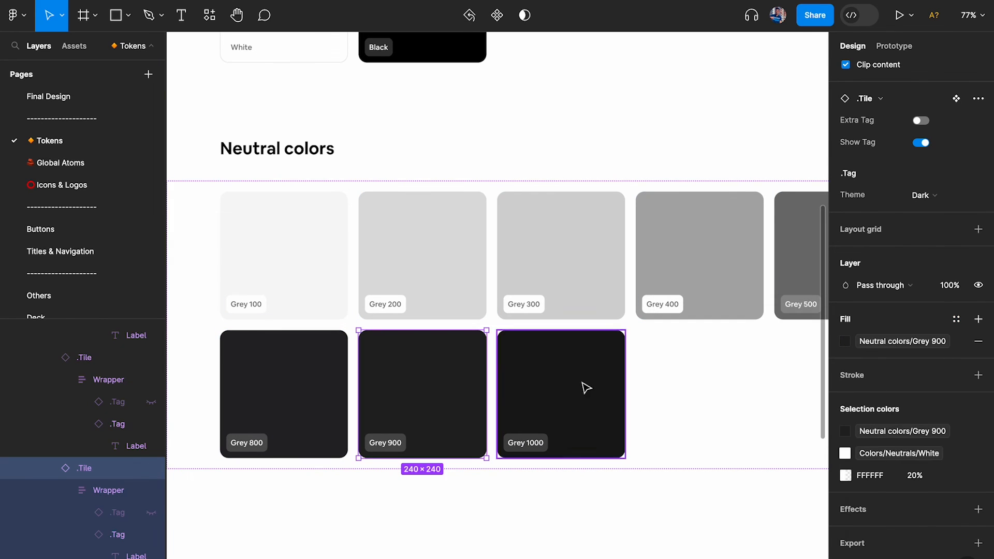
left_click(583, 386)
left_click(955, 321)
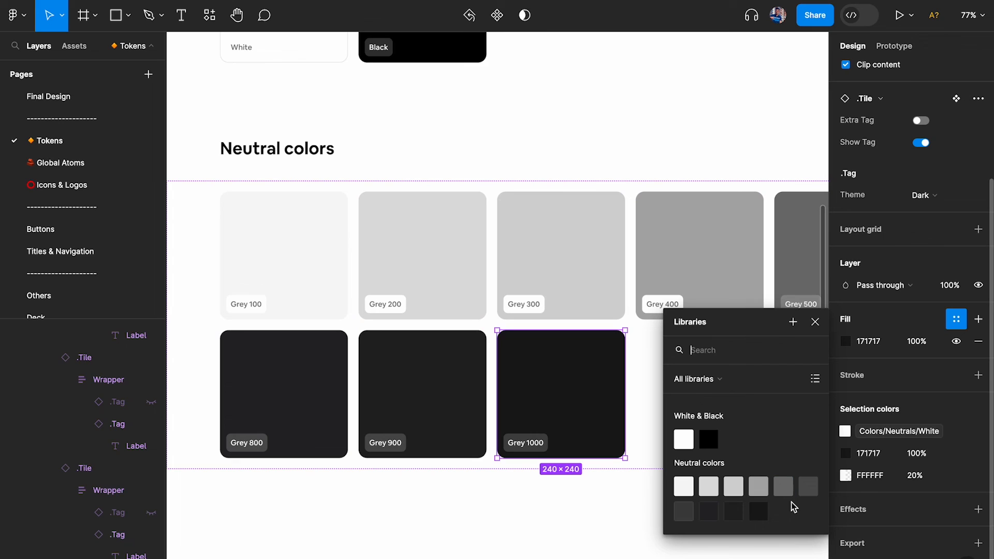
left_click(756, 512)
left_click(693, 389)
scroll(691, 386, "down", 6)
scroll(691, 387, "right", 4)
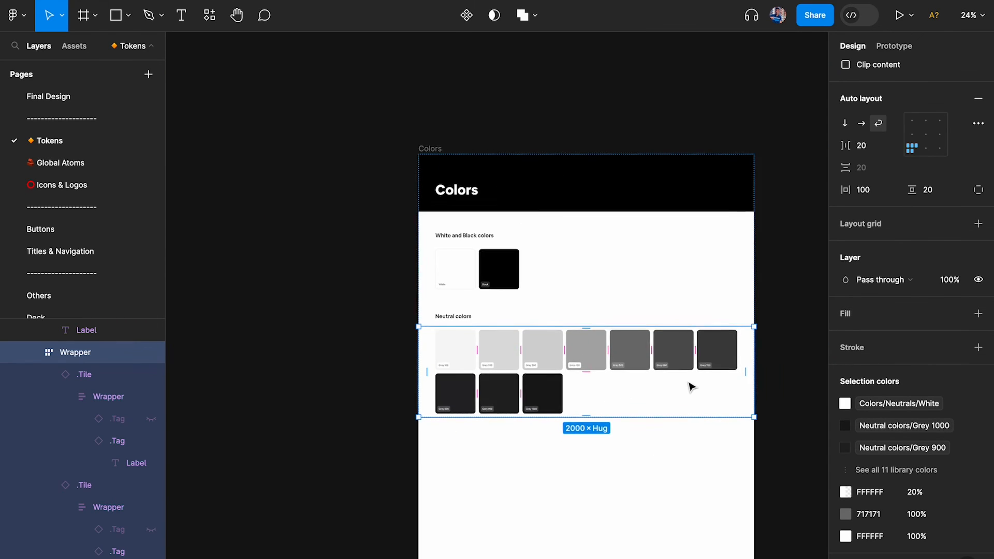
left_click(788, 289)
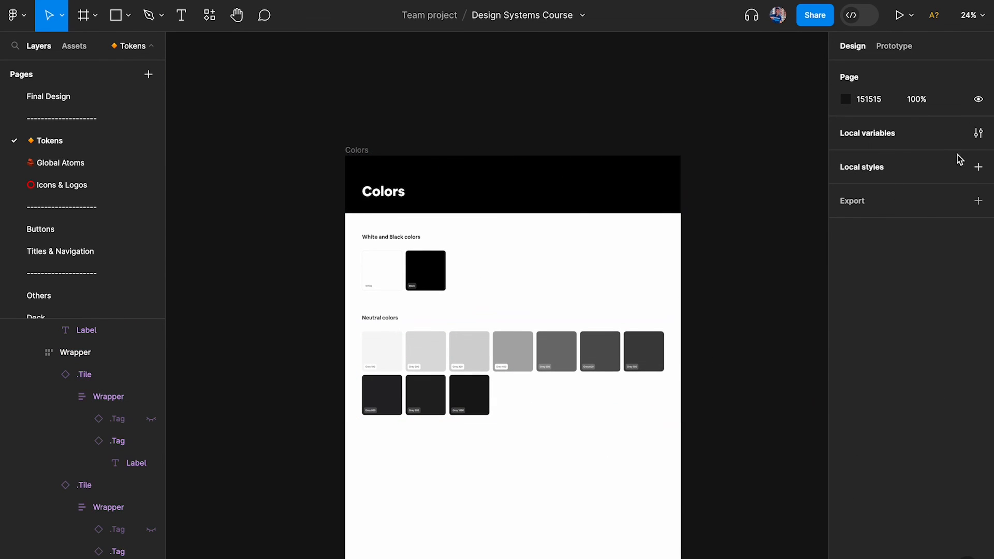
- Open the file's local variables beside the Colors frame
left_click(978, 133)
scroll(282, 225, "right", 5)
scroll(283, 225, "down", 1)
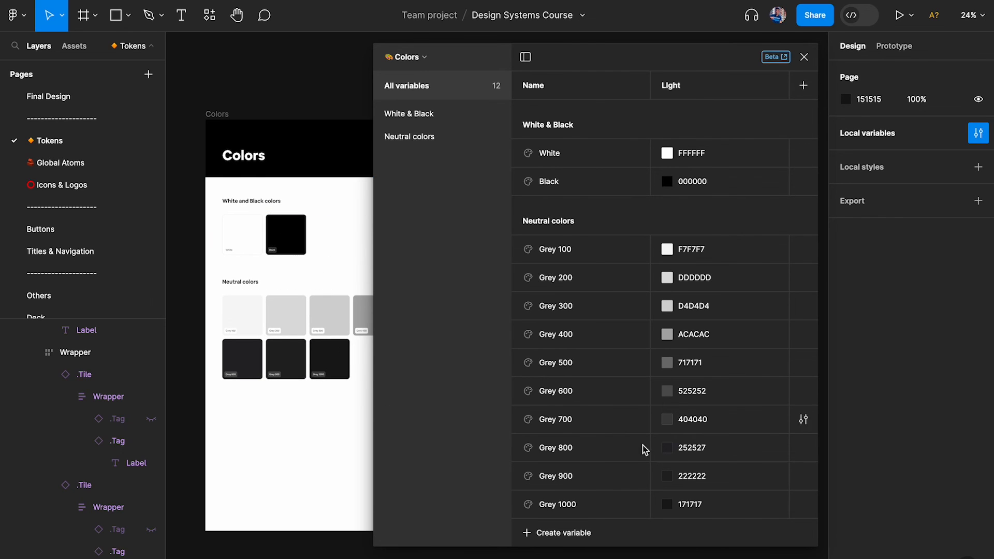
- Try a red shade of HSB 0, 60, 54 as the Grey 1000 variable's Light value
left_click(667, 505)
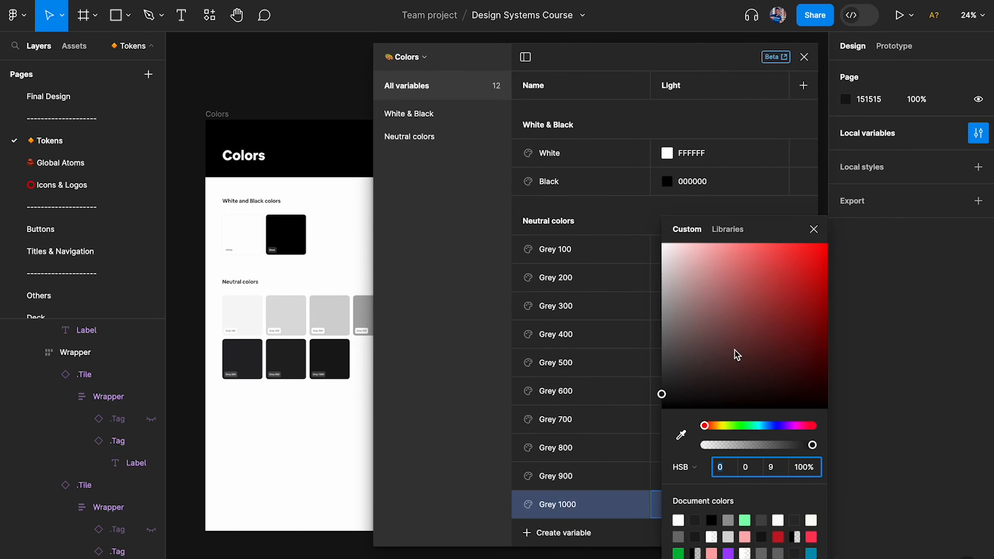
mouse_move(735, 350)
left_mouse_down()
mouse_move(746, 306)
mouse_move(786, 346)
mouse_move(746, 243)
mouse_move(710, 363)
mouse_move(722, 342)
left_mouse_up()
mouse_move(741, 273)
left_mouse_down()
mouse_move(768, 328)
mouse_move(761, 320)
left_mouse_up()
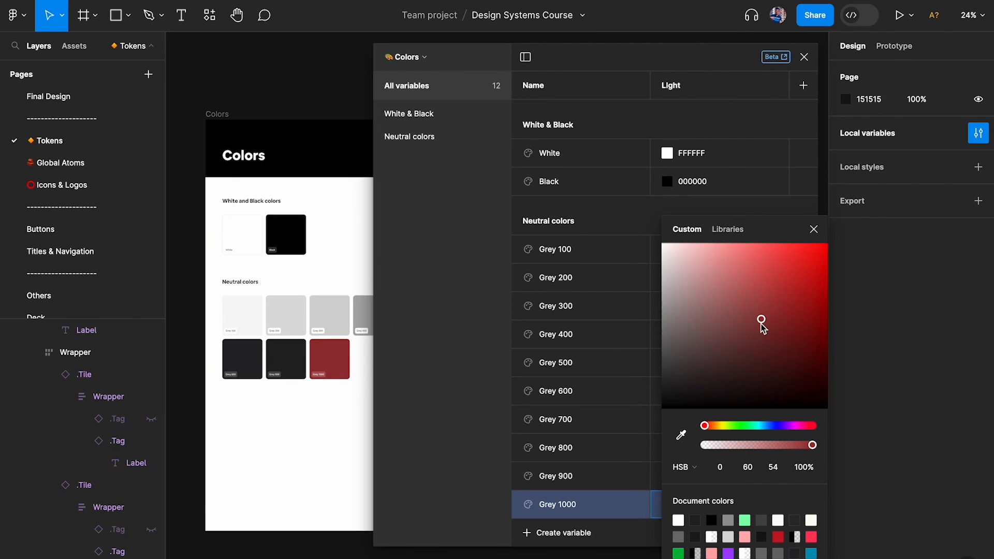
- Undo the trial color changes on the Grey 1000 variable and close its color picker
key("super+z")
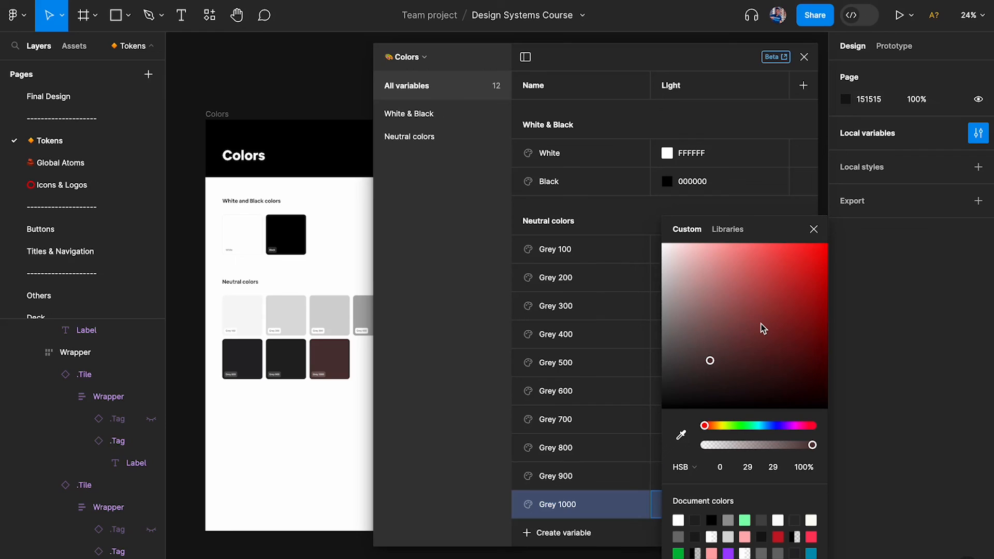
key("super+z")
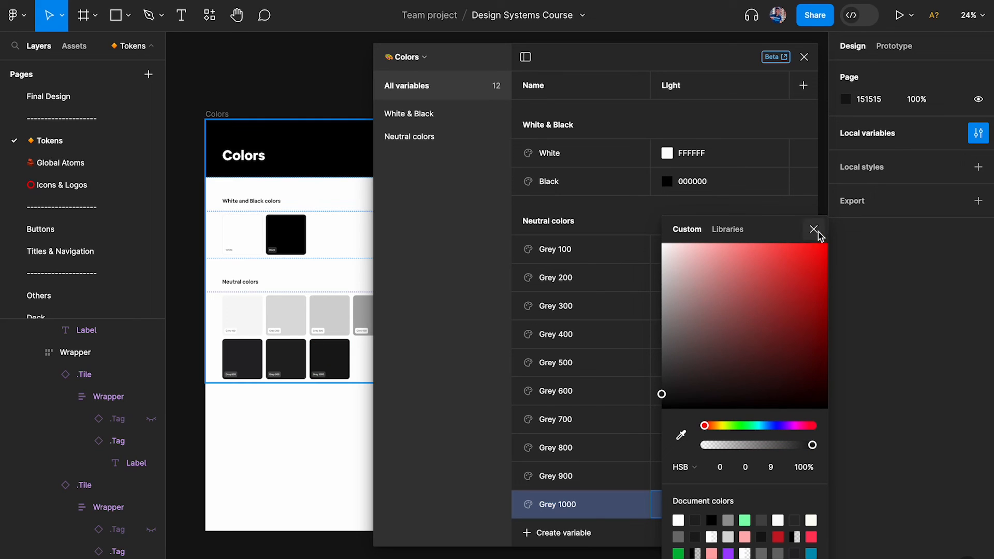
left_click(815, 230)
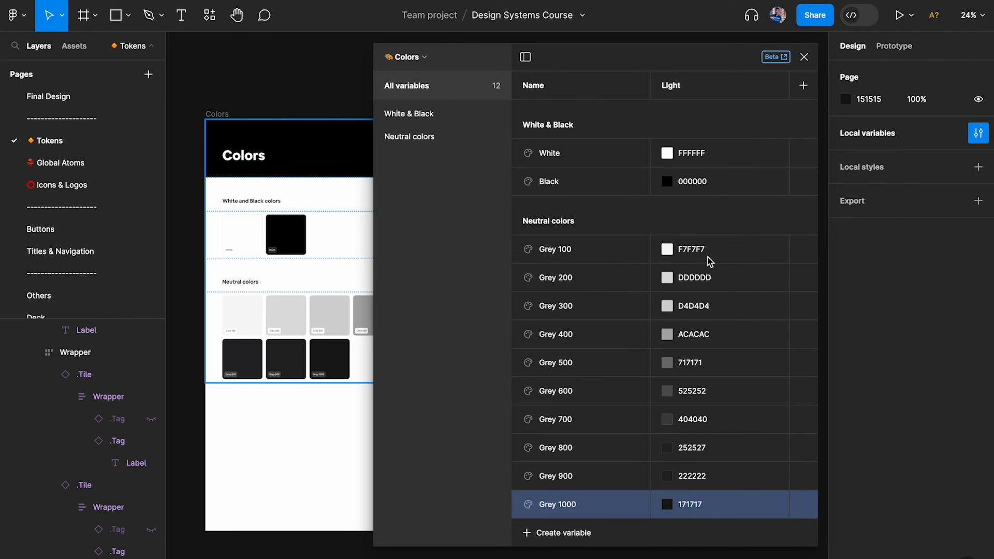